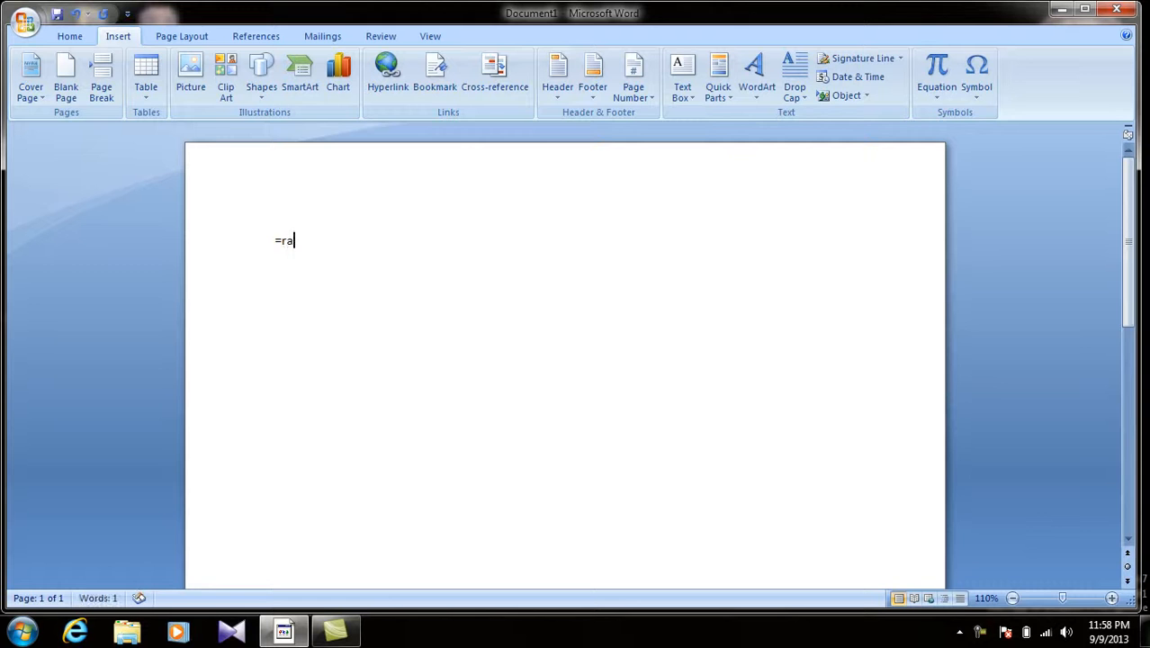
Generate three paragraphs of sample text in the blank document with =rand().
type("d()")
key("Return")
left_click(764, 486)
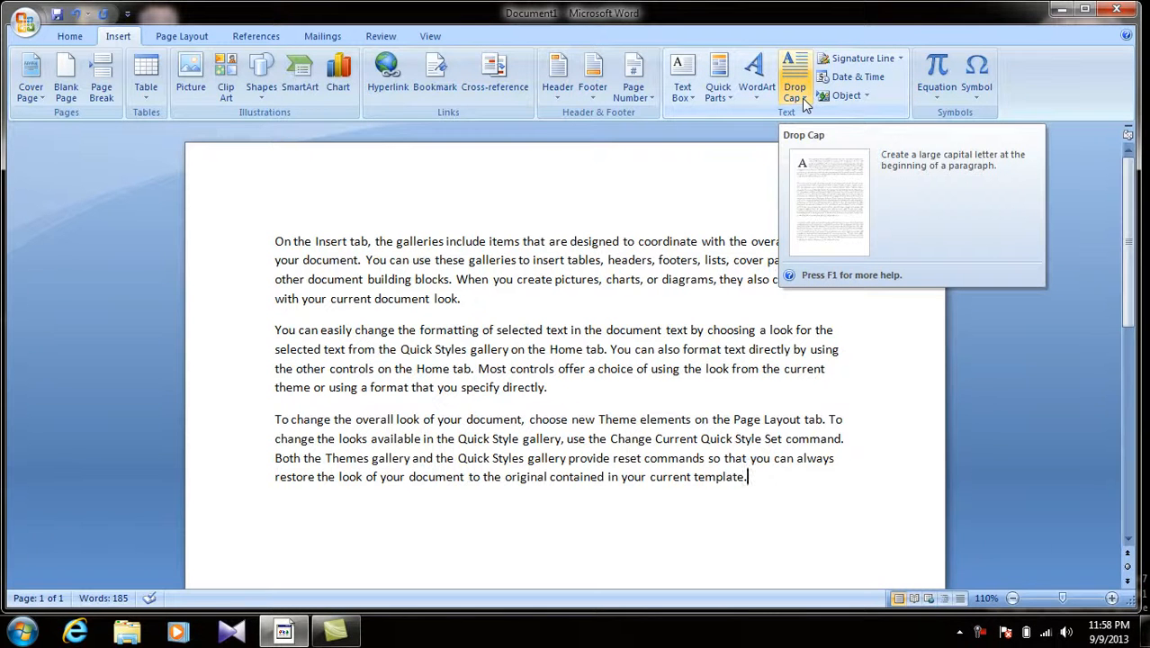
Apply a Dropped drop cap to the first paragraph and to the second paragraph.
left_click(274, 241)
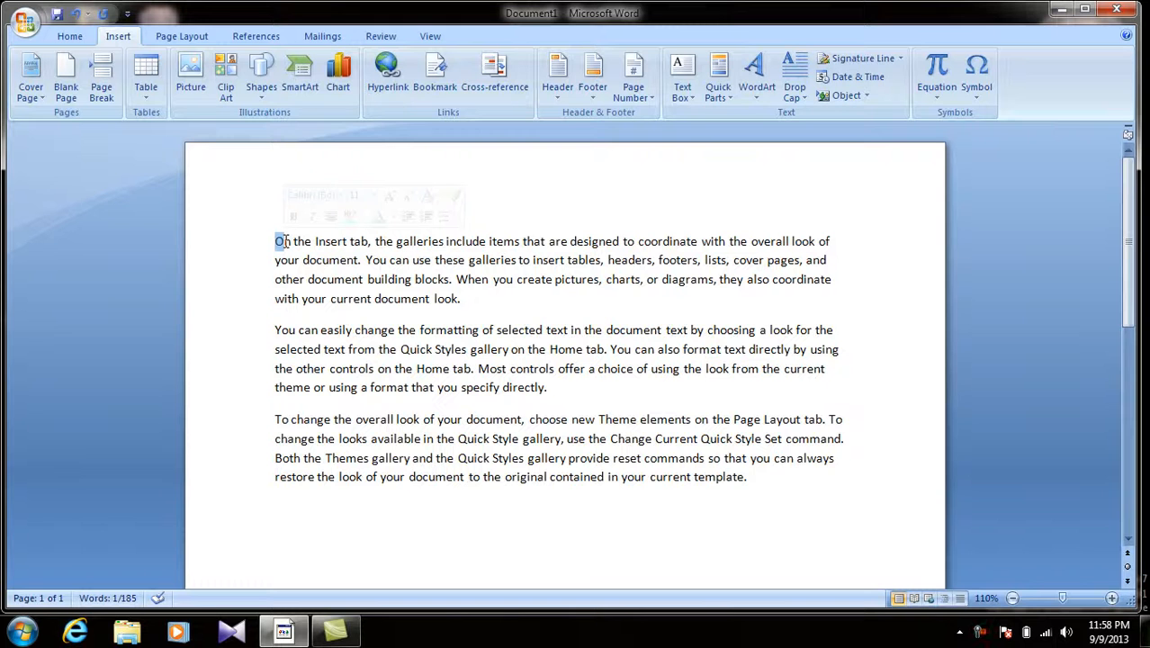
triple_click(428, 298)
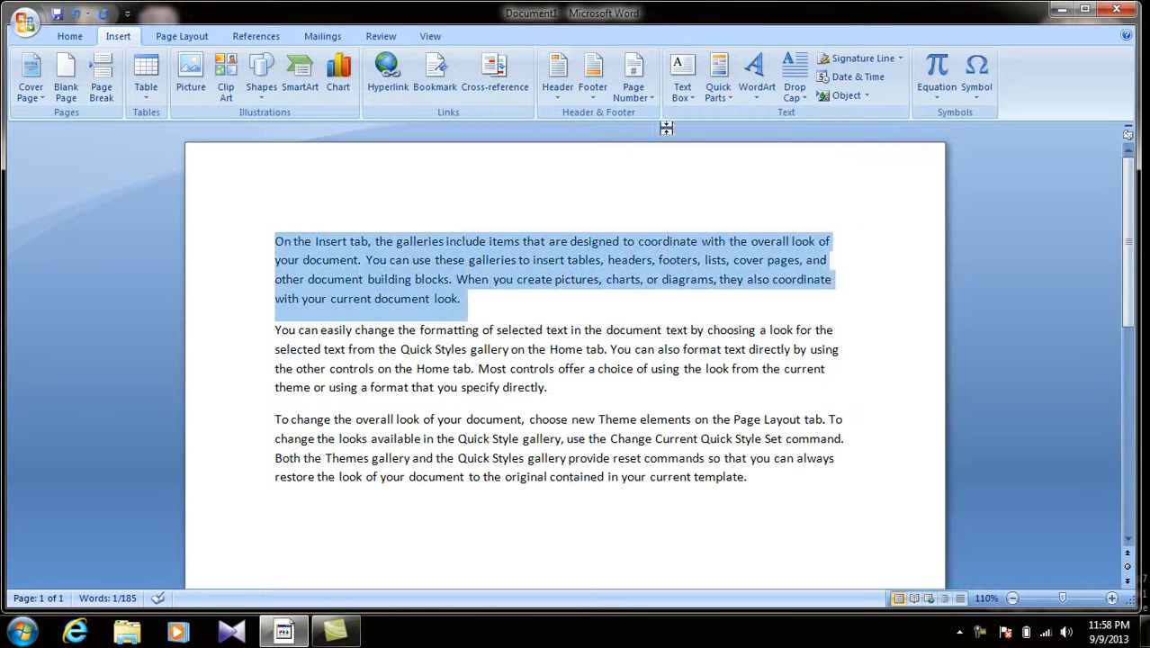
left_click(807, 102)
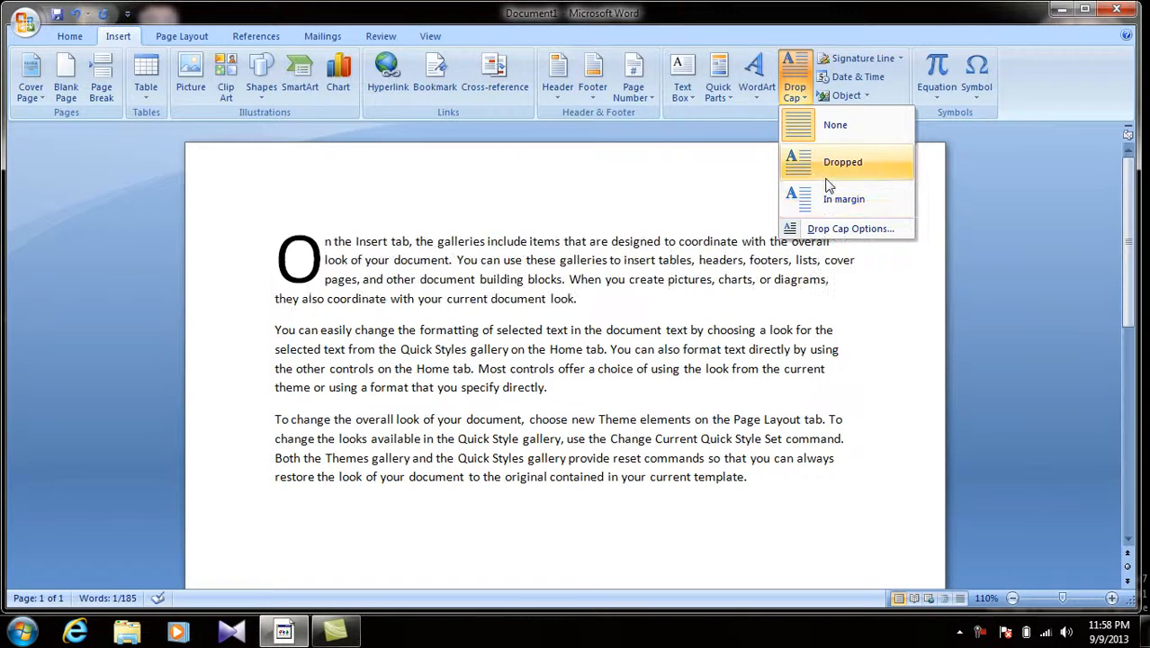
left_click(828, 181)
left_click_drag(548, 387, 215, 325)
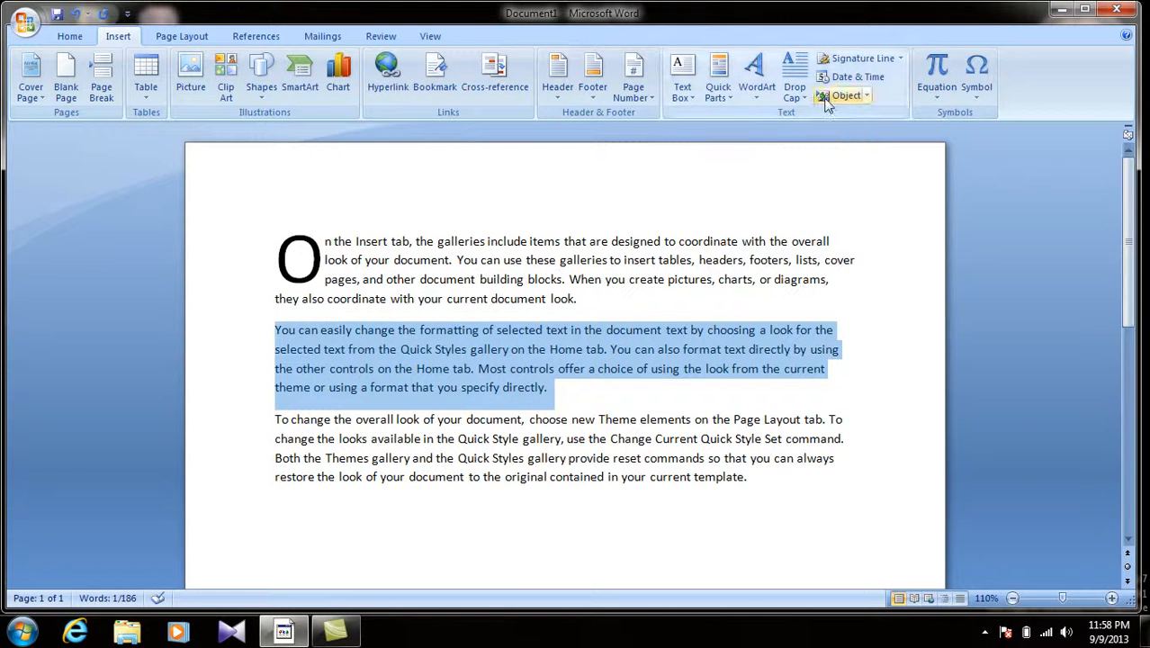
left_click(794, 79)
left_click(819, 162)
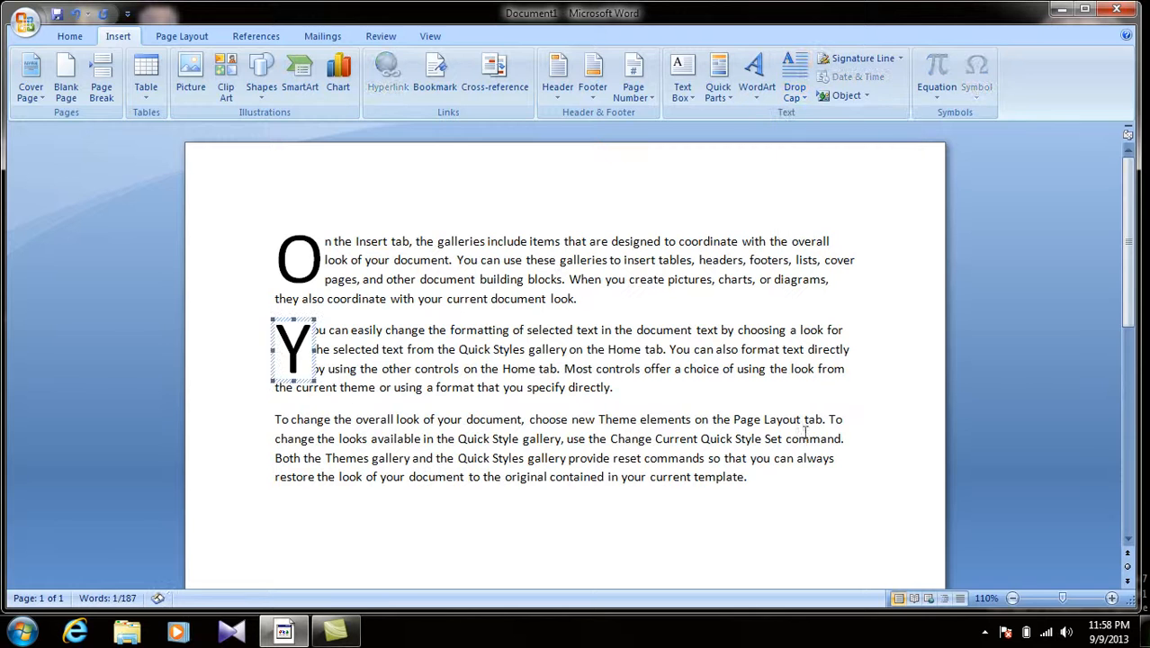
Preview the In margin drop cap on the third paragraph without applying it, and undo the drop caps on the first two paragraphs.
left_click_drag(837, 474, 265, 416)
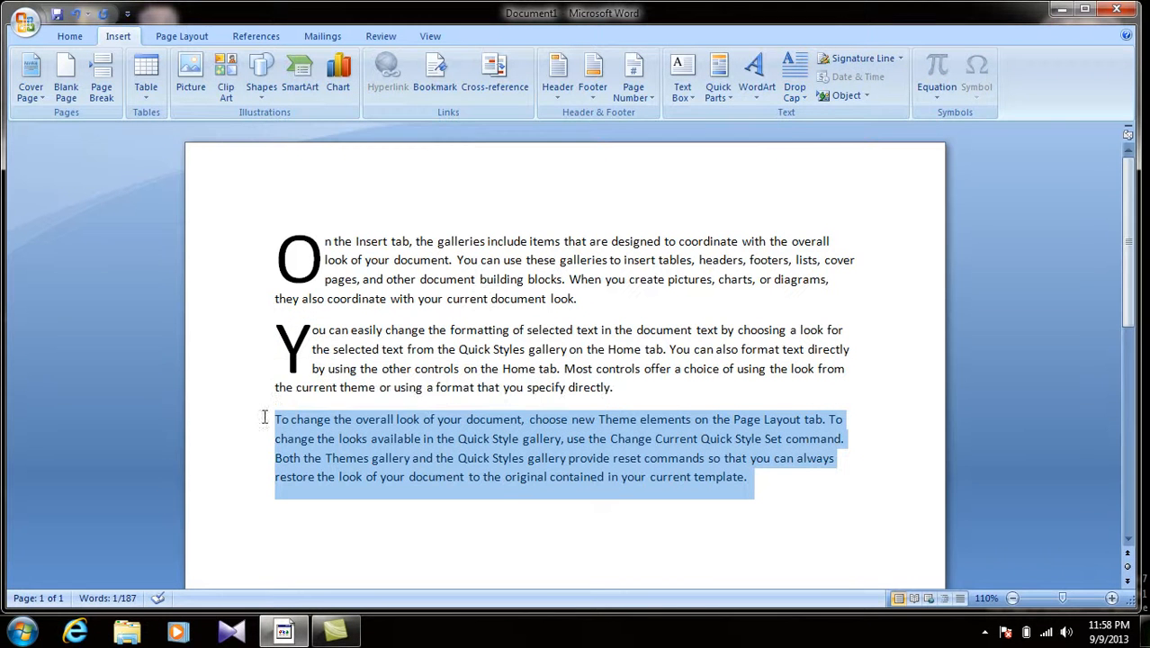
left_click(810, 92)
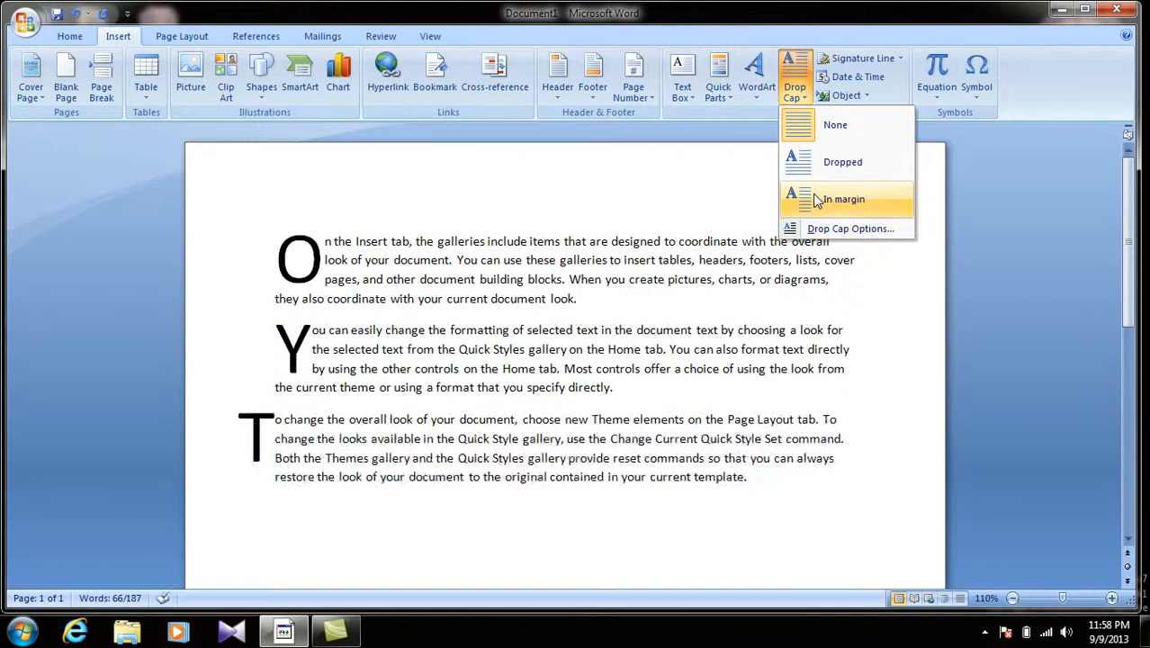
key("Escape")
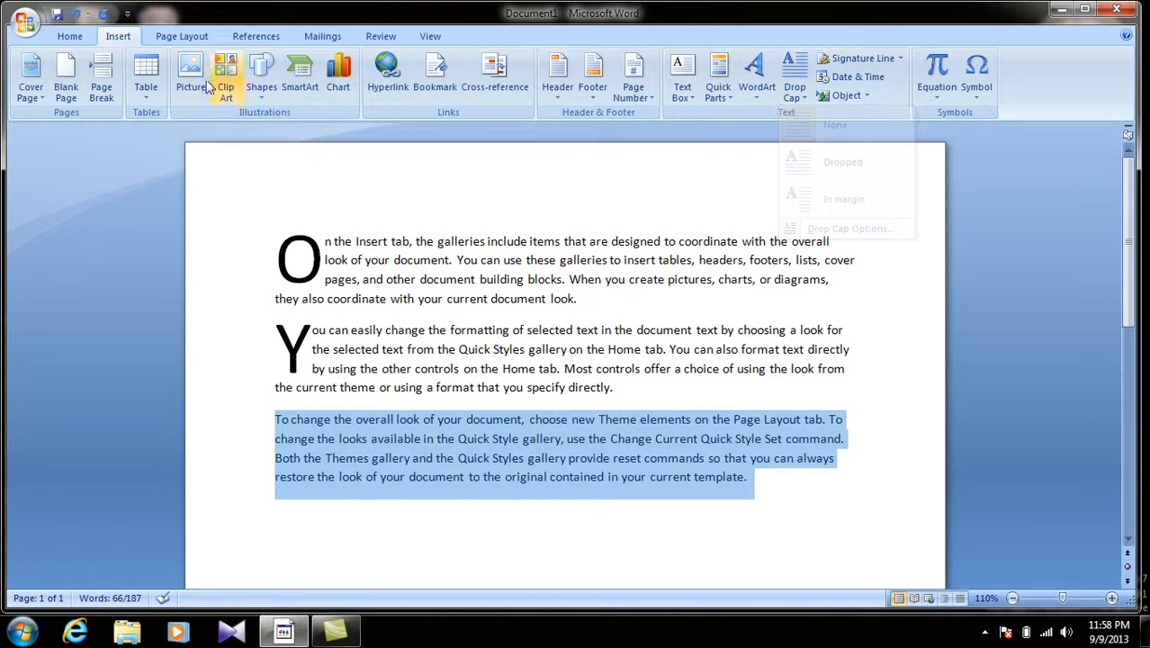
left_click(77, 15)
left_click(77, 14)
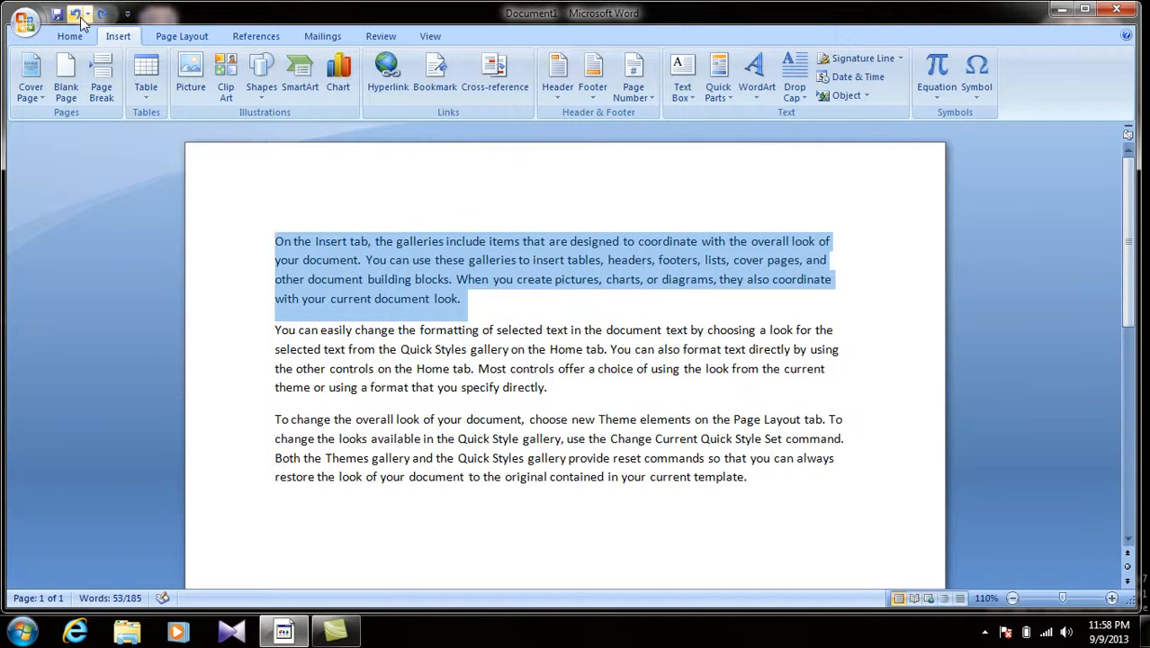
Start a Microsoft Office signature line in place of the selected first paragraph, accepting the digital signature notice and suppressing it for the future.
left_click(899, 58)
left_click(913, 80)
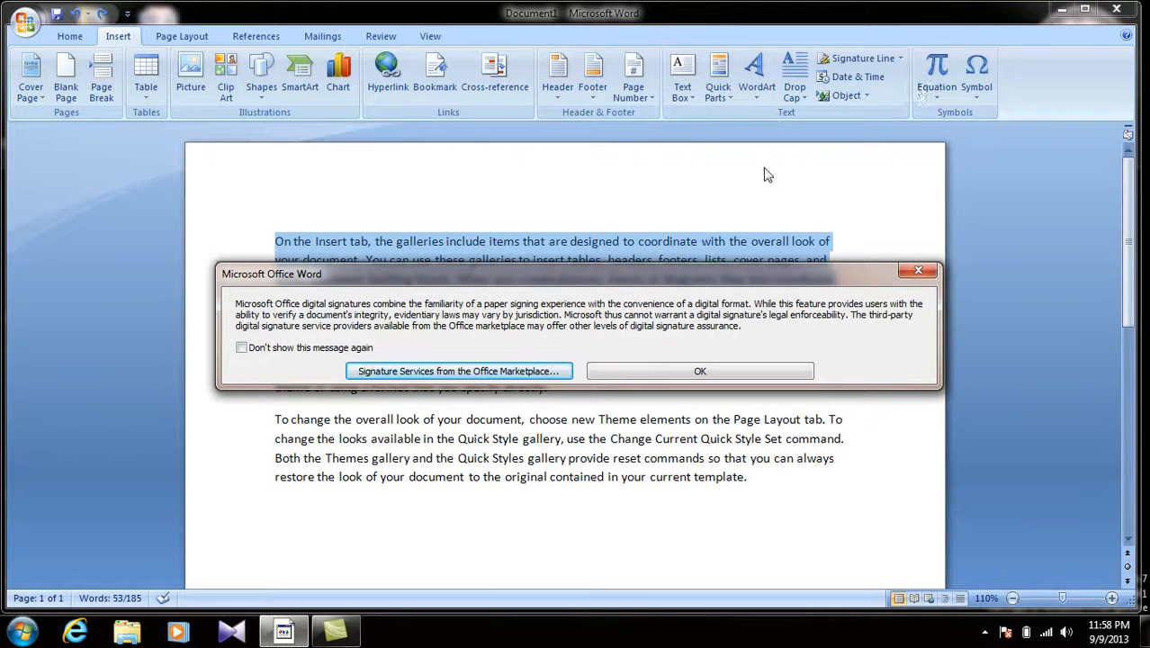
left_click(342, 350)
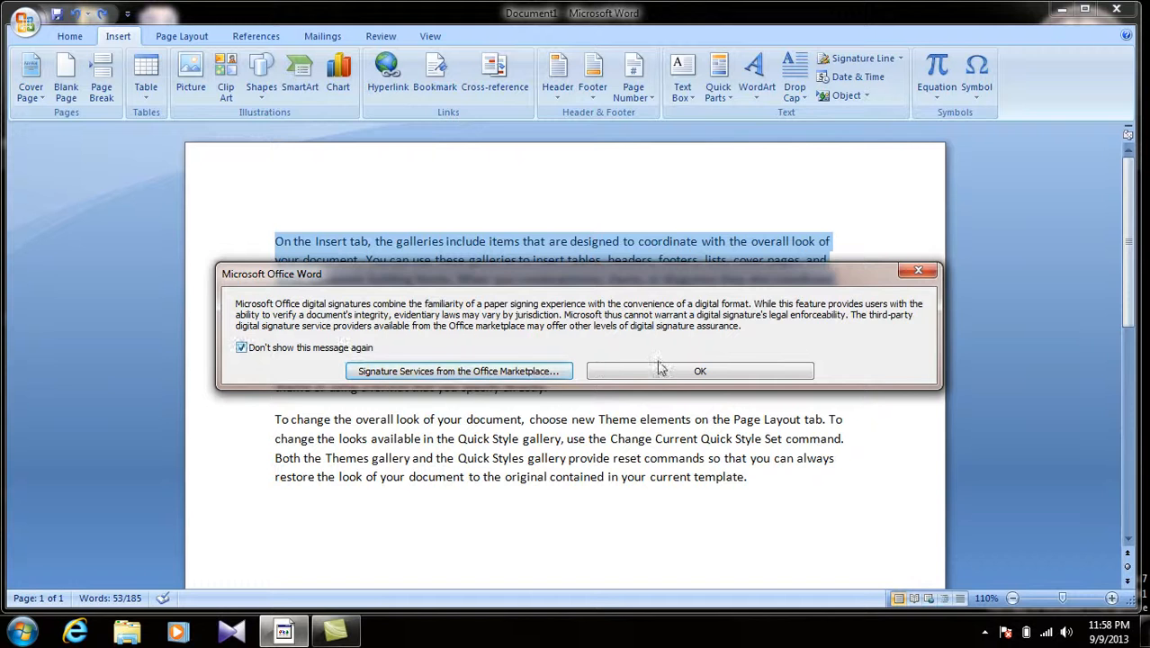
left_click(682, 373)
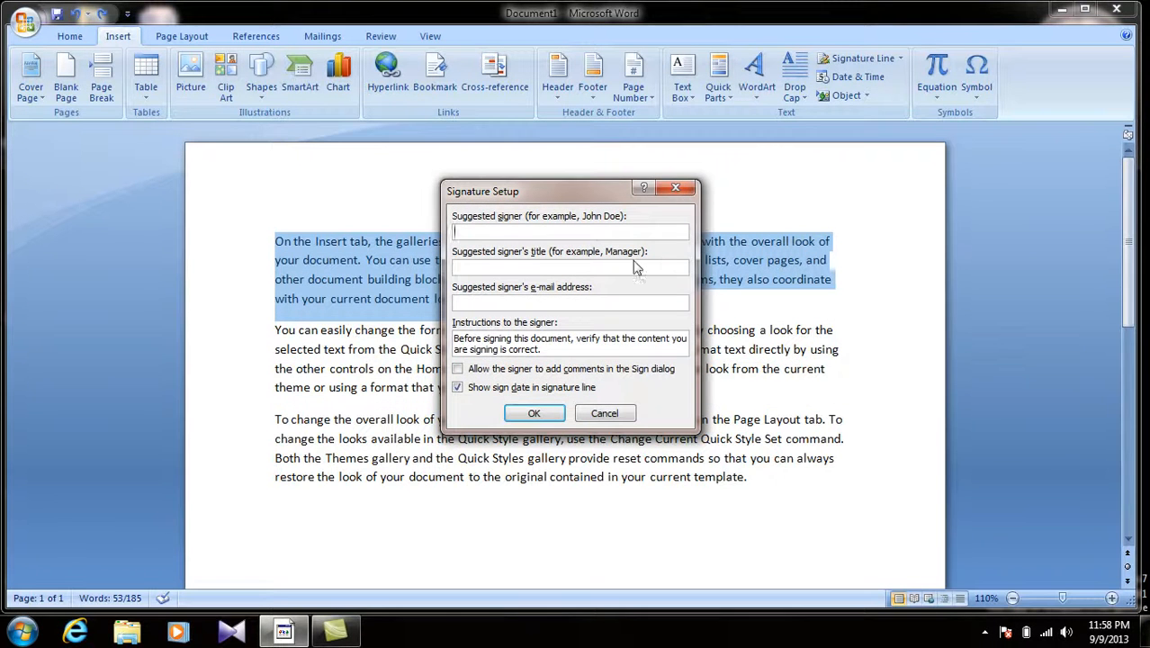
Fill in the suggested signer, the title hghg and the signer's e-mail, allow signer comments, and insert the signature line.
right_click(585, 198)
left_click_drag(585, 198, 581, 227)
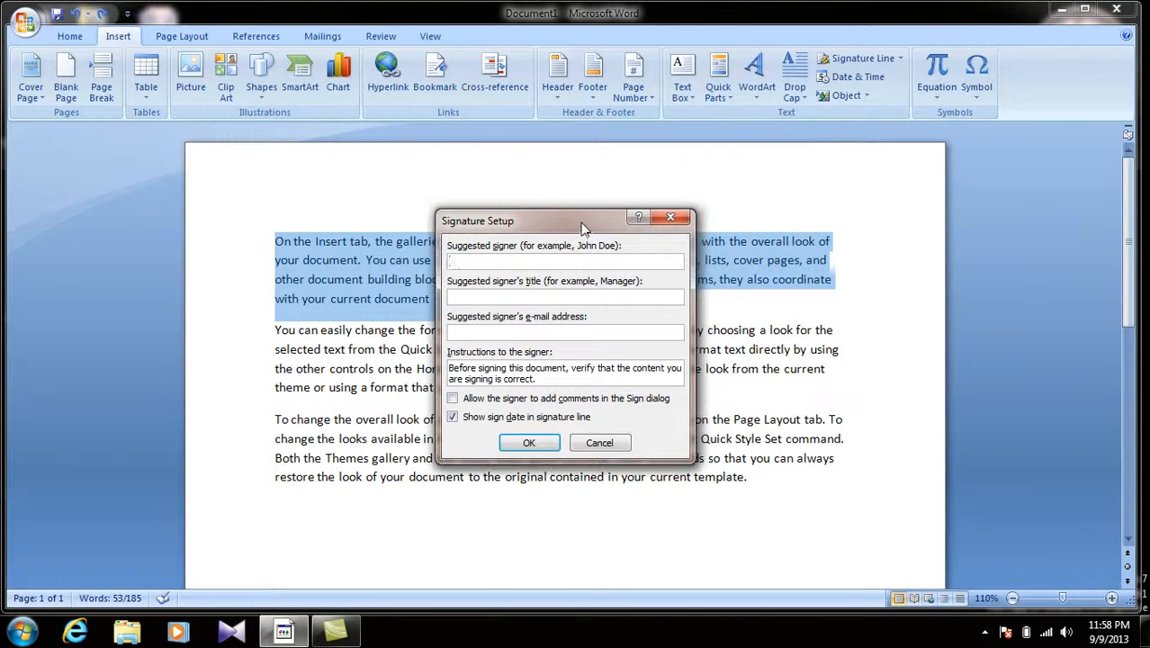
type("hg")
left_click(513, 298)
type("hghg")
left_click(504, 331)
type("hg")
left_click(472, 399)
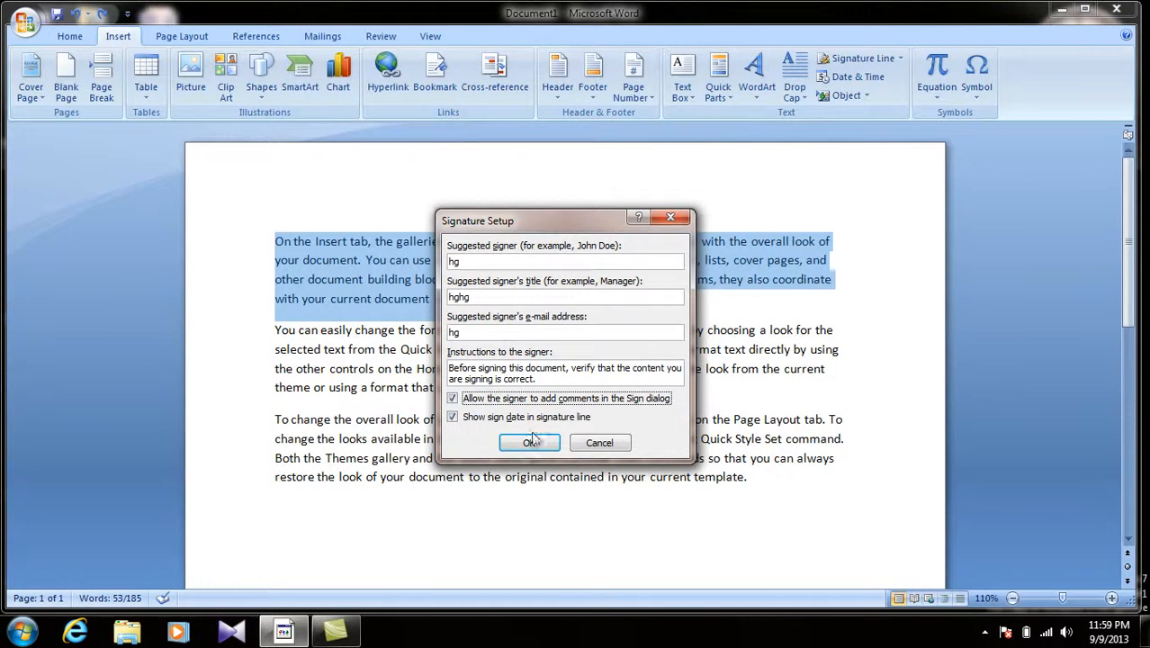
left_click(532, 442)
Move the signature line below the last paragraph and delete it from the document.
left_click(332, 321)
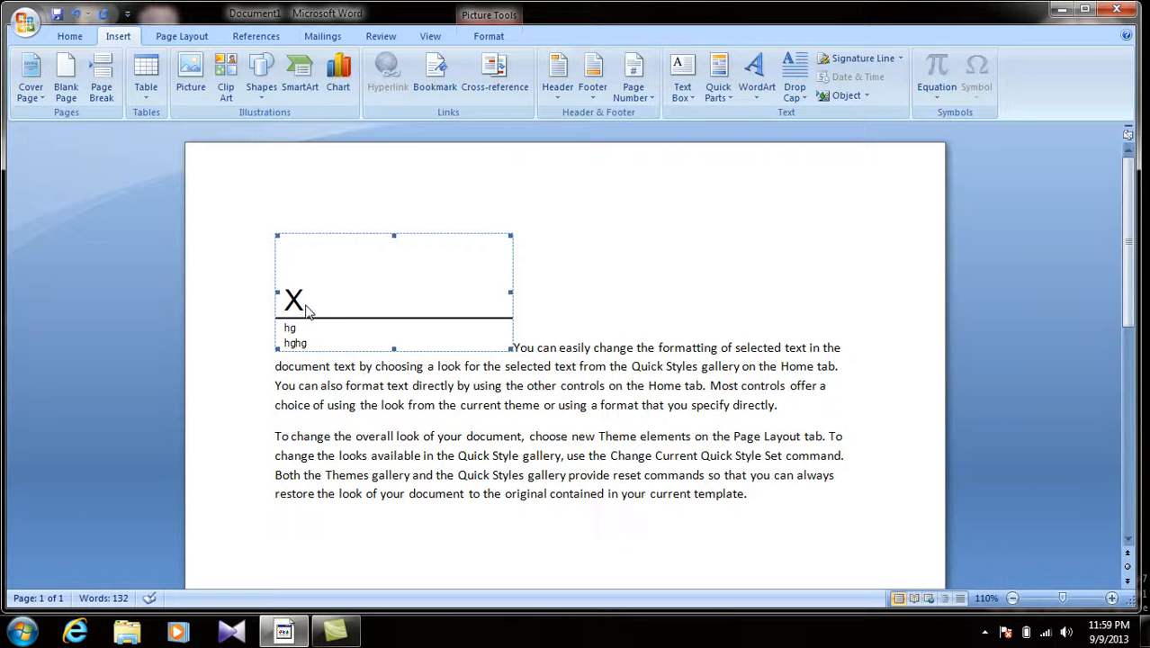
left_click_drag(354, 306, 792, 549)
scroll(405, 511, "down", 10)
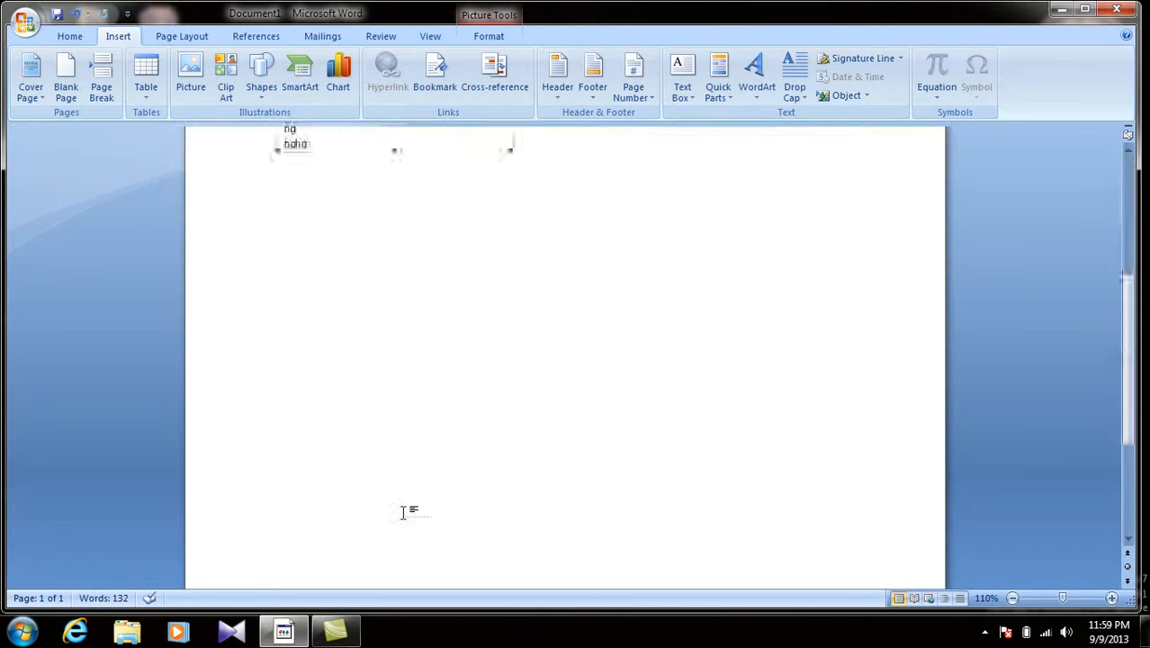
right_click(284, 469)
left_click(575, 435)
scroll(567, 435, "up", 5)
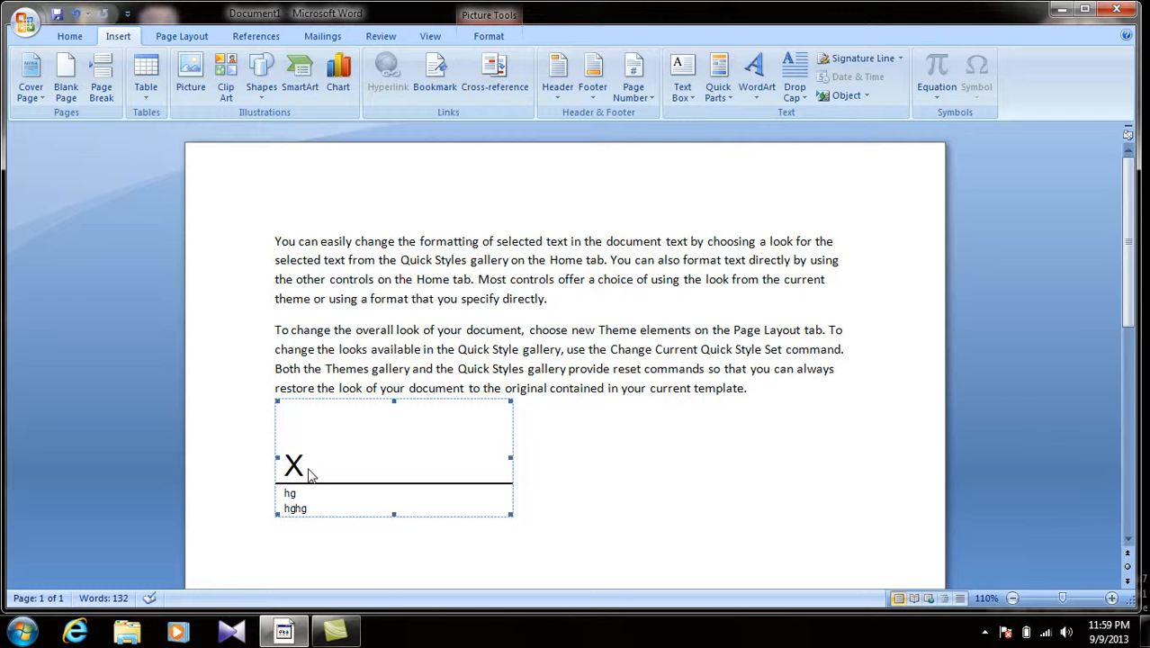
key("Delete")
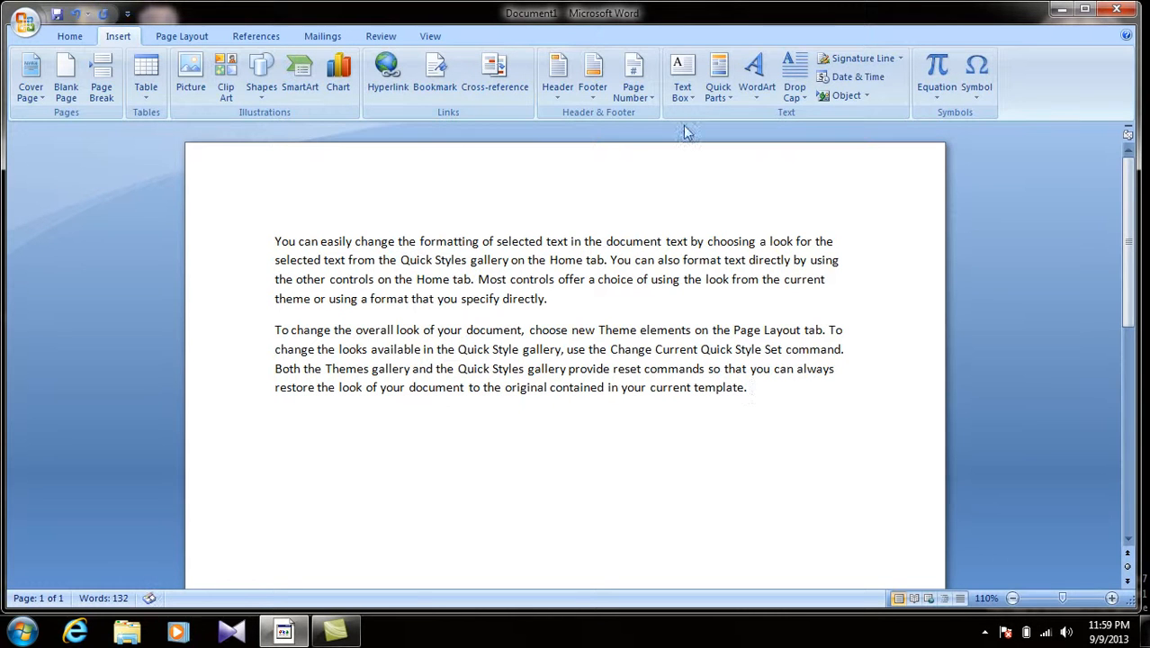
Open the online page for adding signature services in the browser, visit My Office, and dismiss its sign-in form.
left_click(901, 58)
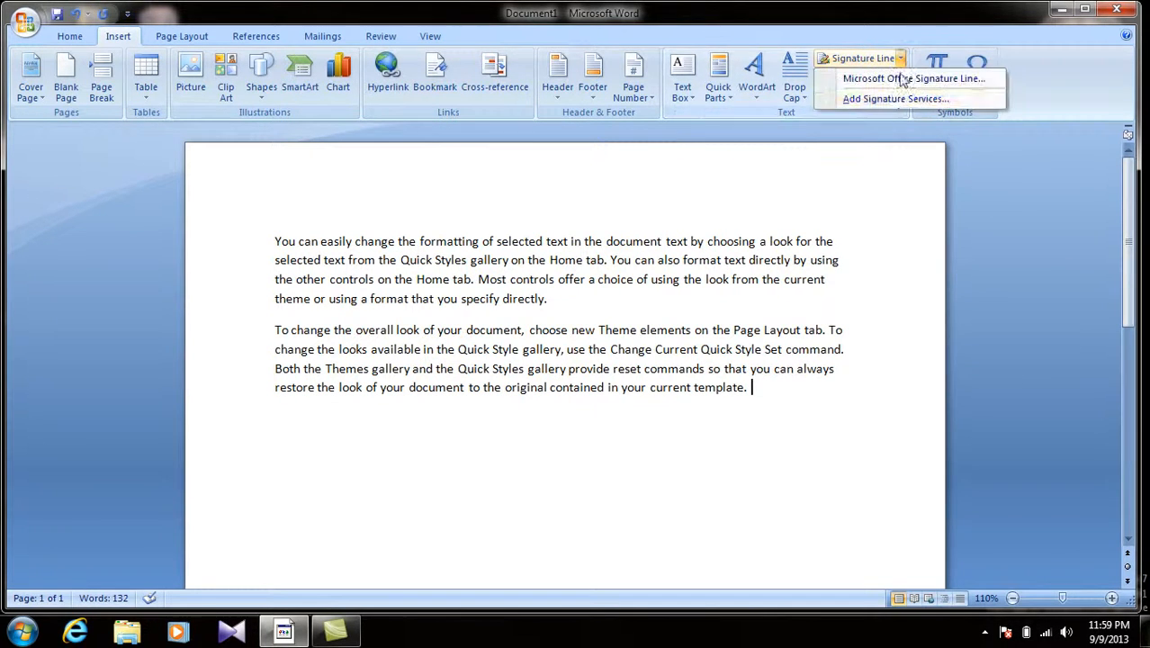
left_click(895, 97)
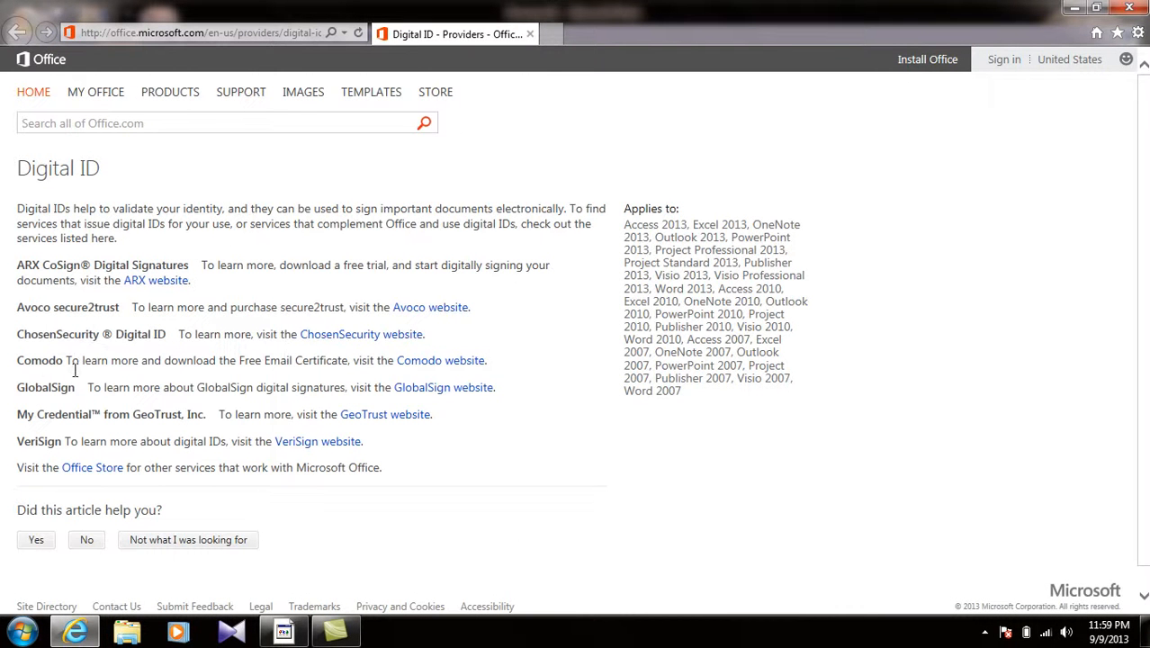
left_click(104, 95)
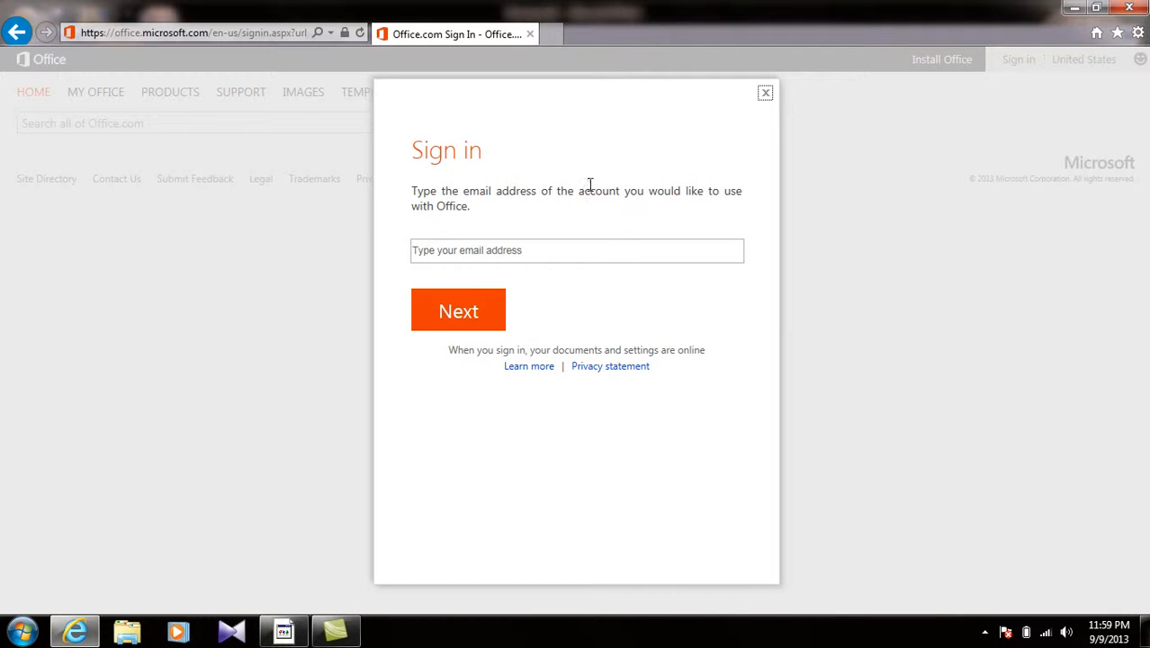
left_click(766, 94)
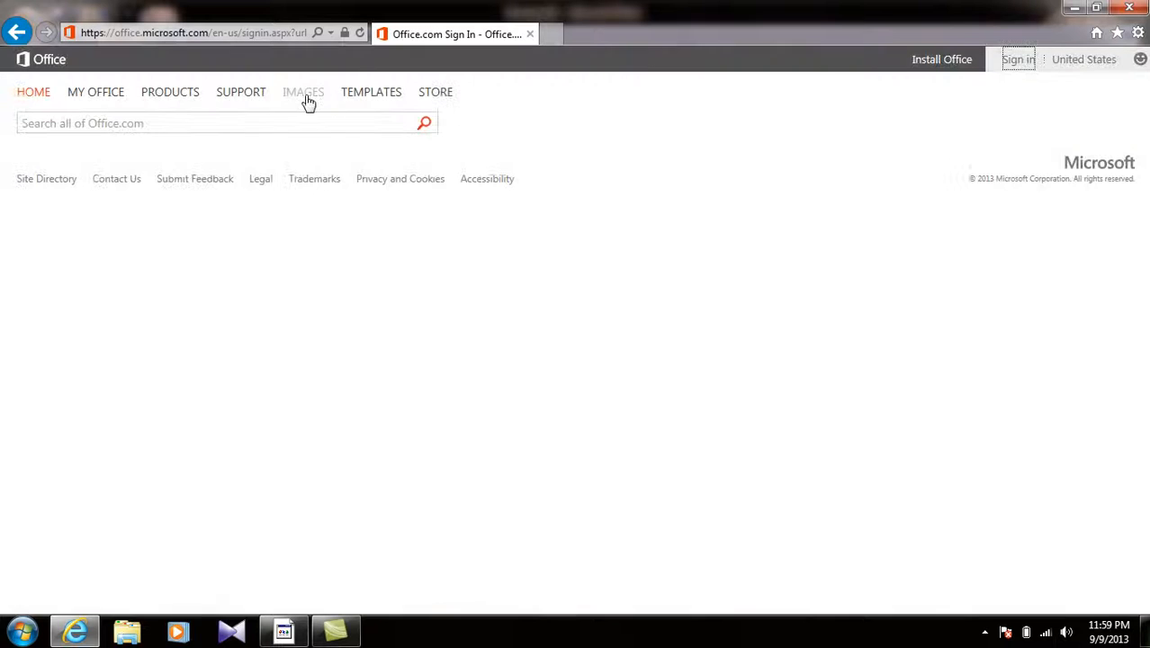
Open the Nature category in the Office.com images section and browse the pictures.
left_click(307, 99)
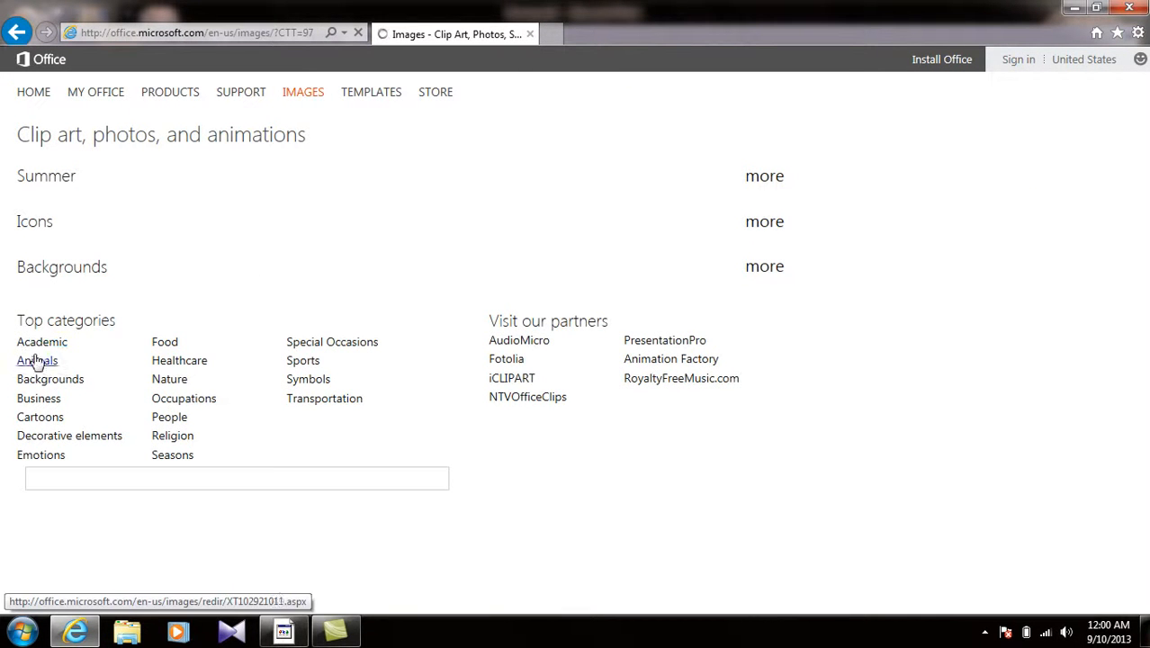
left_click(37, 364)
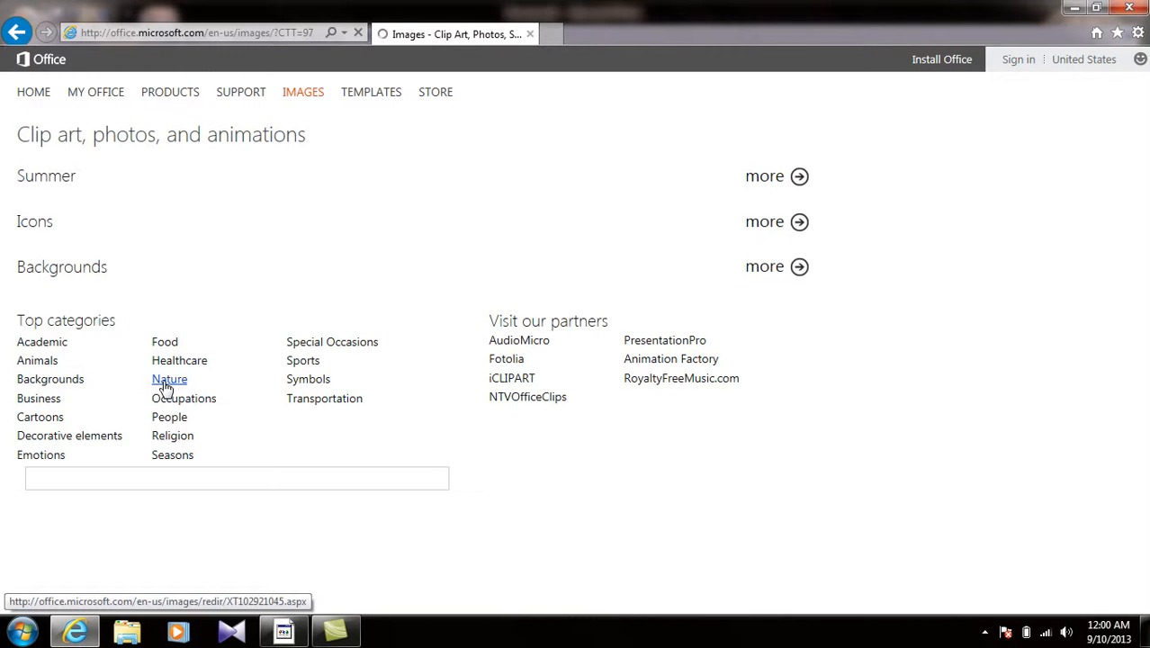
left_click(167, 381)
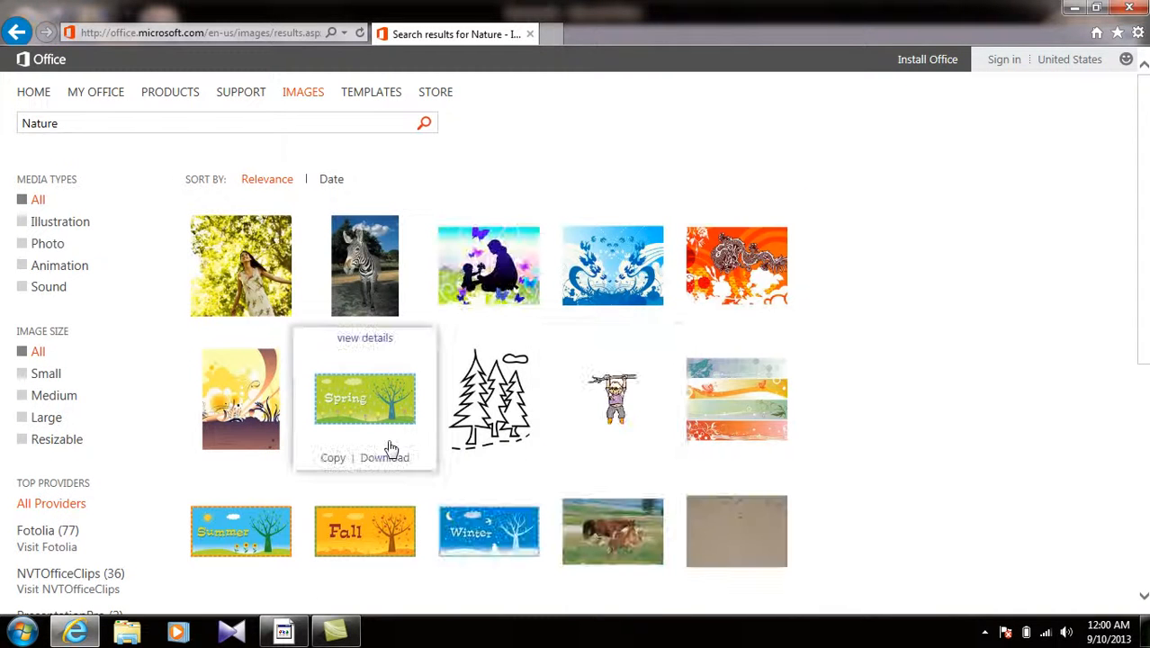
scroll(390, 447, "down", 4)
mouse_move(522, 385)
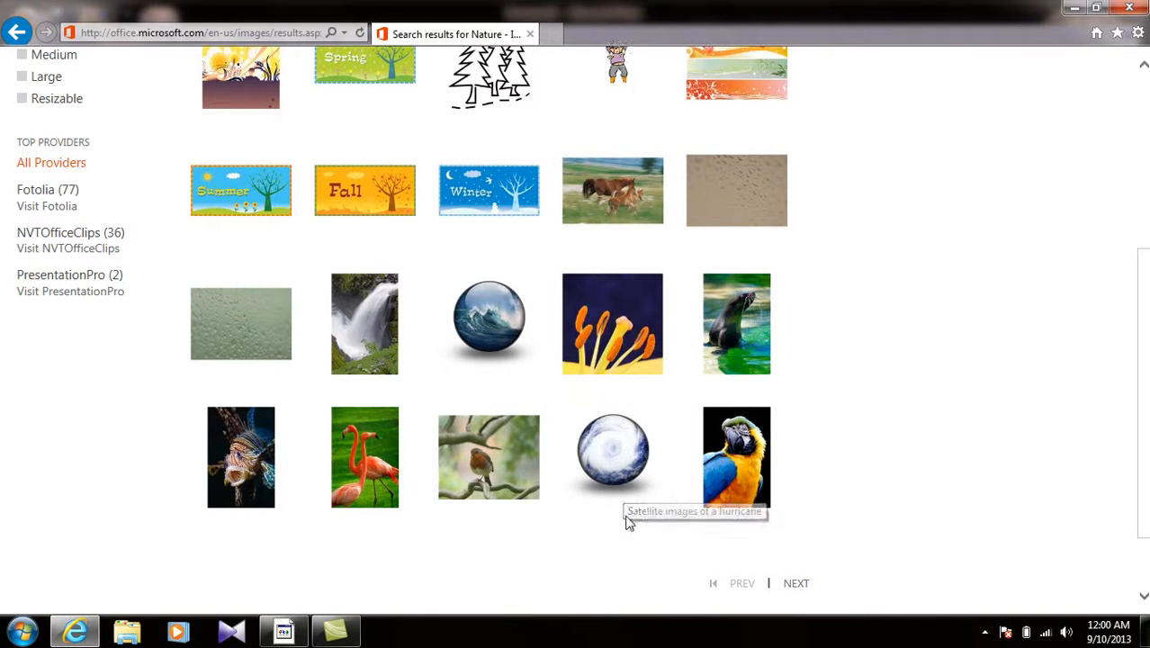
Try to copy the illustration of a child hanging from a branch to the clipboard, and close the browser to return to Word.
mouse_move(589, 133)
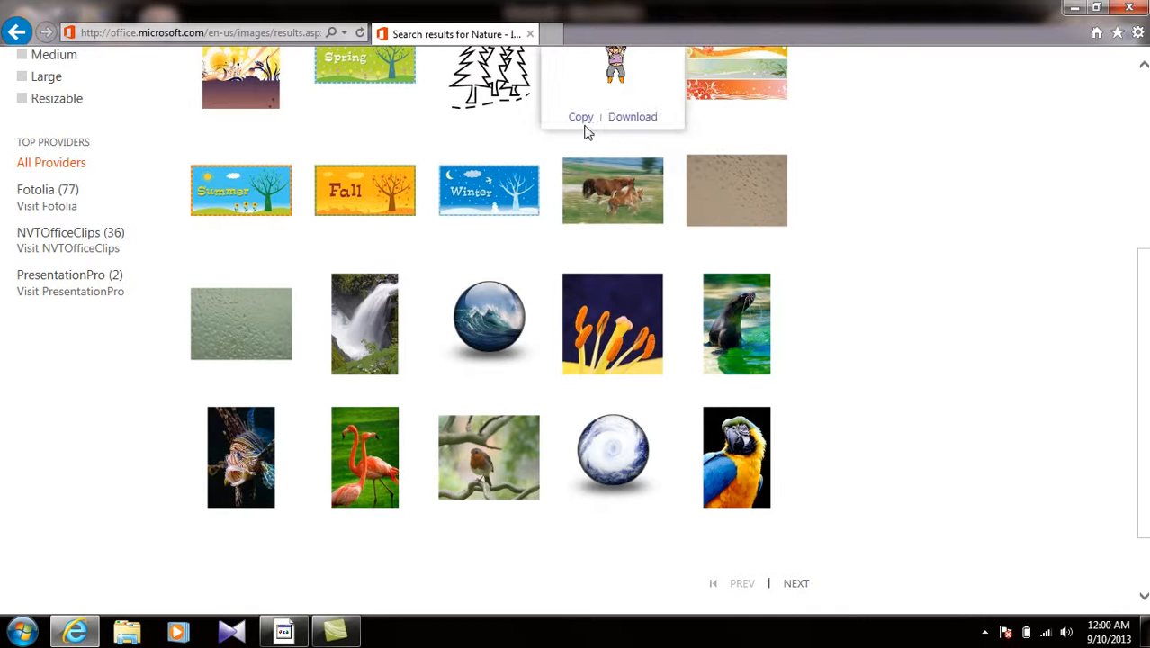
scroll(585, 129, "up", 1)
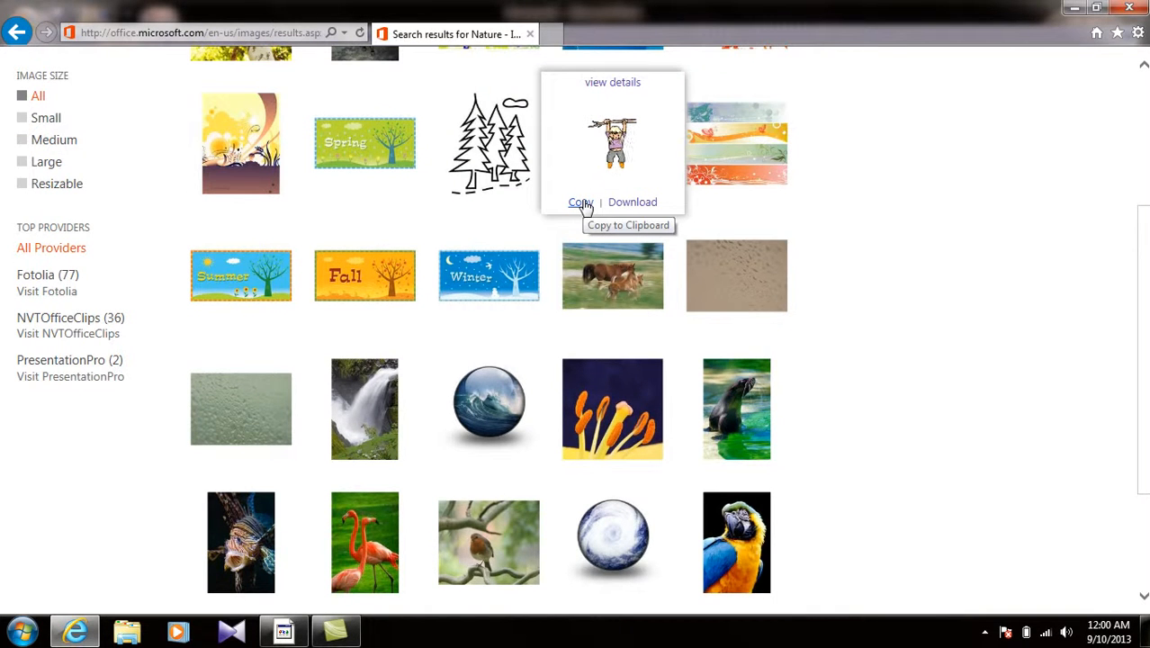
left_click(582, 204)
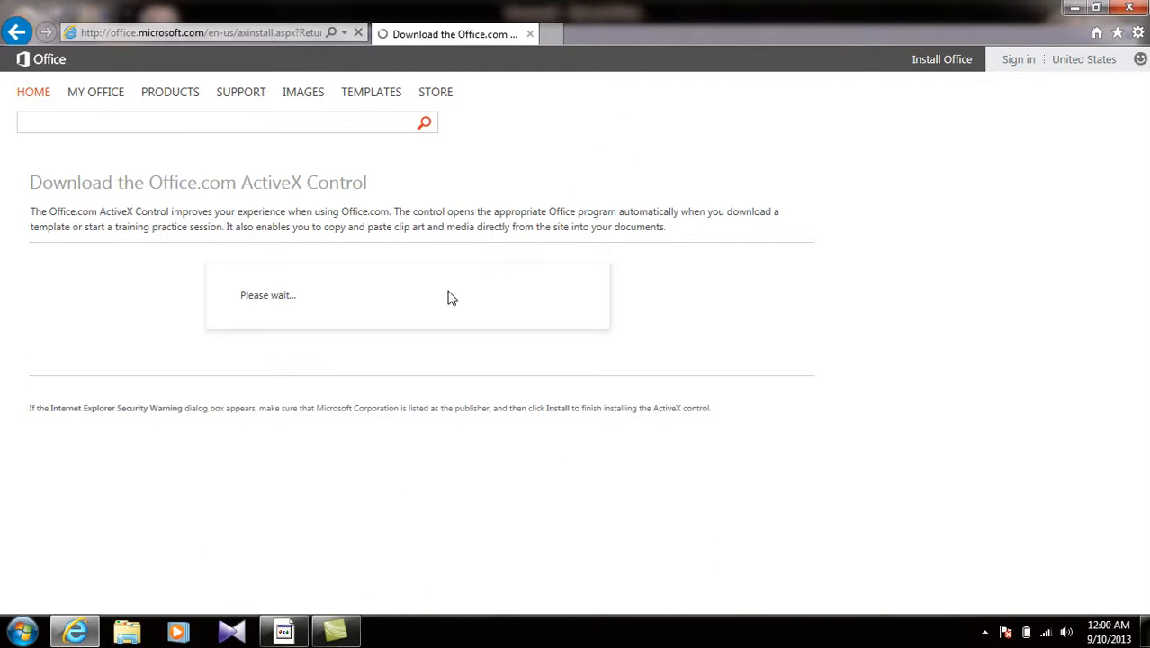
left_click(1133, 9)
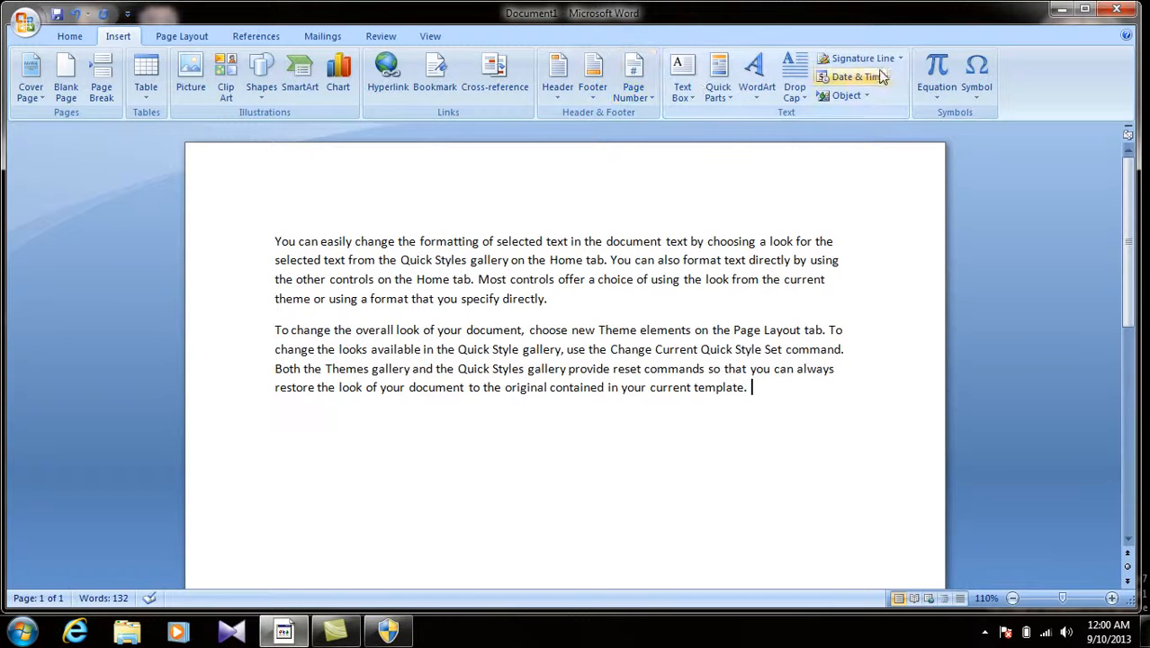
Insert an empty line above the first paragraph of the document.
left_click(769, 373)
left_click_drag(752, 378, 274, 242)
left_click(709, 351)
left_click(273, 241)
key("Return")
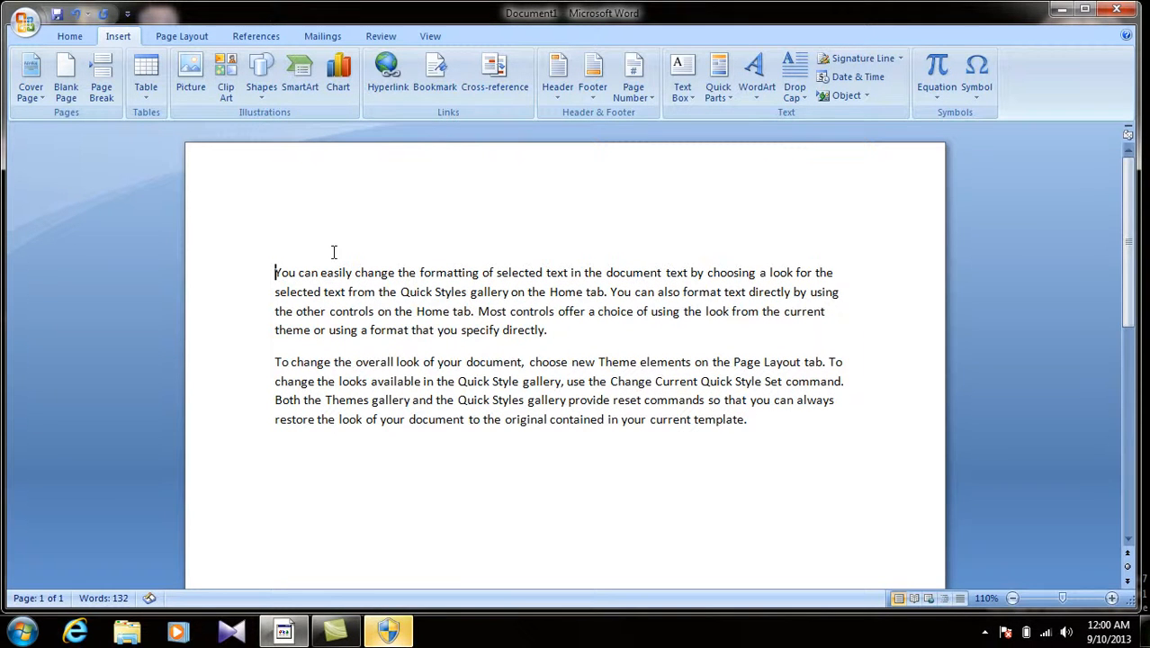
Insert the current date on the empty first line in the "Tuesday, September 10, 2013" format.
left_click(871, 78)
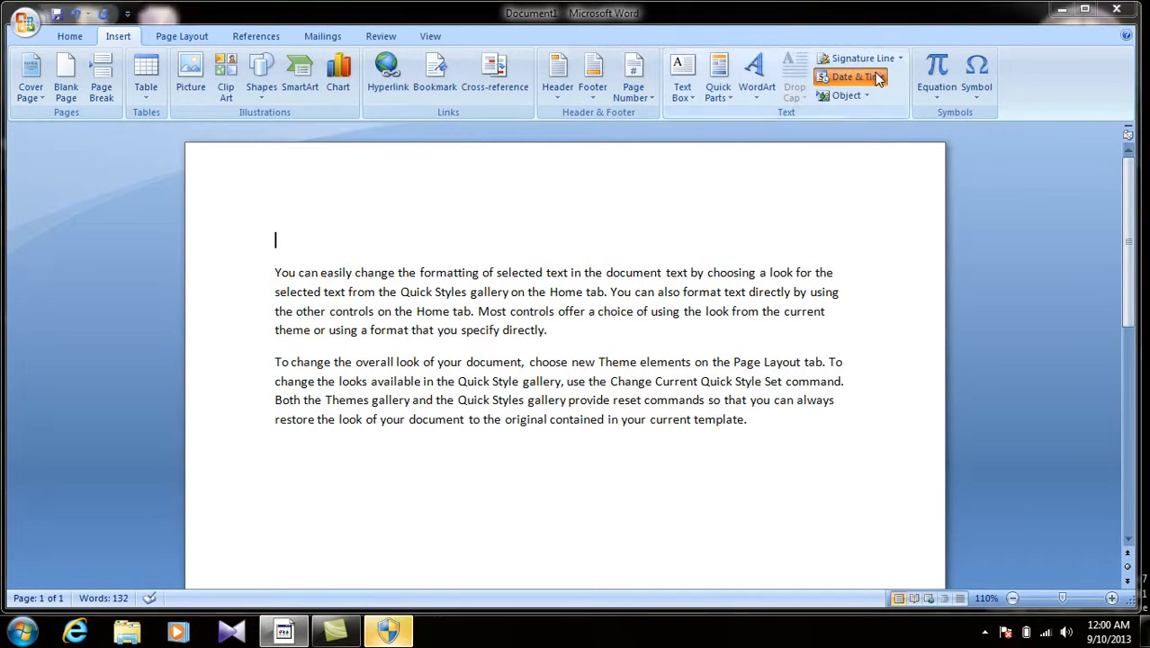
left_click(405, 239)
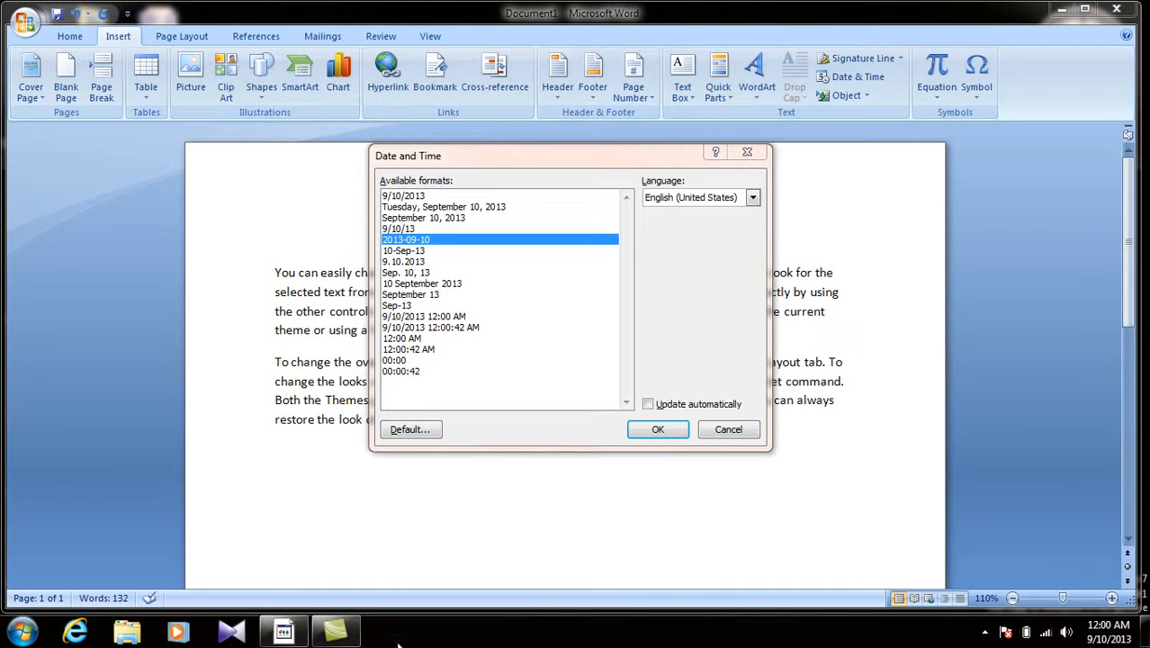
left_click_drag(423, 263, 428, 315)
left_click(432, 208)
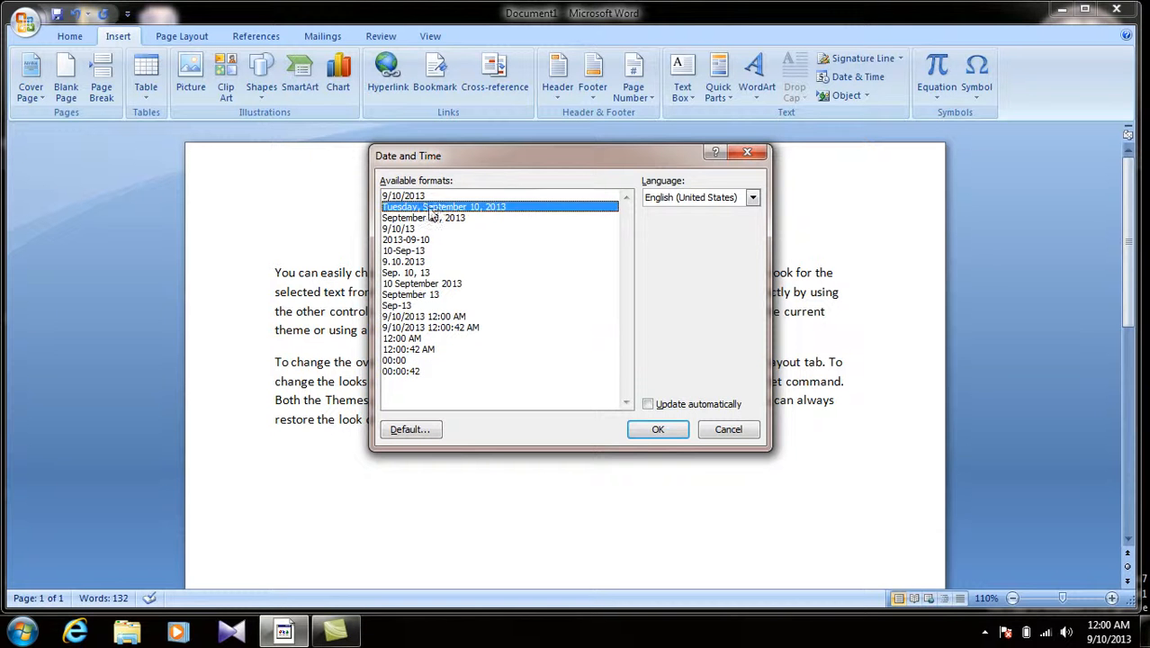
left_click(660, 429)
triple_click(436, 244)
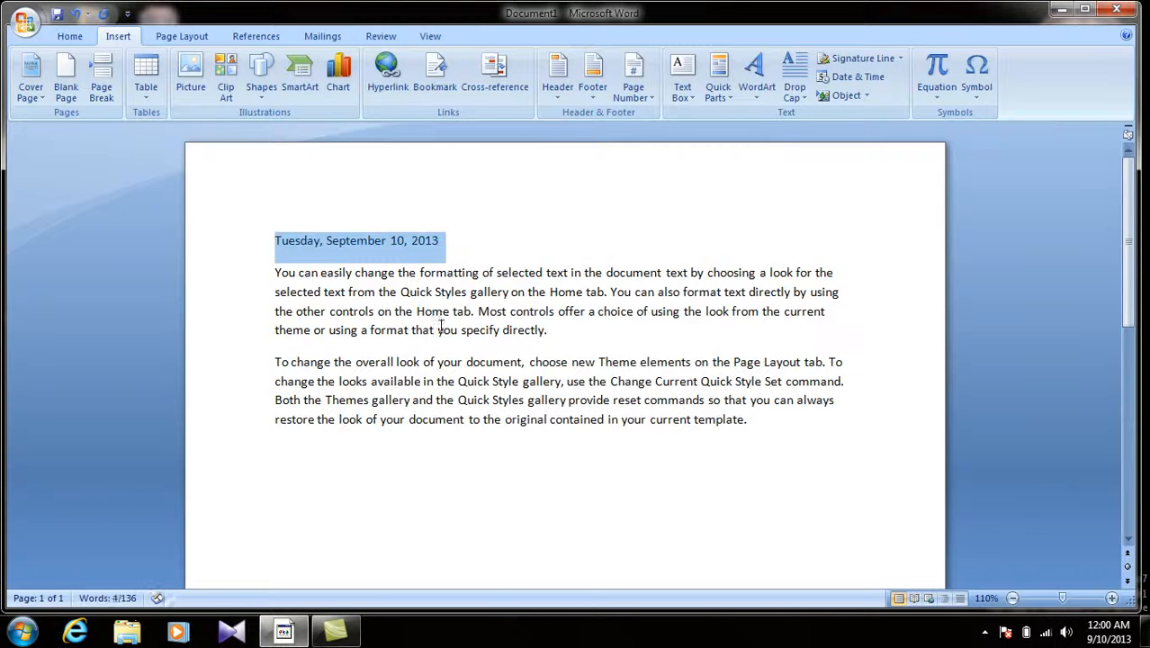
left_click(449, 310)
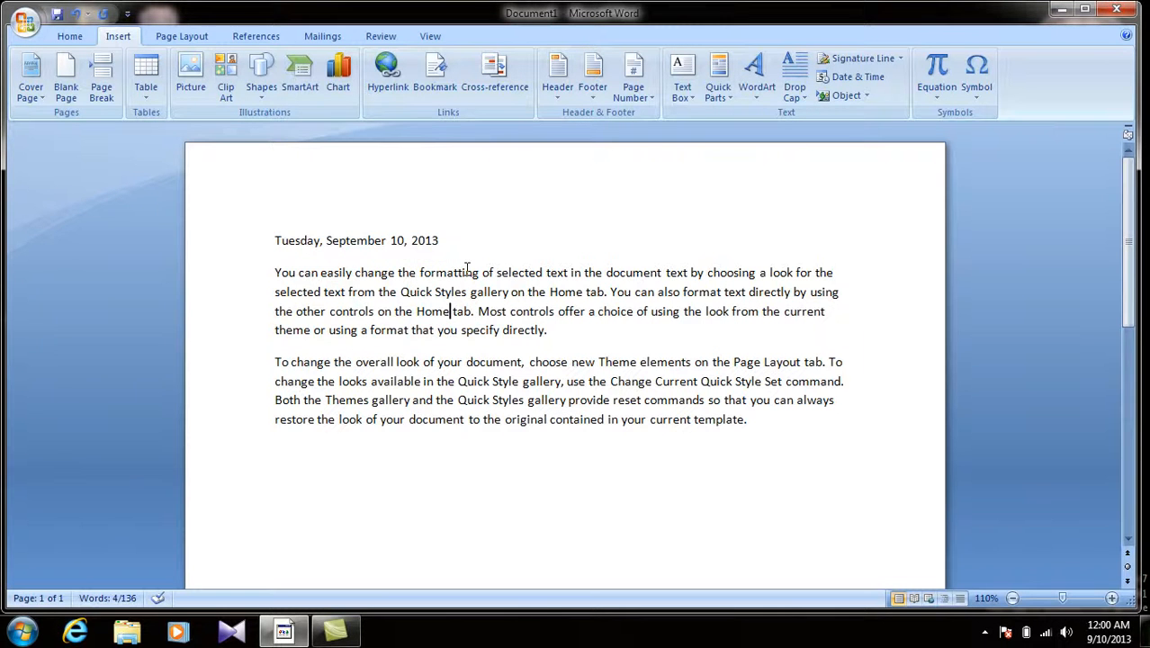
Delete the date line and restore an empty line above the first paragraph.
left_click(174, 242)
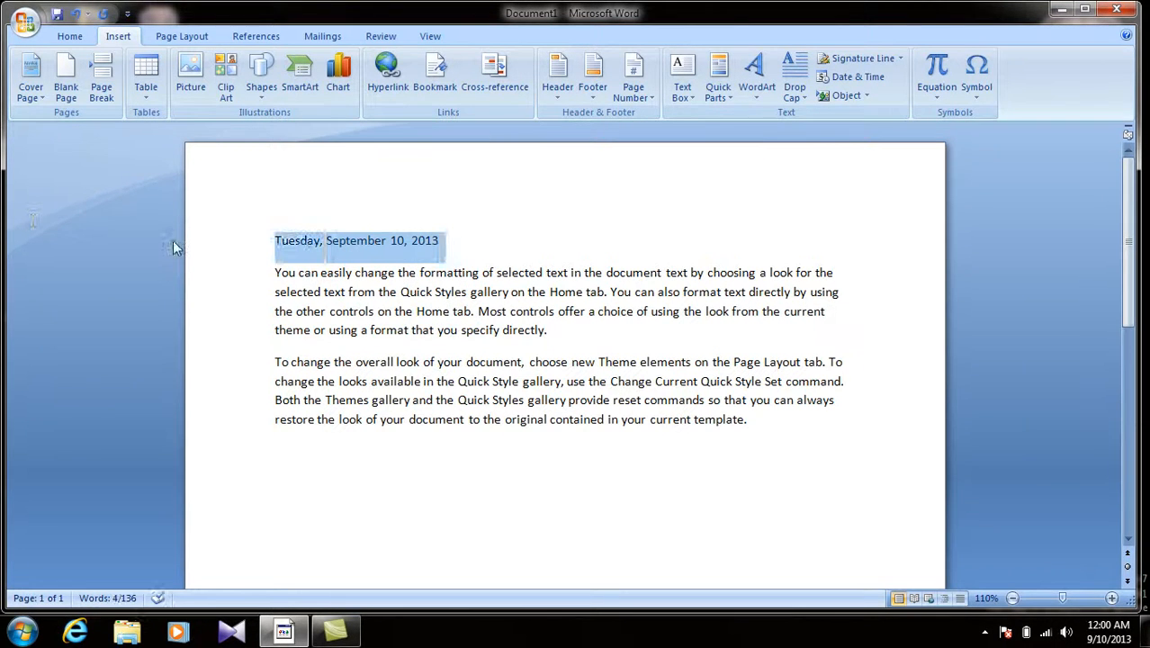
key("Delete")
key("Return")
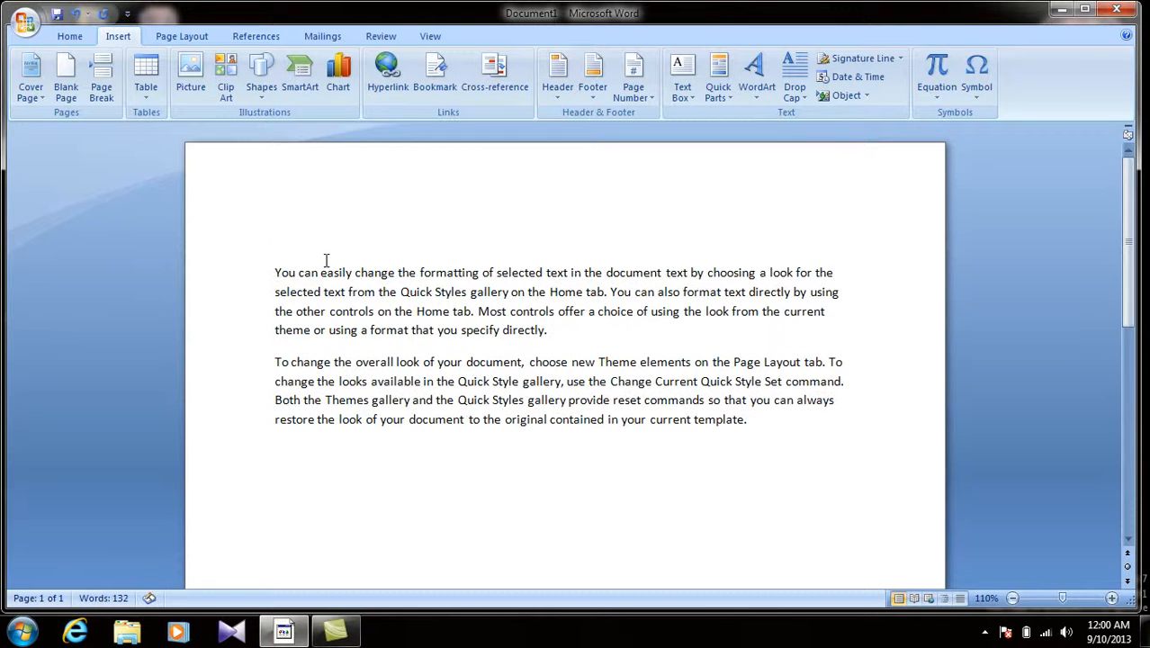
left_click(867, 95)
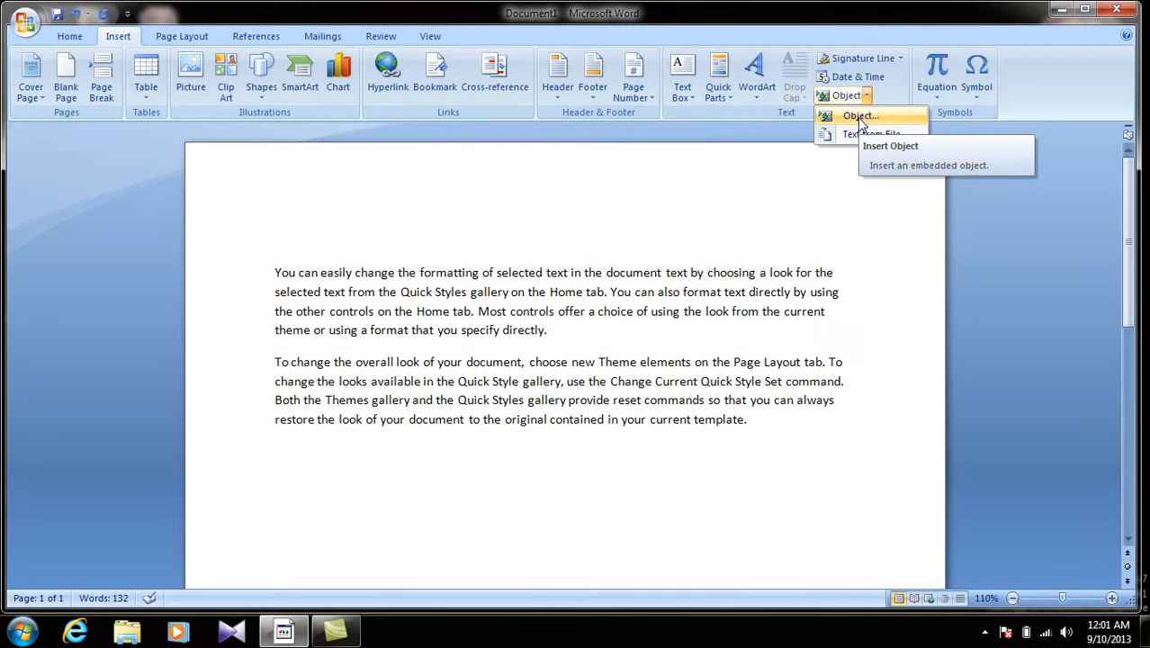
right_click(860, 30)
left_click(794, 29)
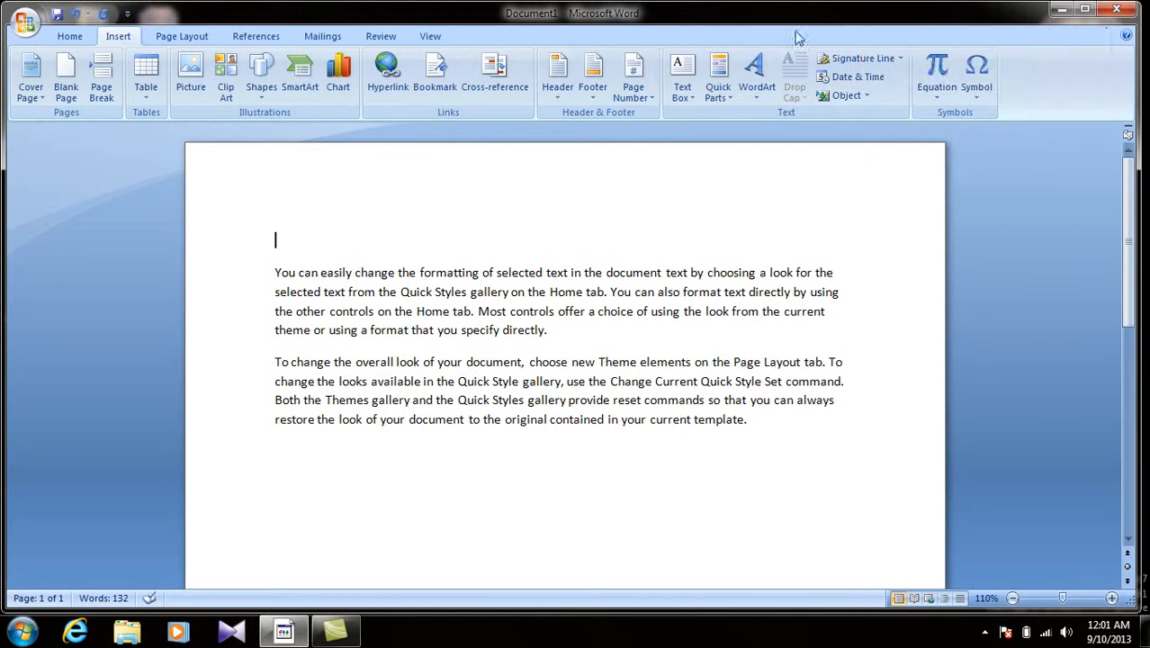
Maximize the Word window and try to insert a new Adobe Photoshop Image object on the empty line.
left_click(1092, 11)
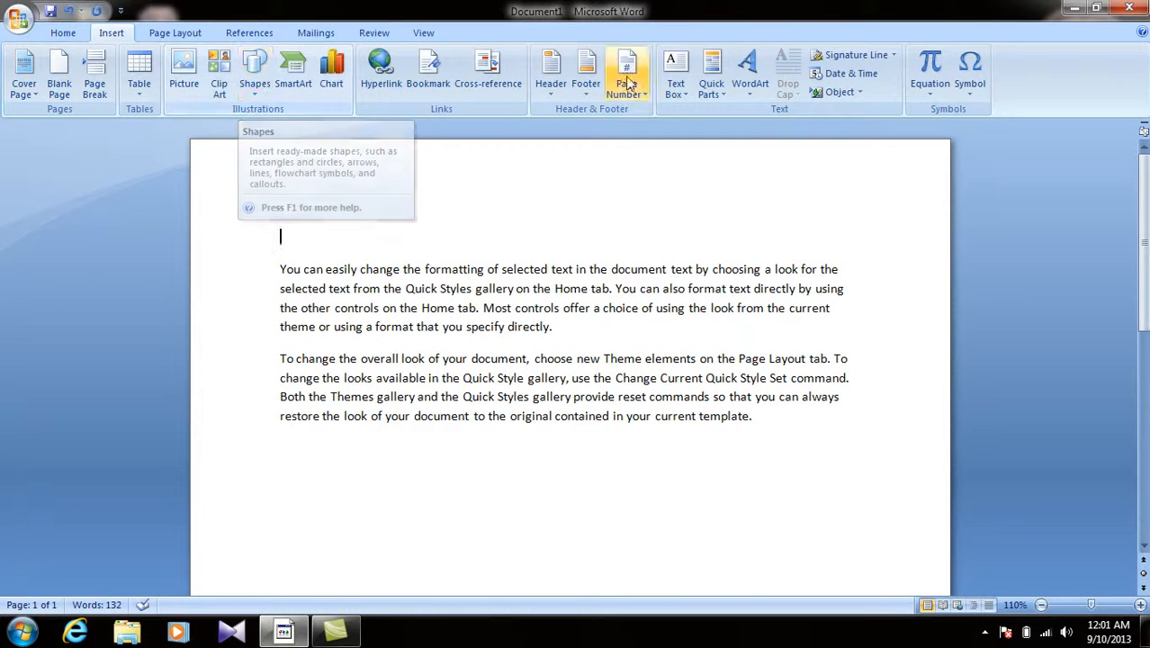
left_click(859, 93)
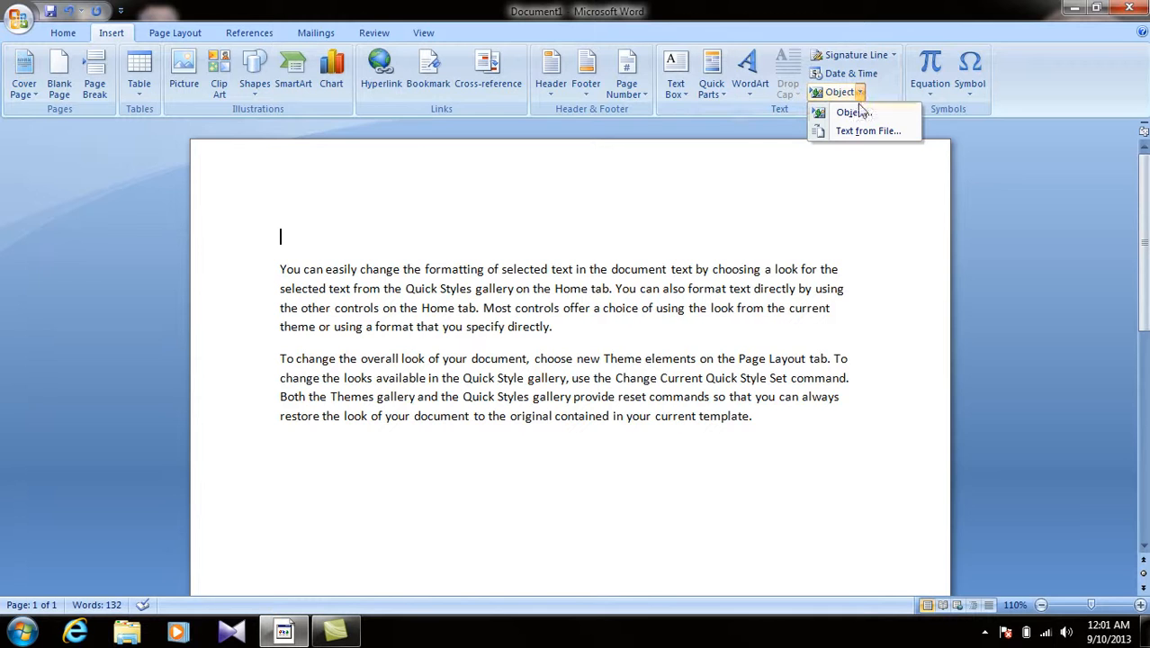
left_click(850, 112)
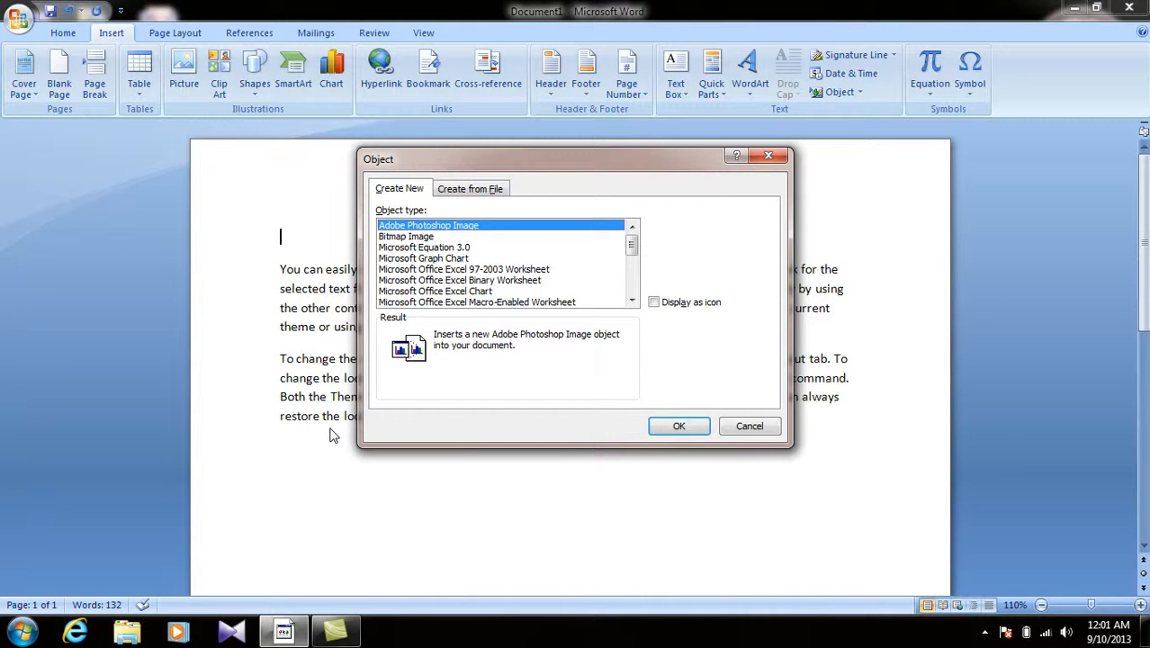
left_click(678, 426)
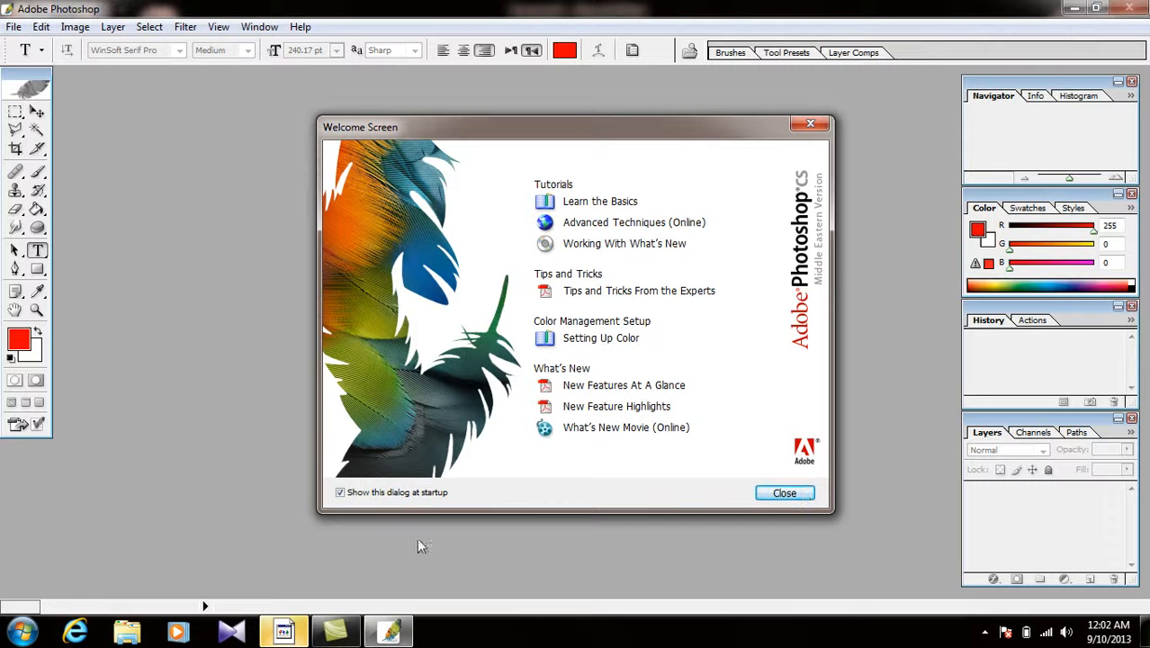
Return to Word to dismiss its message, switch back to Photoshop, and cancel the Open dialog.
left_click(279, 621)
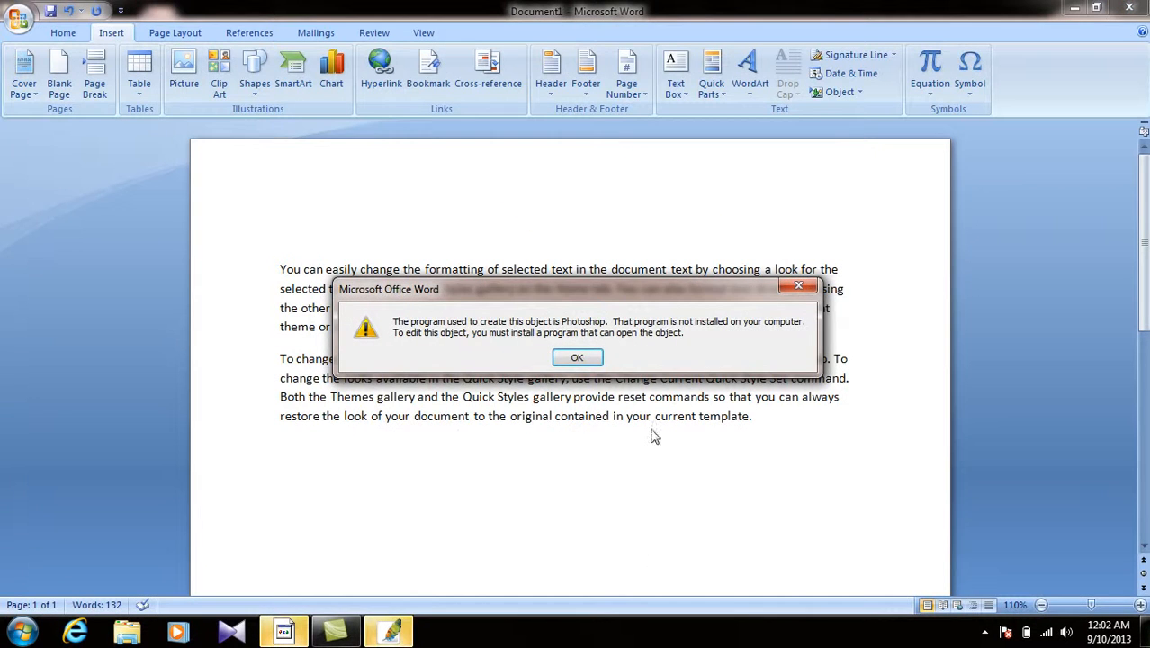
left_click(589, 360)
left_click(403, 632)
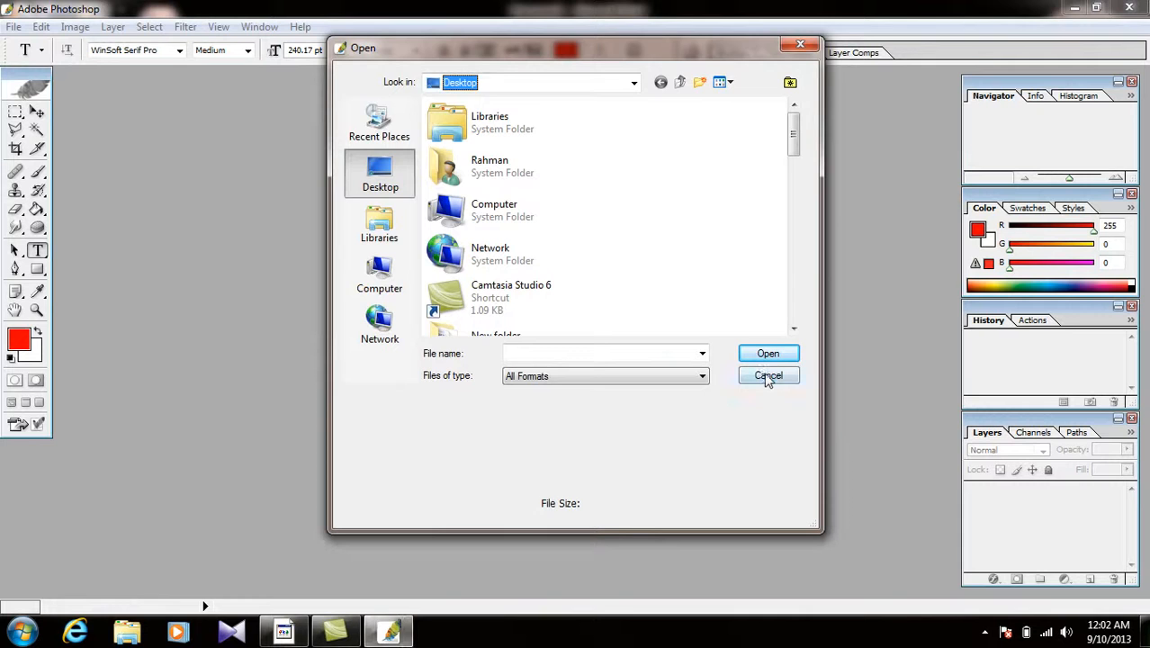
left_click(764, 376)
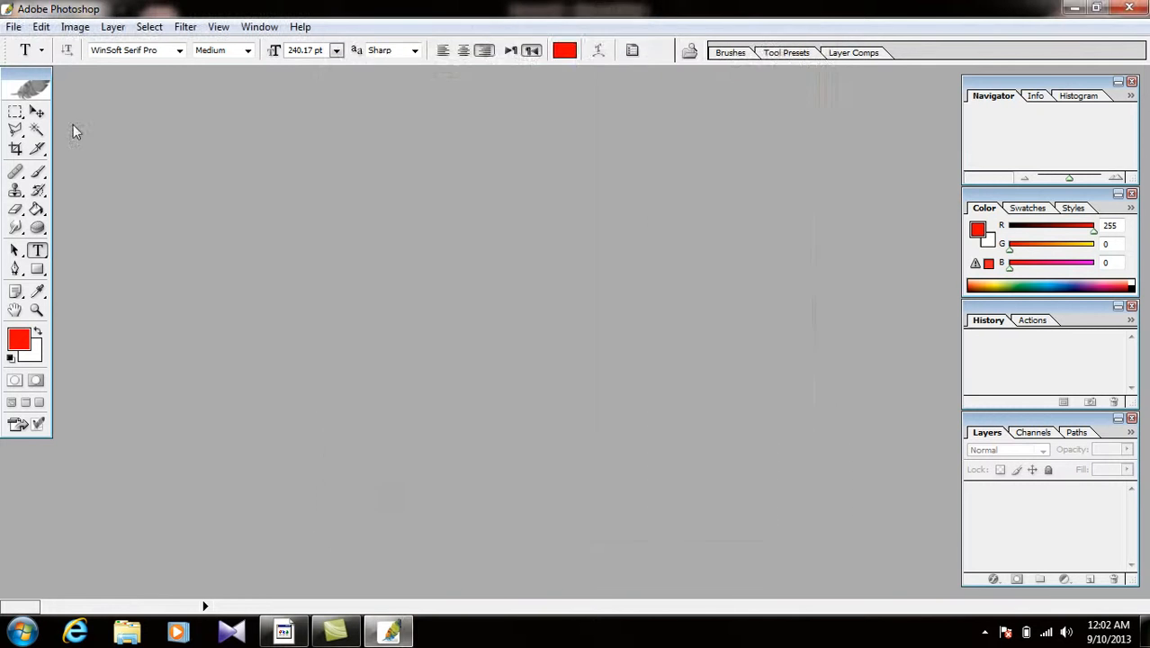
left_click(21, 49)
left_click(14, 27)
left_click(37, 65)
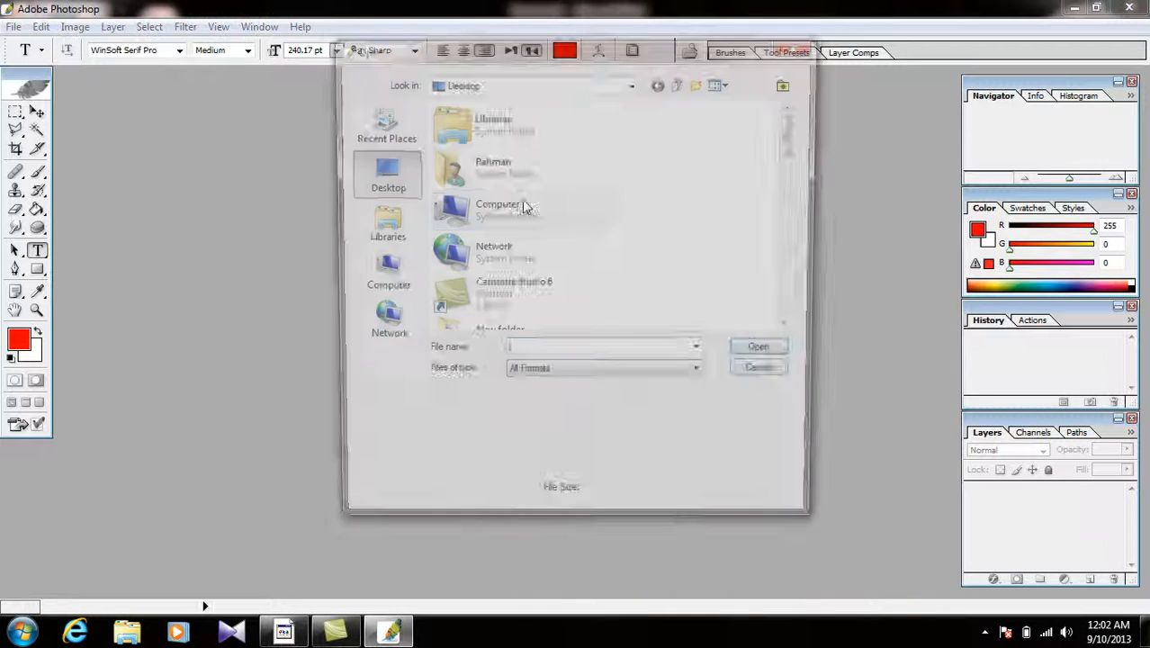
left_click(768, 375)
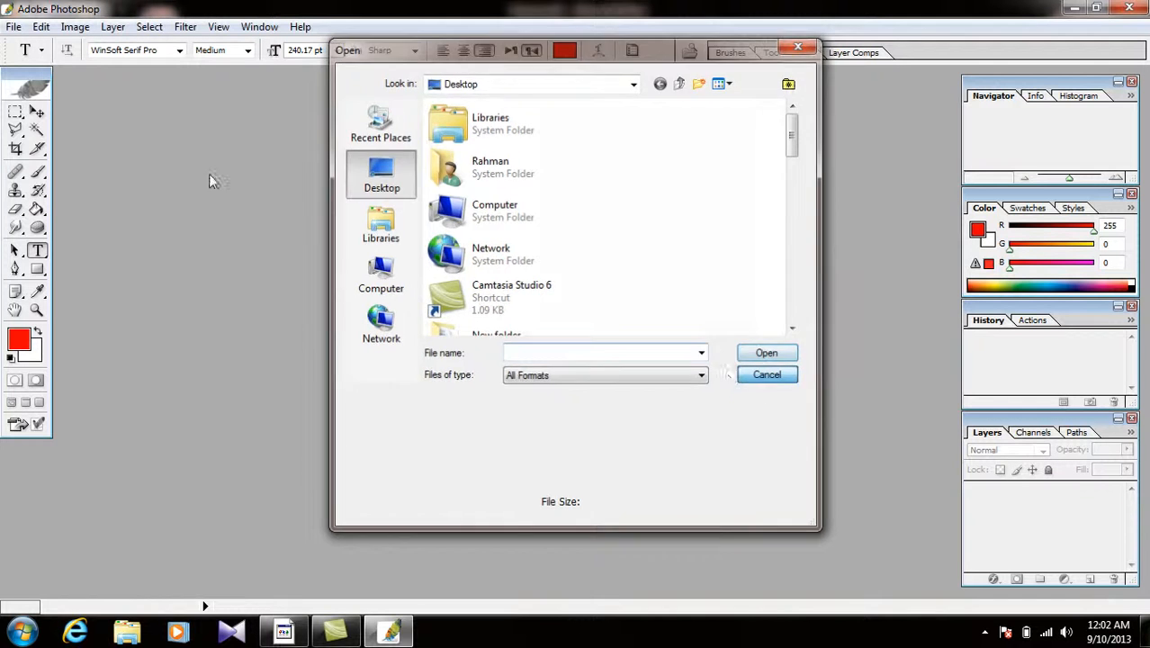
Create a new 7 × 5 inch RGB image at 72 pixels/inch with a white background.
left_click(14, 27)
left_click(41, 45)
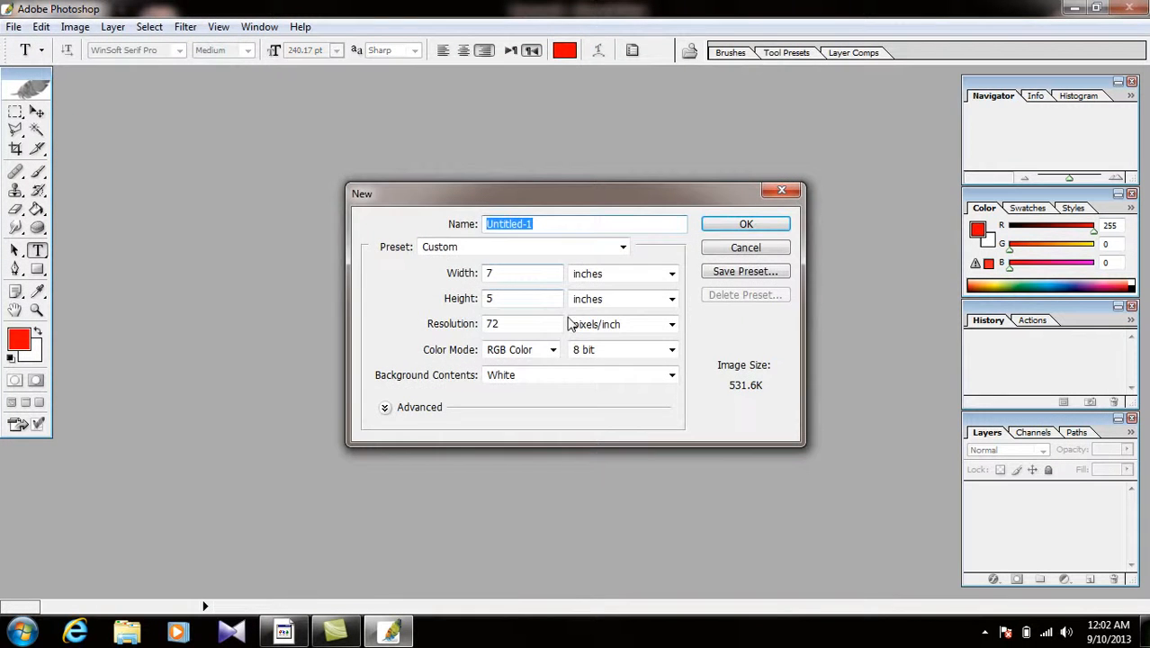
left_click(759, 228)
Draw a large red rectangle over the lower-right part of the canvas, move the image window clear of the toolbox, and undo the rectangle.
left_click(37, 270)
mouse_move(166, 186)
left_mouse_down()
mouse_move(323, 339)
mouse_move(432, 394)
left_mouse_up()
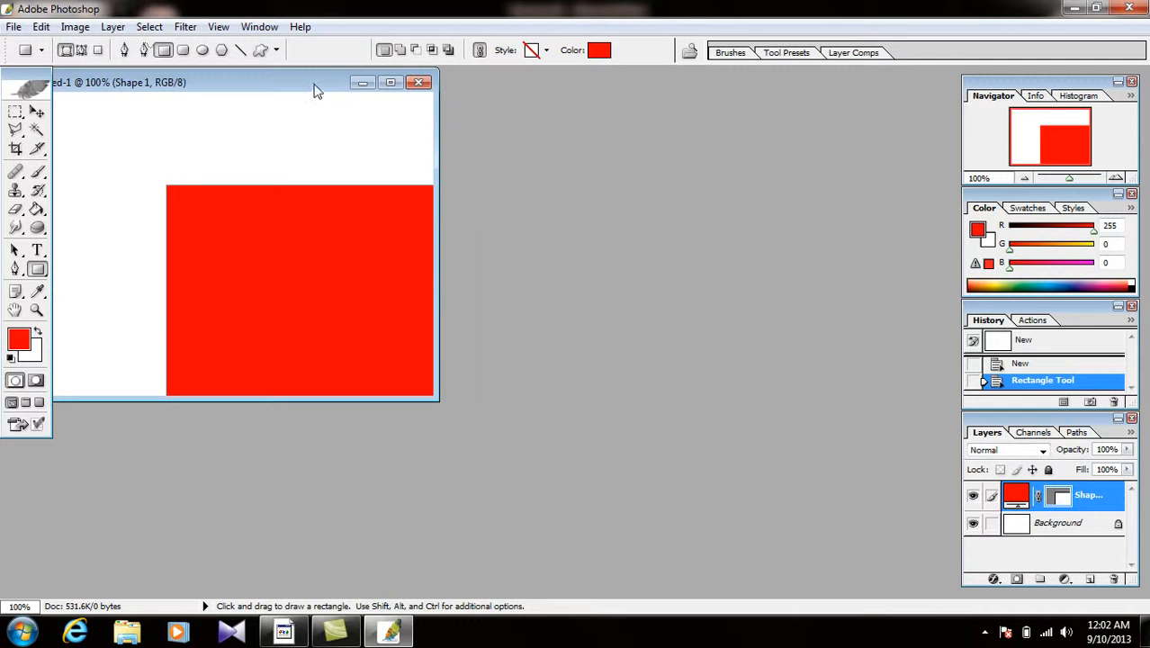
left_click_drag(306, 85, 464, 146)
key("ctrl+z")
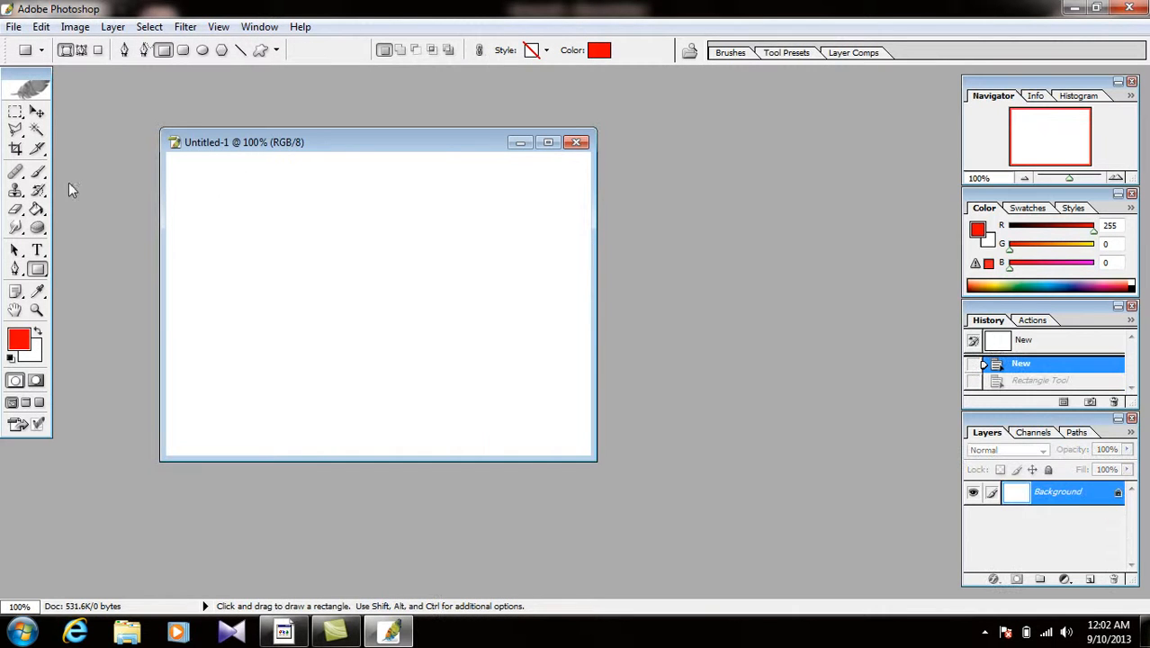
Add a surname in capital letters as red 240.17 pt WinSoft Serif Pro text on the canvas.
left_click(36, 251)
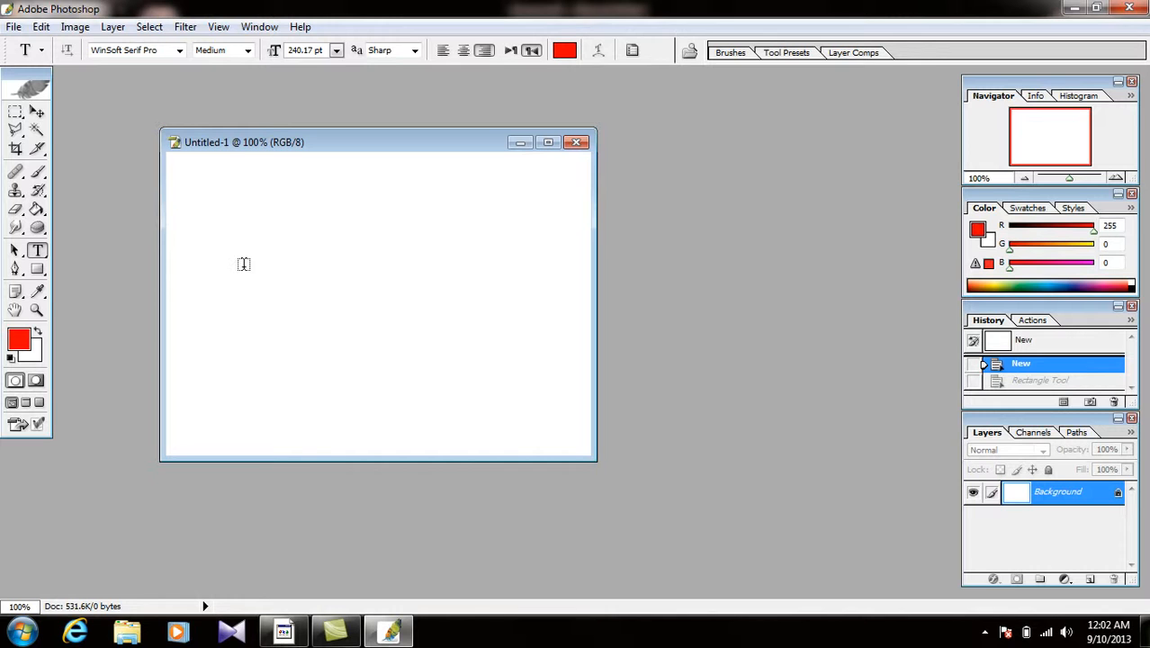
left_click(244, 264)
type("KH")
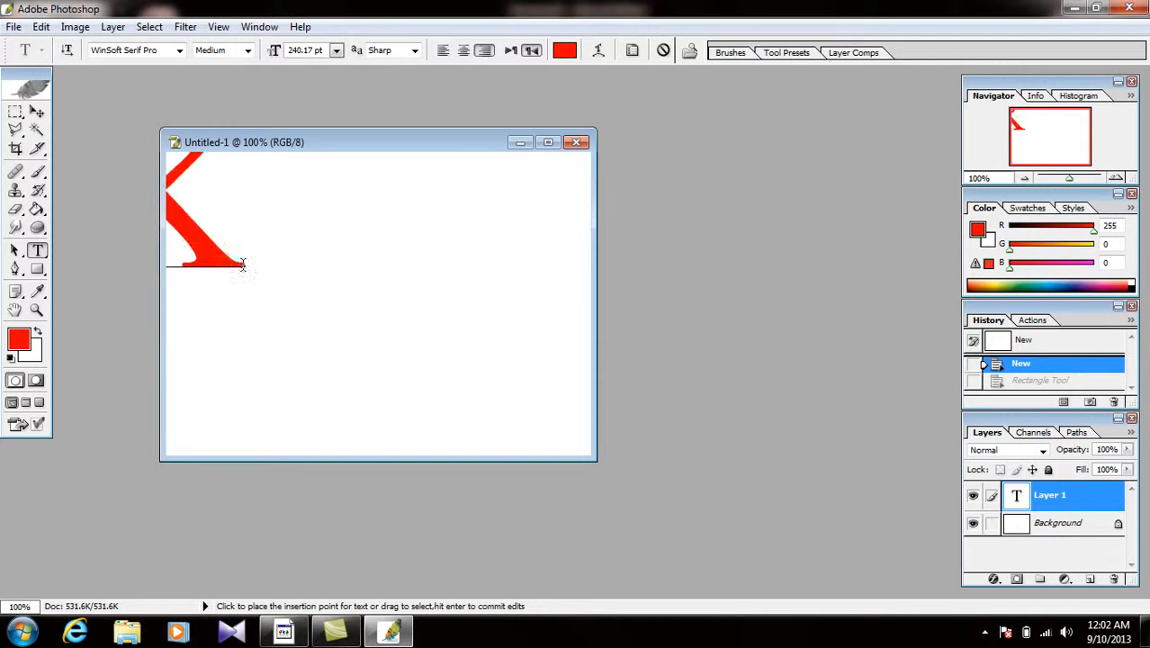
type("A")
type("N")
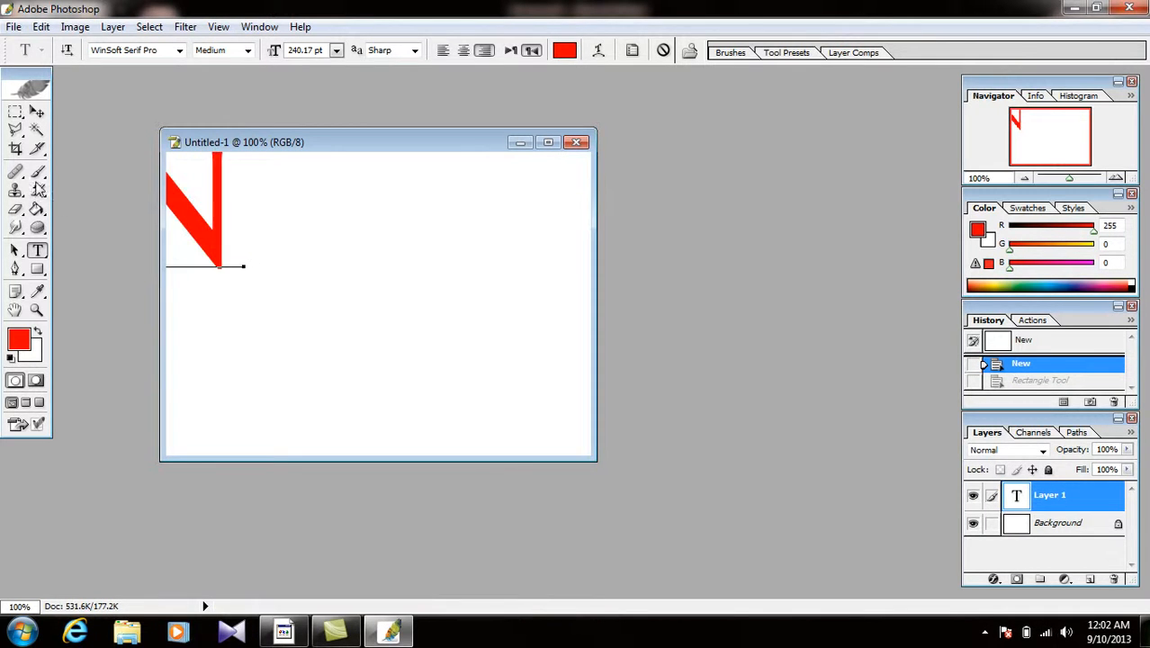
Move the text to the middle of the canvas and scale it down so the whole word fits.
left_click(37, 111)
left_click_drag(216, 248, 410, 346)
left_click_drag(378, 311, 443, 313)
key("Return")
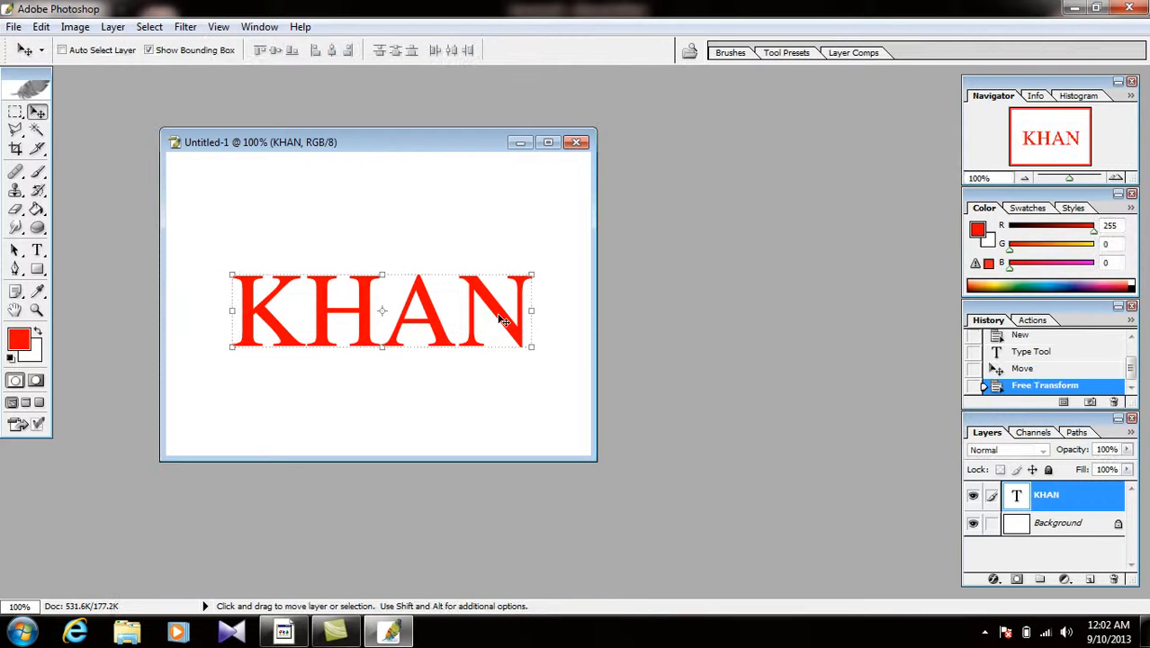
Add a 3 px outside Stroke layer style to the text in blue, color 0006FF.
left_click(995, 578)
left_click(1017, 561)
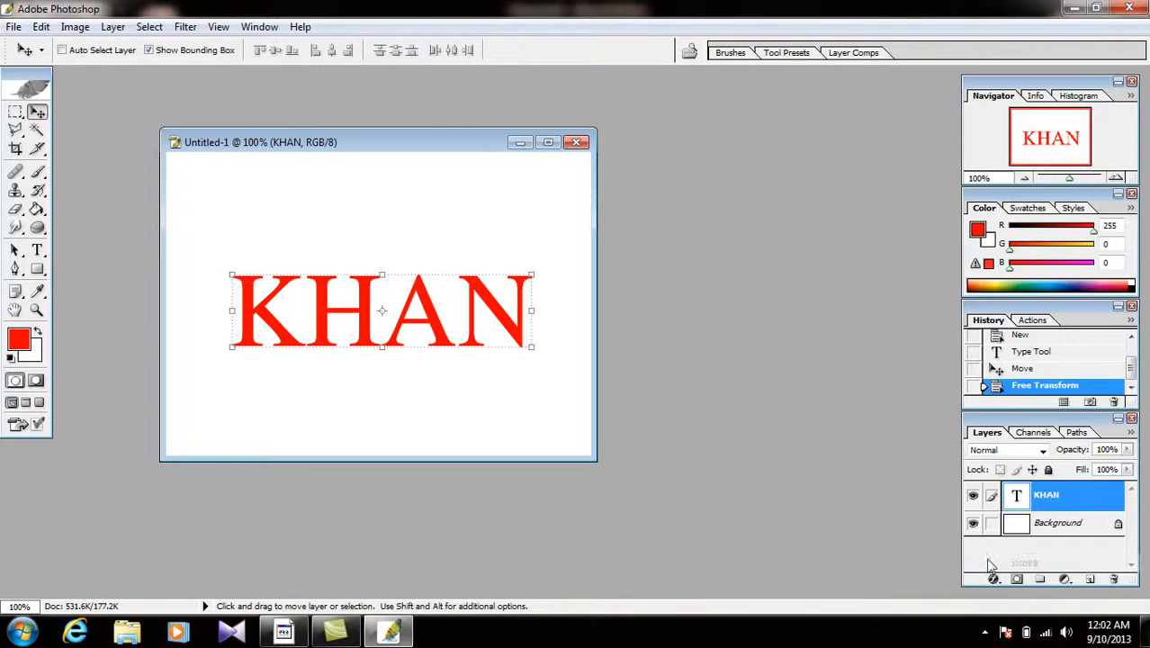
left_click(824, 287)
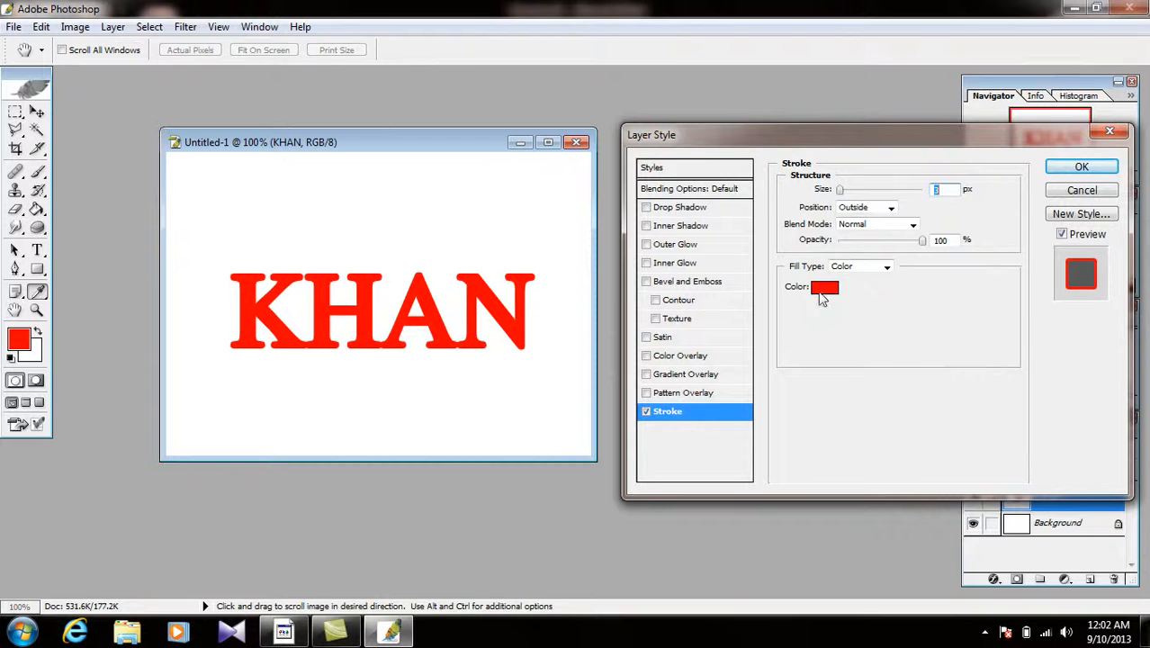
left_click_drag(825, 466, 825, 516)
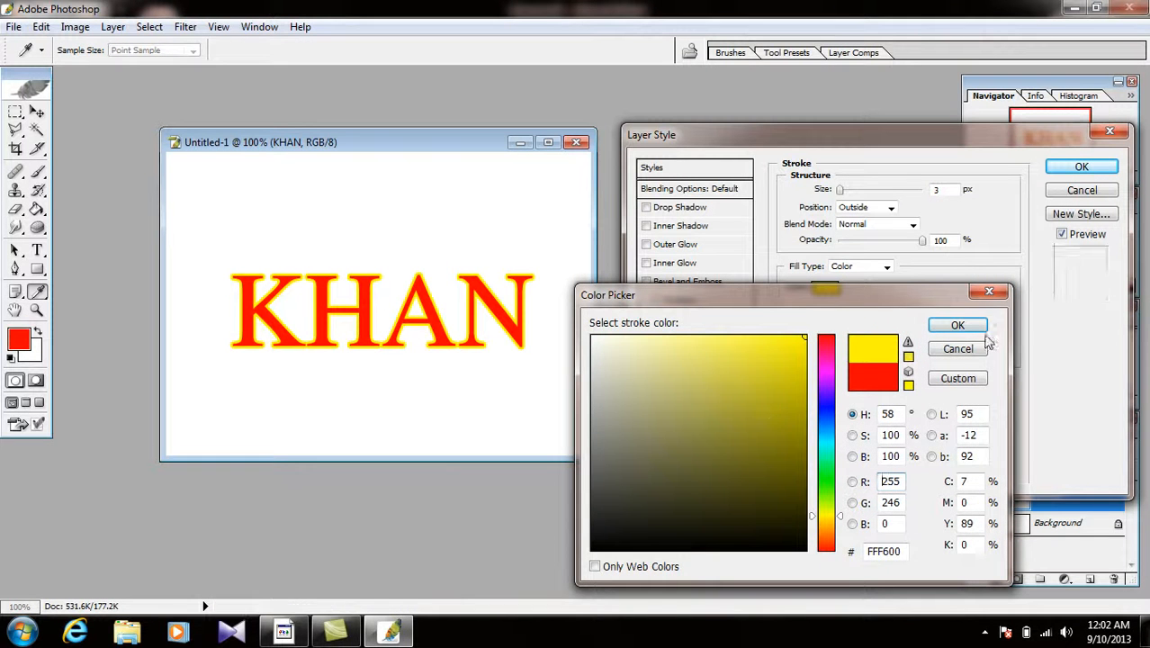
left_click(822, 405)
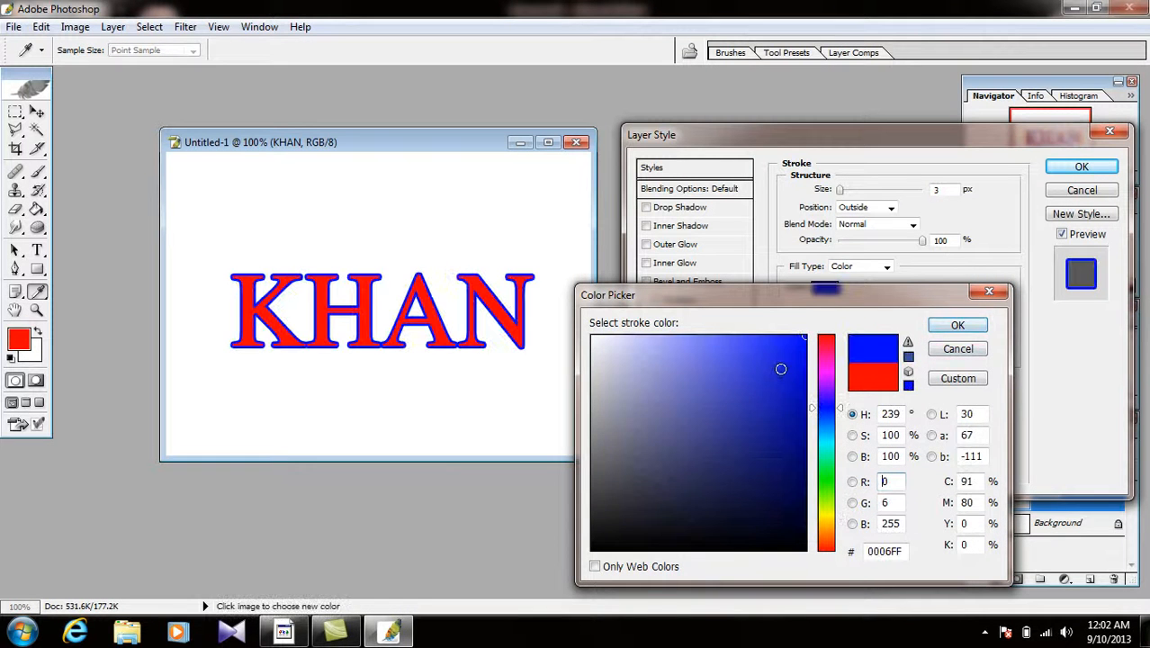
left_click(954, 326)
Enable Pattern Overlay, add an orange-yellow-orange Gradient Overlay to the text, and apply the layer style.
left_click(647, 393)
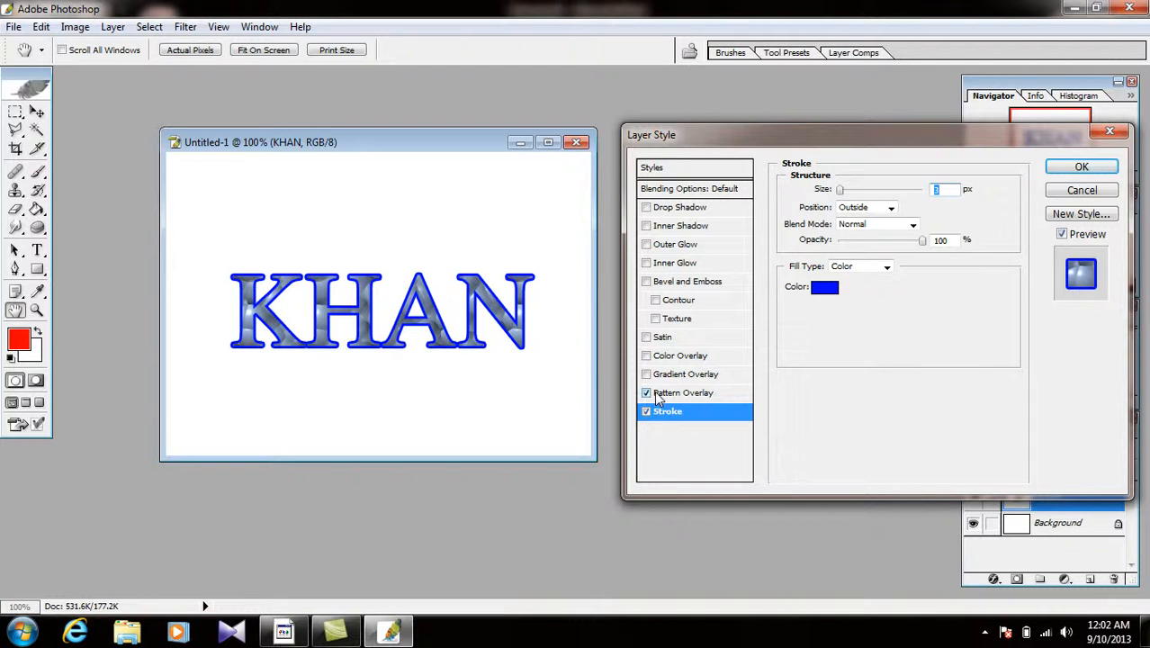
left_click(670, 375)
left_click(932, 225)
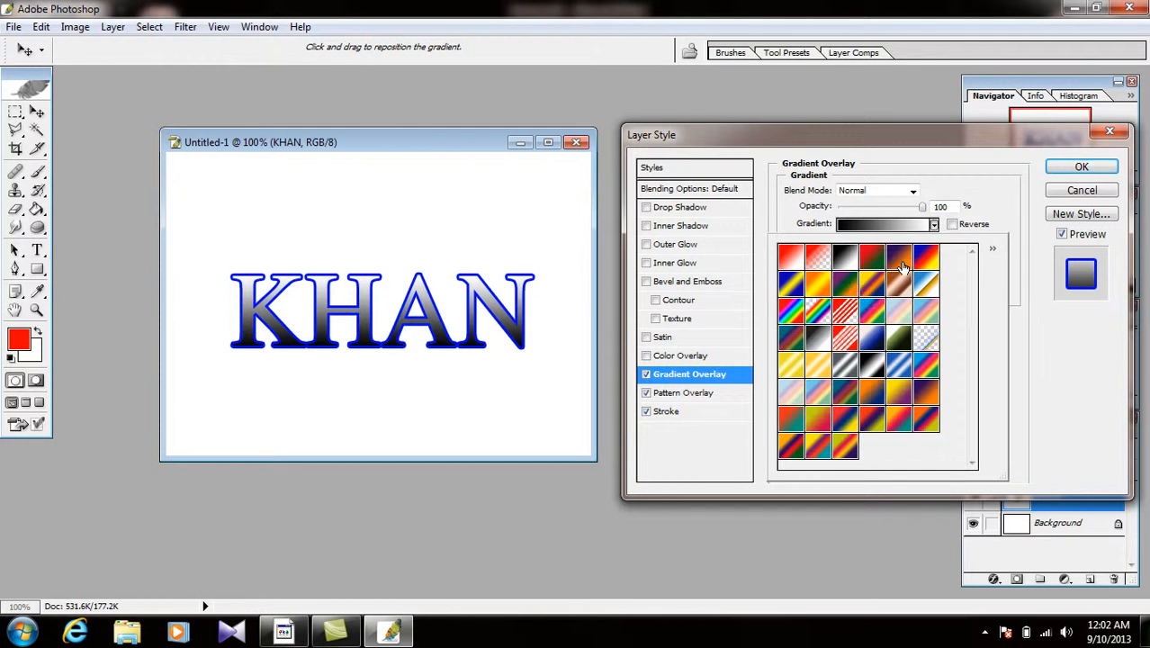
left_click(818, 285)
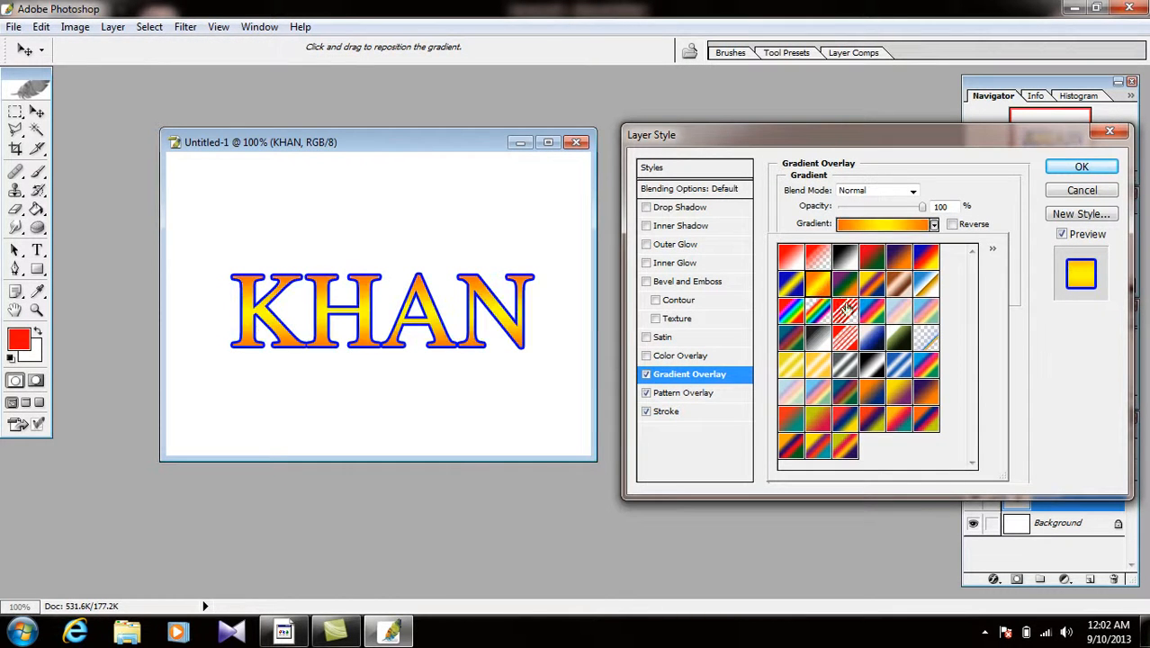
left_click(1053, 387)
left_click(1080, 167)
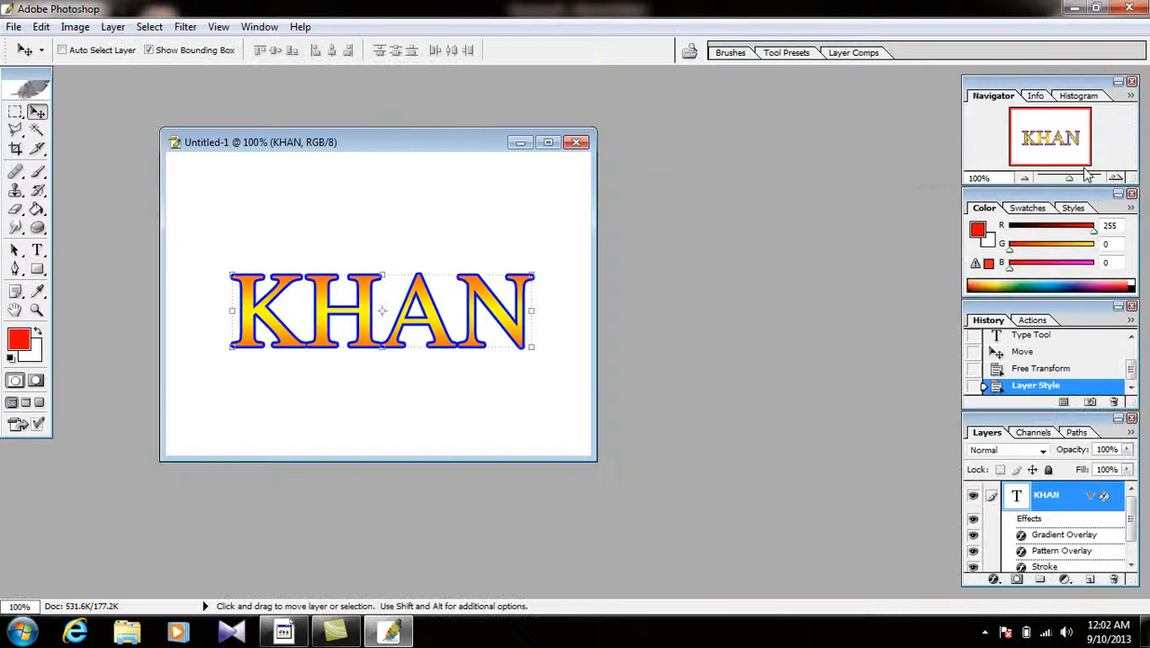
Leave the finished image without saving, minimize Photoshop, and return to the Word document.
left_click(14, 26)
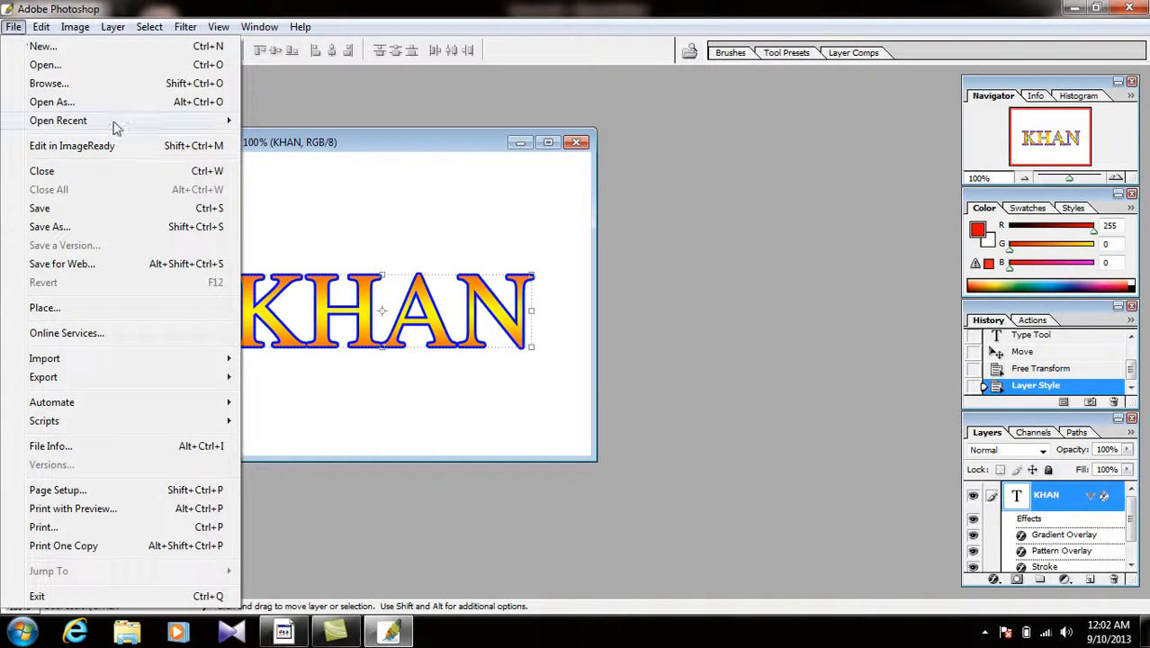
mouse_move(115, 130)
left_click(1078, 8)
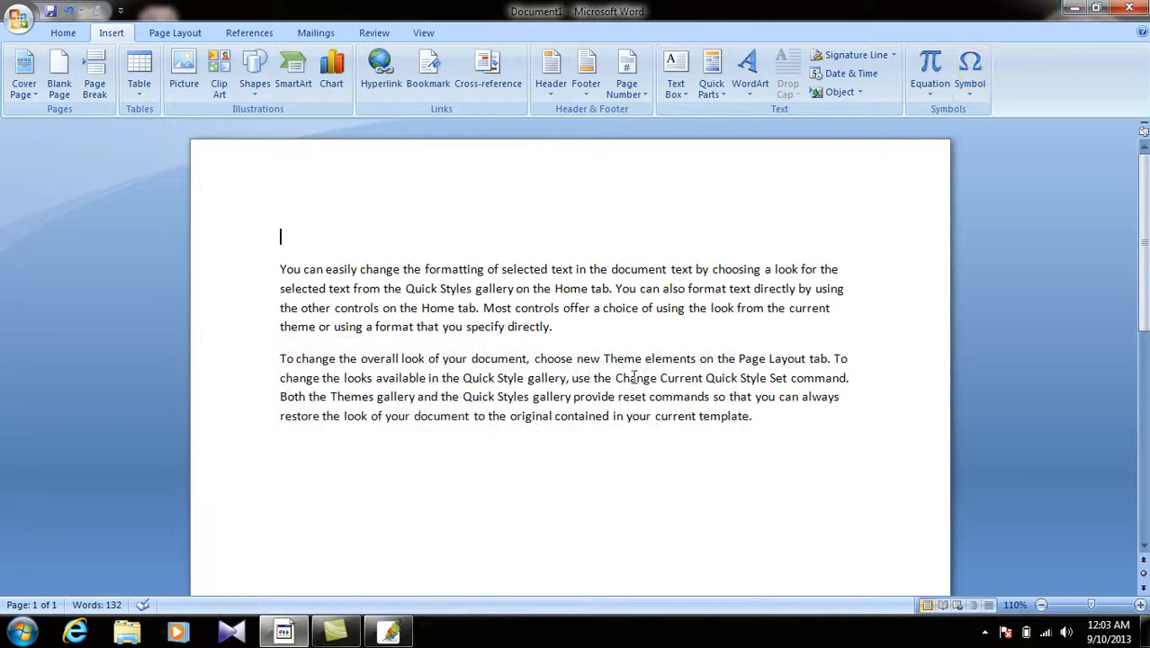
left_click(389, 632)
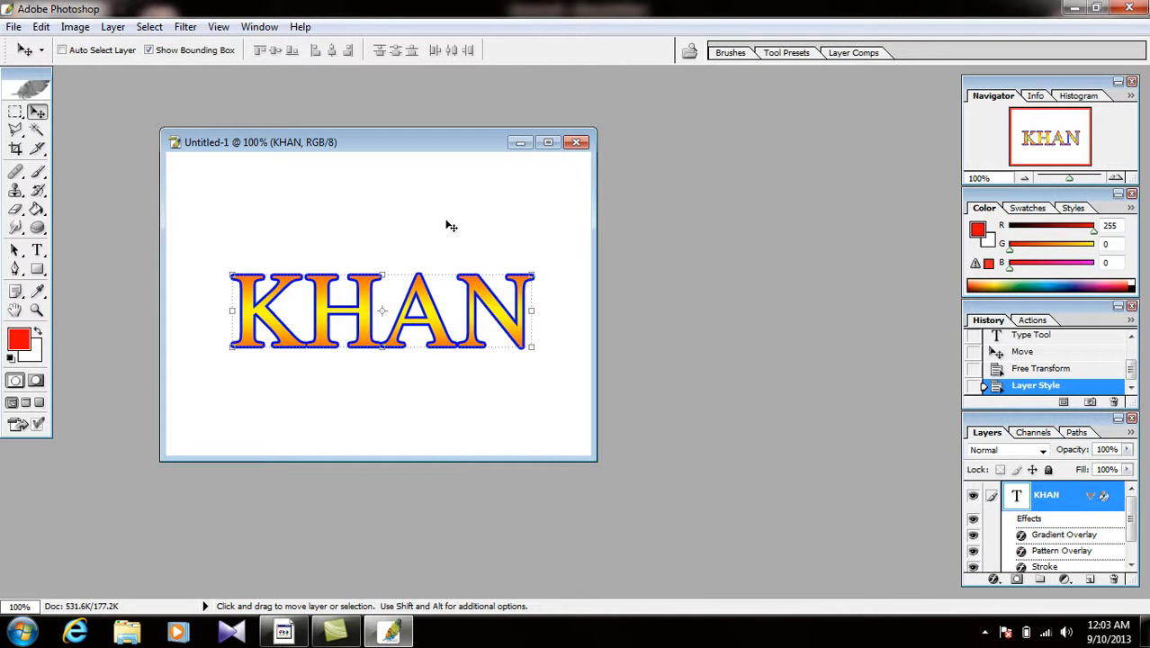
key("ctrl+s")
key("Escape")
left_click(13, 26)
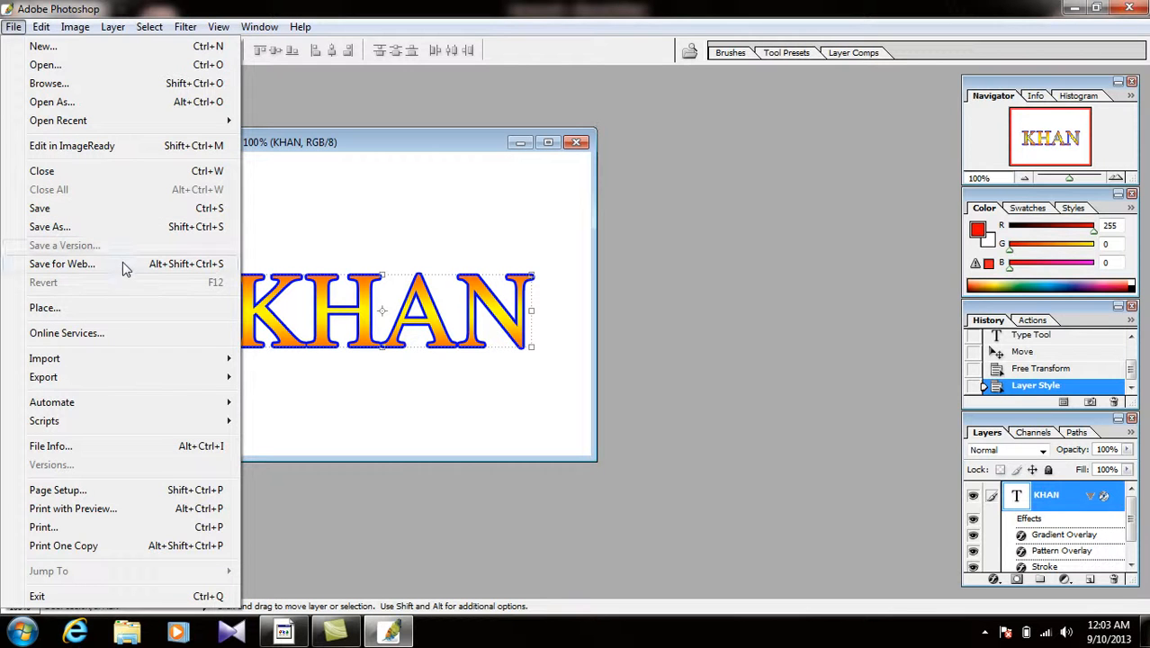
left_click(123, 308)
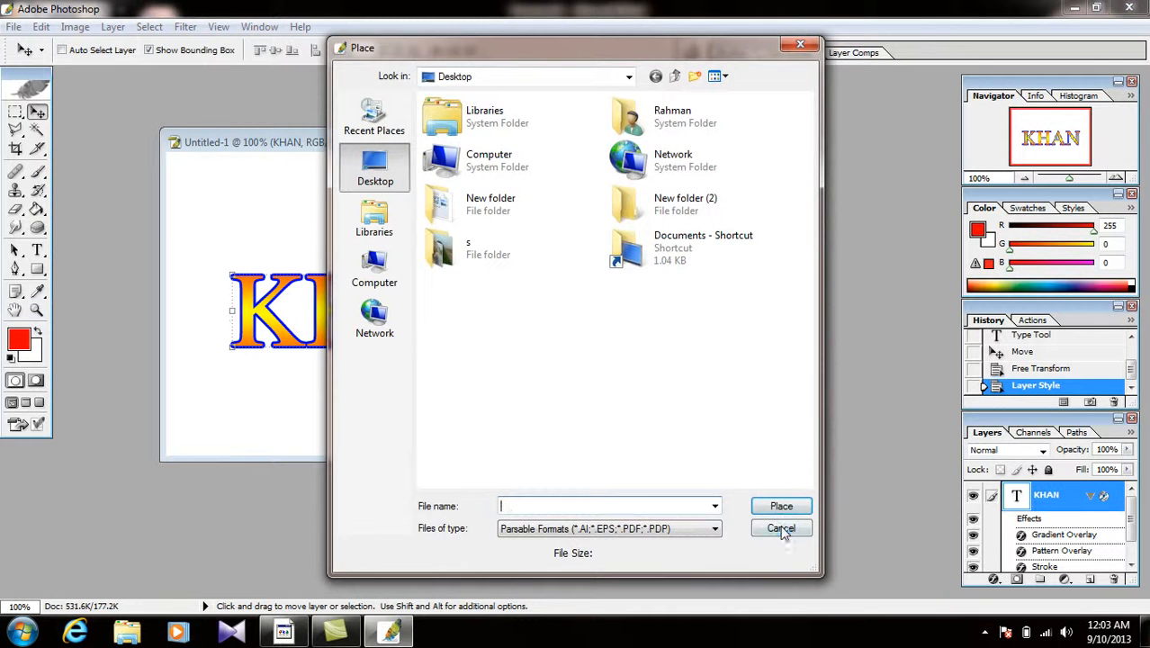
left_click(781, 529)
Close the untitled Photoshop image without saving it and quit Photoshop to return to the Word document.
left_click(40, 27)
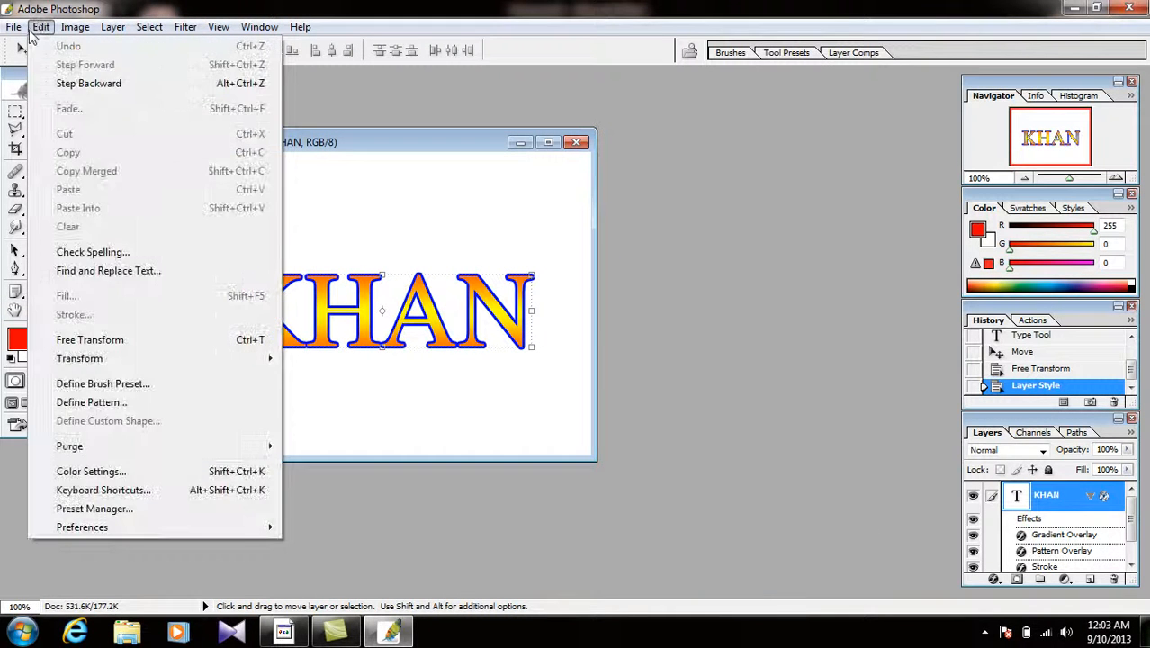
mouse_move(14, 27)
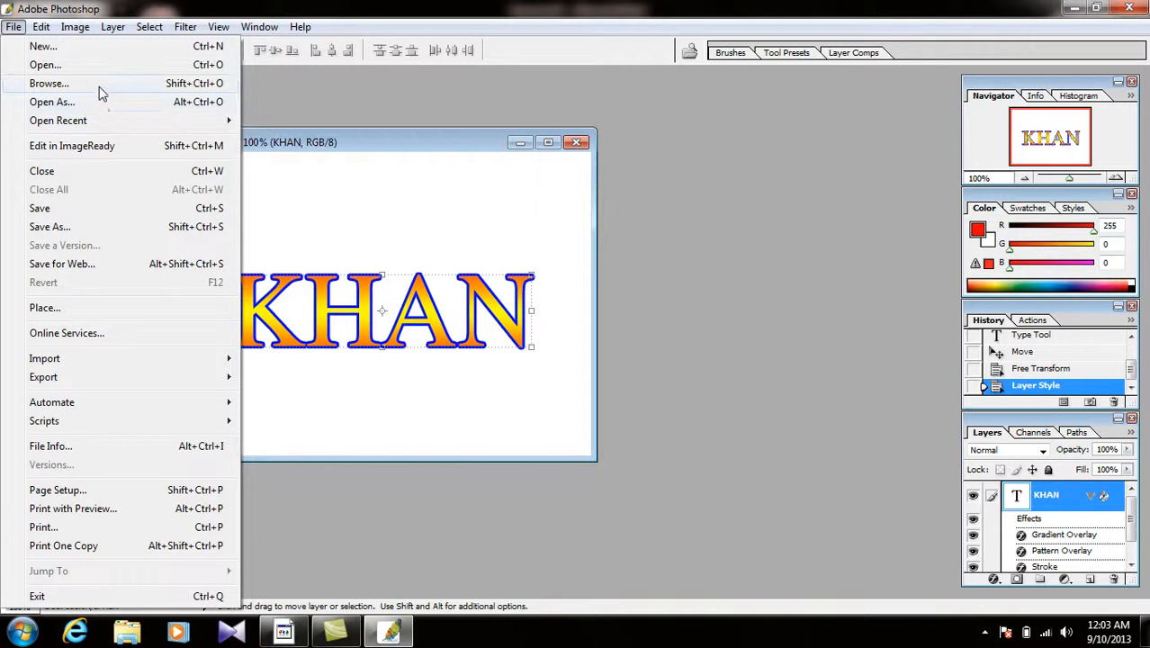
left_click(112, 171)
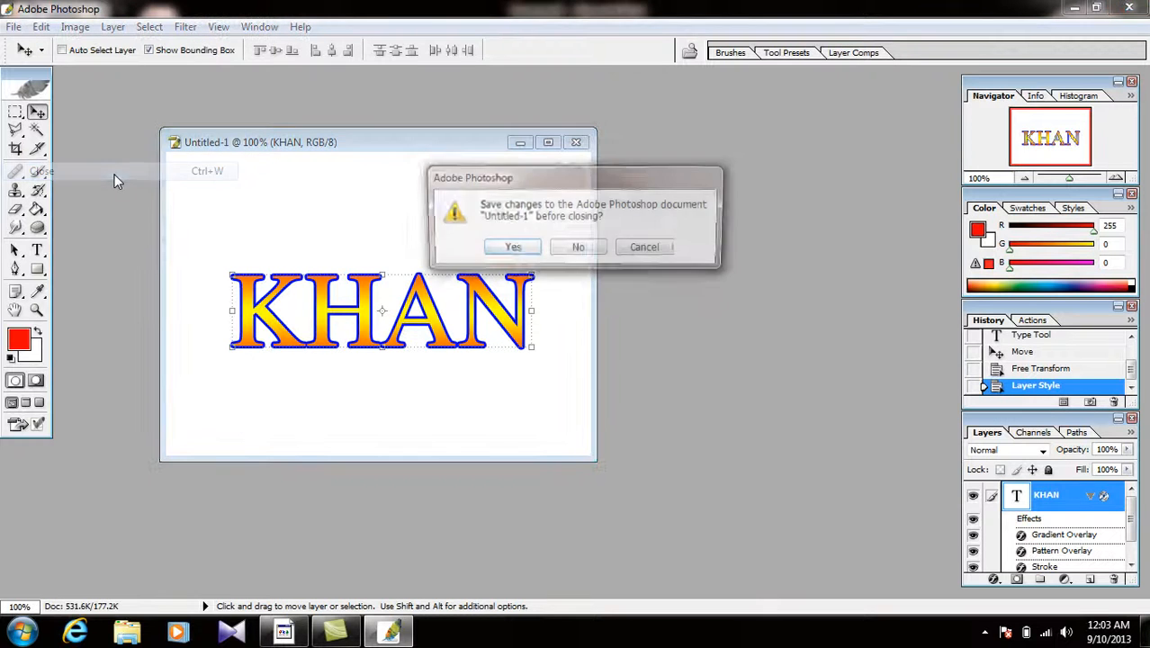
left_click(564, 250)
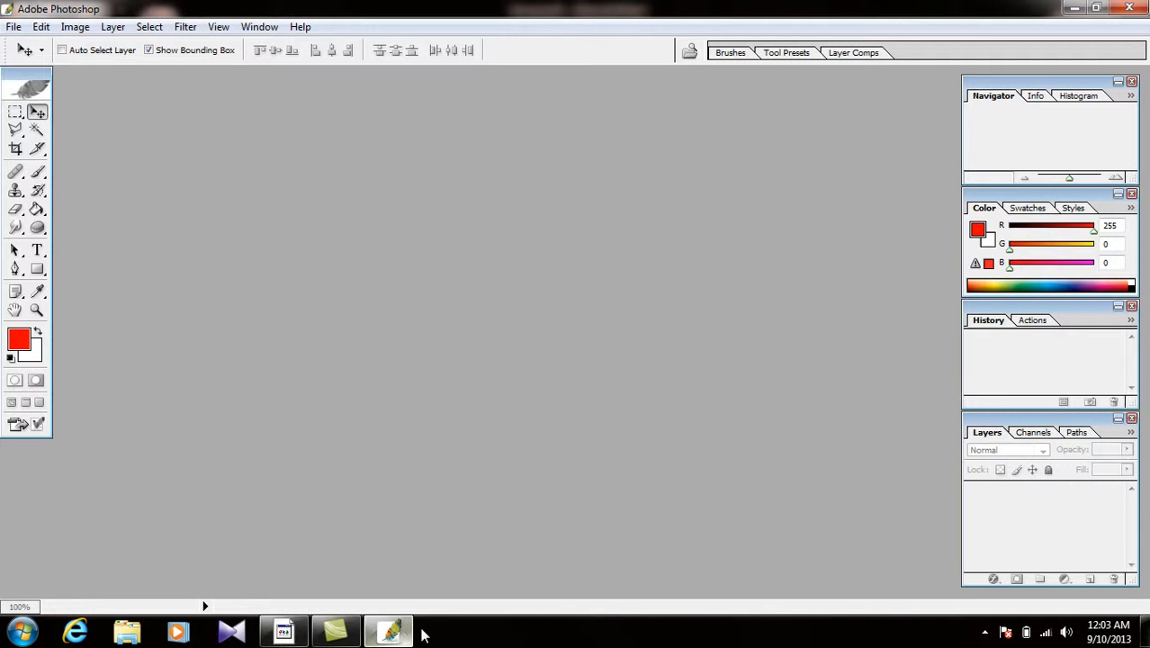
left_click(392, 635)
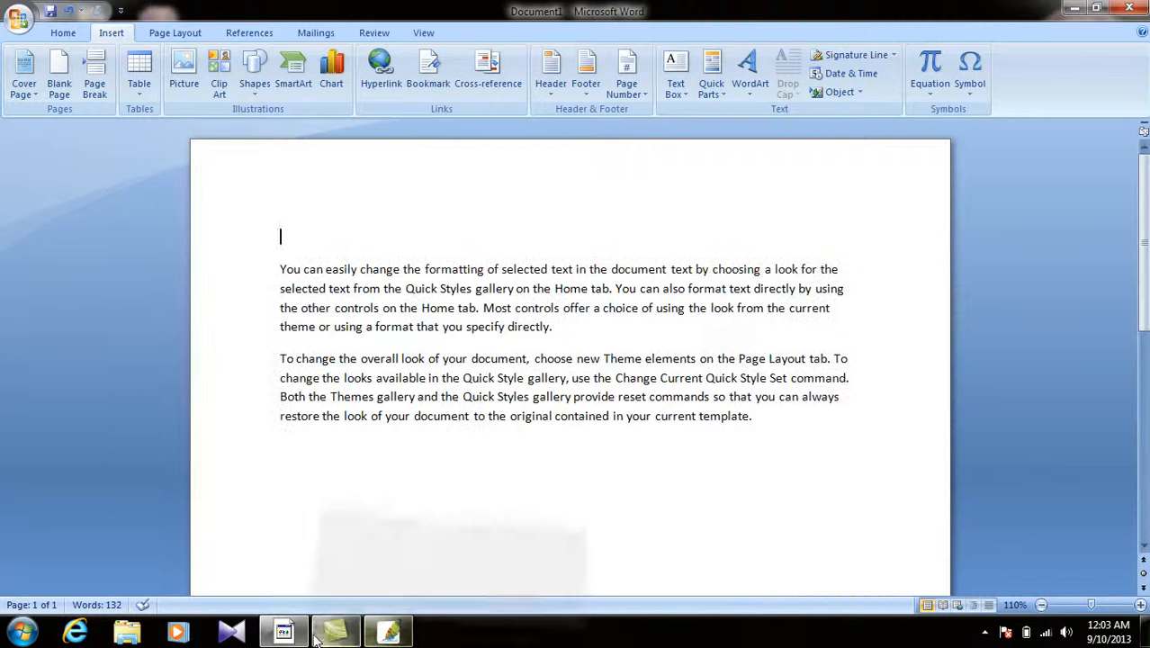
right_click(393, 636)
left_click(388, 586)
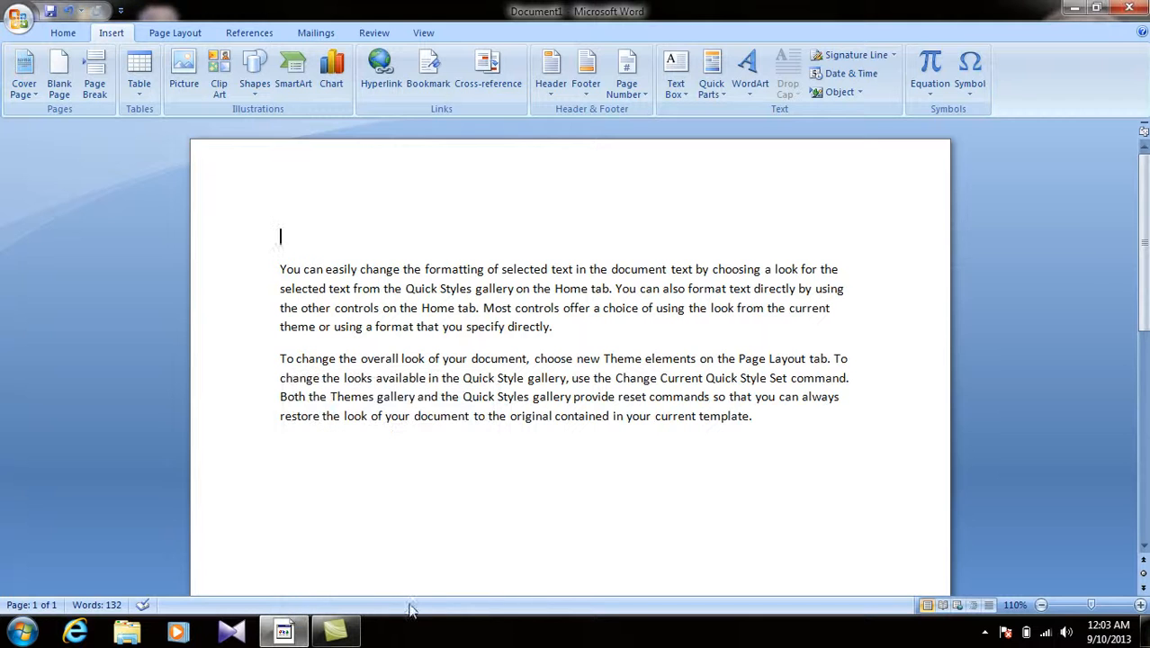
Try to insert a new Adobe Photoshop Image object into the Word document, cancelling the new image setup in Photoshop.
left_click(861, 92)
left_click(557, 237)
double_click(403, 227)
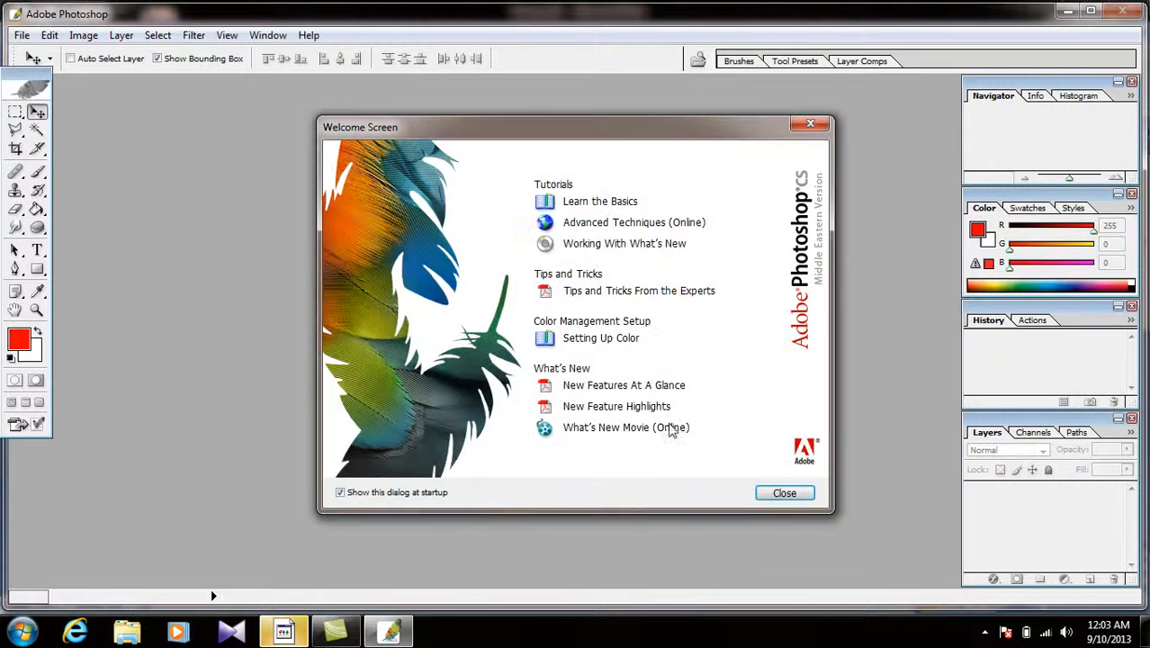
left_click(760, 490)
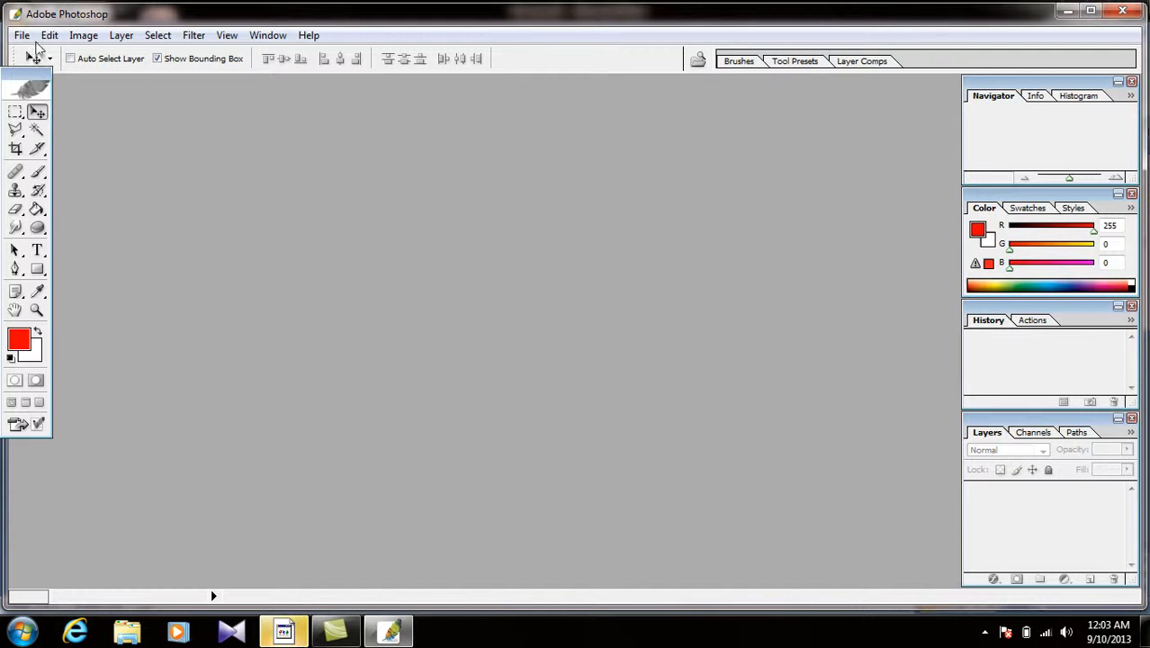
left_click(22, 36)
left_click(36, 55)
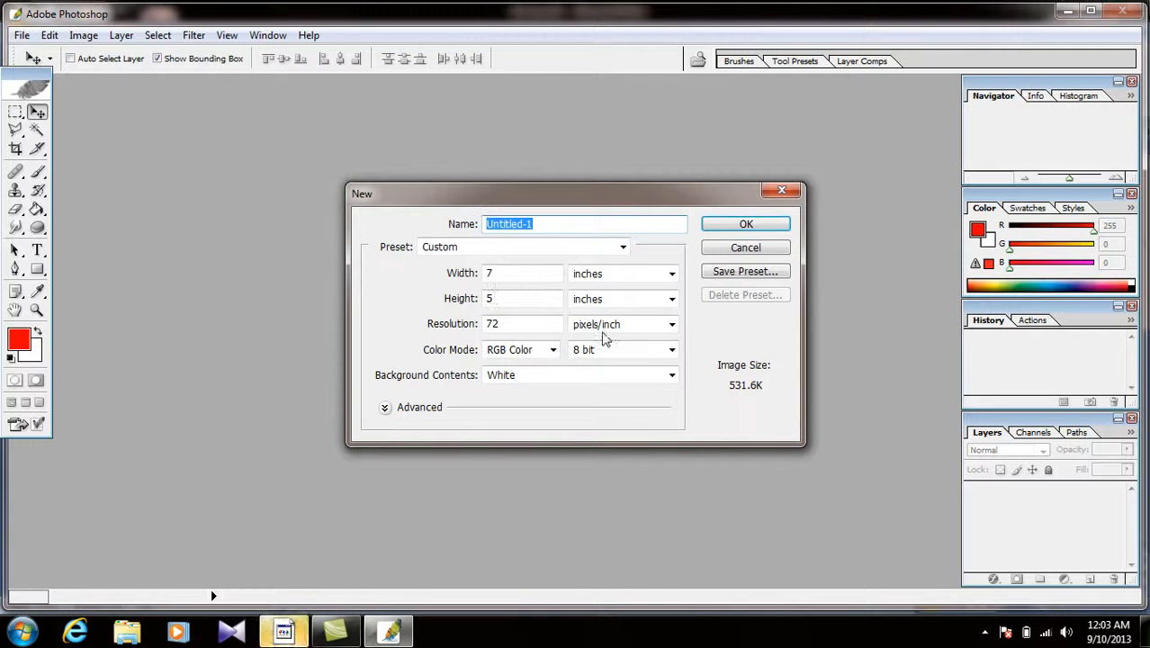
left_click(747, 249)
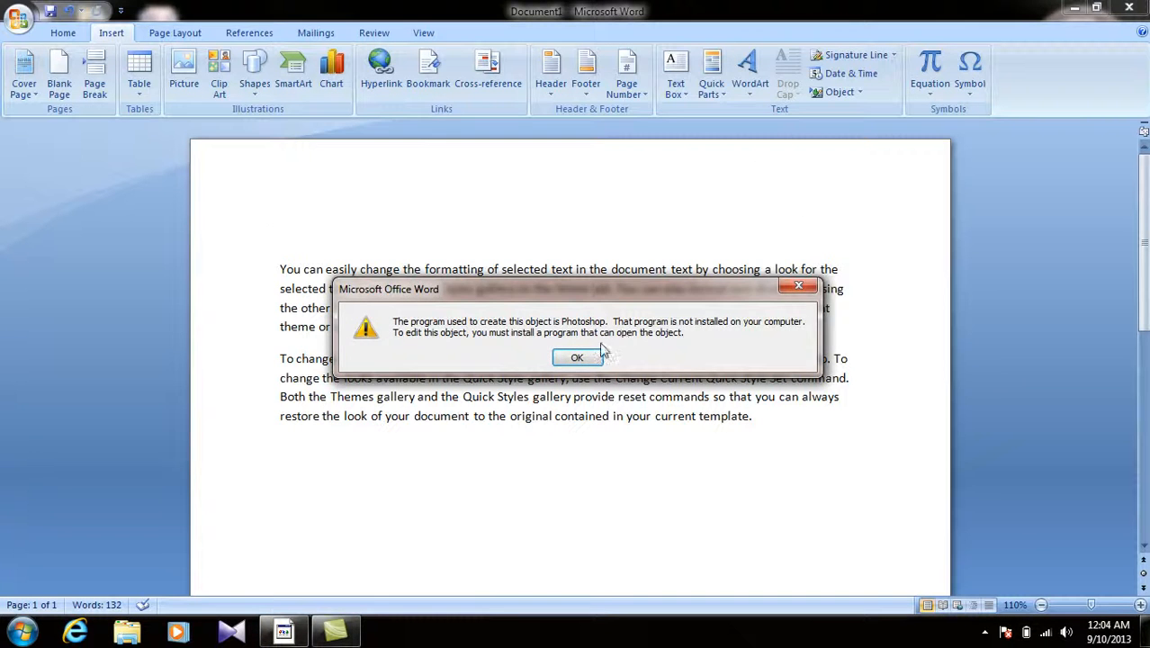
key("Return")
Insert a new Bitmap Image object above the first paragraph and open it in Paint.
left_click(850, 92)
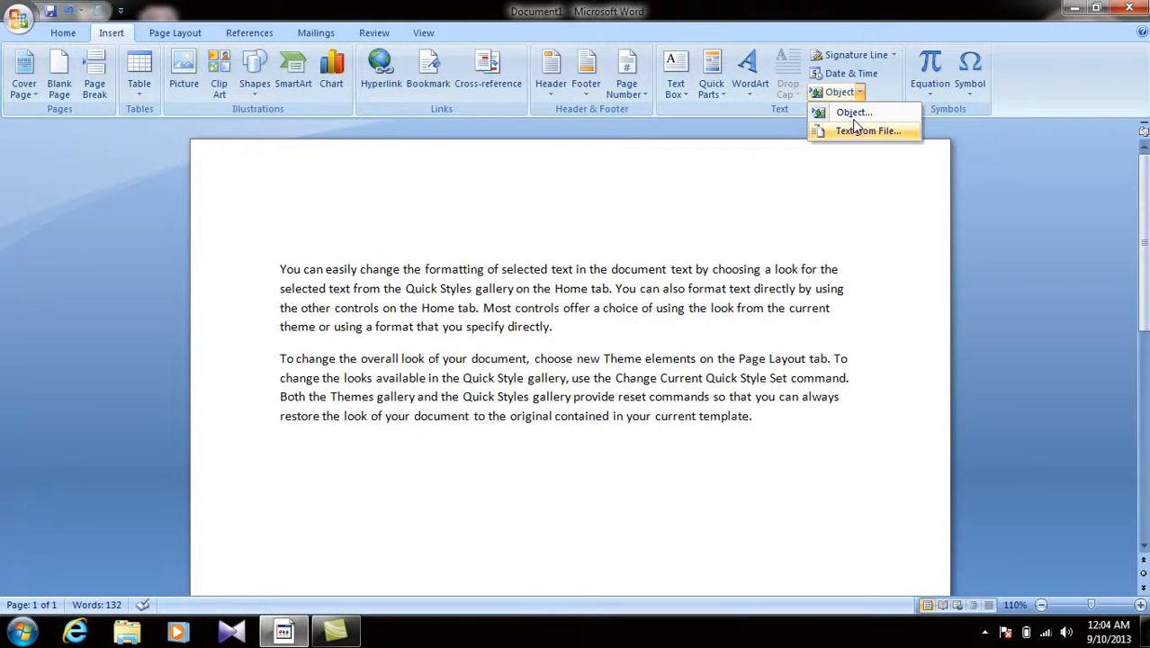
left_click(846, 112)
left_click(431, 238)
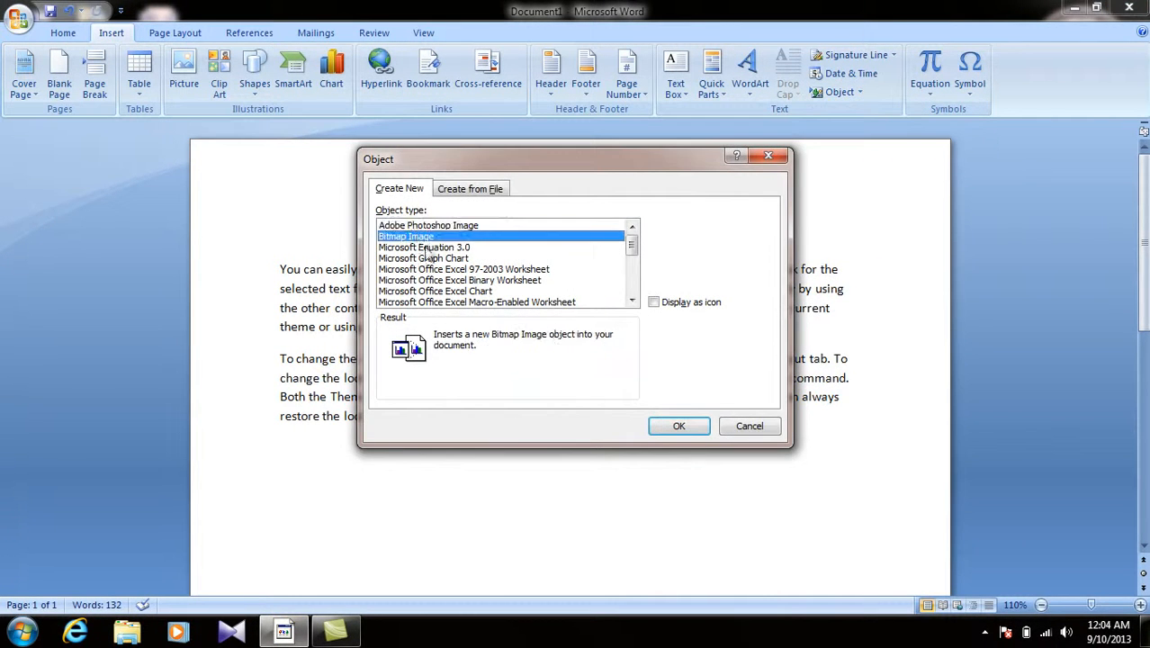
left_click(667, 427)
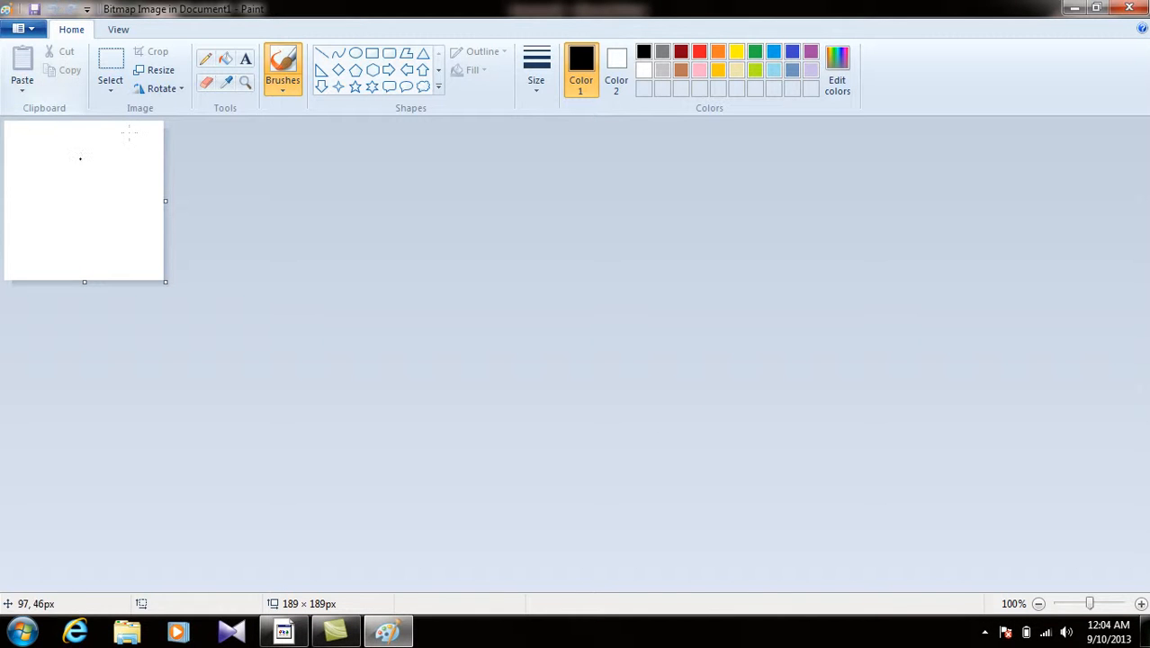
Draw a black square outline on the bitmap canvas in Paint, save it, and return to the Word document.
left_click(372, 52)
left_click_drag(34, 161, 119, 243)
left_click(36, 11)
left_click(1130, 8)
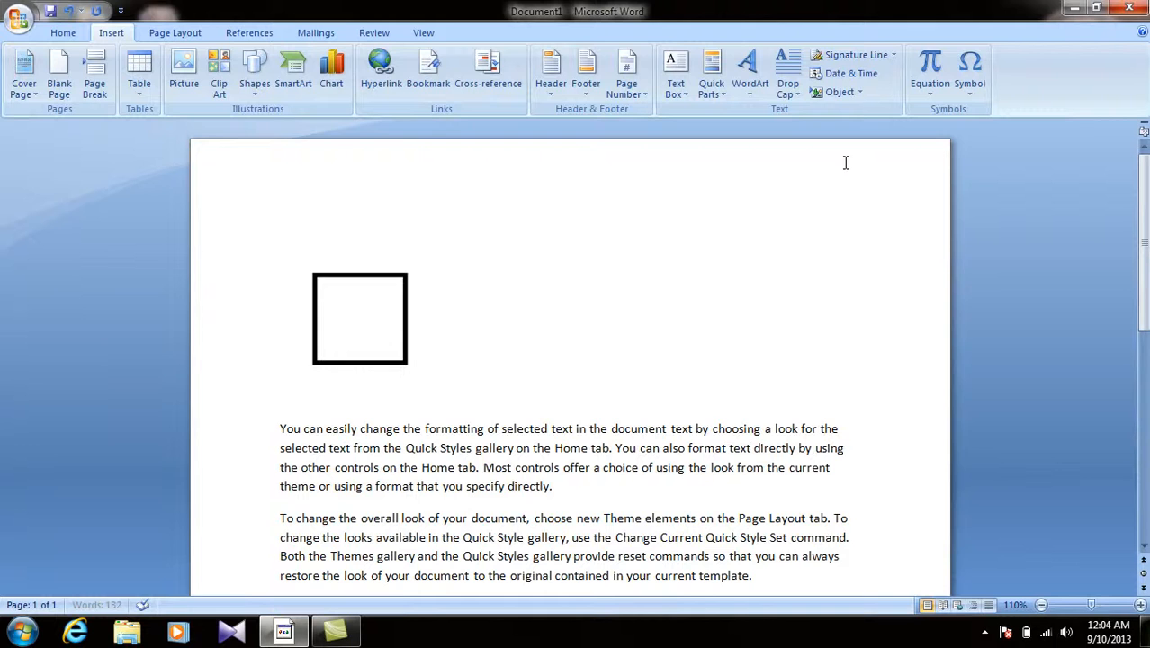
left_click(381, 362)
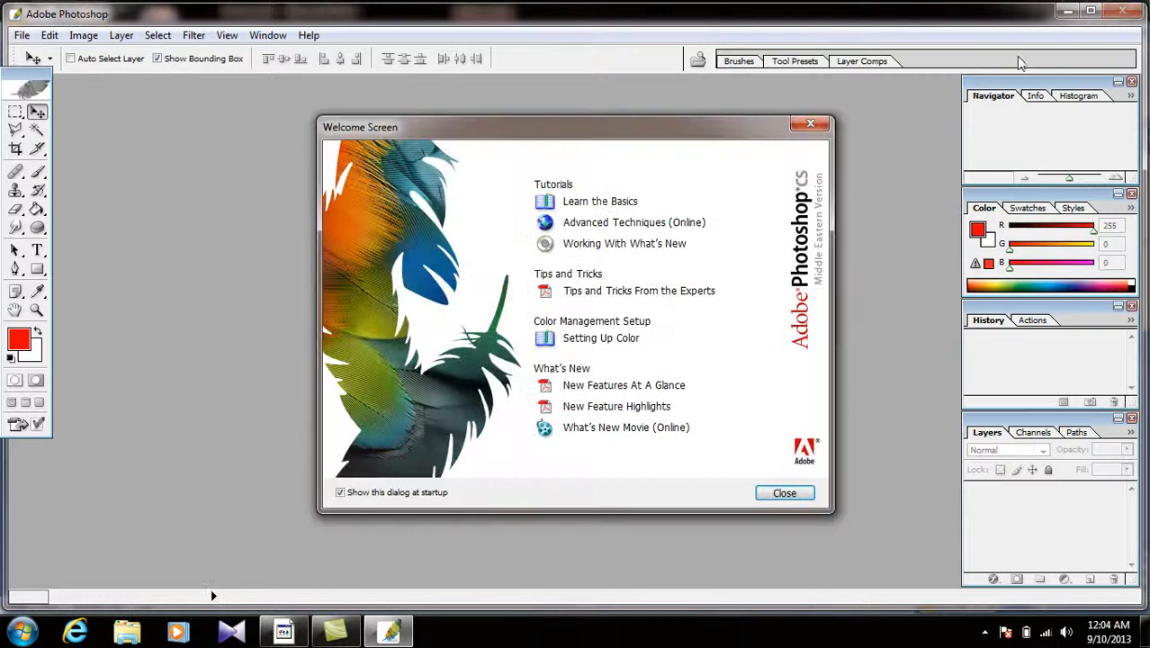
left_click(784, 492)
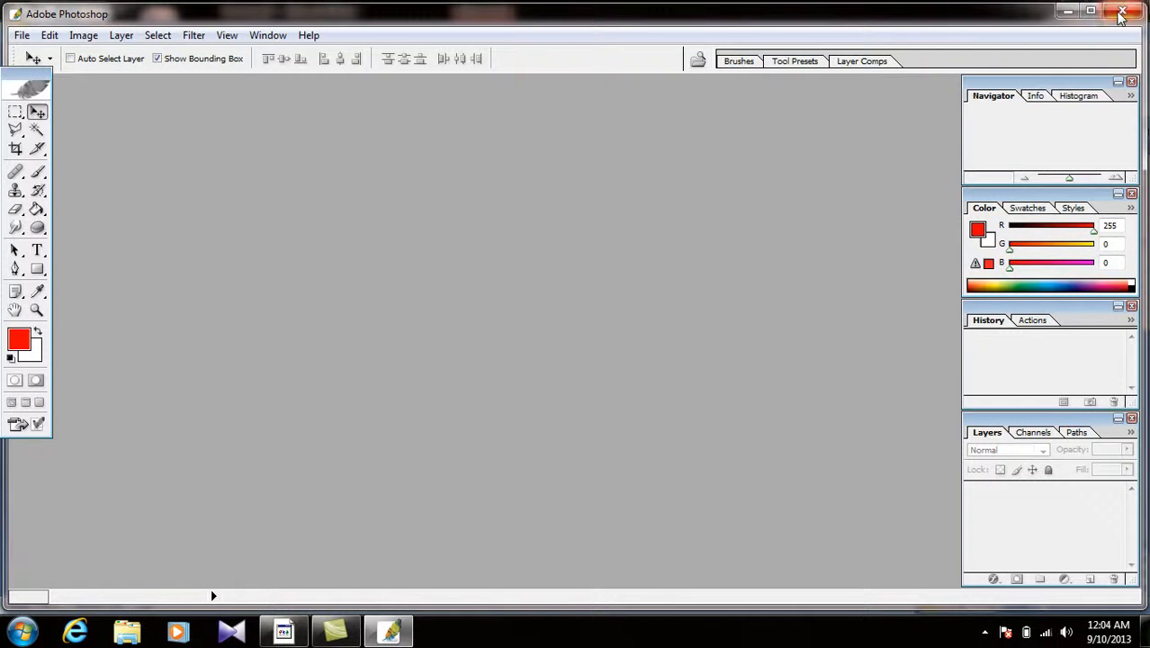
left_click(1127, 11)
left_click(857, 91)
Reopen the embedded bitmap in Paint, fill the square with brown, and return to the Word document.
left_click(419, 316)
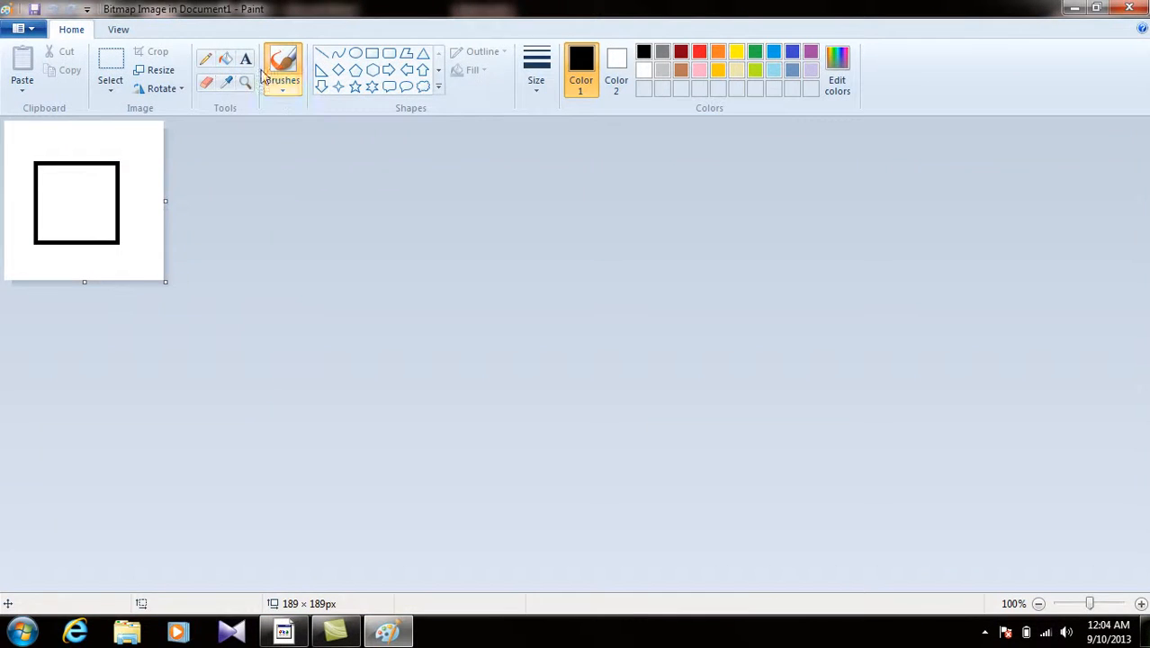
left_click(225, 59)
left_click(681, 72)
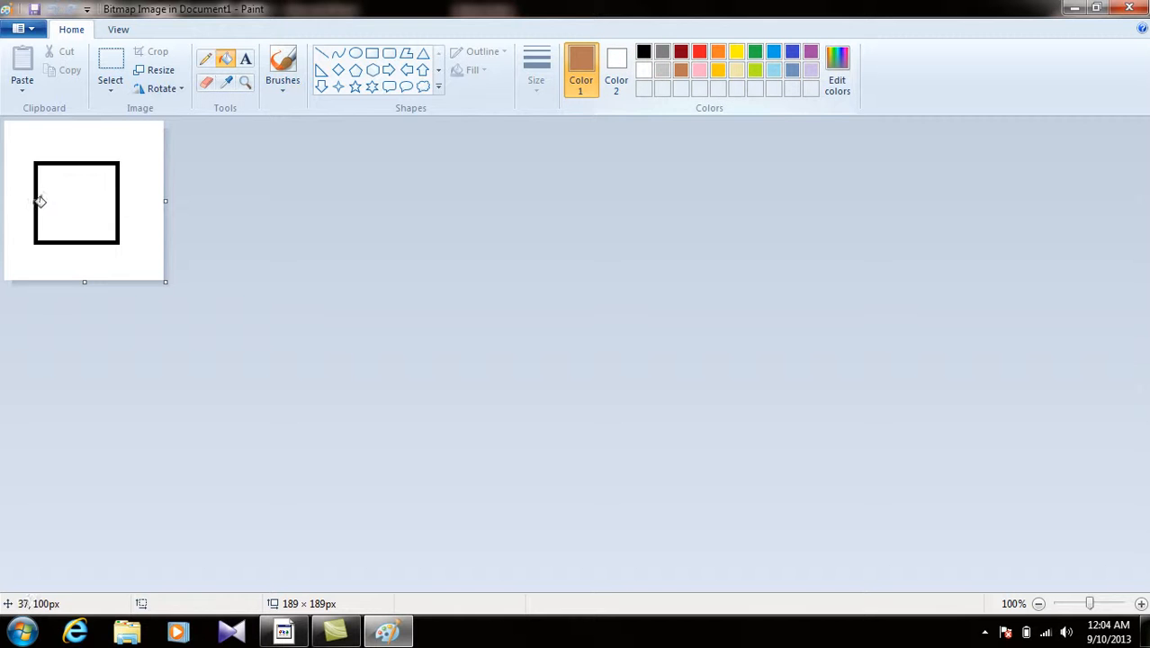
left_click(88, 198)
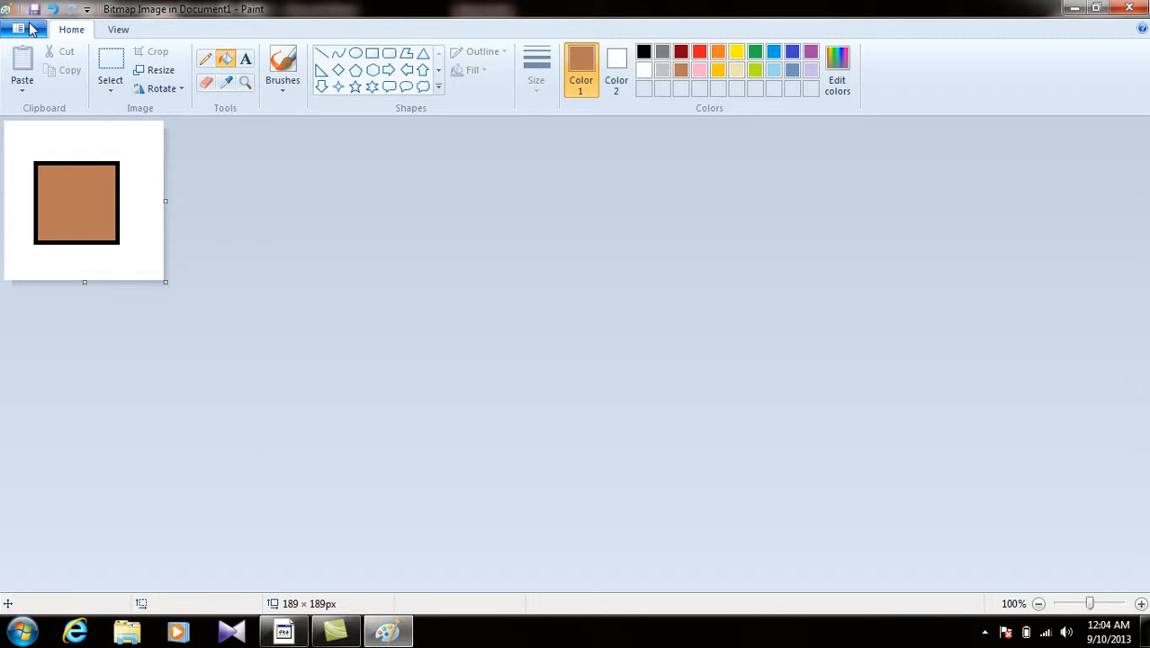
left_click(1128, 9)
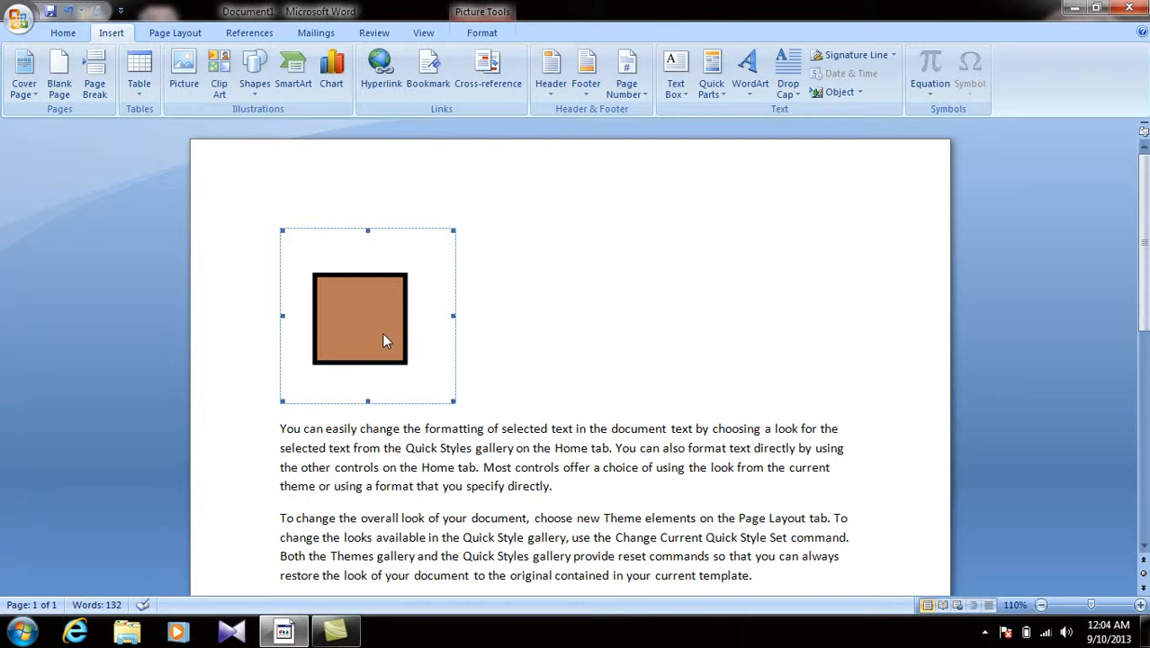
Examine the object types available for insertion, from Equation, Graph Chart and Excel entries to PowerPoint, Word and Package entries.
left_click(842, 92)
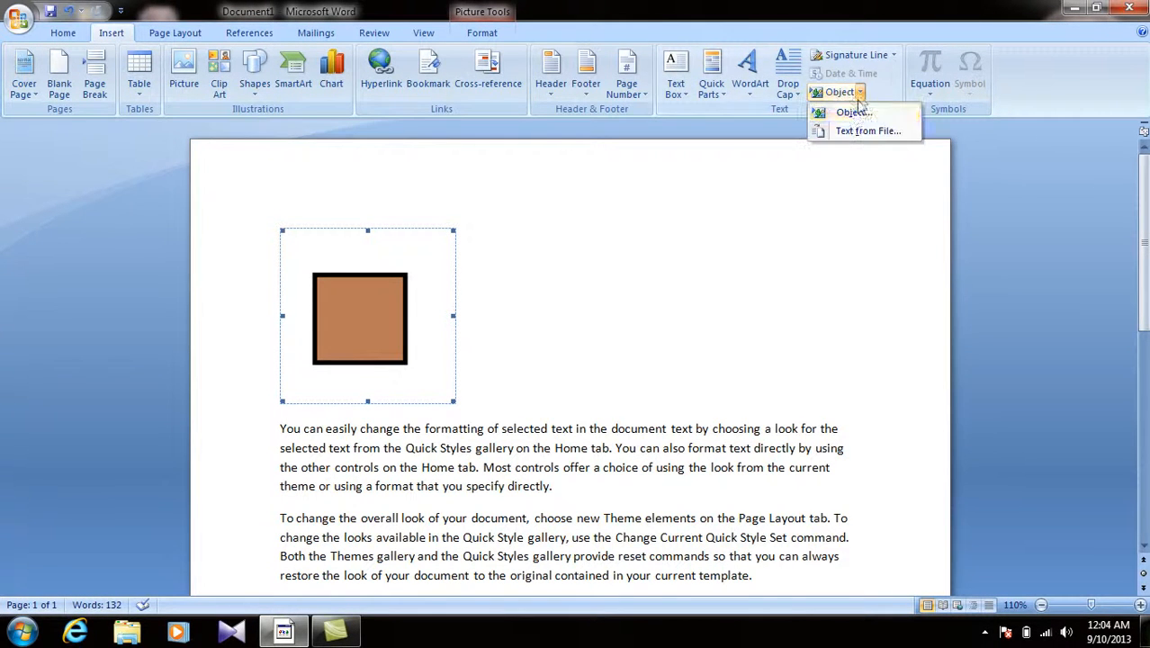
left_click(853, 115)
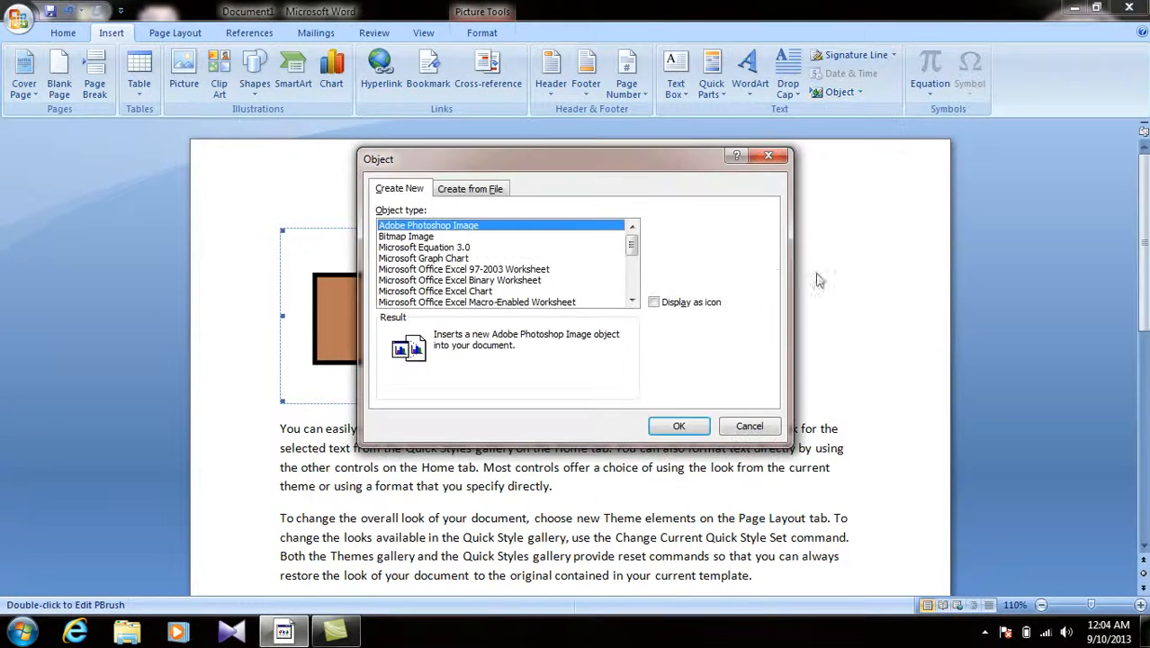
left_click(449, 249)
left_click(448, 260)
left_click(441, 279)
left_click(437, 291)
scroll(437, 290, "down", 1)
scroll(439, 297, "down", 4)
left_click(461, 248)
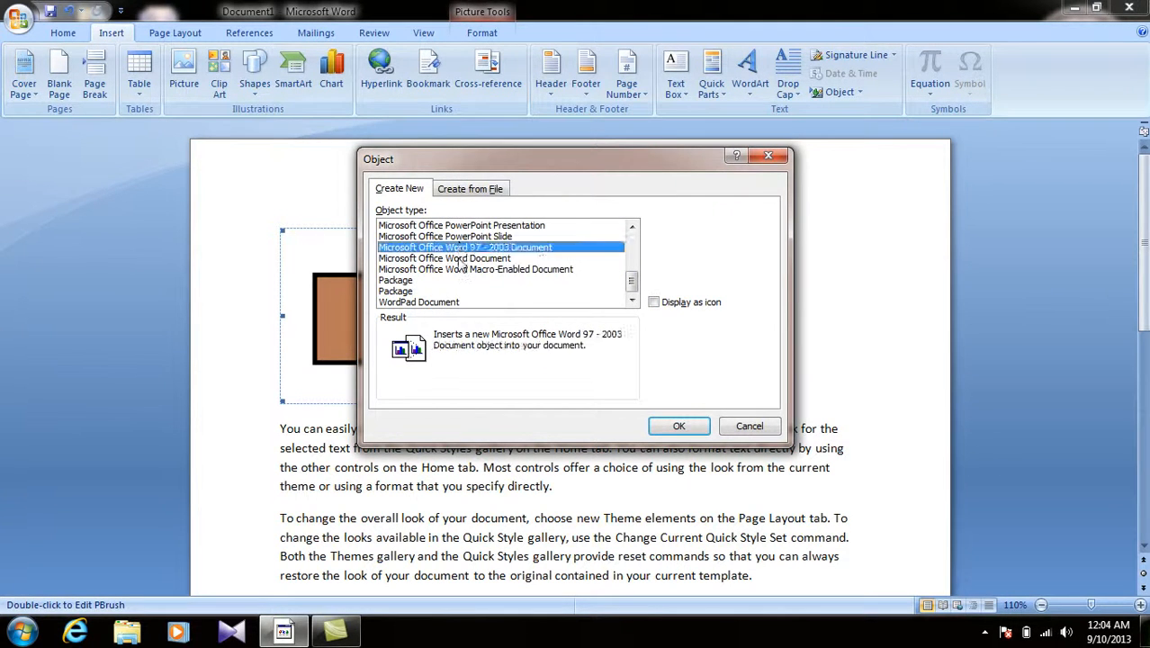
left_click(459, 258)
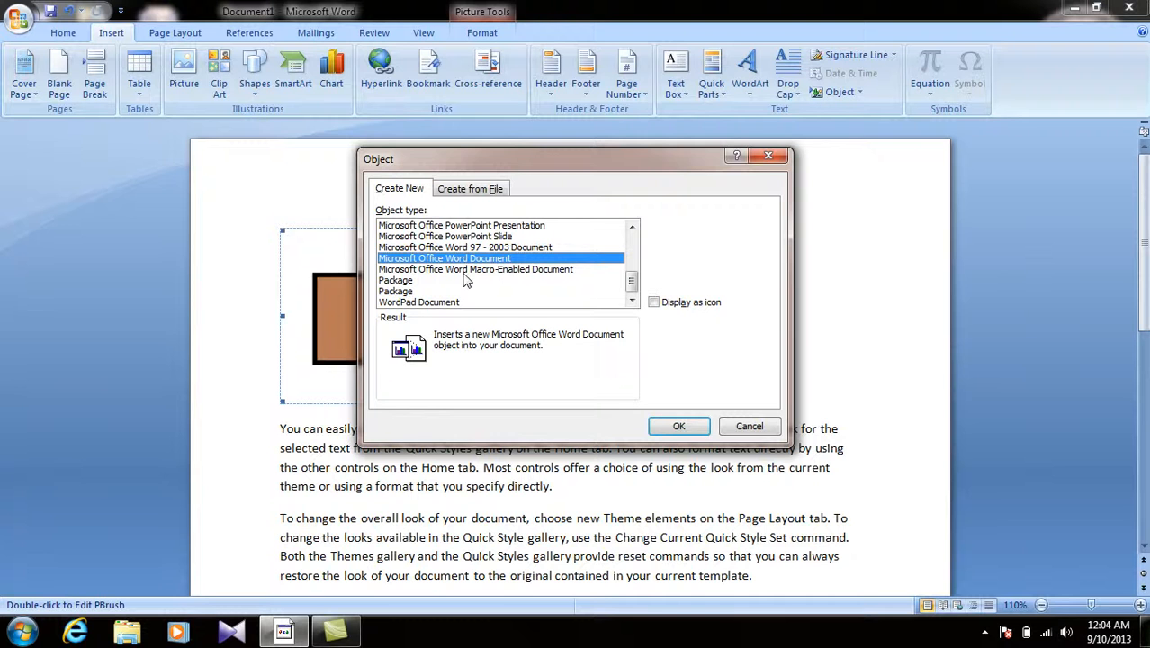
left_click(422, 302)
left_click(416, 292)
left_click(412, 280)
left_click(426, 269)
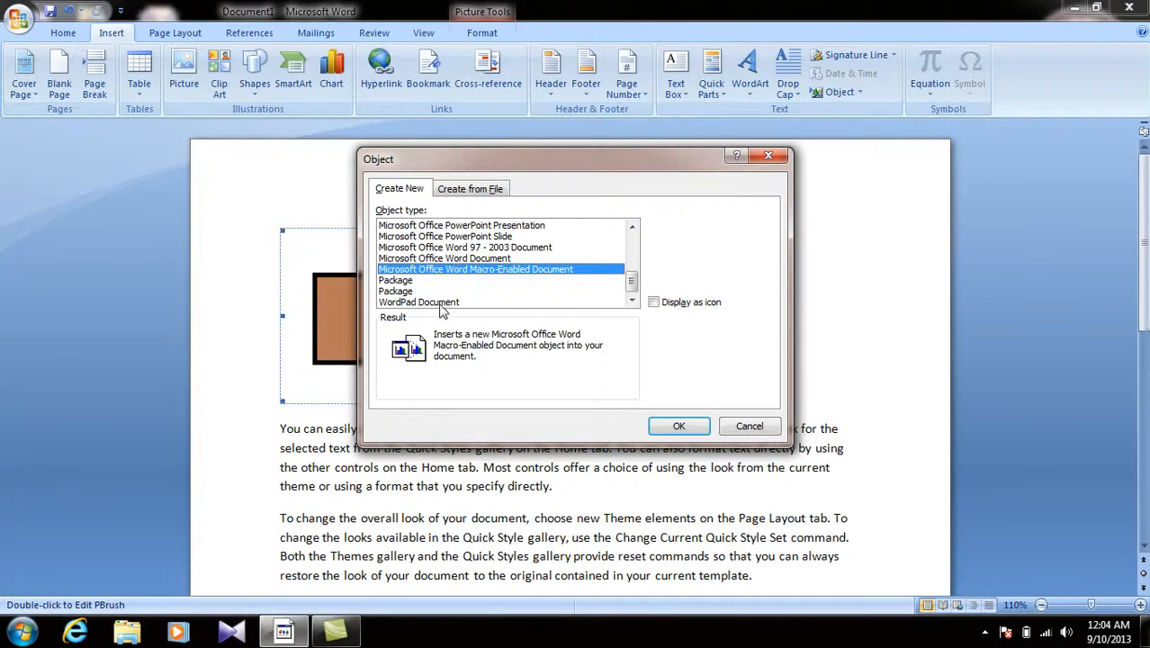
Insert a WordPad Document object containing the letter M, update it in the Word document, and close WordPad.
left_click(439, 303)
left_click(678, 425)
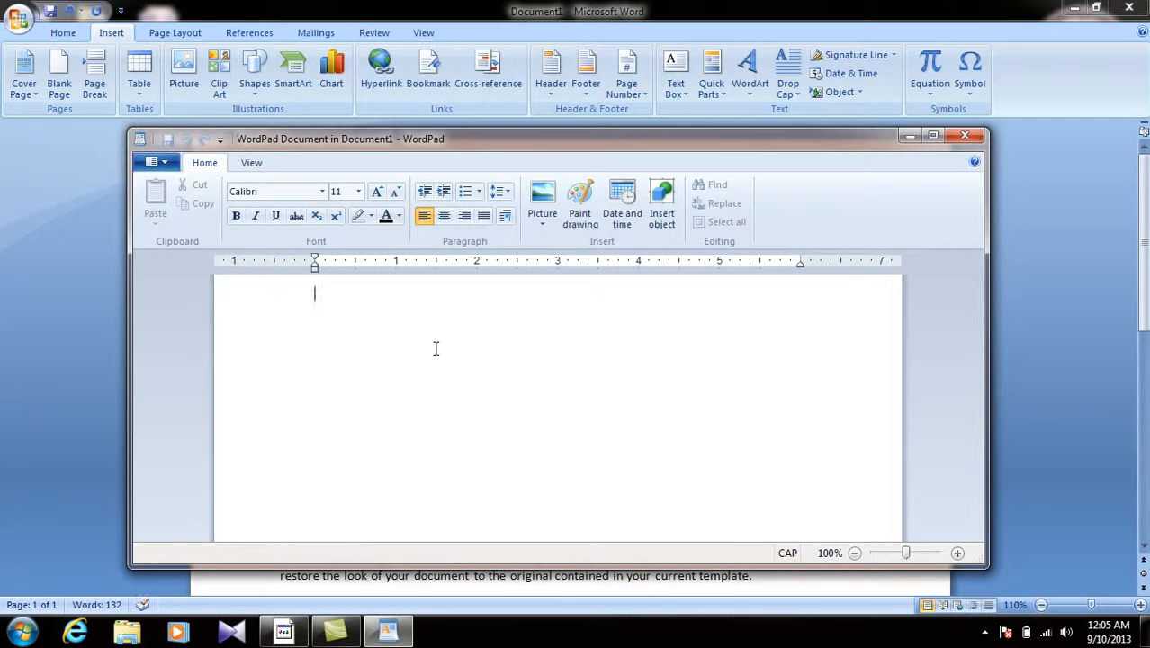
type("M")
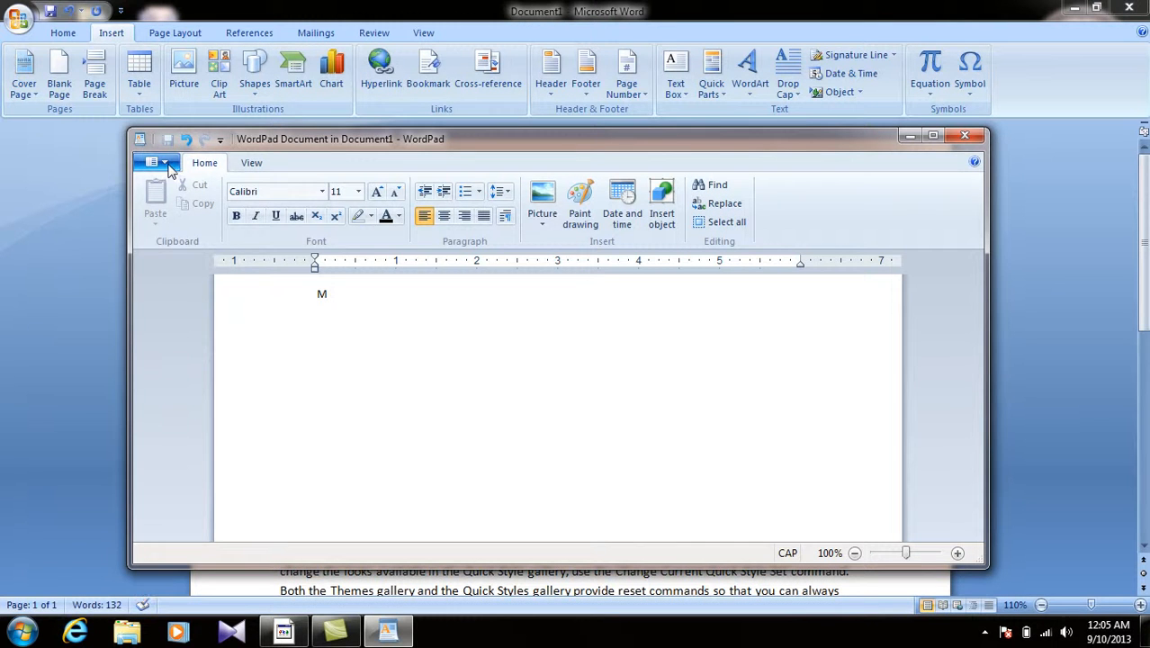
left_click(171, 169)
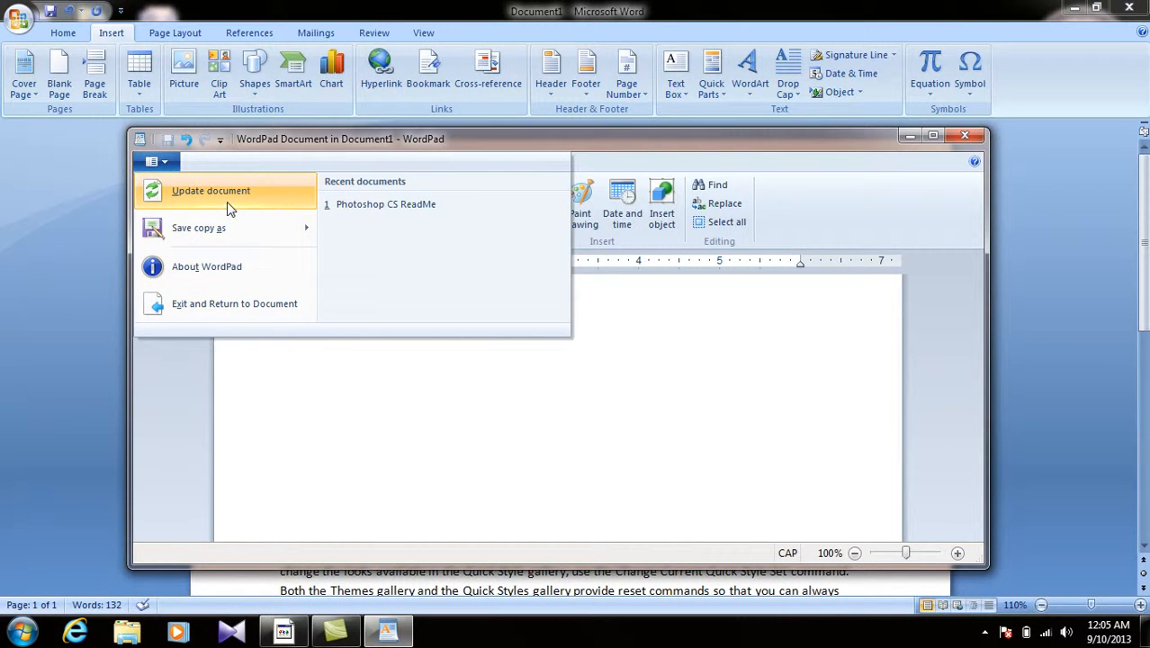
left_click(227, 202)
left_click(962, 135)
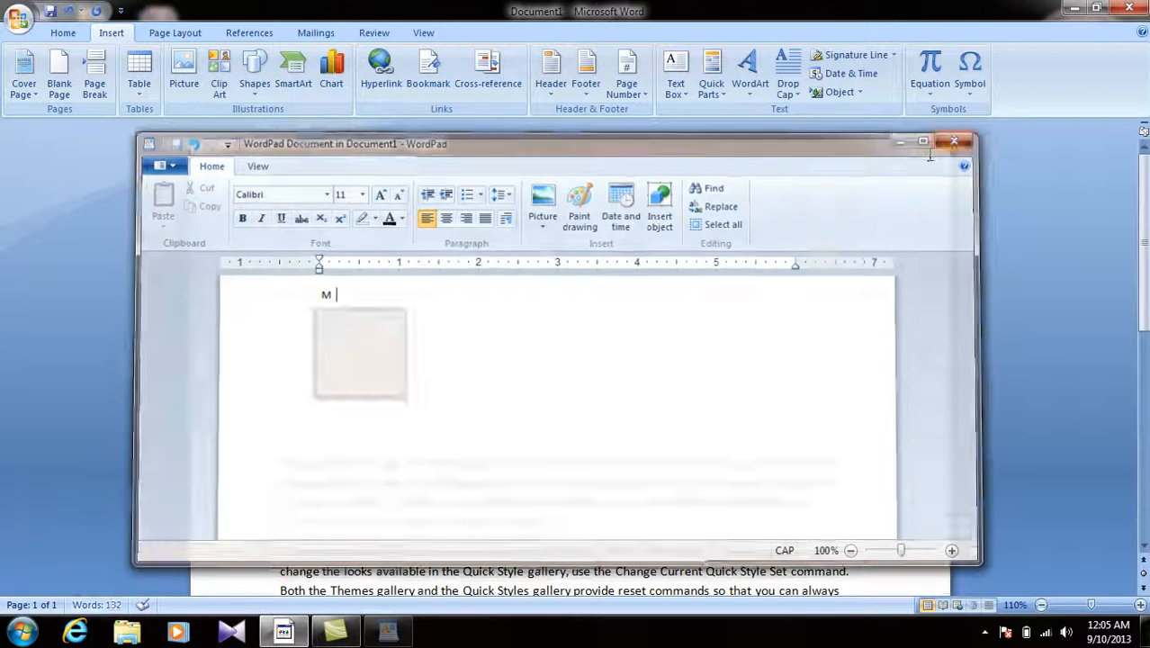
Open the embedded WordPad object containing the M for editing.
left_click(290, 235)
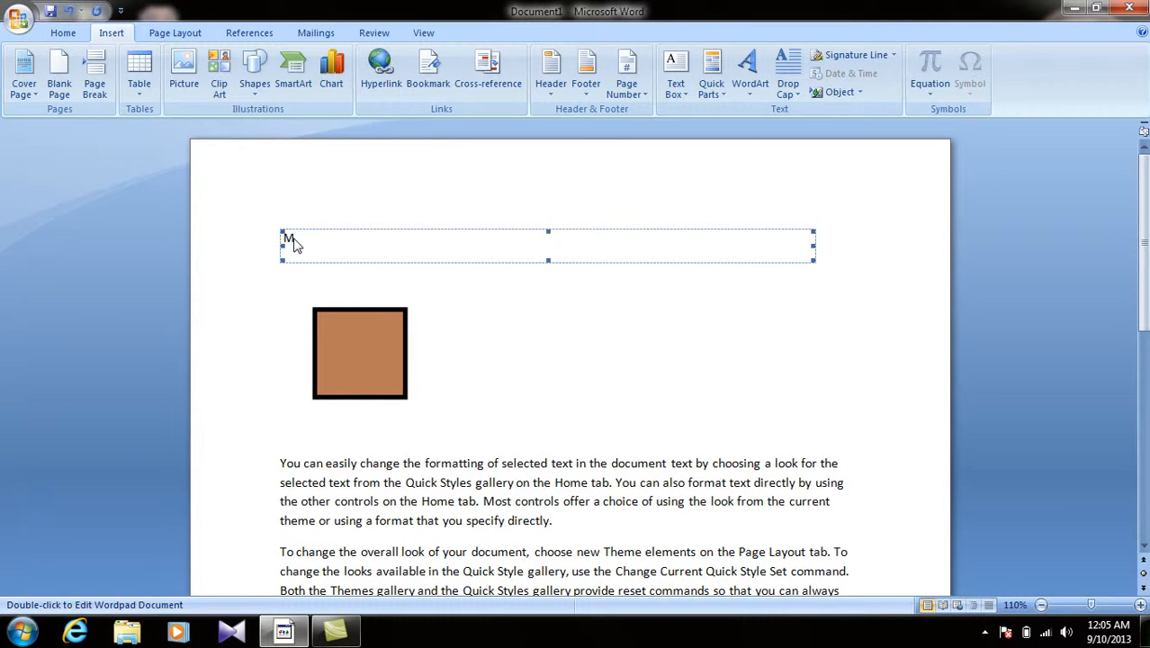
left_click(396, 270)
left_click(349, 250)
left_click(306, 243)
left_click(289, 244)
left_click(297, 246)
left_click(302, 248)
left_click(306, 245)
left_click(279, 242)
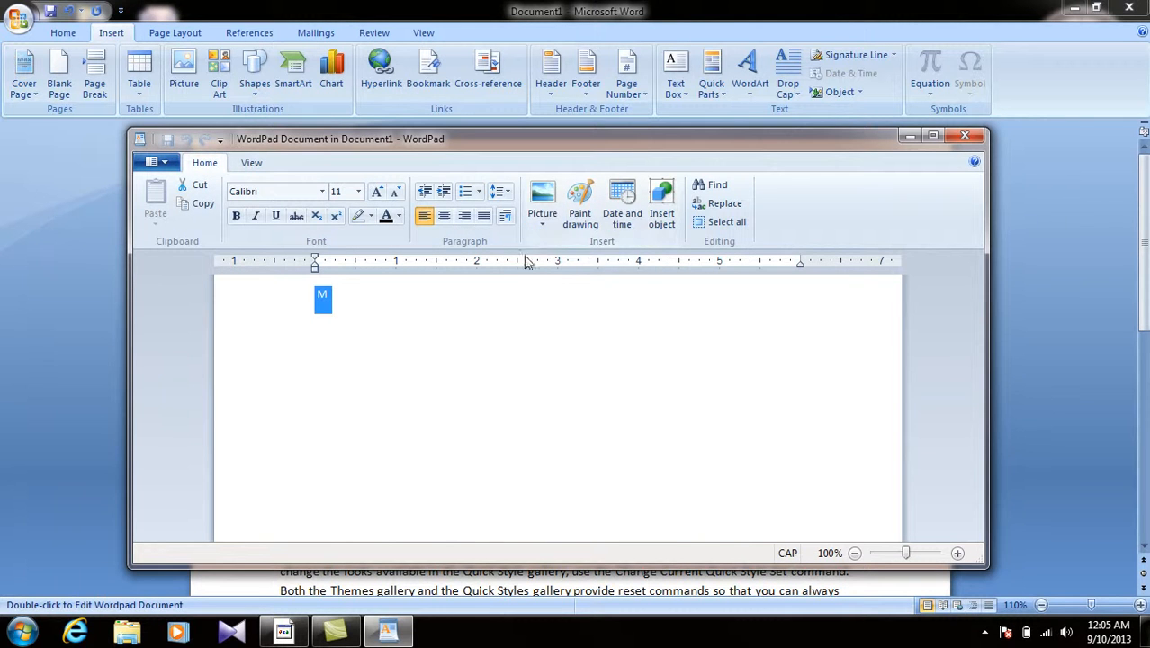
Insert a blank Paint drawing in the WordPad object in place of the M, and close Paint and WordPad.
left_click(541, 225)
left_click(583, 207)
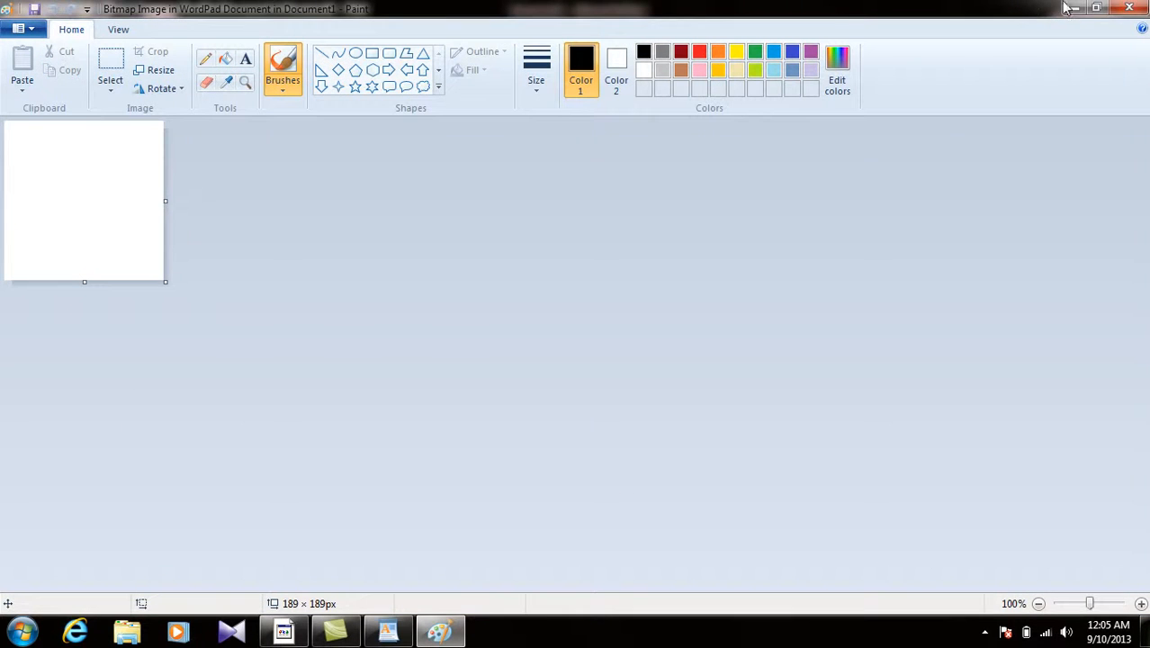
left_click(1128, 9)
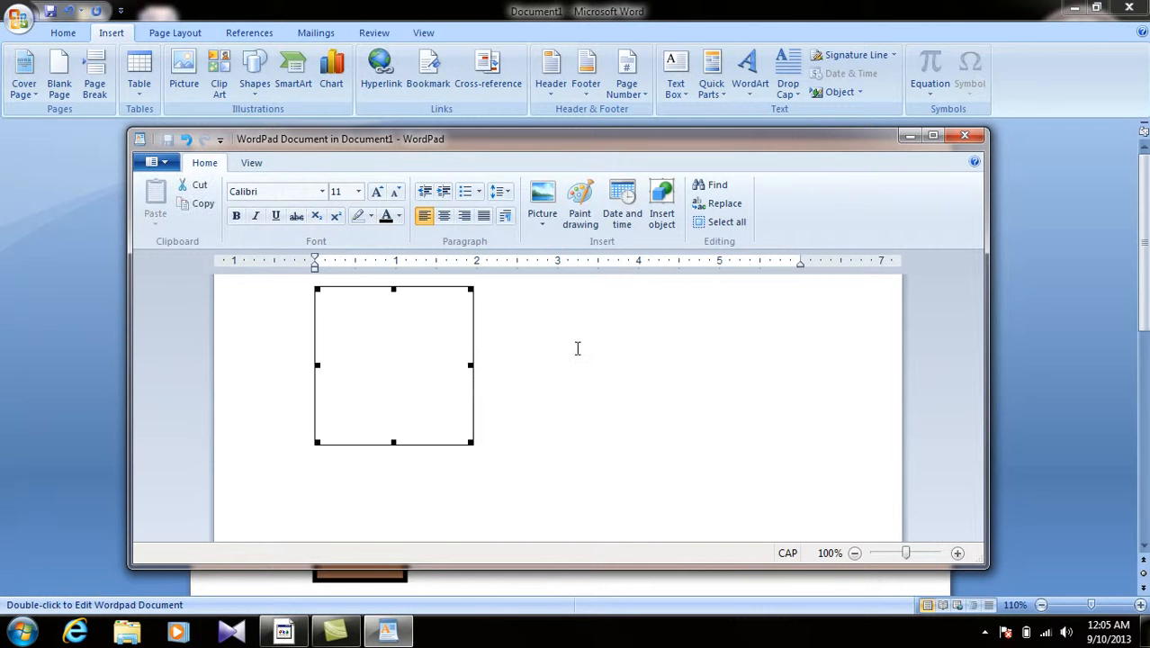
left_click(964, 135)
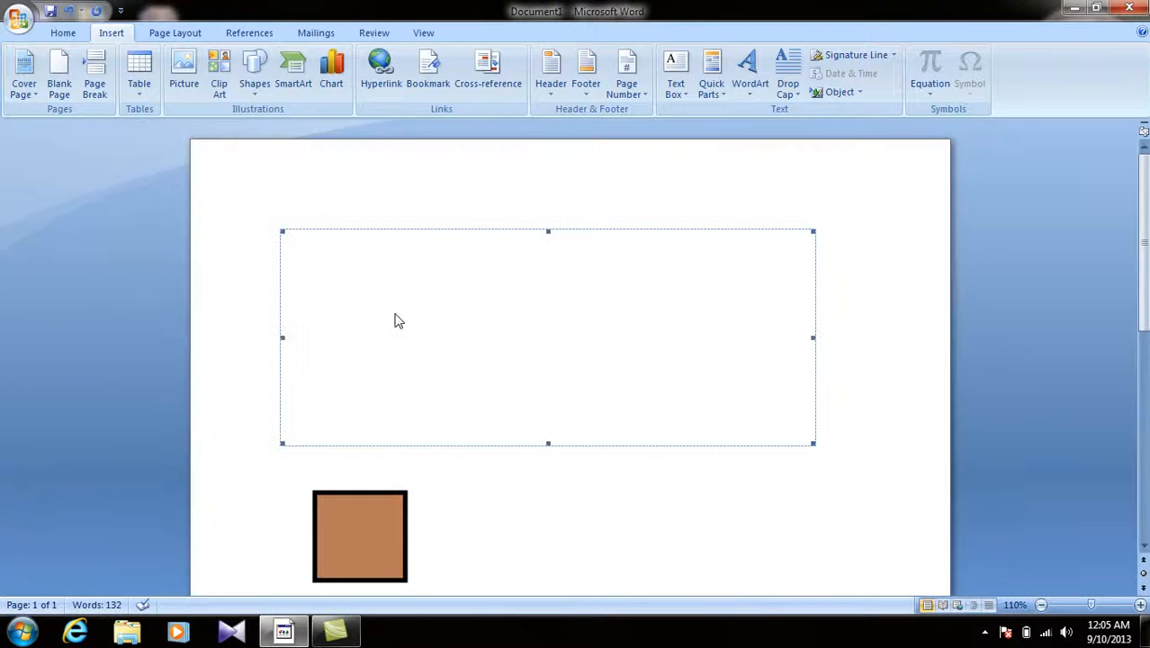
Reopen the embedded WordPad object, replace the blank drawing with the letter M, update the Word document, and close WordPad.
scroll(555, 495, "down", 2)
double_click(516, 308)
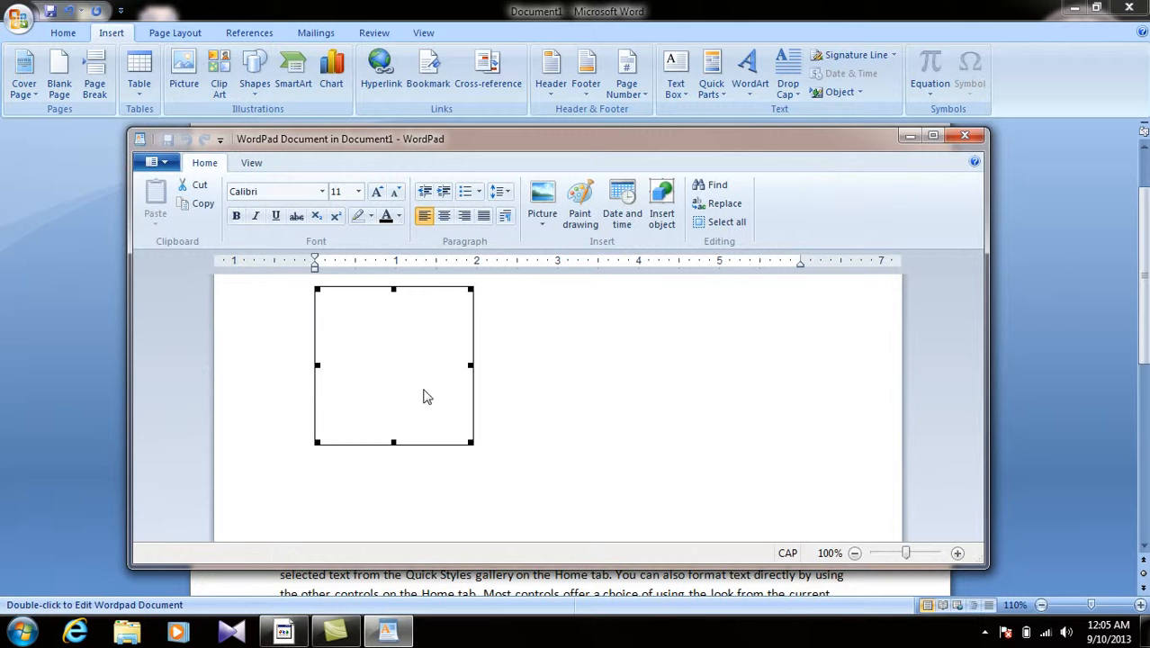
key("Delete")
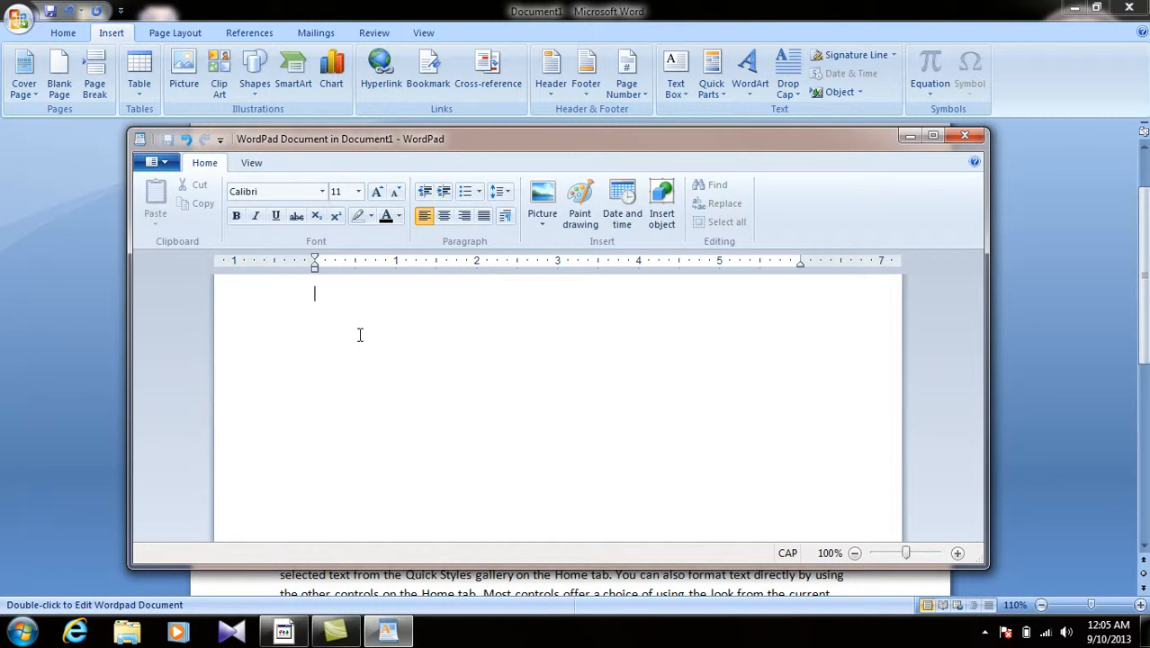
type("M")
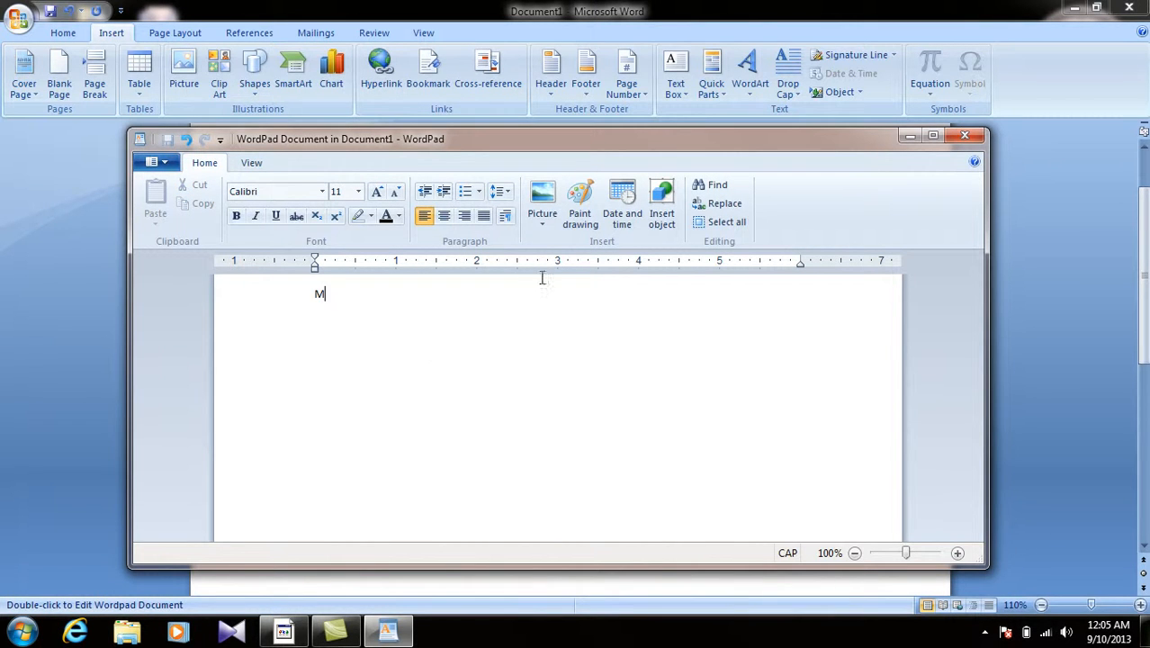
left_click(169, 165)
left_click(180, 186)
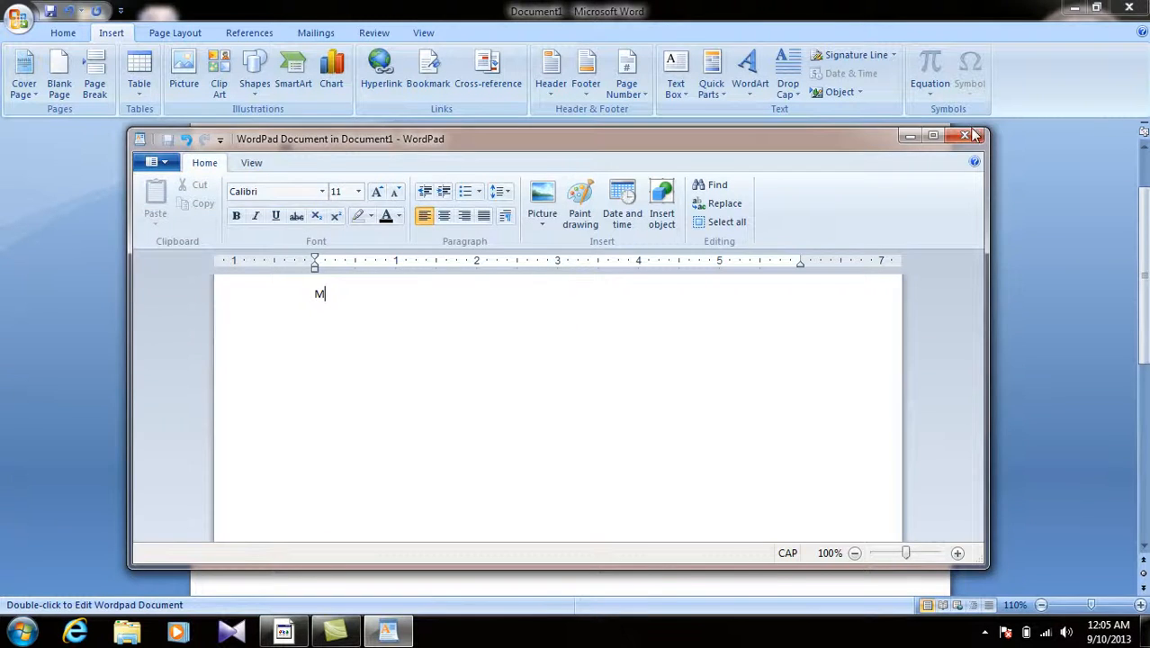
left_click(975, 134)
Reopen the WordPad object, make the M bold at size 24, update the Word document, and close WordPad.
double_click(313, 162)
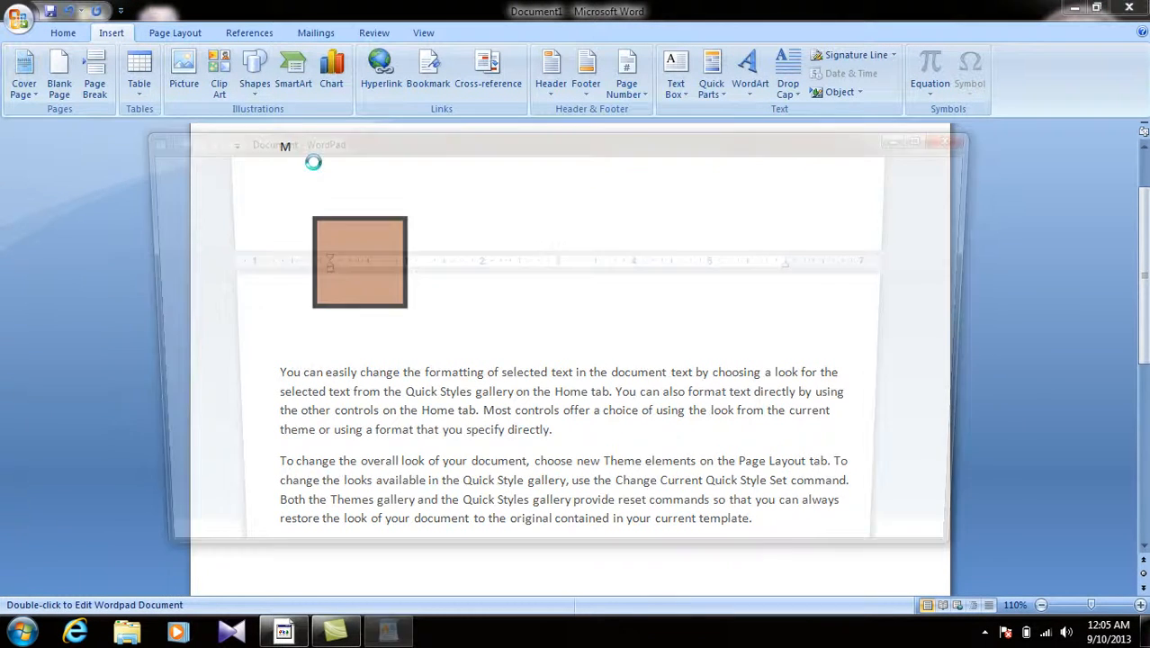
double_click(334, 290)
left_click(239, 217)
left_click(385, 194)
left_click(385, 194)
left_click(385, 193)
left_click(385, 194)
left_click(385, 194)
left_click(385, 193)
left_click(385, 193)
left_click(175, 167)
left_click(185, 192)
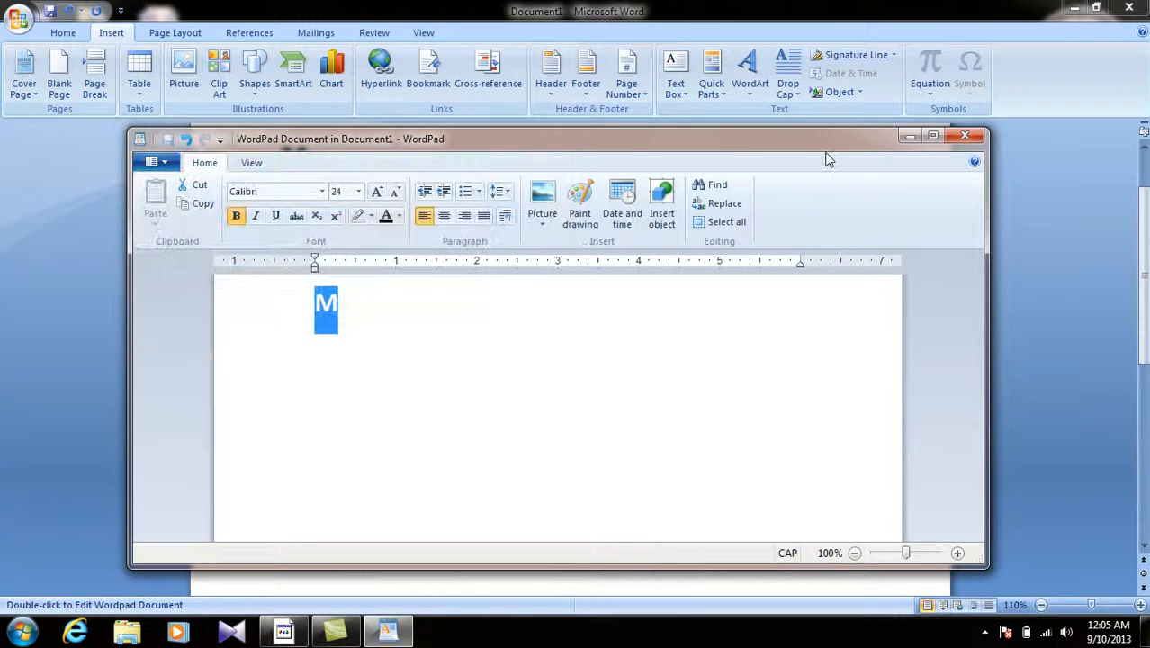
left_click(965, 137)
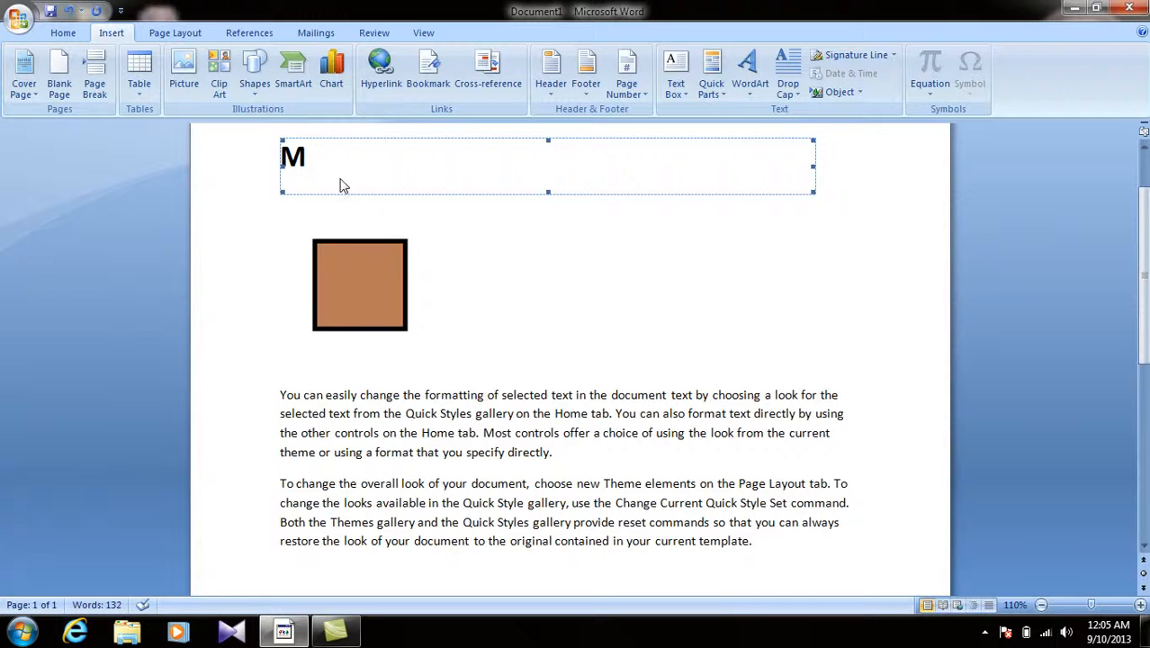
Delete the embedded WordPad object and clear all remaining content from the Word document.
key("Delete")
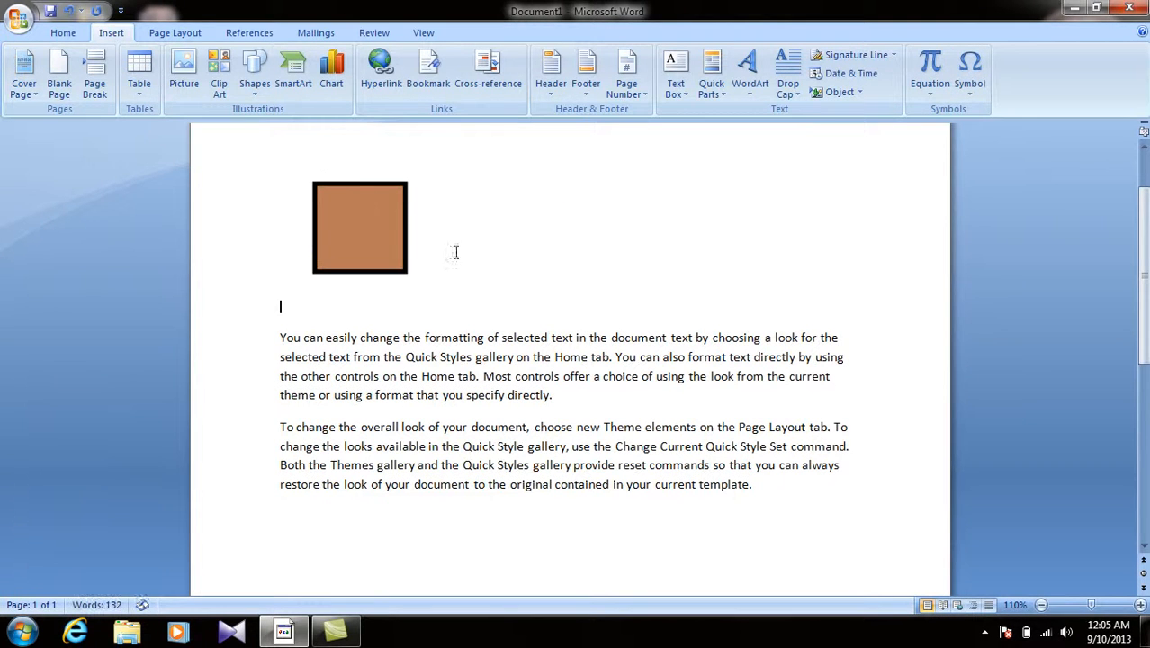
left_click(859, 92)
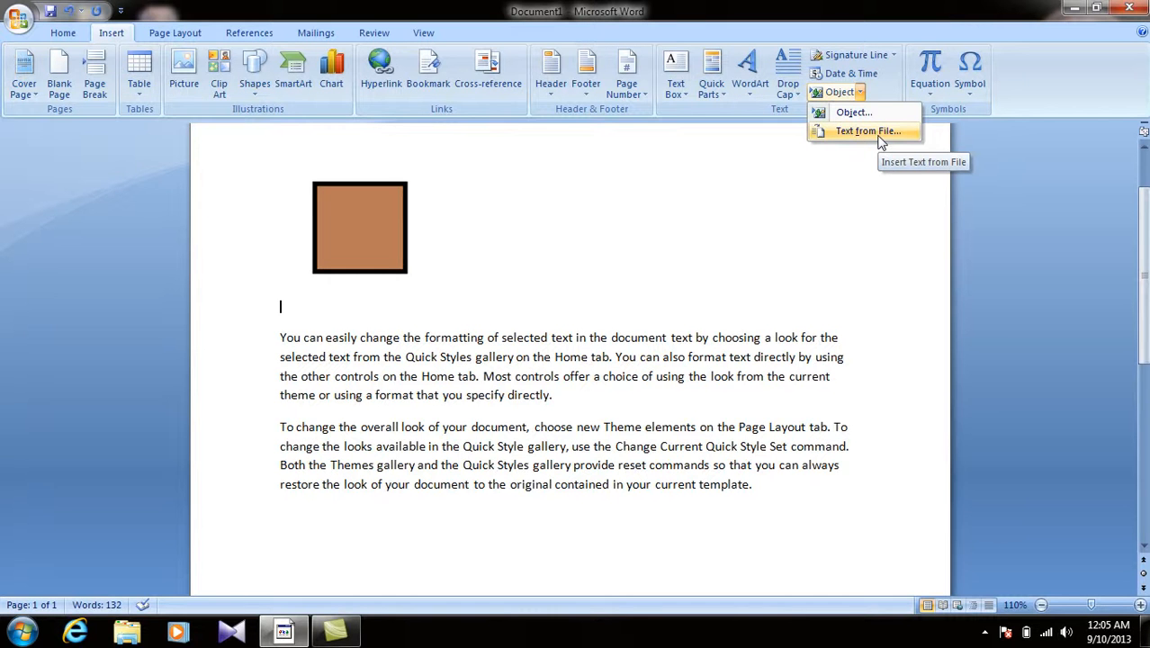
left_click(122, 254)
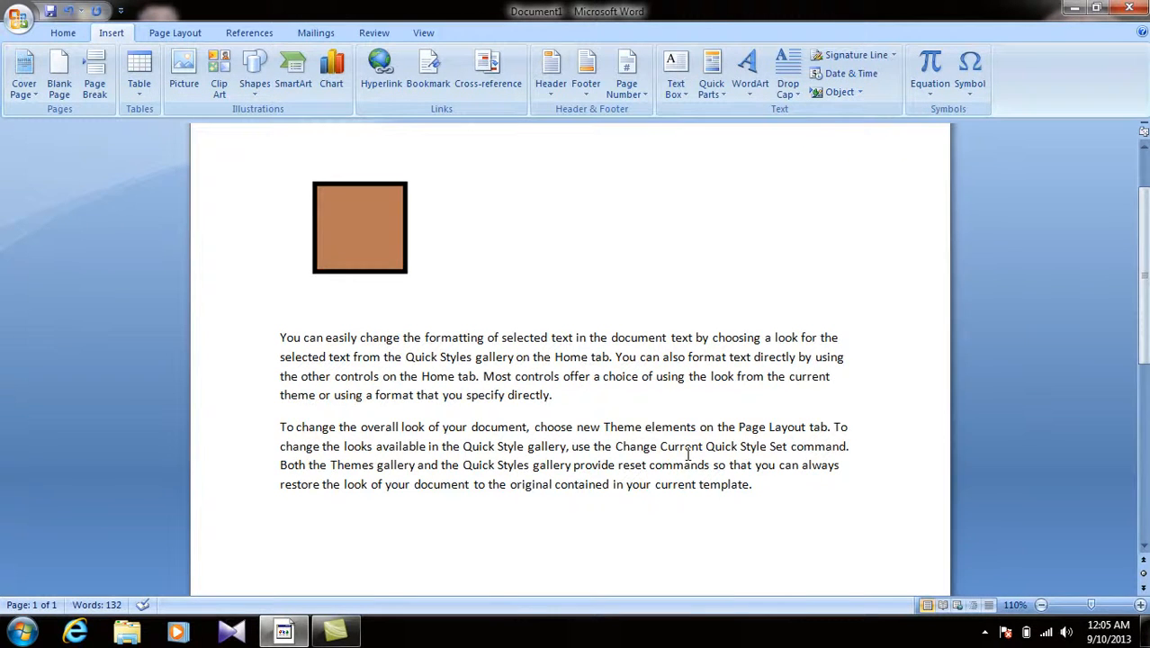
key("ctrl+a")
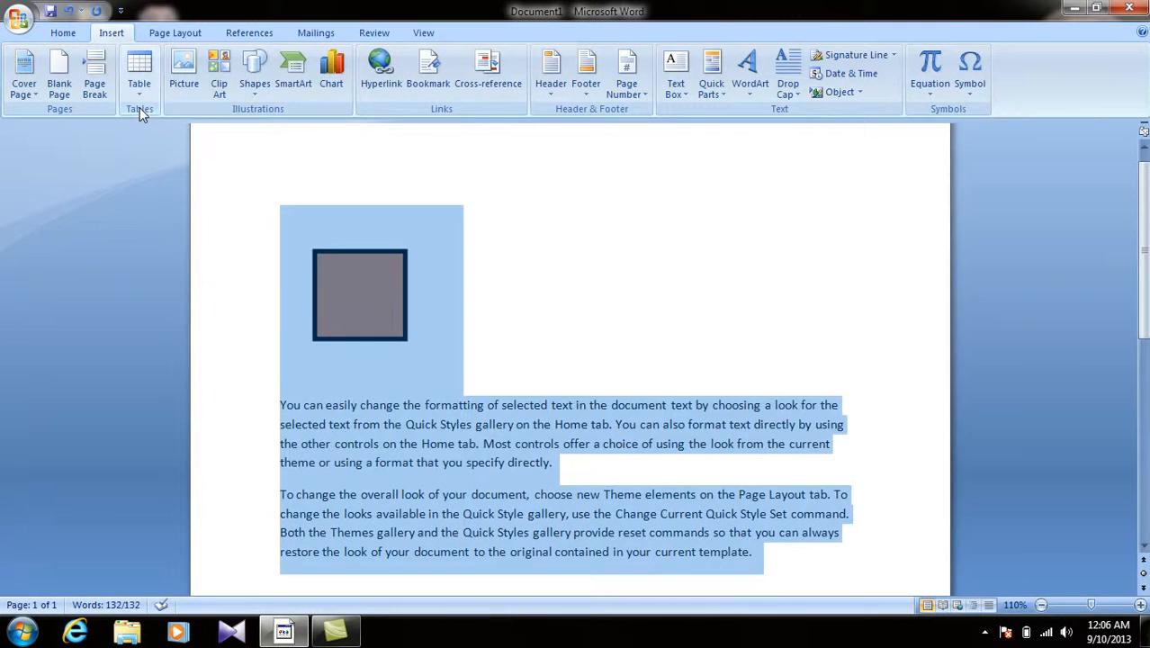
key("Delete")
Insert the text of the Khan file from the Documents library into the blank document.
left_click(859, 92)
left_click(870, 131)
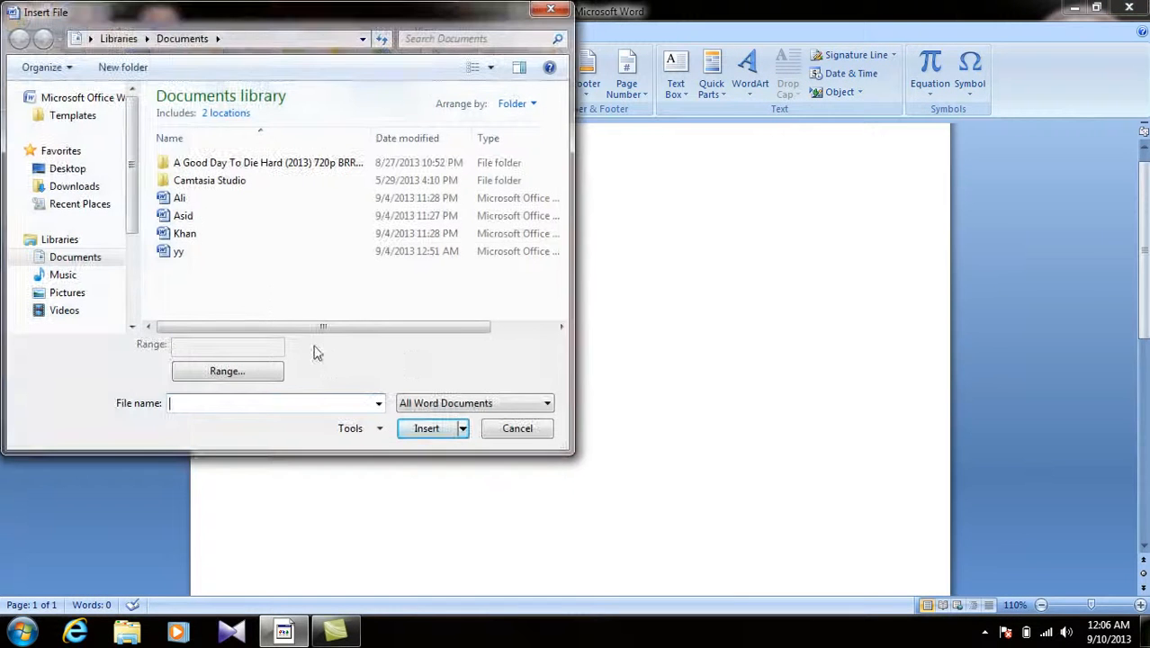
left_click(183, 233)
left_click(420, 429)
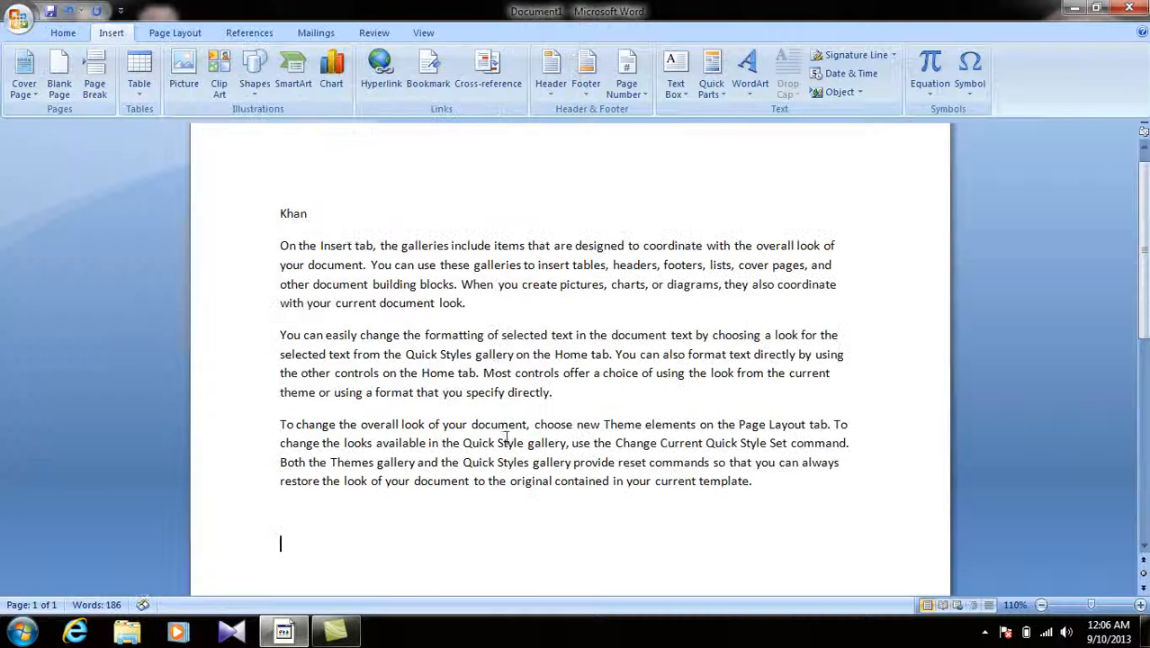
Clear all of the inserted text and insert the built-in Binomial Theorem equation.
key("ctrl+a")
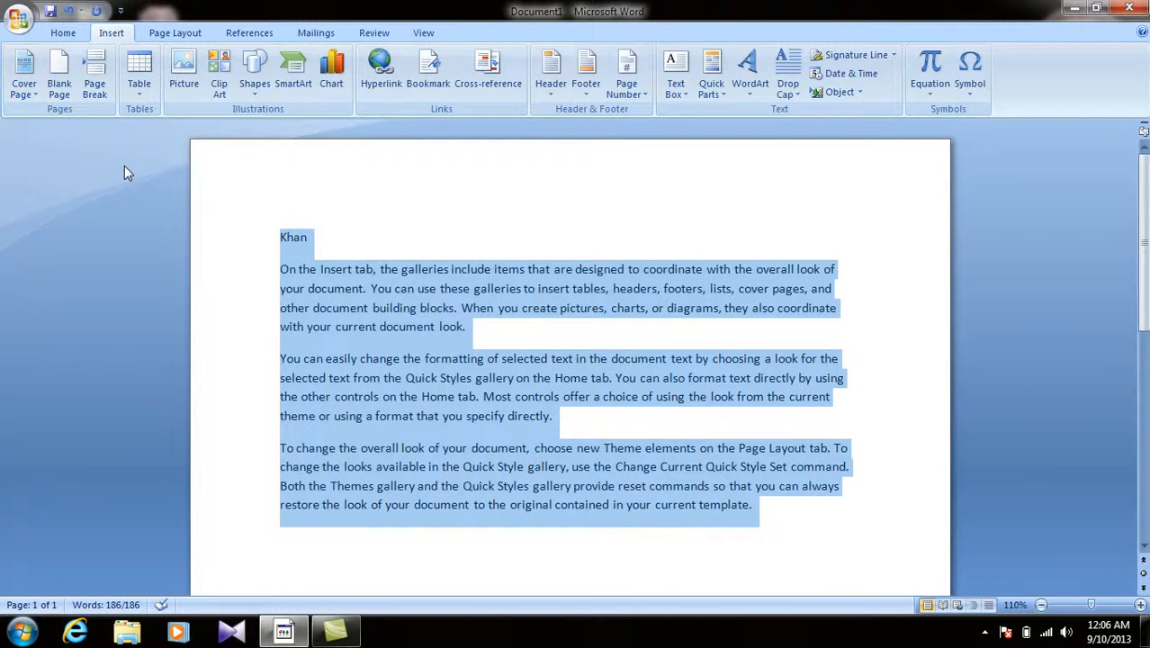
key("Delete")
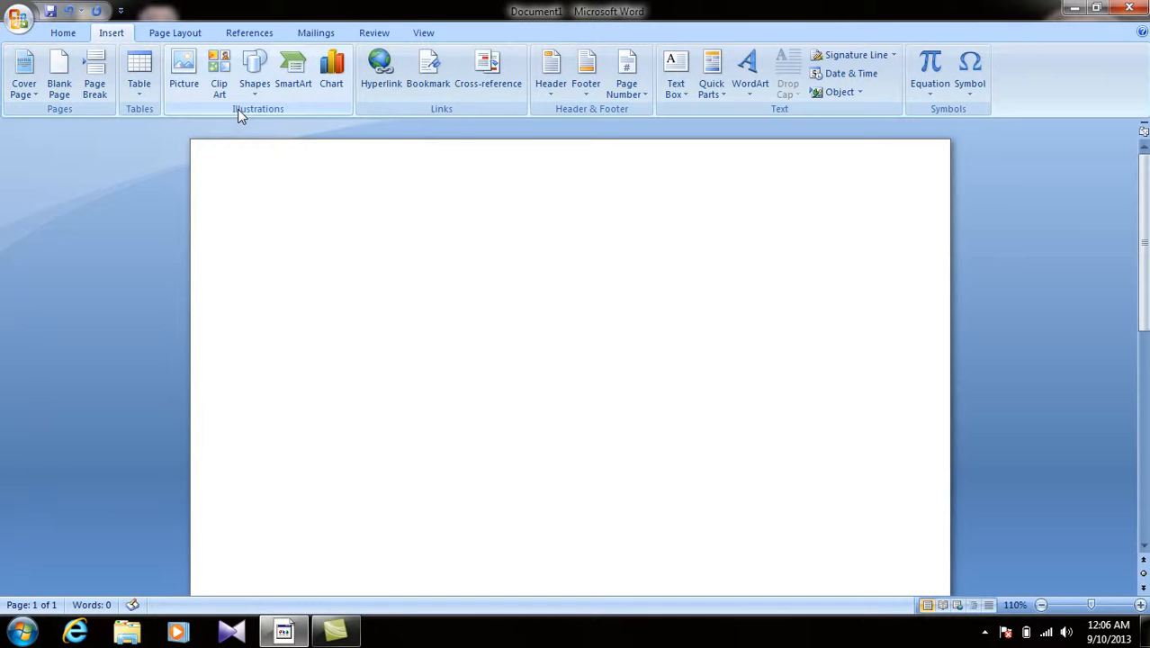
left_click(930, 91)
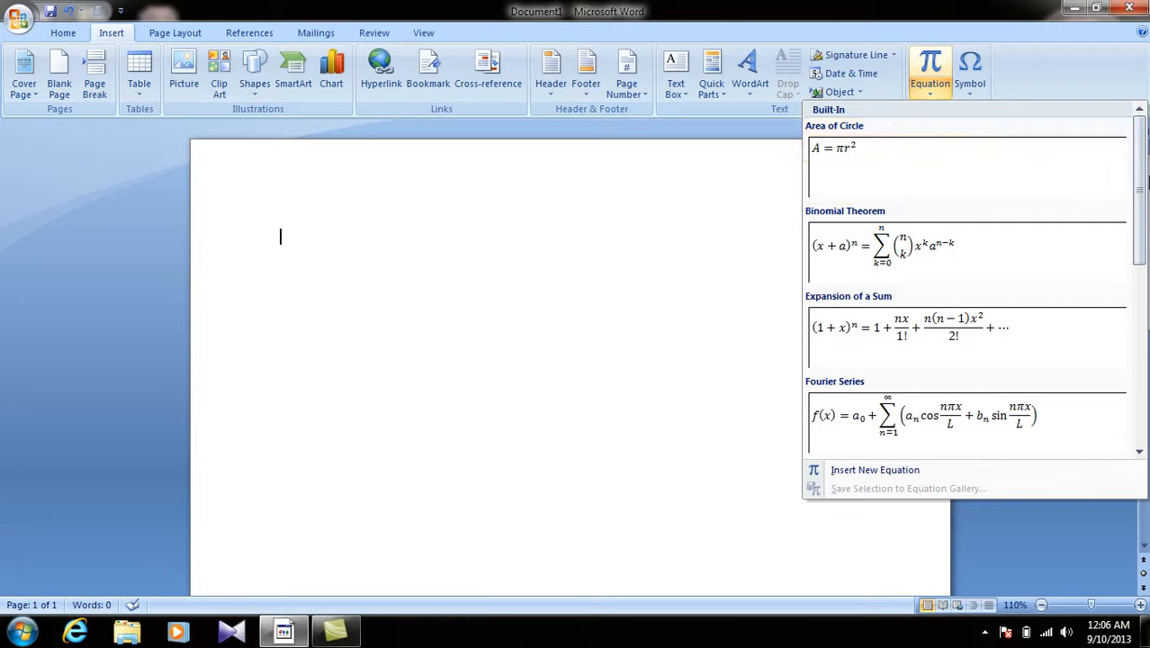
mouse_move(1141, 171)
left_mouse_down()
mouse_move(1141, 355)
mouse_move(1139, 167)
left_mouse_up()
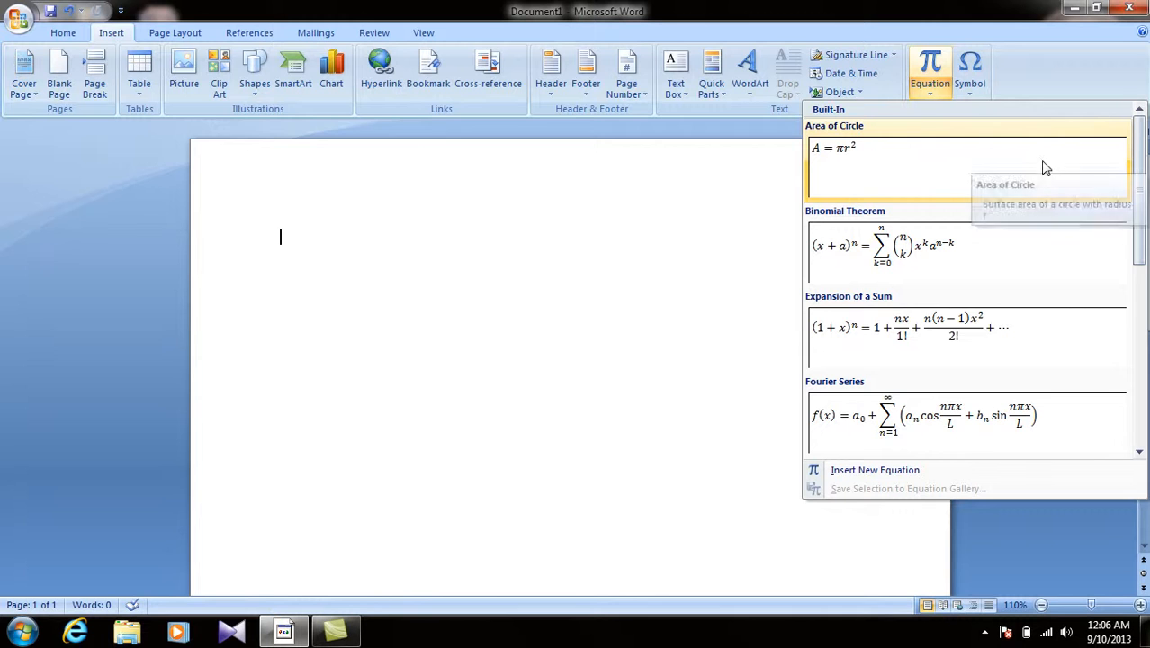
scroll(950, 290, "down", 5)
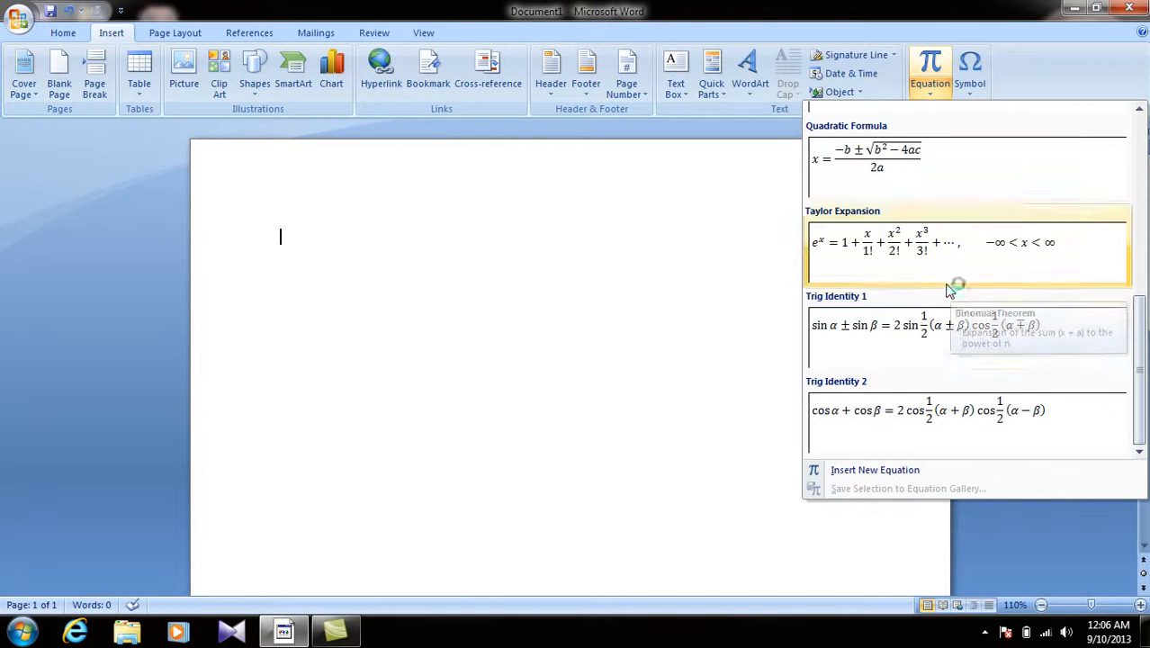
scroll(954, 302, "up", 5)
scroll(898, 423, "down", 5)
scroll(900, 425, "up", 5)
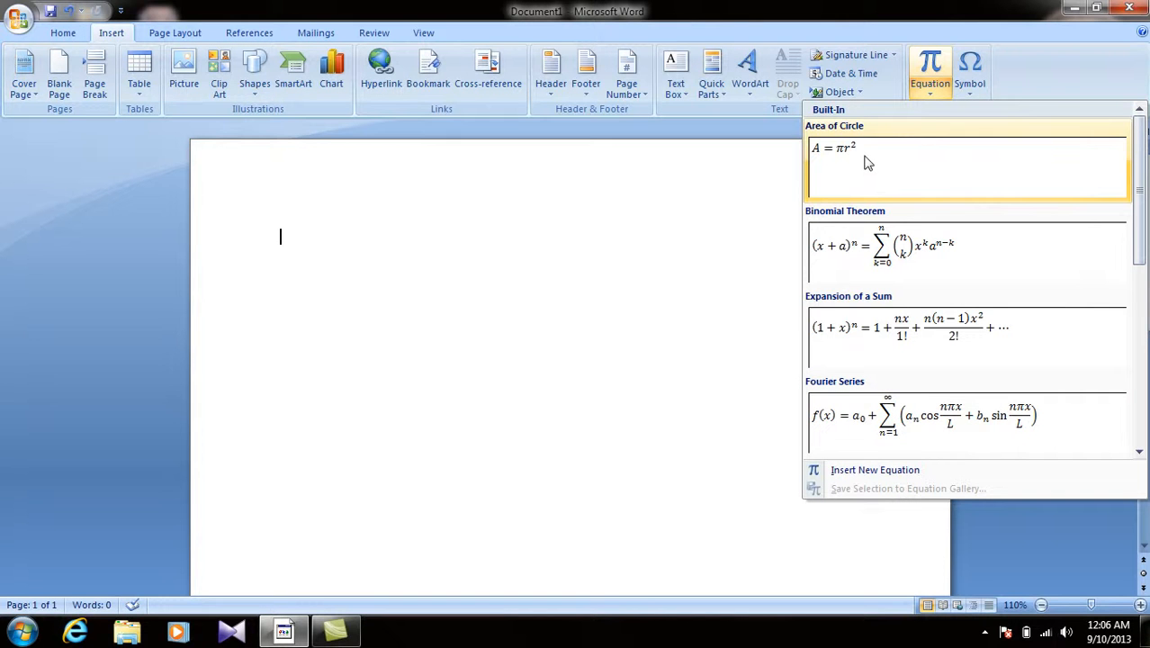
left_click(895, 277)
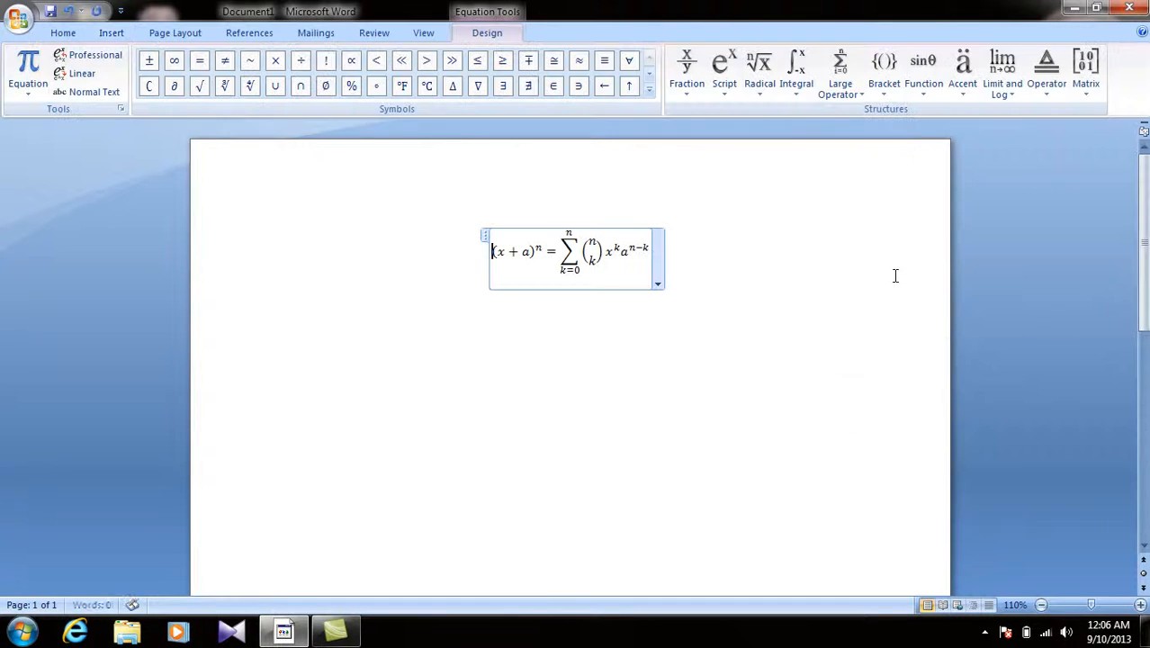
Delete the Binomial Theorem equation from the document.
left_click(524, 256)
left_click(569, 231)
left_click_drag(645, 264, 501, 270)
key("Delete")
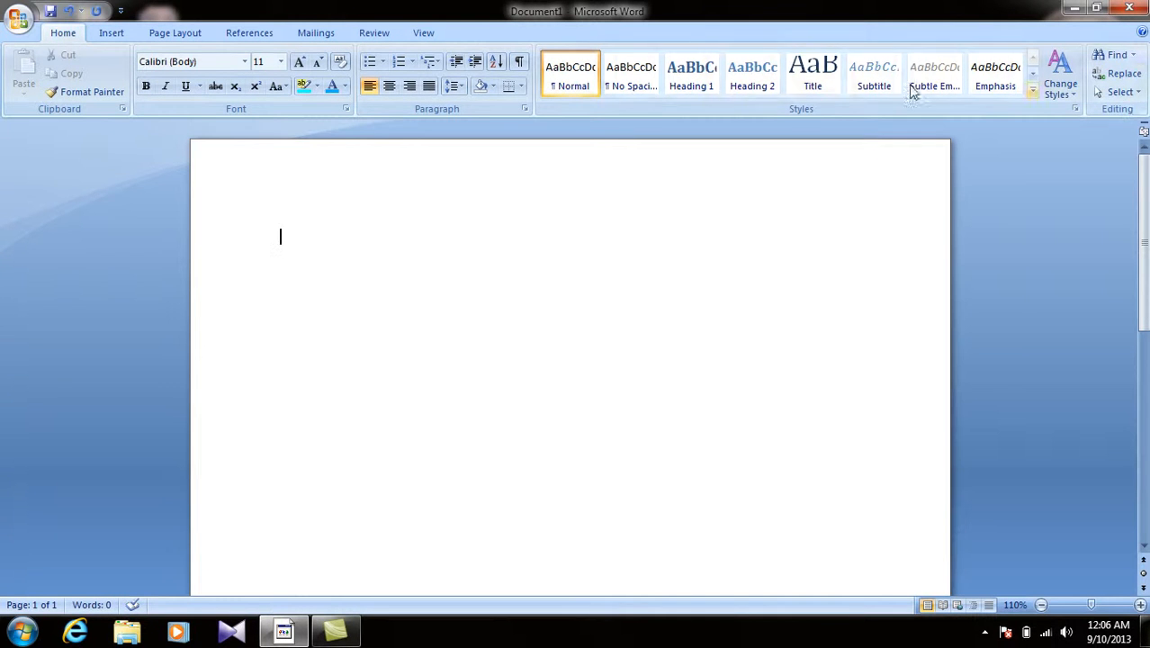
Insert the built-in Area of Circle equation and remove everything in it after the A.
left_click(106, 33)
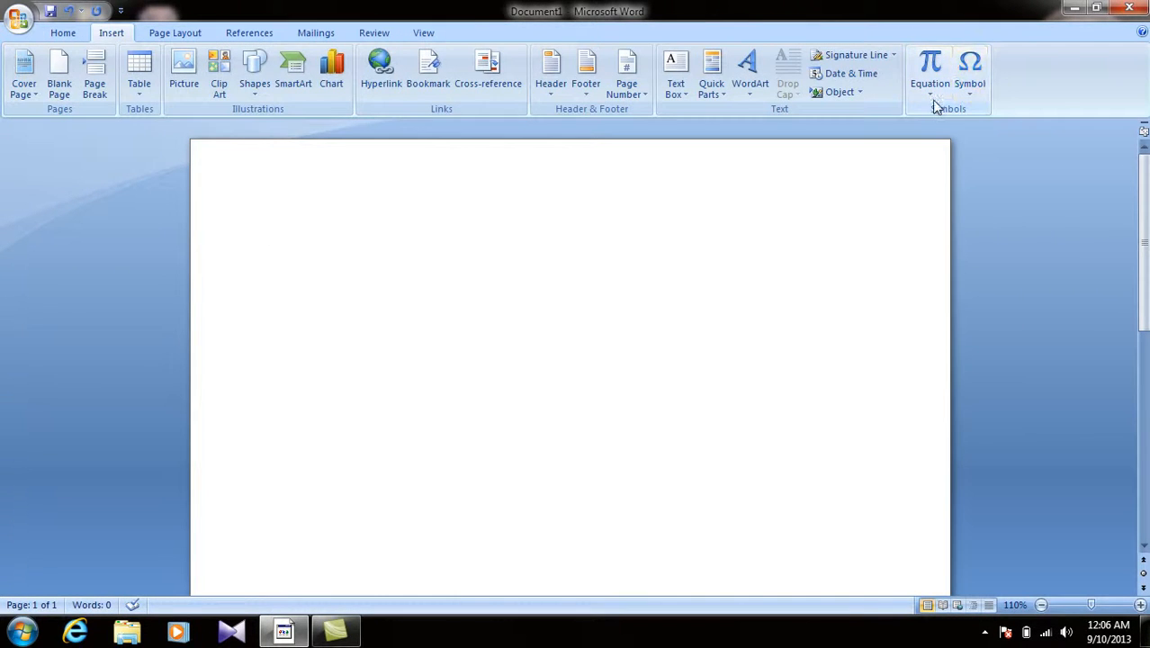
left_click(933, 97)
left_click(887, 153)
left_click_drag(592, 248, 567, 256)
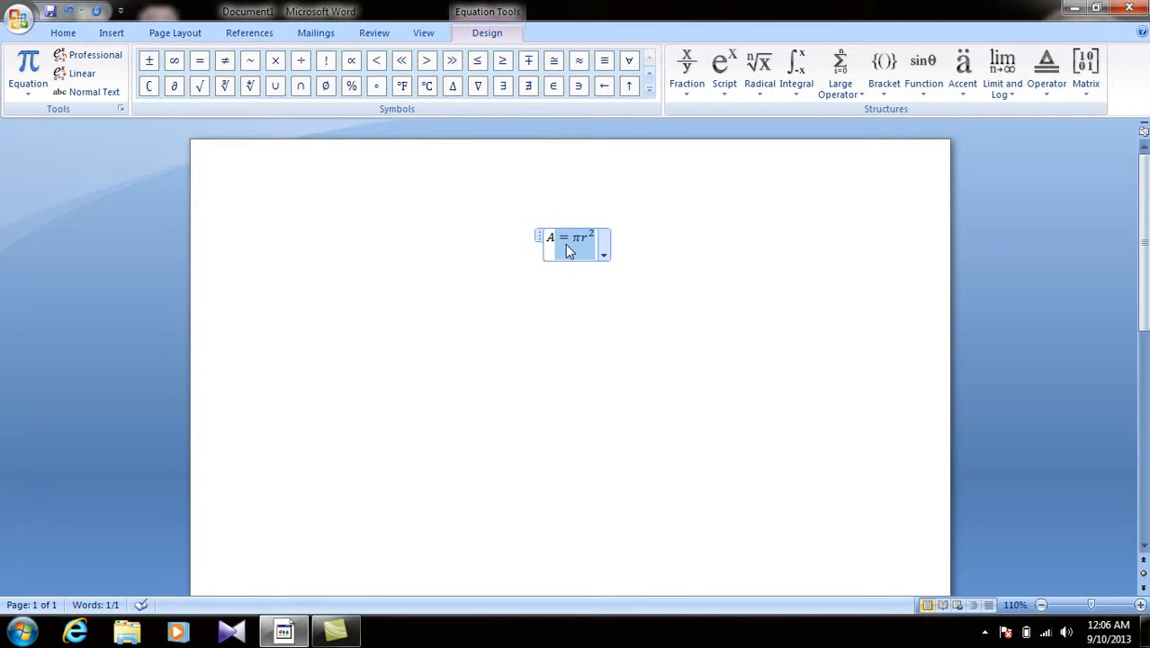
key("BackSpace")
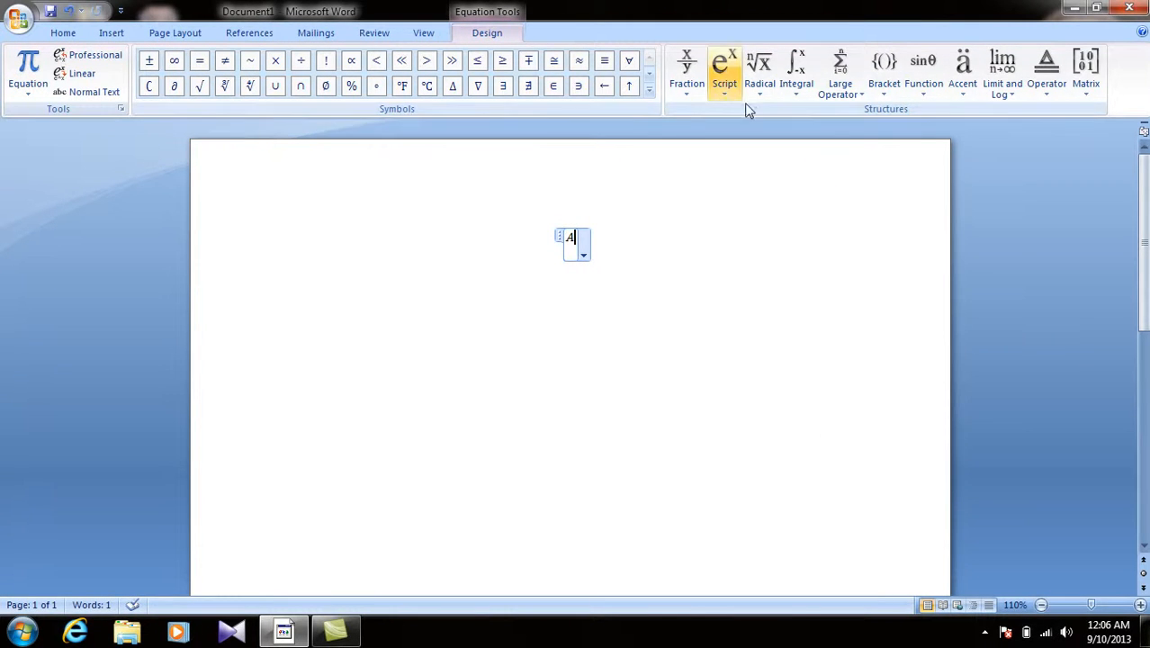
Add a square root structure after the A in the equation and enter 5 under the radical.
left_click(686, 101)
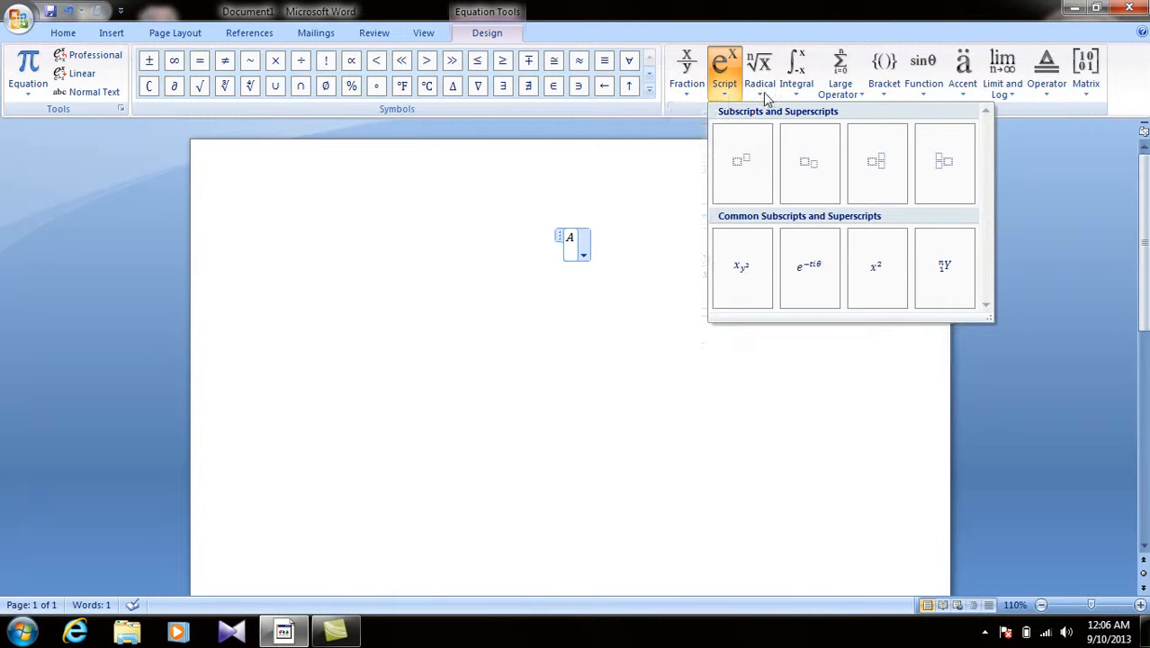
mouse_move(761, 103)
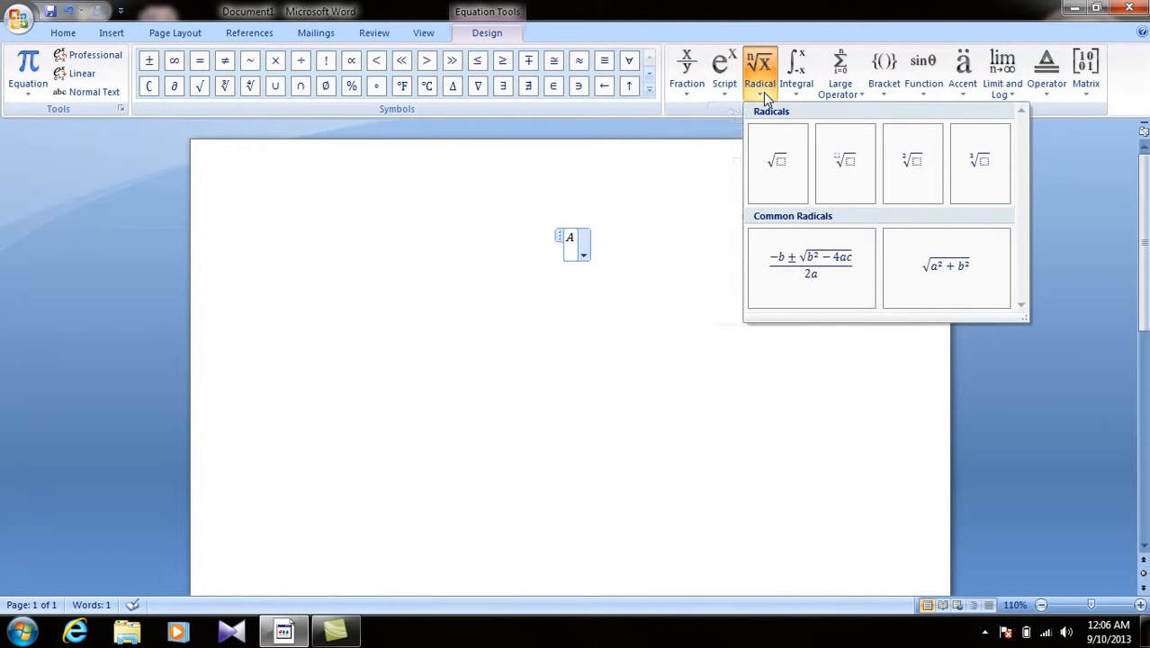
left_click(779, 171)
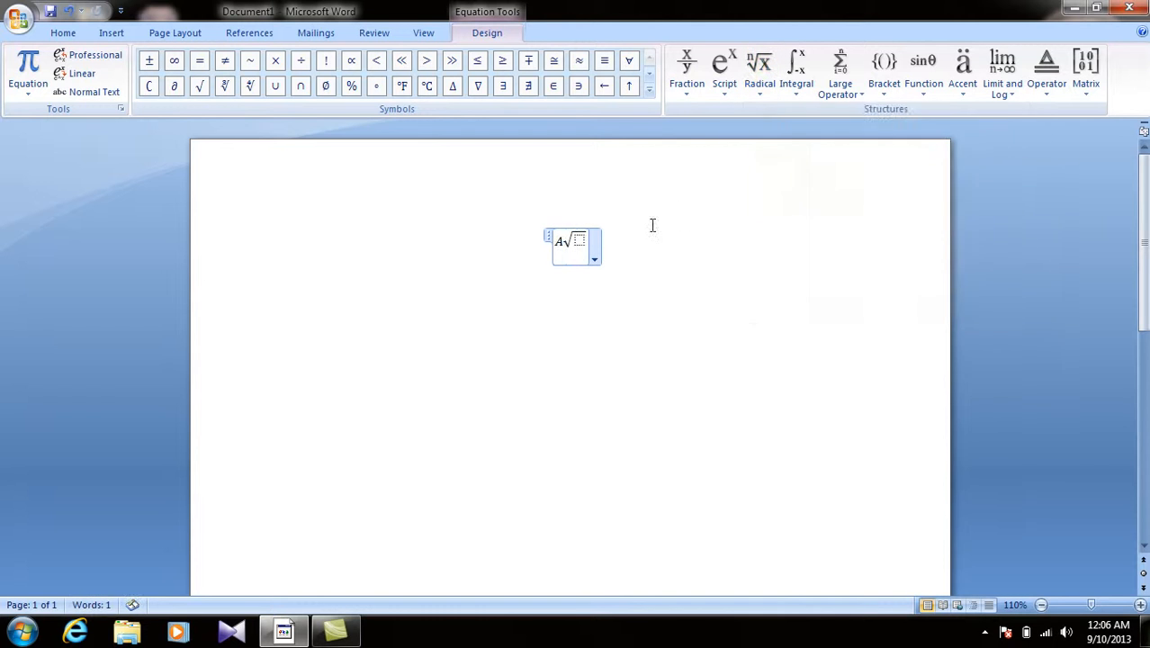
type("5")
Select the whole equation and replace its content with the symbols ℃, ∆, ∃, ∈ and ∋.
left_click(569, 241)
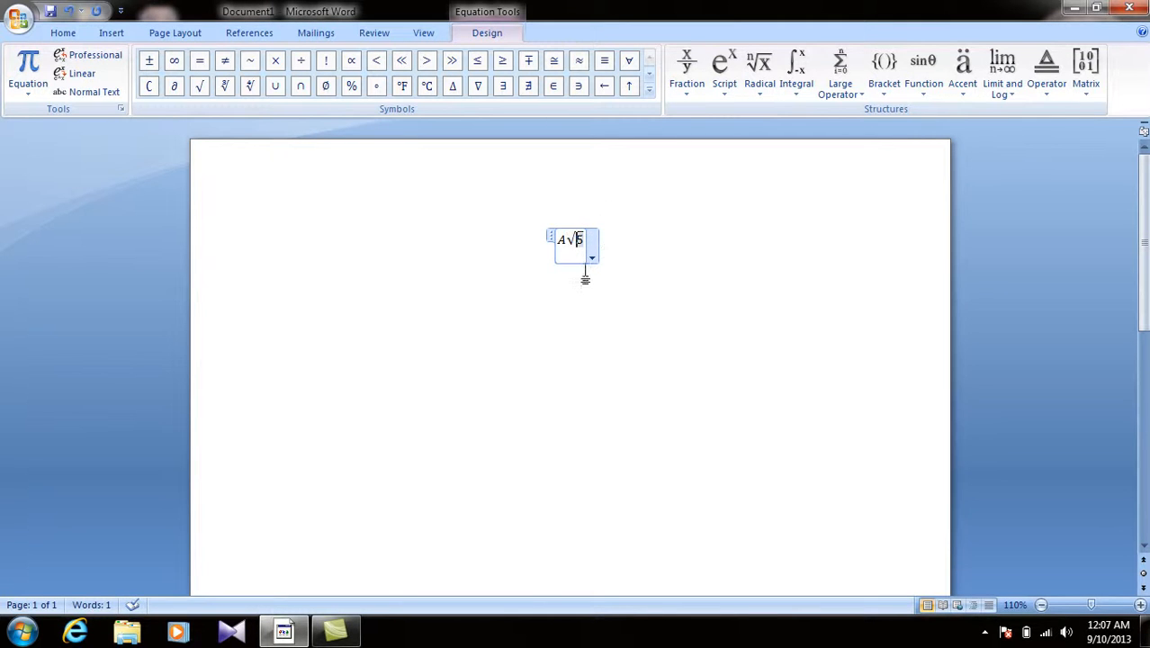
left_click(592, 259)
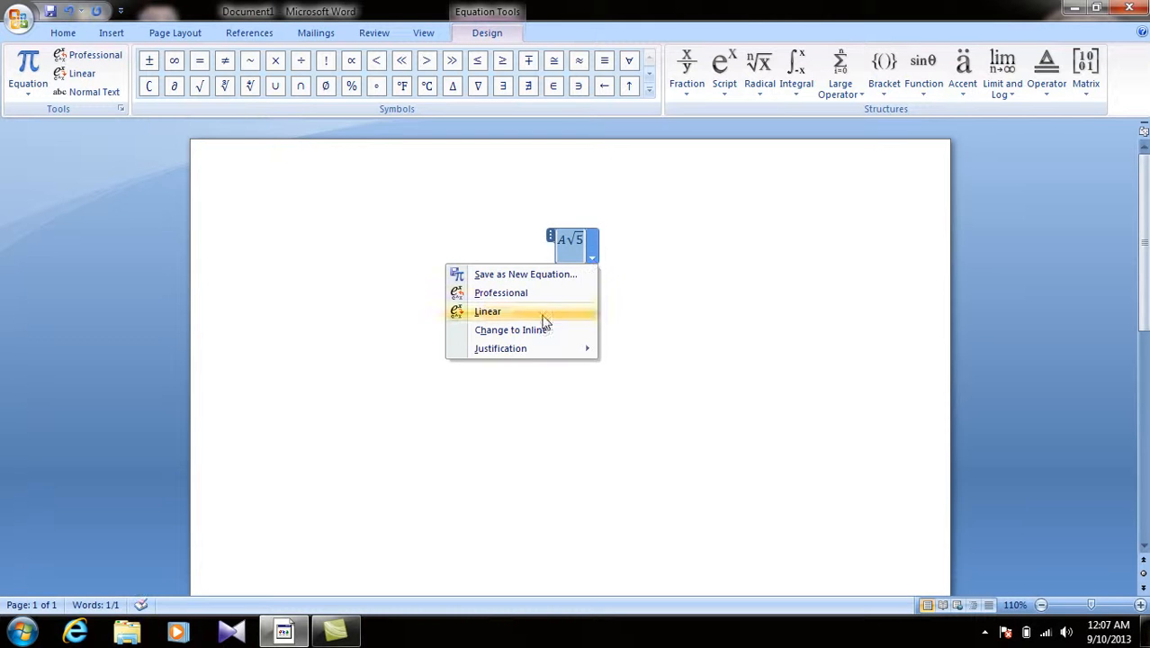
left_click(427, 85)
left_click(452, 86)
left_click(503, 85)
left_click(554, 86)
left_click(579, 85)
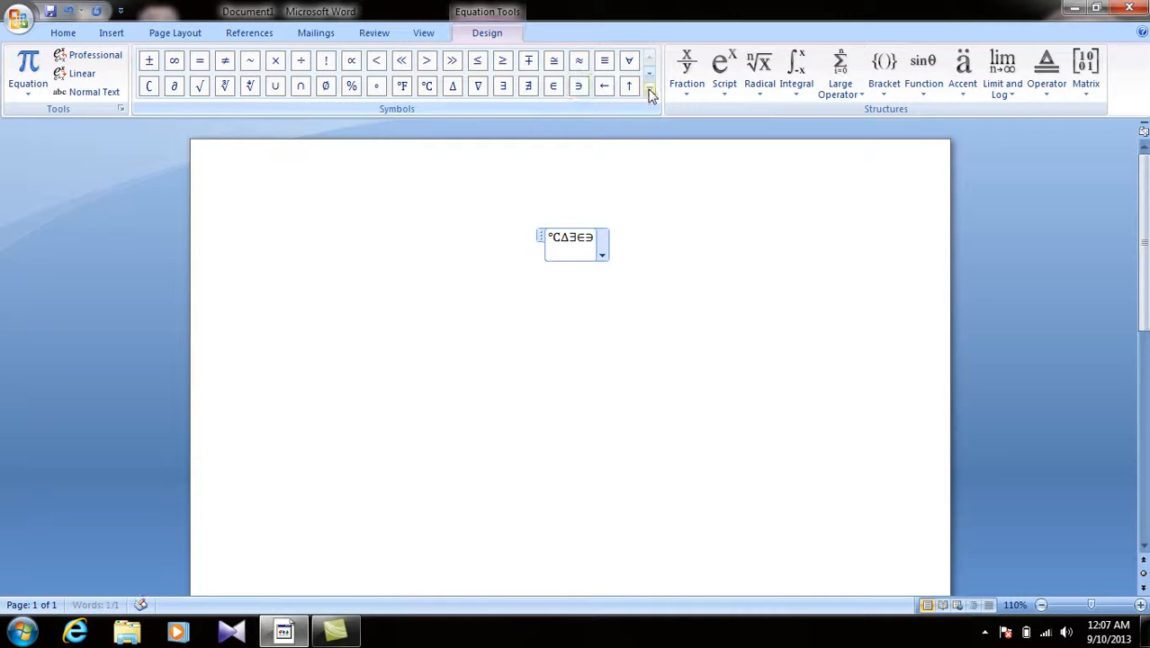
Show the full Basic Math symbol gallery, and delete the equation from the document.
left_click(648, 88)
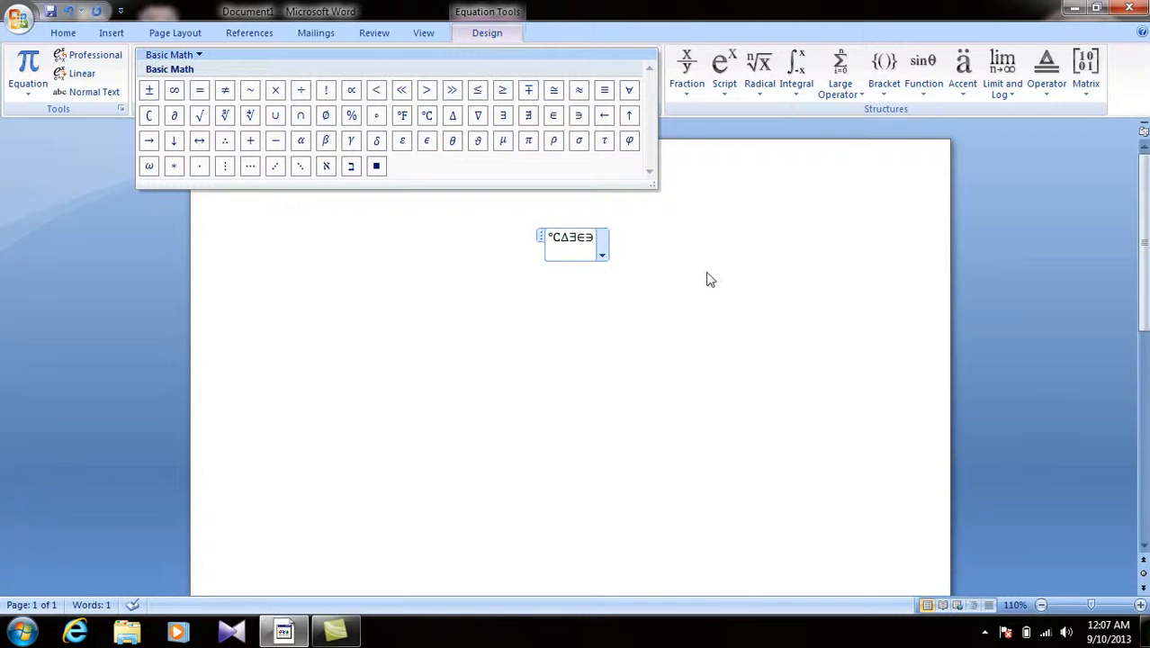
left_click(512, 226)
key("ctrl+a")
key("BackSpace")
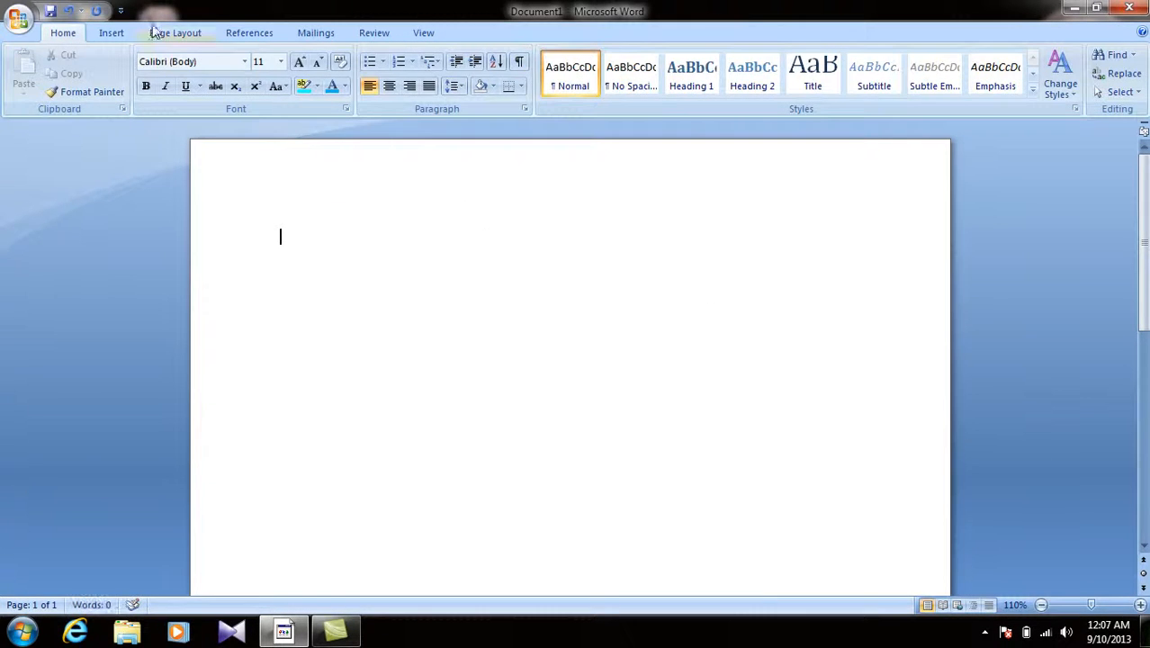
Insert the black starburst symbol from the symbol gallery into the empty document.
left_click(115, 33)
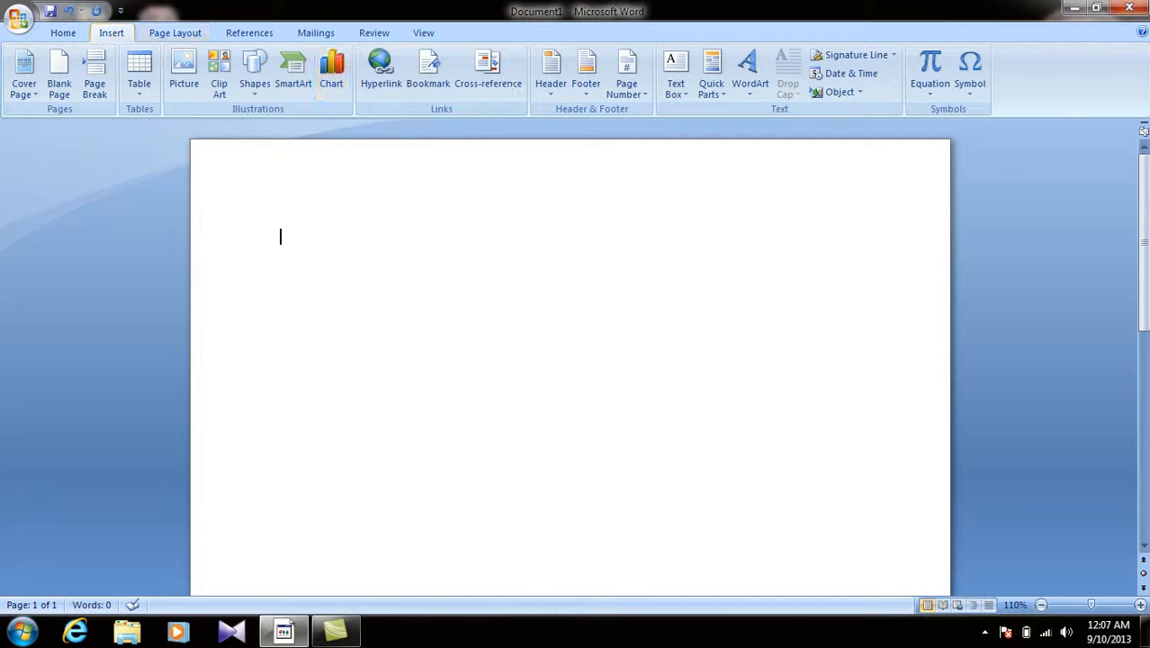
left_click(973, 92)
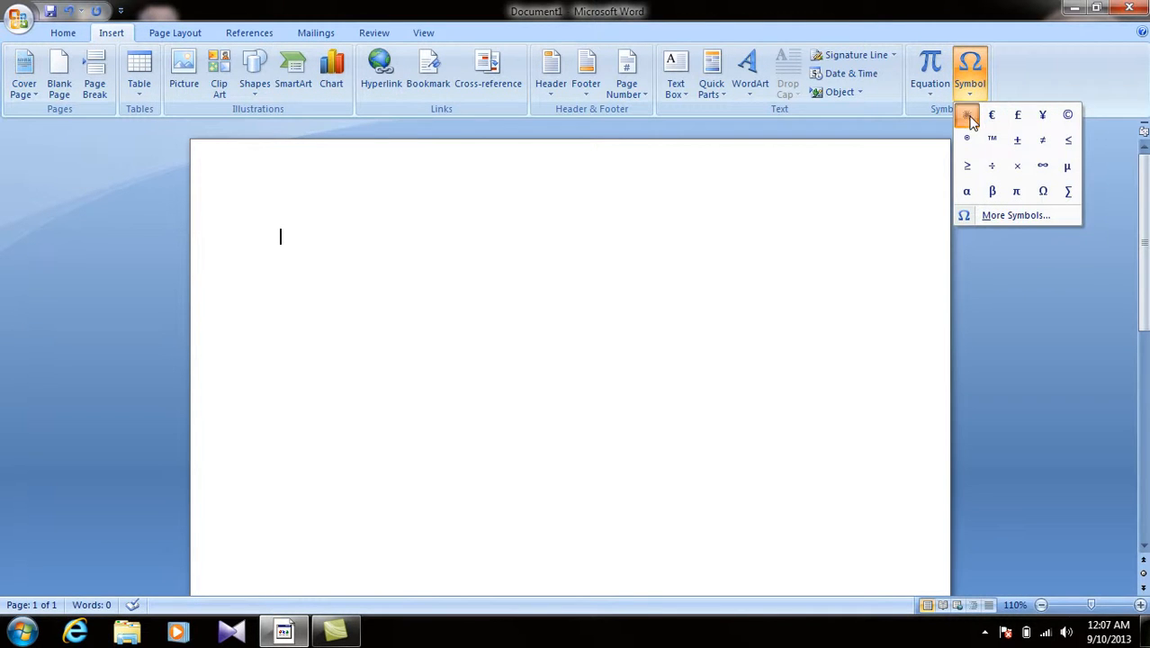
left_click(969, 117)
Enlarge the inserted starburst symbol to a font size of 80.
left_click_drag(478, 236, 229, 227)
left_click(64, 34)
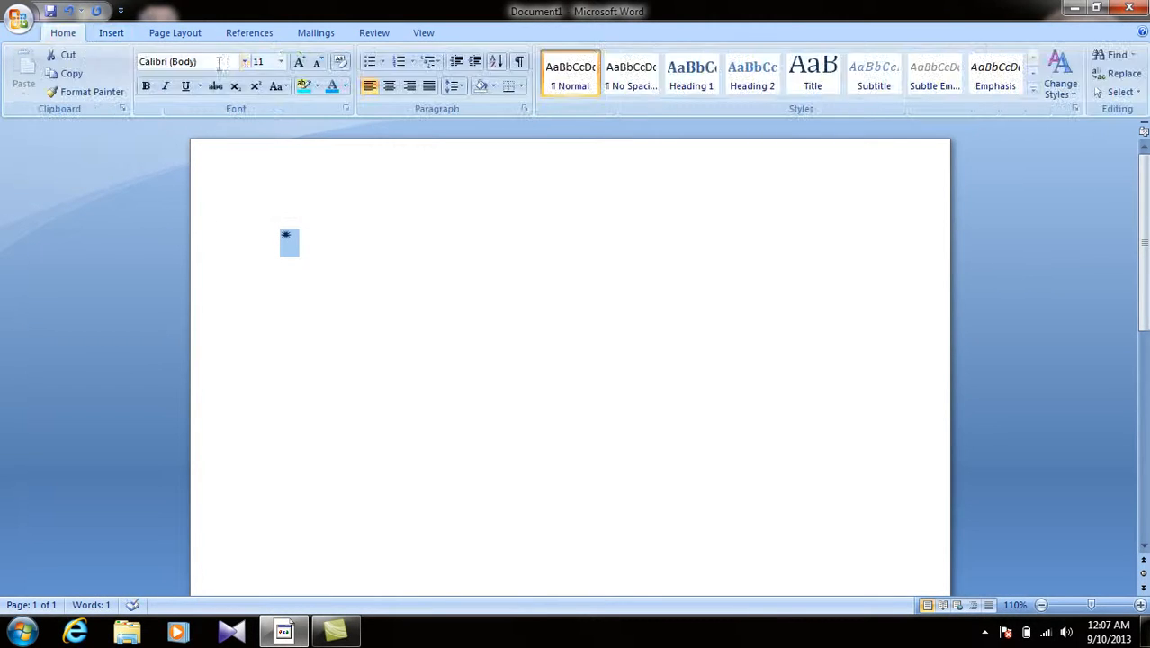
left_click(299, 63)
left_click(299, 63)
left_click(300, 63)
left_click(299, 63)
left_click(299, 63)
left_click(299, 62)
left_click(300, 63)
left_click(299, 63)
left_click(299, 63)
left_click(299, 63)
left_click(300, 63)
left_click(299, 63)
left_click(299, 63)
left_click(380, 277)
Replace the large starburst with the registered sign ®.
triple_click(294, 274)
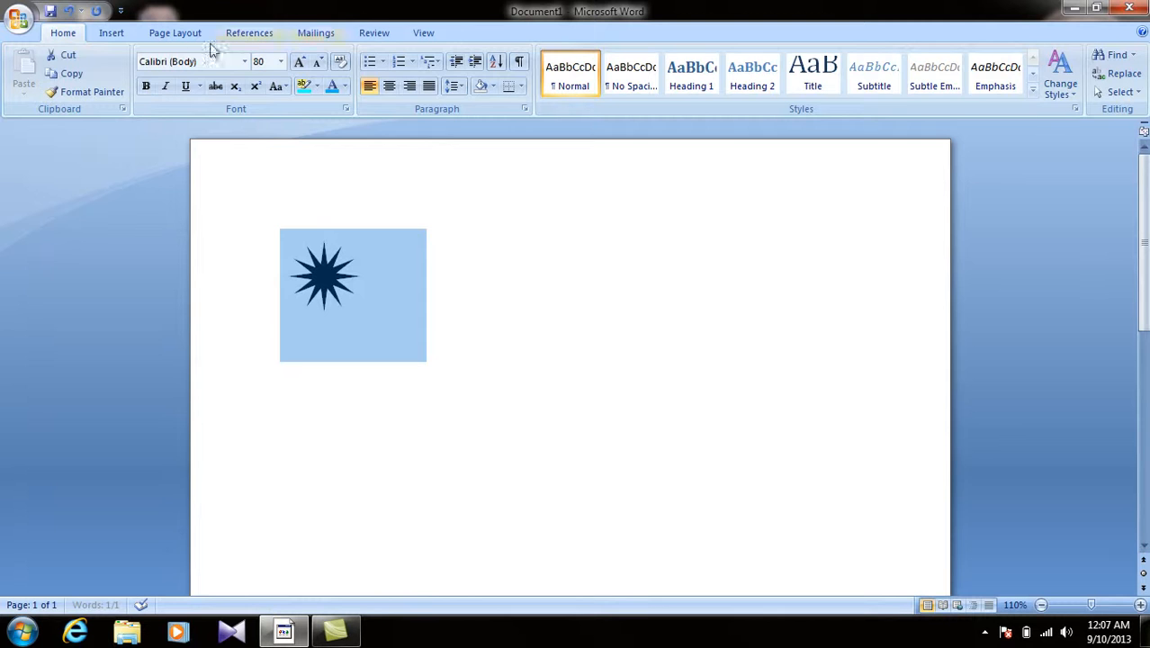
left_click(110, 33)
left_click(970, 87)
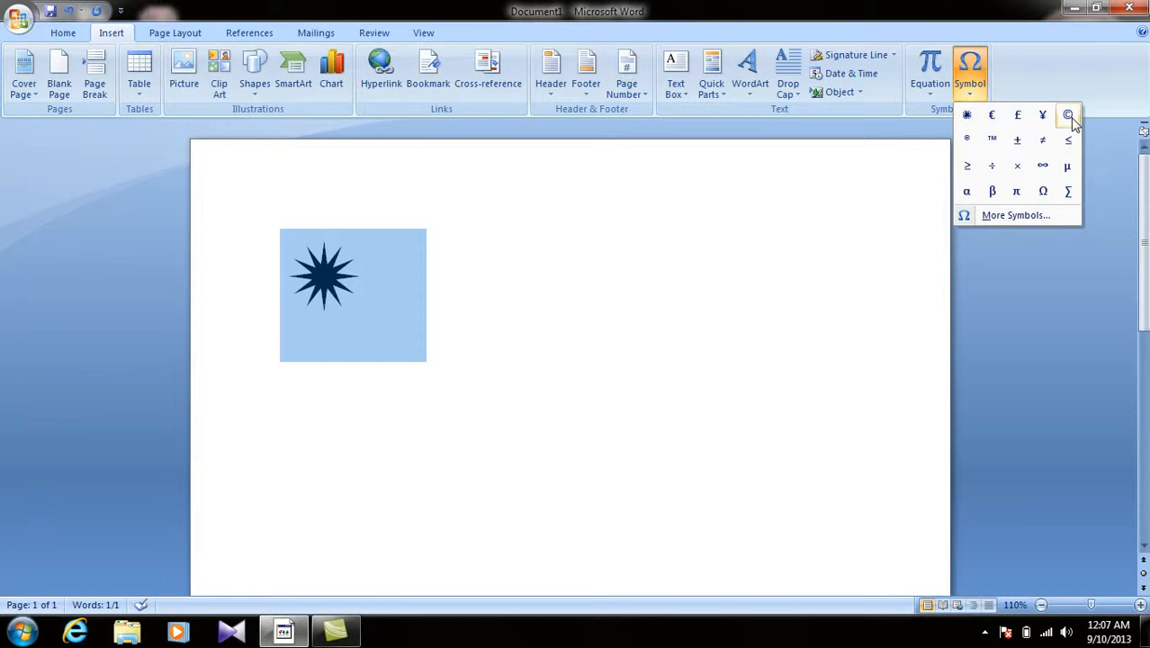
left_click(967, 138)
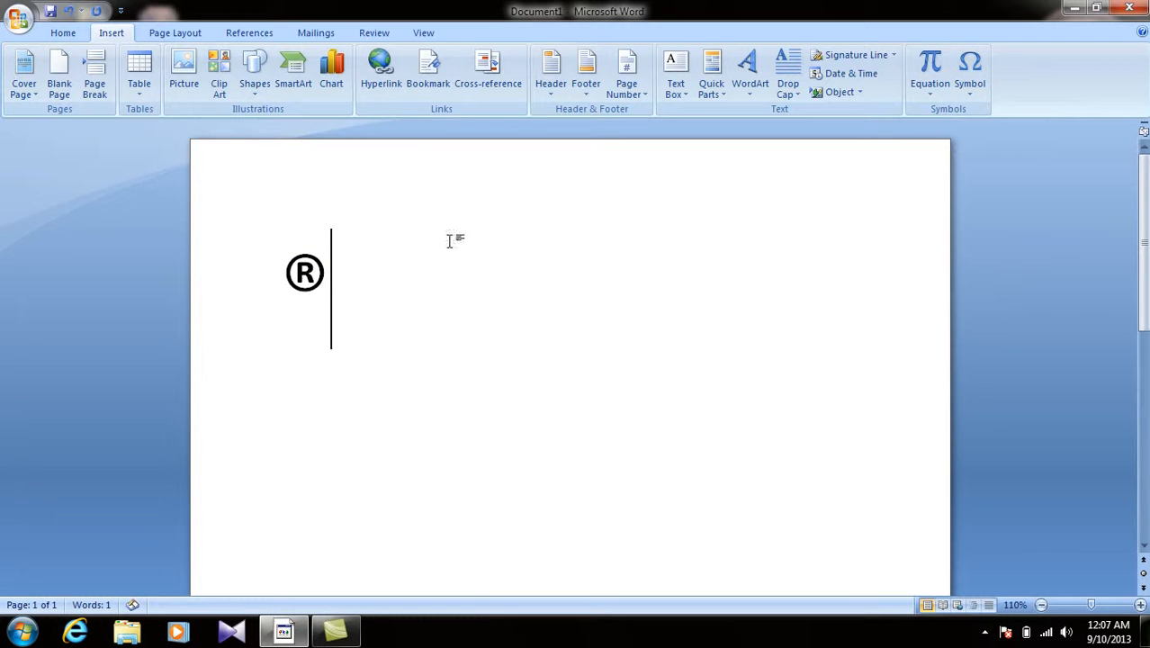
Replace the ® sign with the word BIST and insert a ® sign right after it.
left_click_drag(277, 274, 406, 277)
type("B")
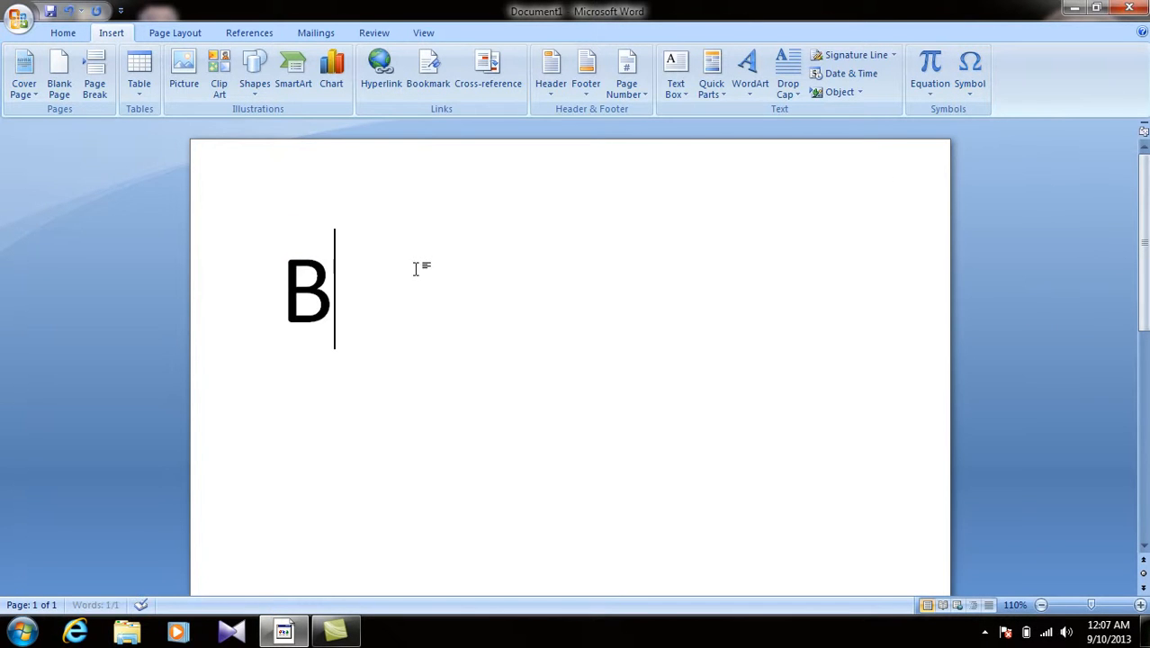
type("IST")
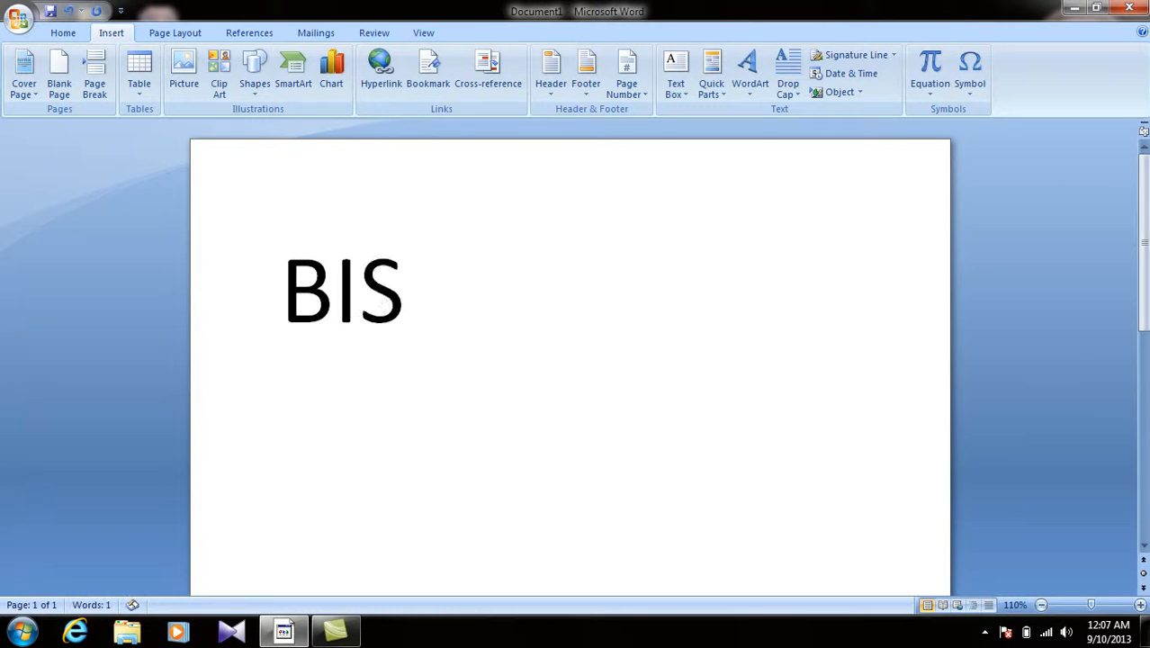
left_click(969, 89)
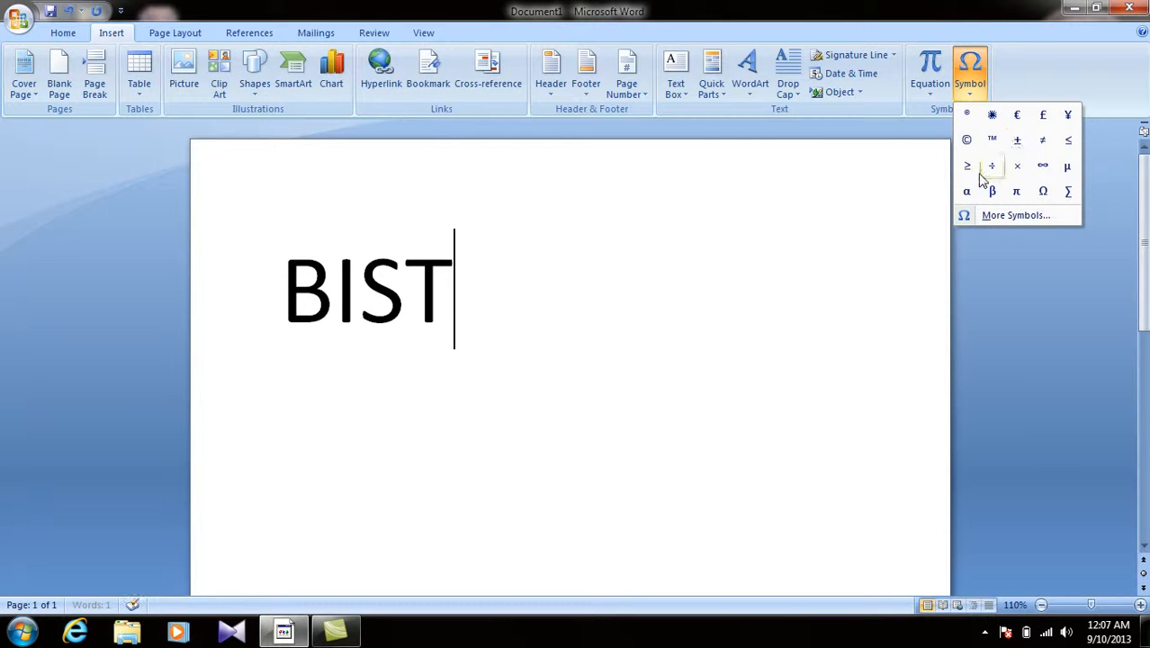
left_click(964, 117)
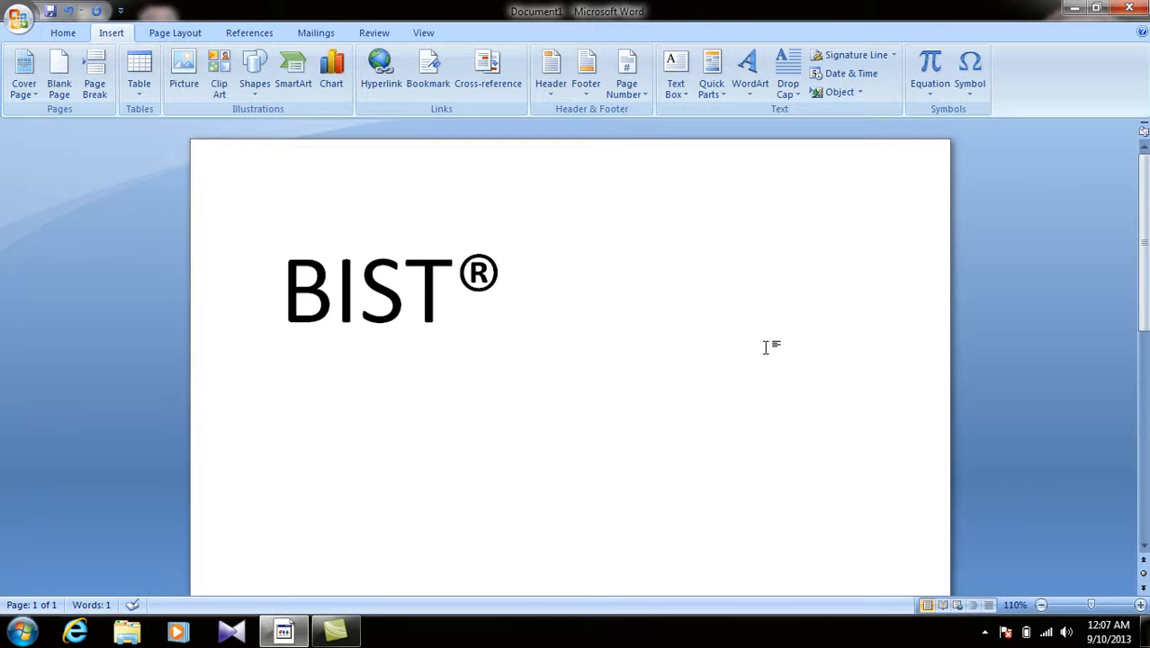
Replace the ® sign after BIST with the trademark sign ™, and then replace that with the copyright sign ©.
left_click_drag(504, 307, 470, 308)
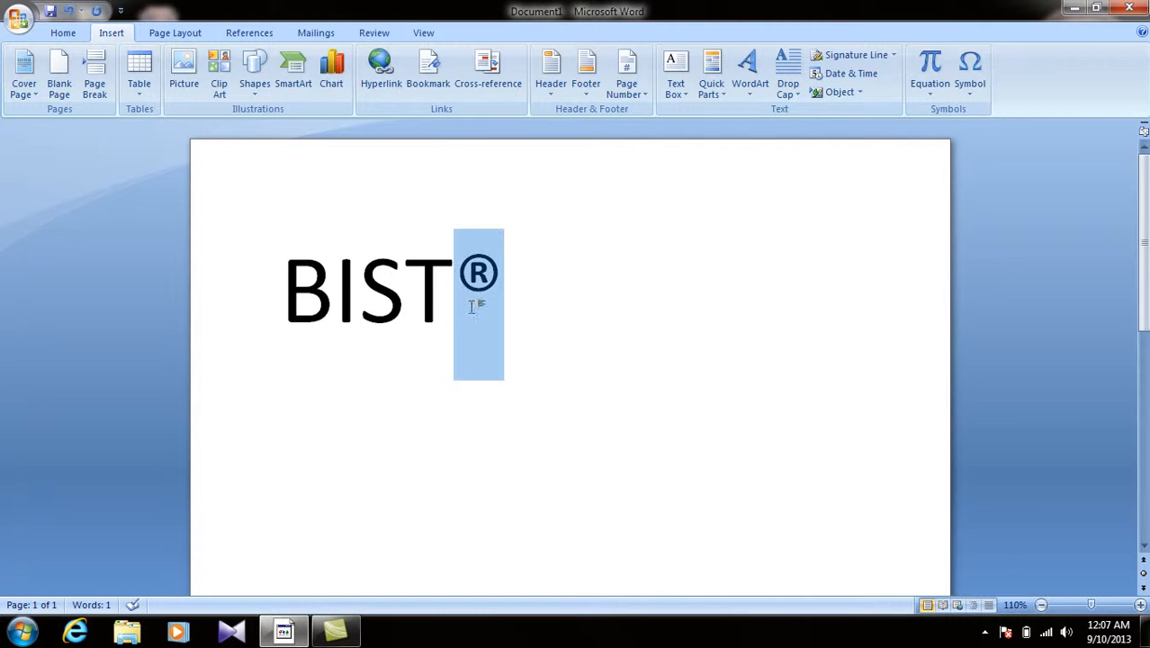
left_click(970, 90)
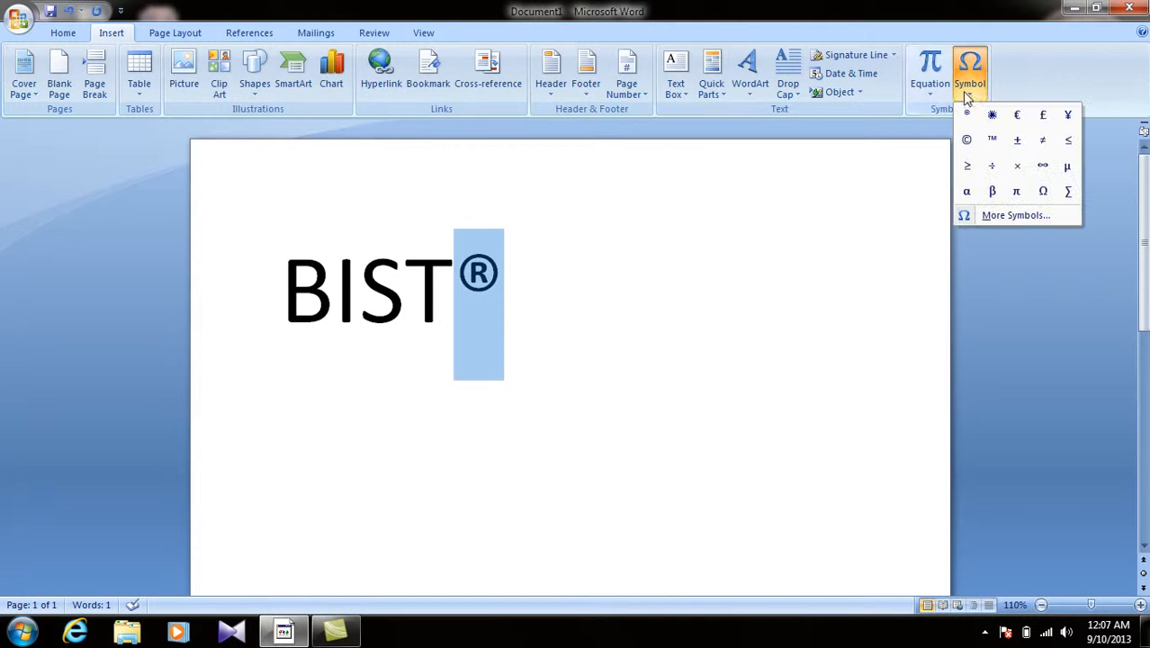
left_click(991, 140)
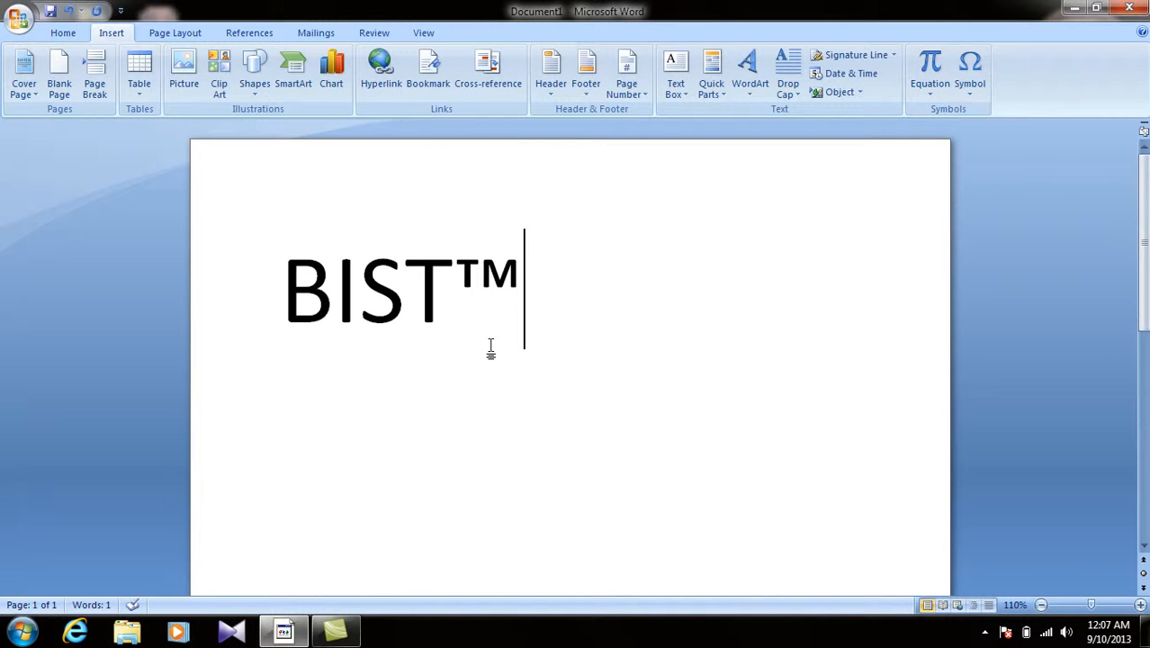
left_click_drag(504, 362, 474, 325)
left_click(966, 103)
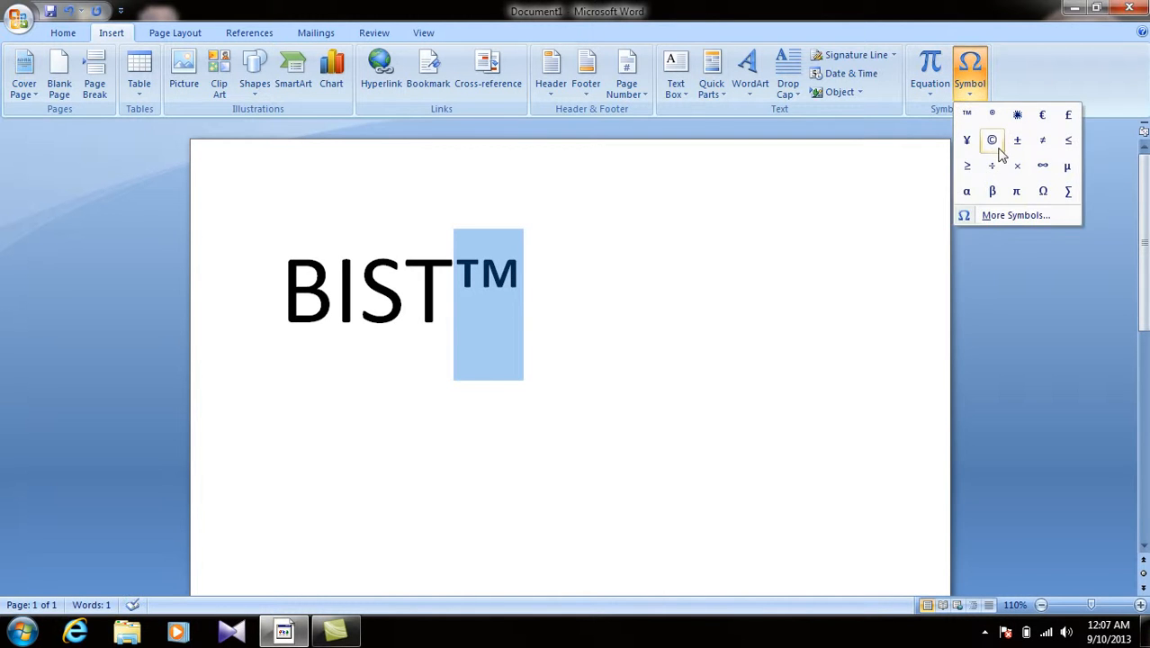
left_click(992, 142)
Remove the © sign after BIST and insert one in front of the word instead.
left_click_drag(544, 312, 461, 306)
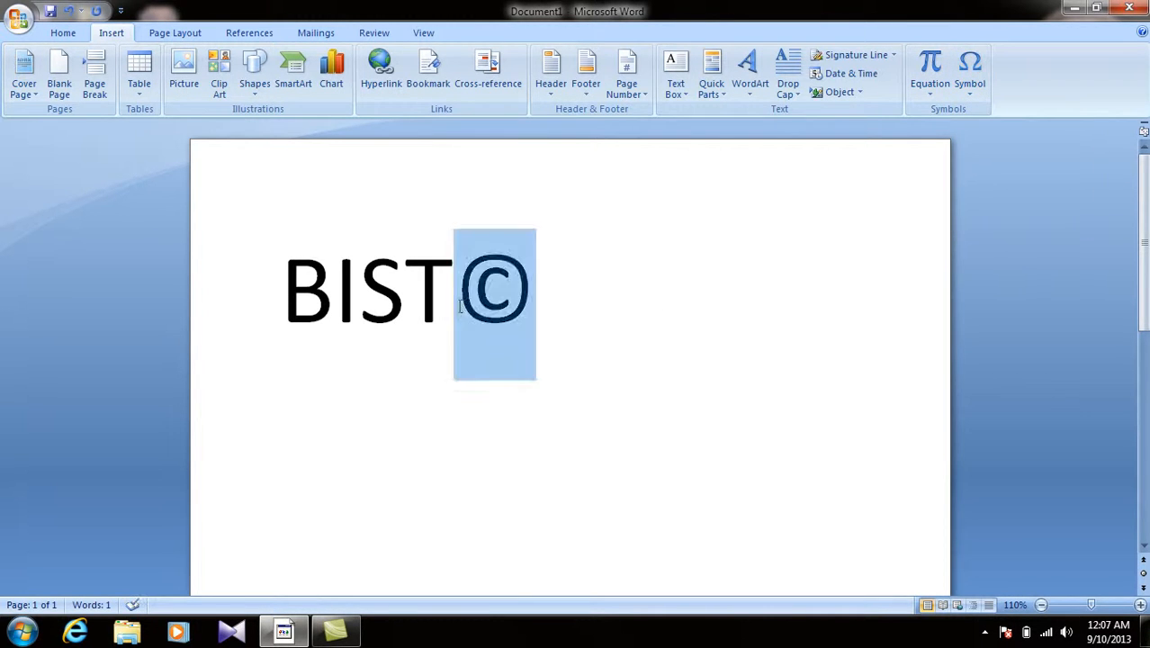
key("BackSpace")
left_click(281, 279)
left_click(930, 92)
left_click(969, 90)
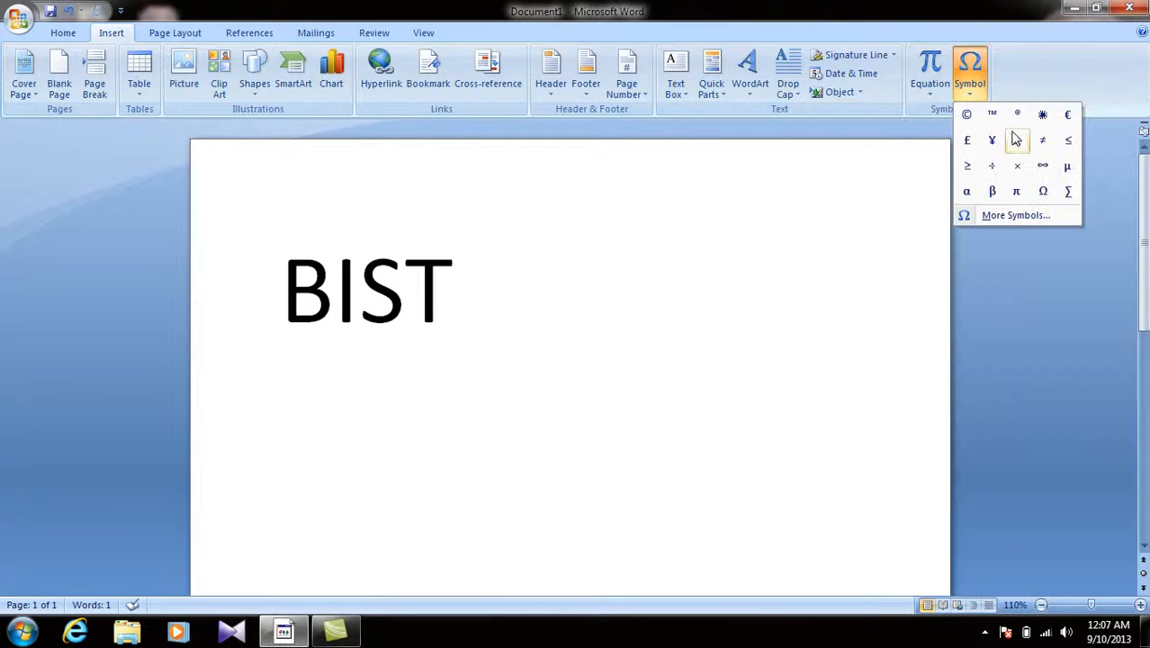
left_click(968, 115)
left_click(563, 393)
left_click_drag(487, 345, 547, 346)
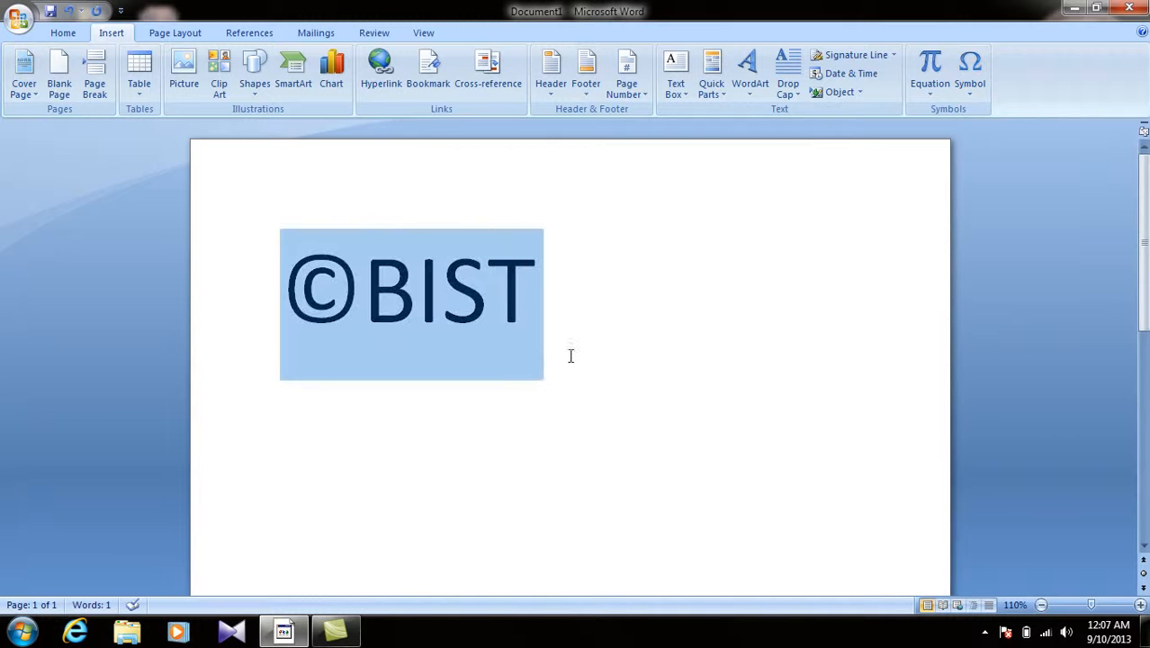
left_click(759, 321)
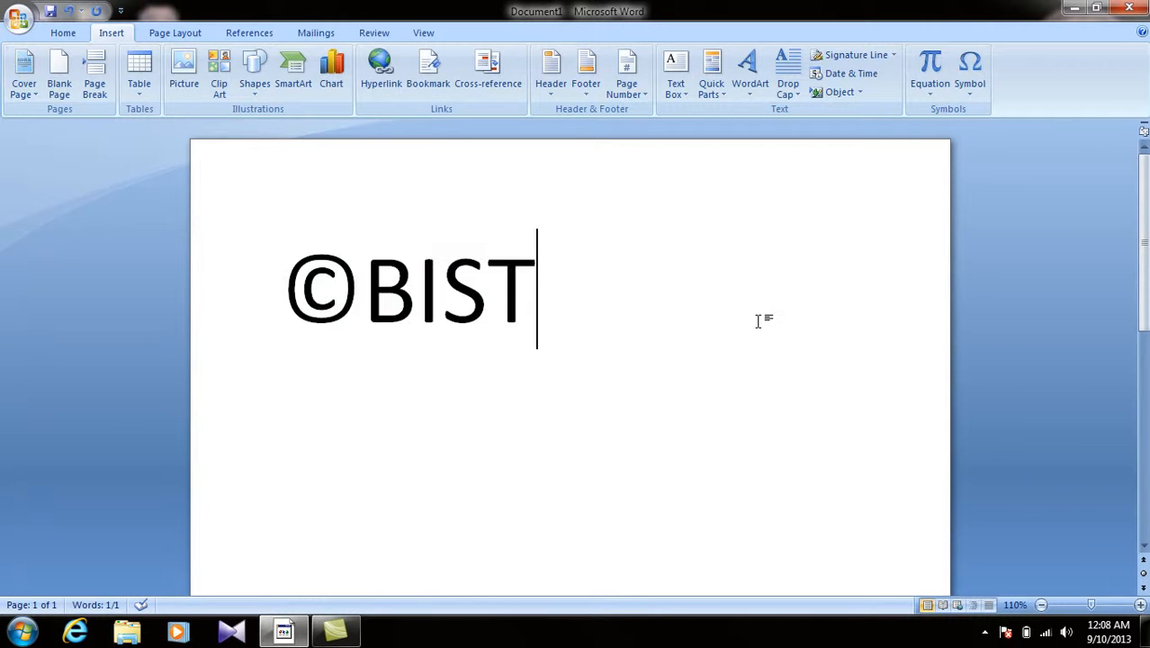
Clear the document and insert the division sign ÷ followed by a gap and a slash.
left_click_drag(567, 294, 99, 277)
key("Delete")
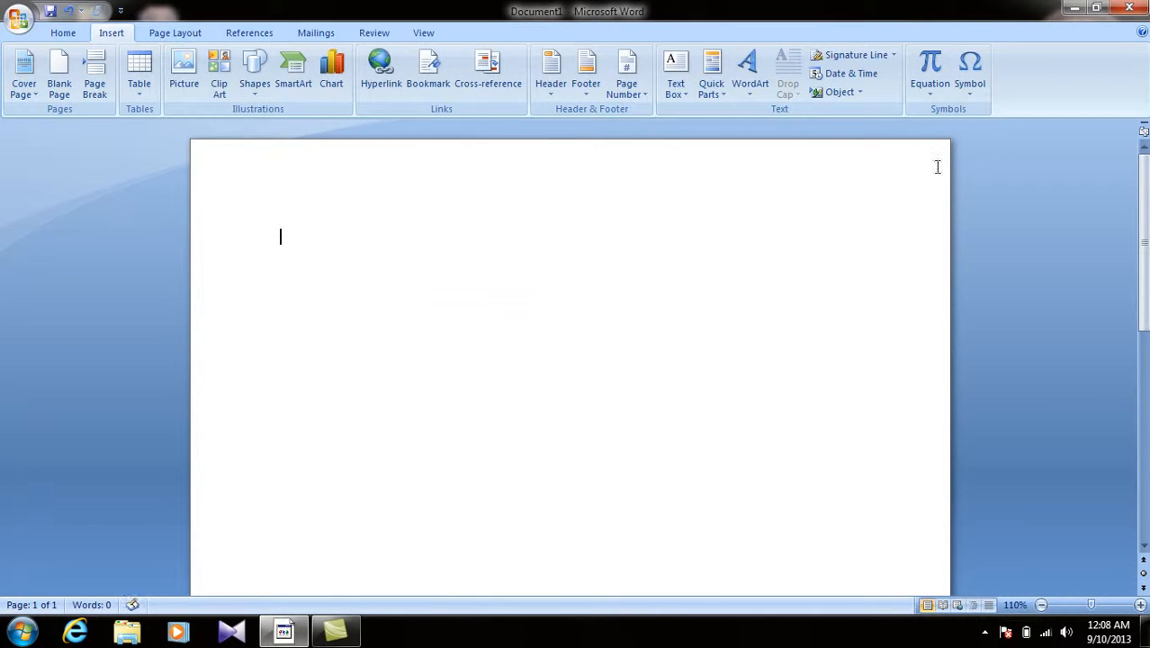
left_click(971, 89)
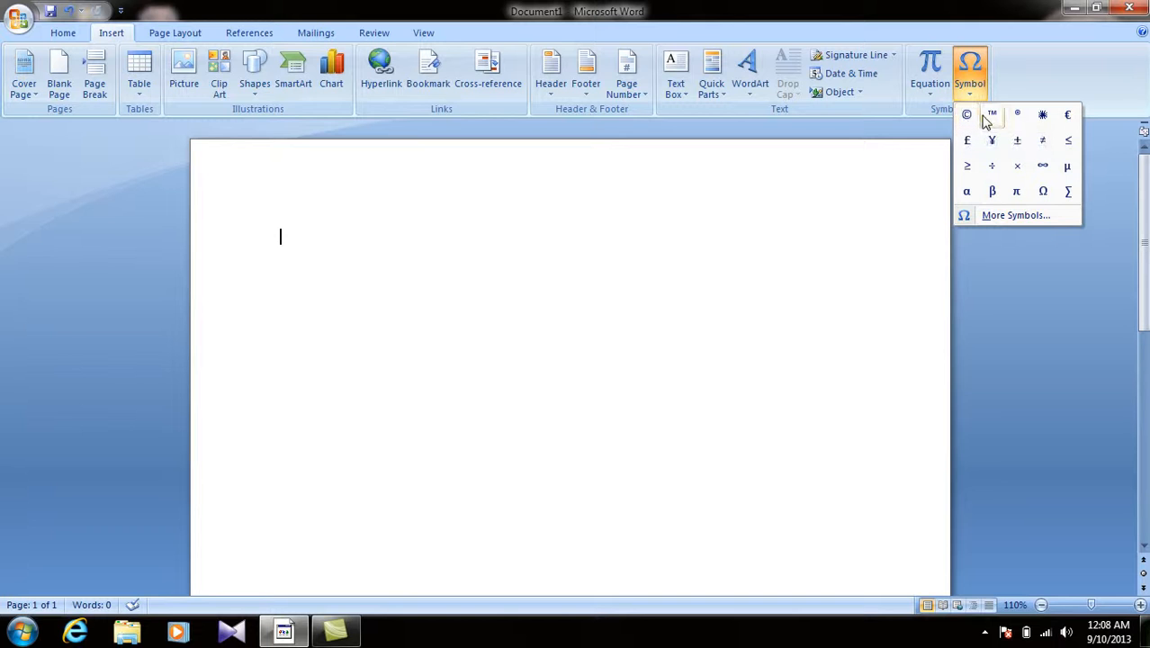
left_click(994, 171)
type("/")
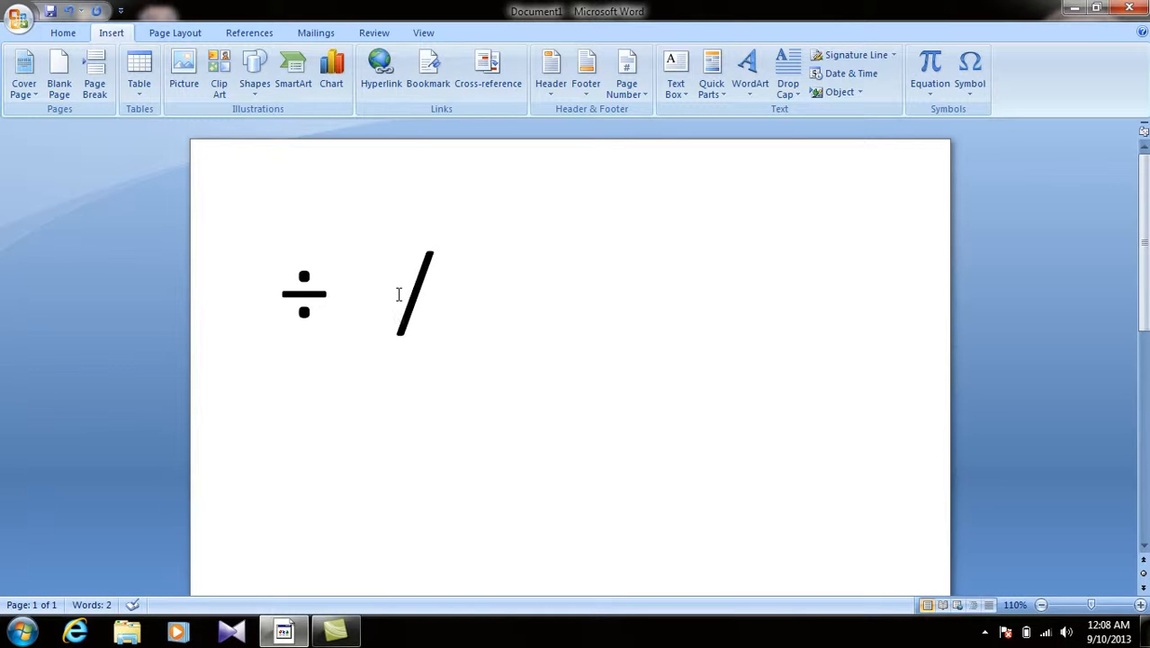
Remove the slash and enter 5 before and 2 after the division sign to form 5÷2.
left_click_drag(473, 321, 344, 314)
left_click(455, 294)
key("BackSpace")
key("BackSpace")
left_click(262, 297)
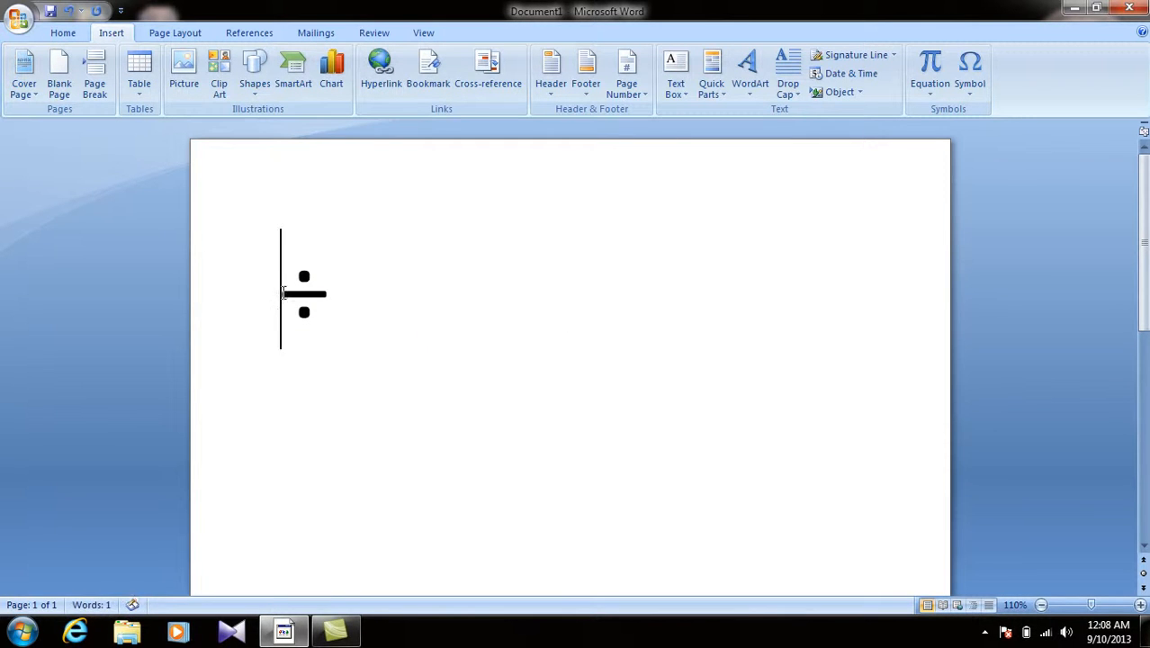
type("5")
left_click(402, 292)
type("2")
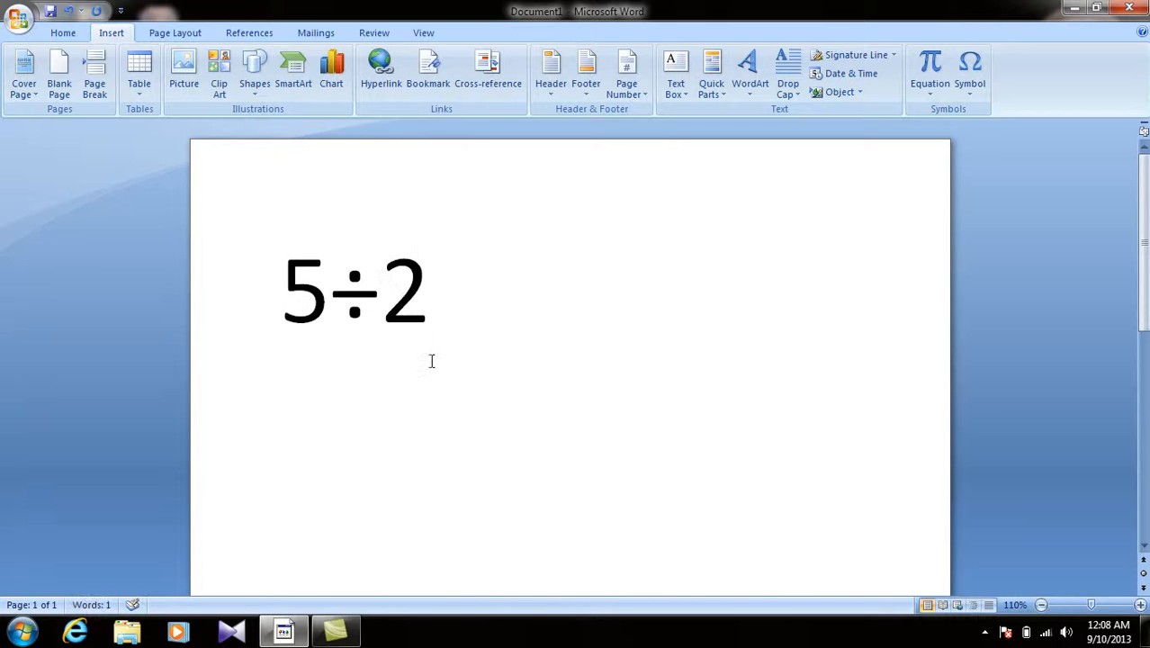
Delete the 5÷2 expression and browse the complete symbol set of the normal text font.
left_click_drag(457, 316, 162, 315)
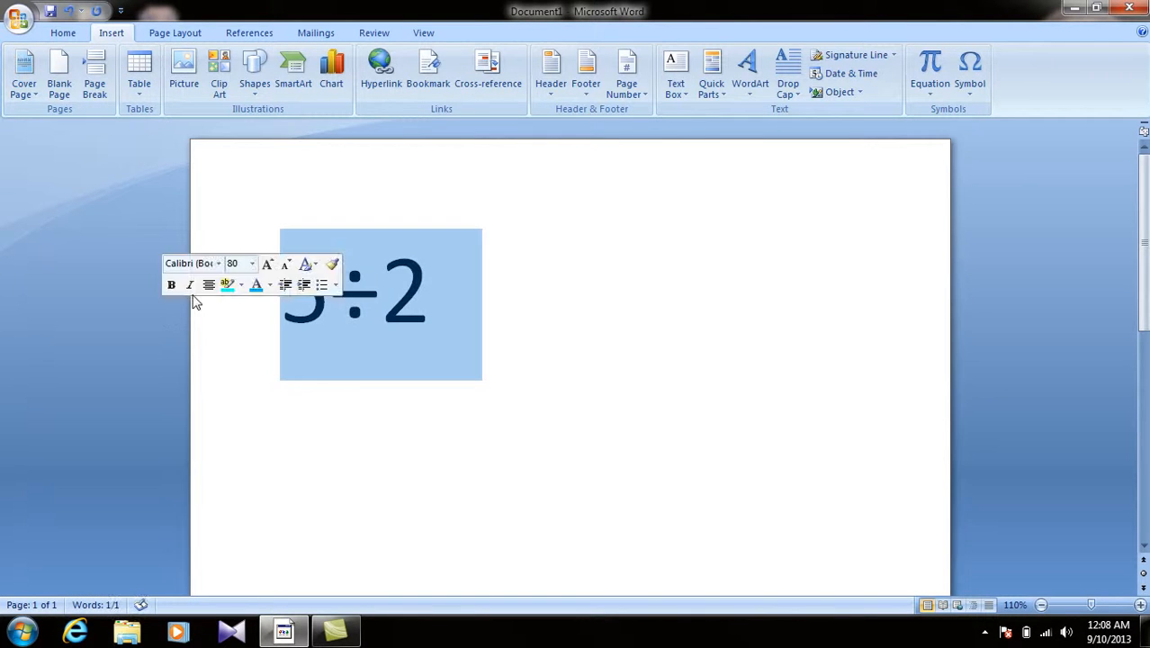
key("BackSpace")
left_click(970, 72)
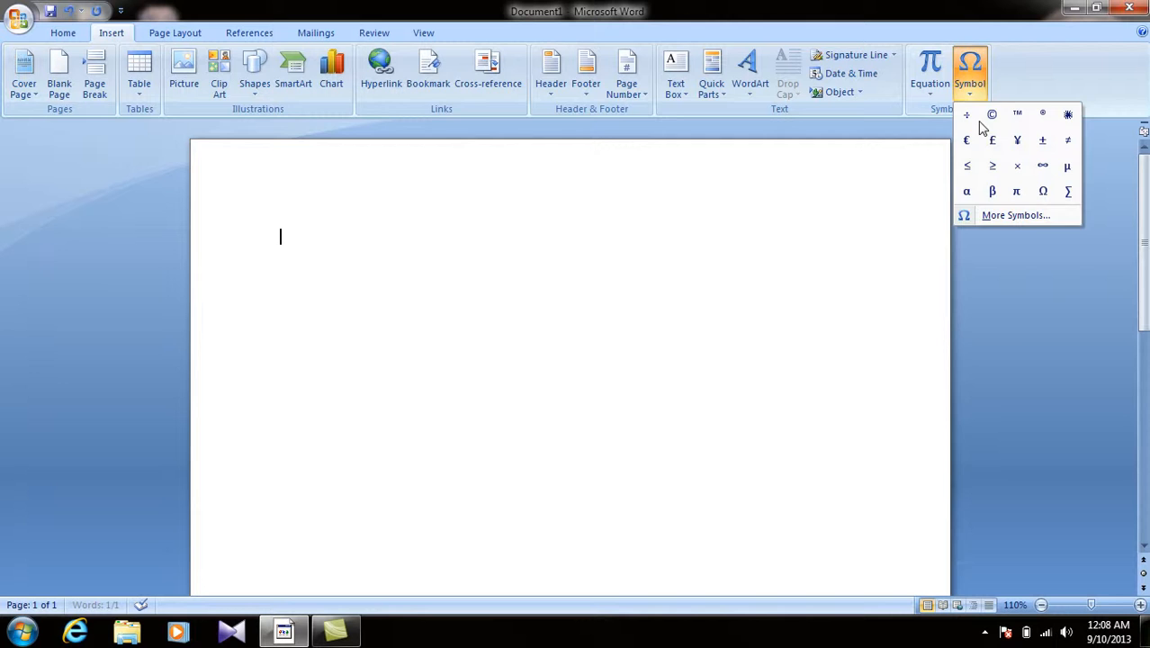
left_click(1002, 216)
left_click(696, 264)
left_click(948, 263)
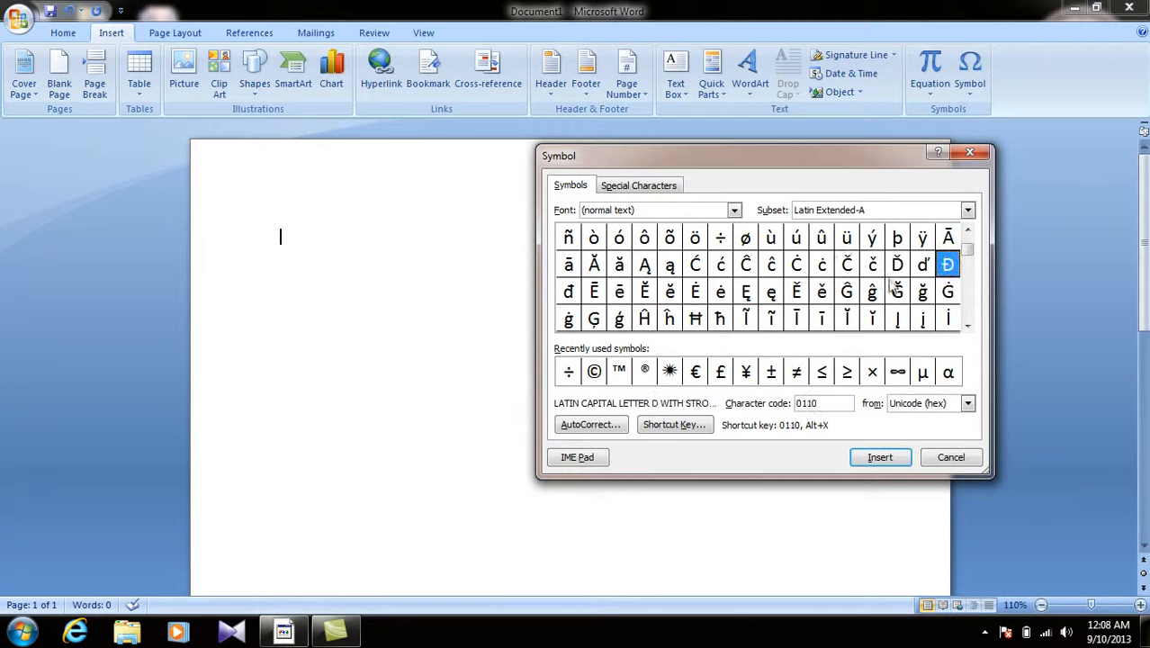
left_click_drag(968, 250, 968, 317)
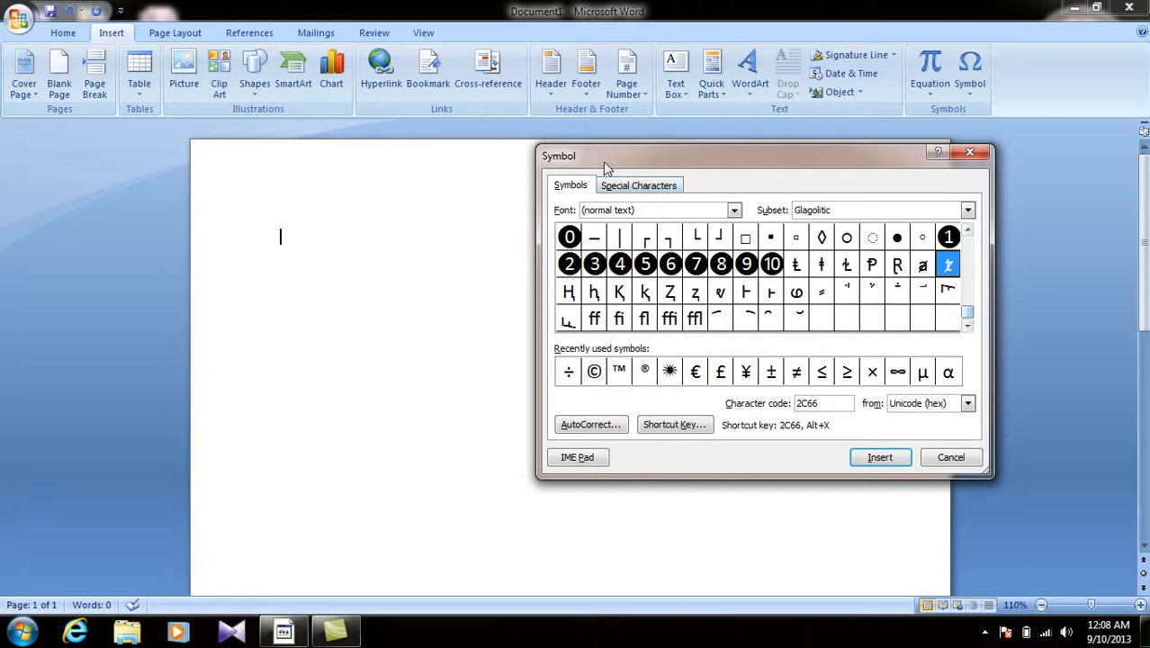
Insert the bold up-right arrow, character code 230, from the Wingdings 3 font.
left_click(736, 211)
left_click_drag(736, 241, 735, 282)
left_click(720, 292)
left_click(695, 291)
left_click(968, 325)
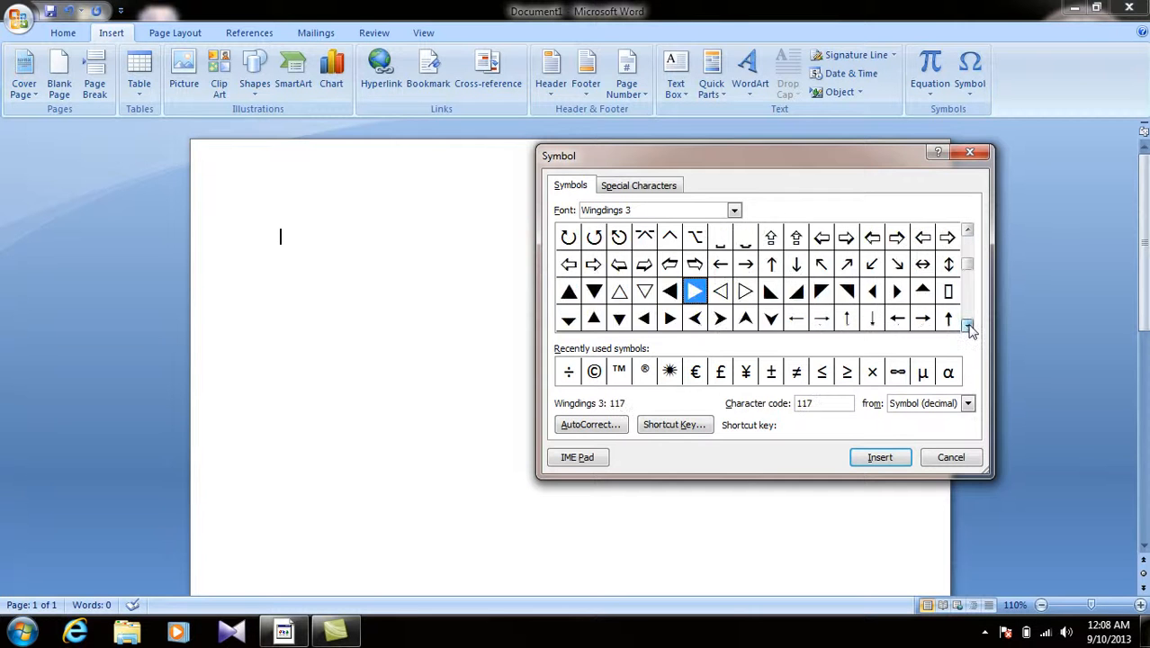
left_click(968, 326)
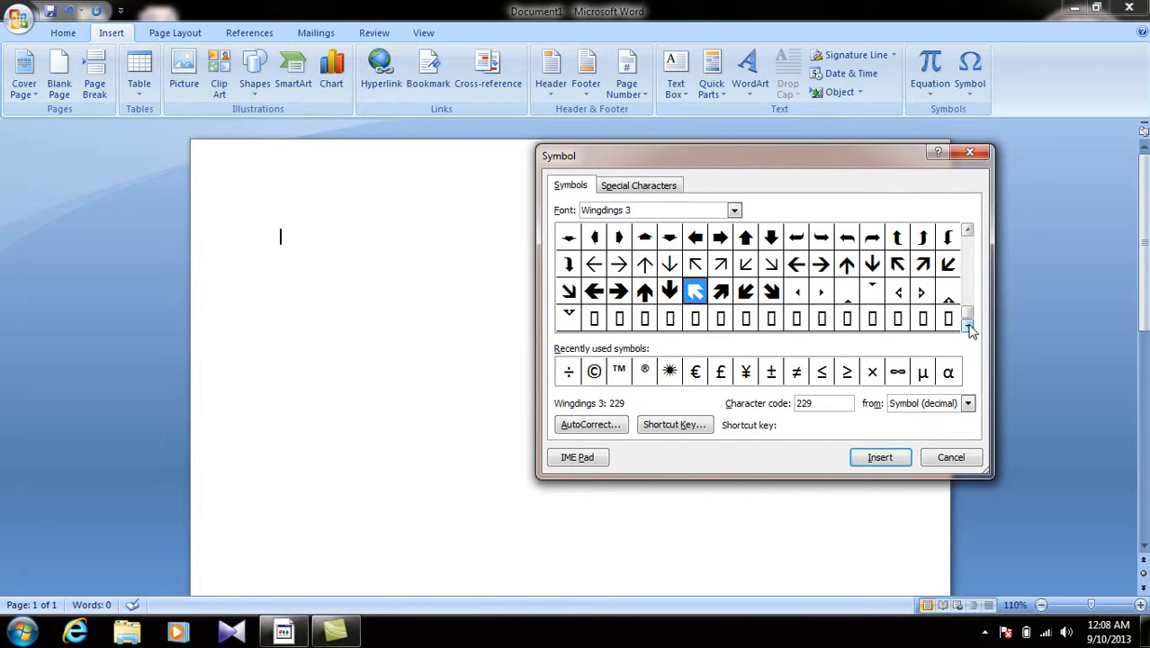
left_click(720, 291)
left_click(877, 459)
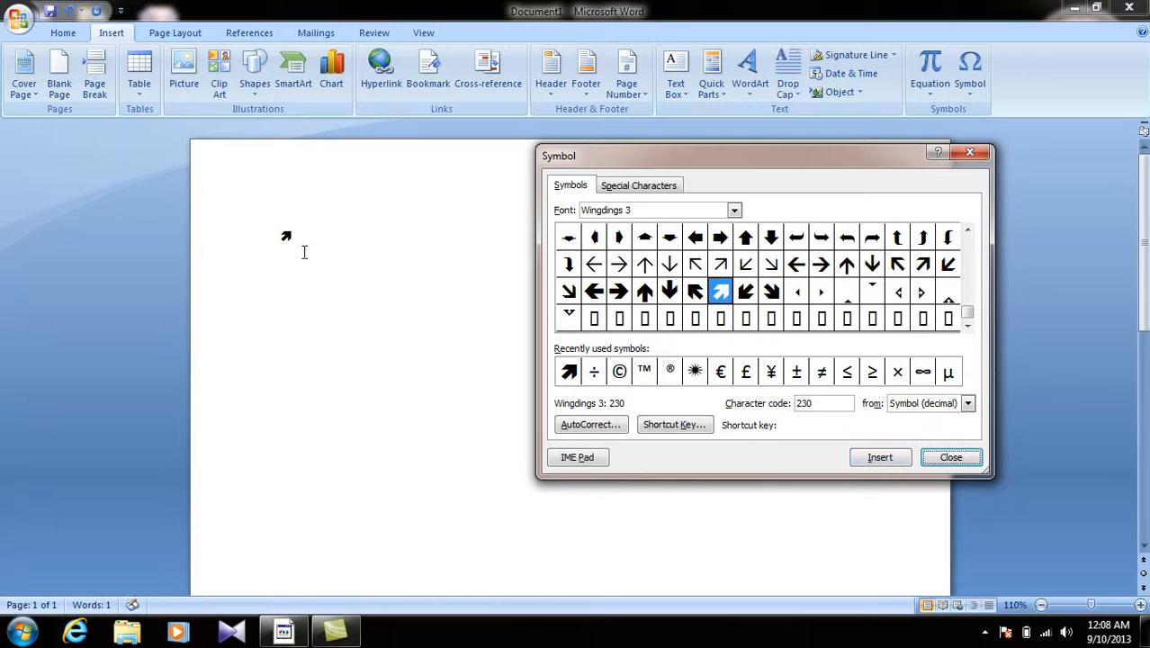
Insert the black right-pointing hand, character code 65, from the Wingdings 2 font after the arrow.
left_click(734, 212)
left_click(694, 283)
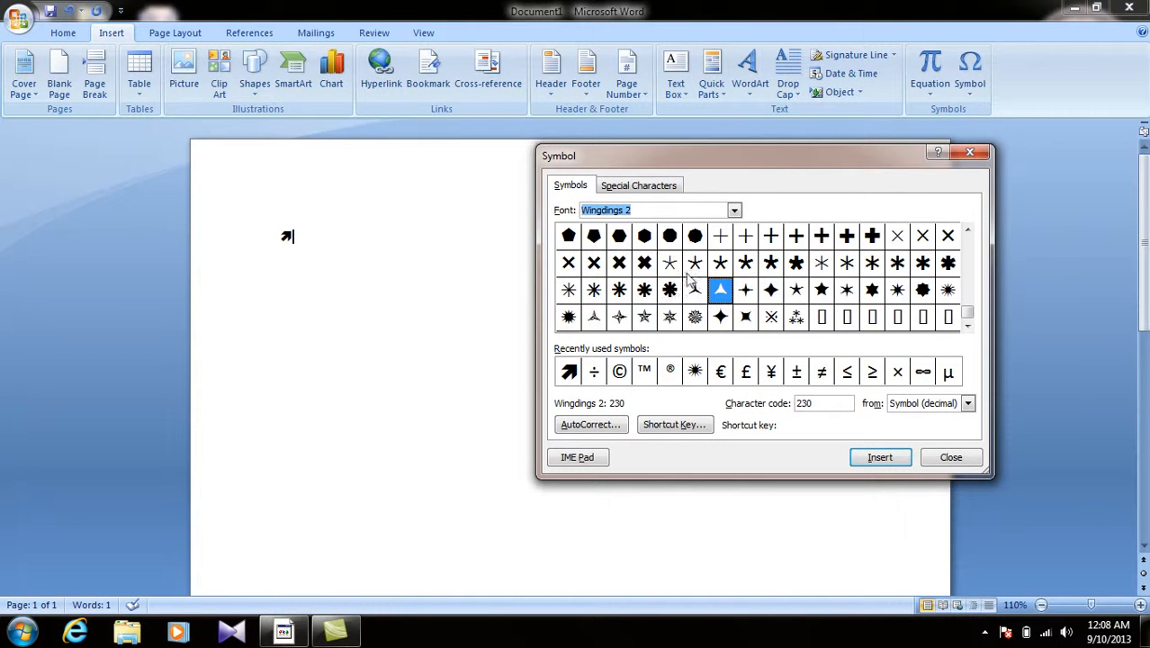
left_click(671, 242)
left_click(771, 264)
left_click(898, 264)
left_click_drag(967, 312, 965, 259)
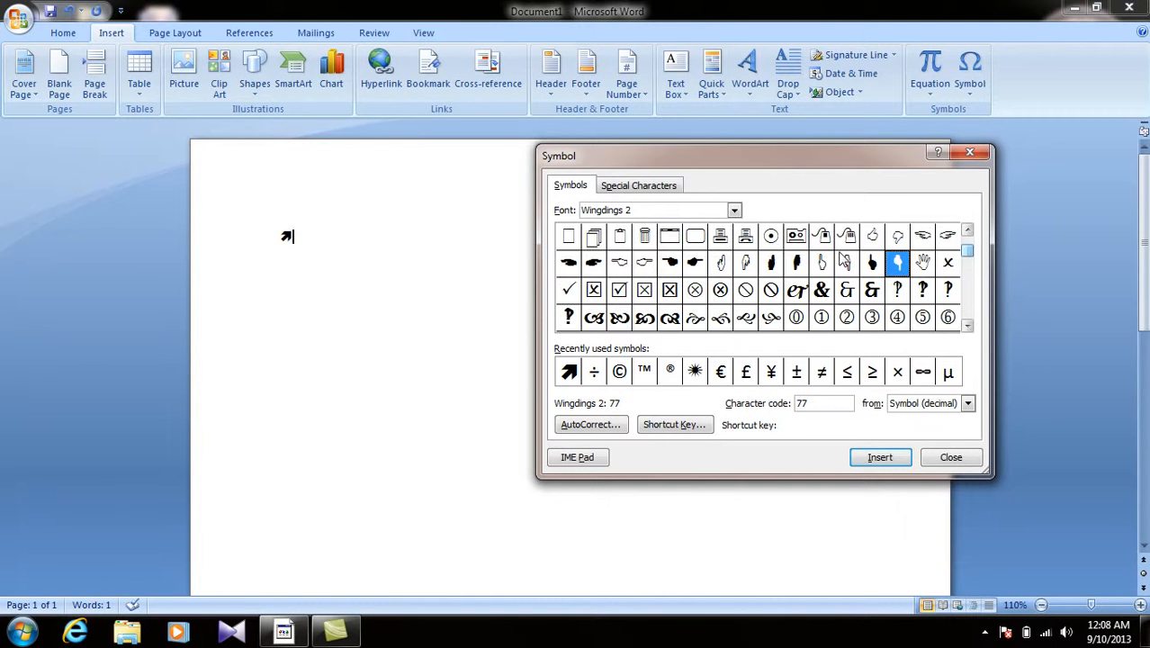
left_click(593, 262)
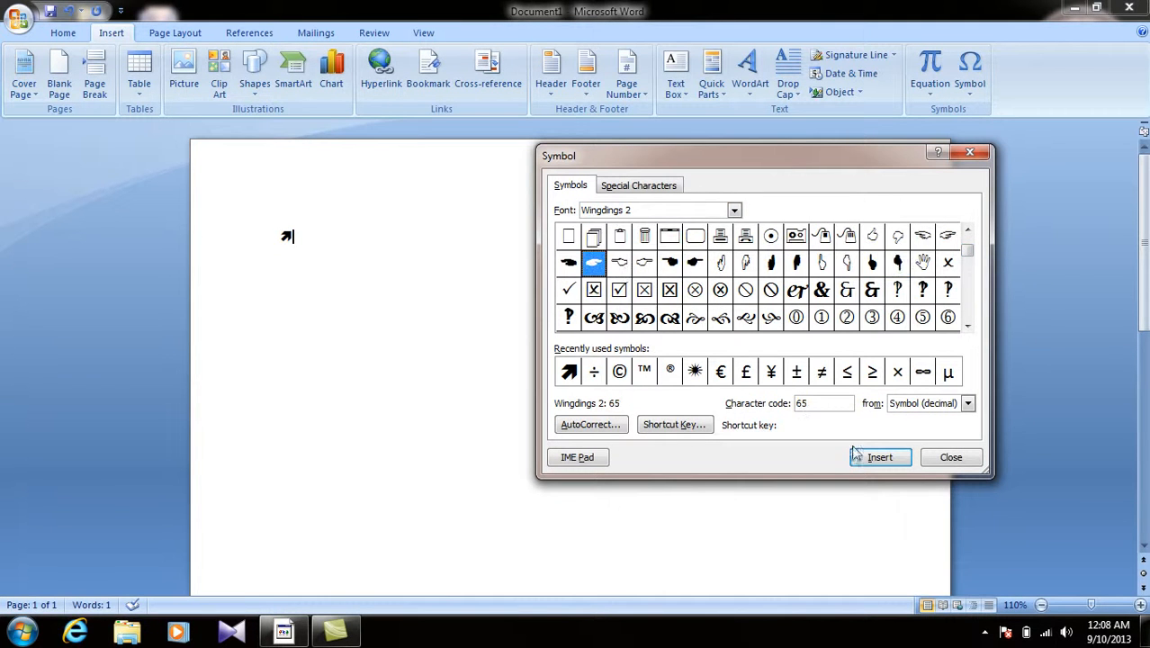
left_click(862, 457)
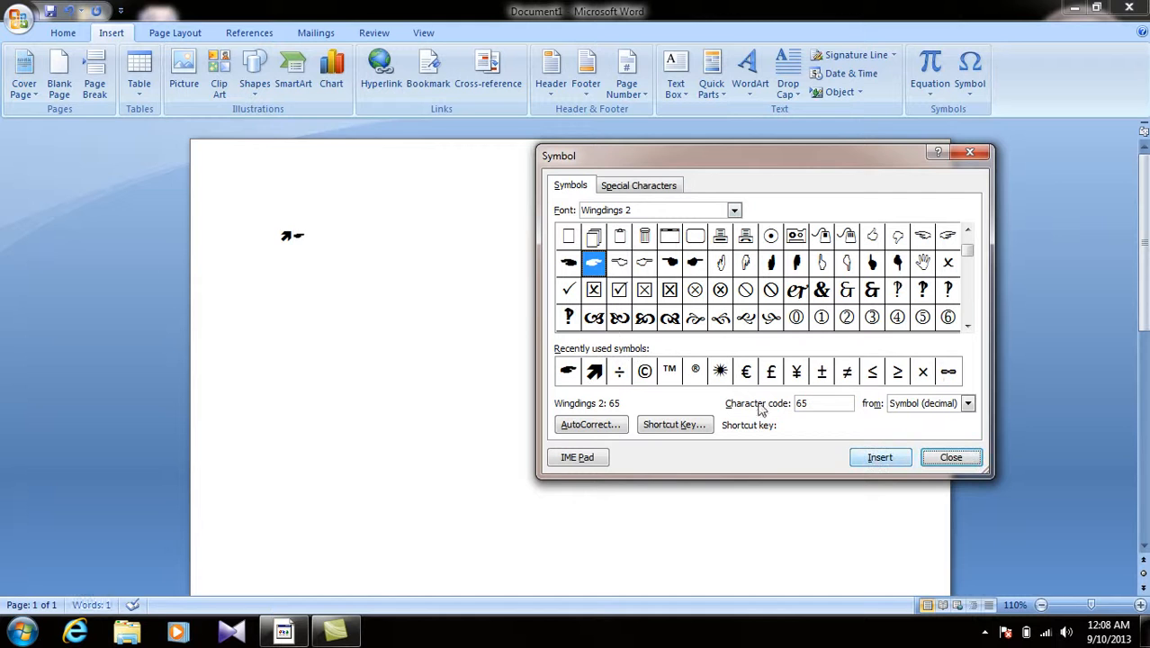
Insert the raised open hand, character code 73, from the Wingdings font after the pointing hand.
left_click(734, 214)
left_click(662, 268)
left_click(828, 262)
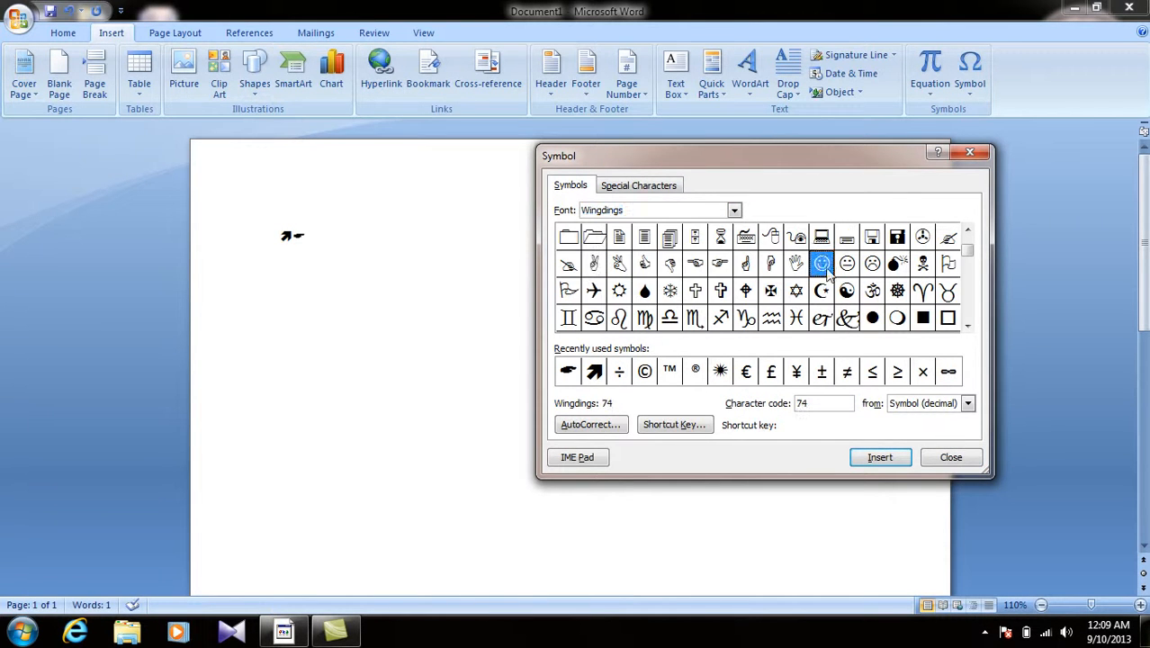
left_click(797, 263)
left_click(878, 457)
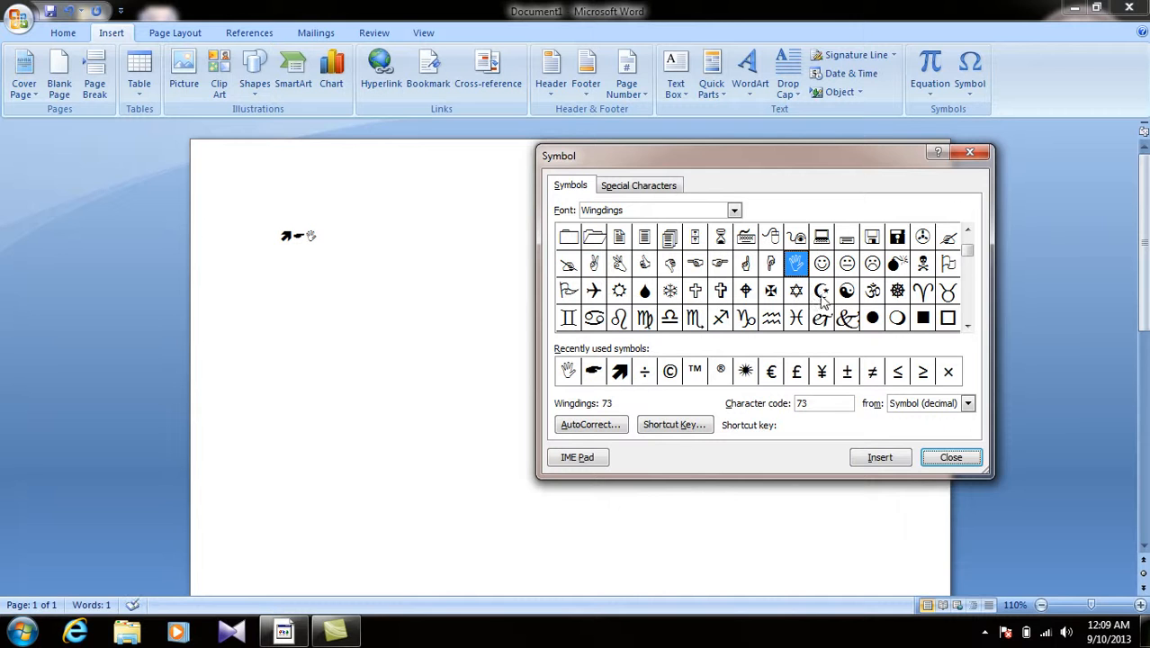
Insert the crescent and star, character code 90, and the OK hand sign from the Wingdings font, and leave the symbol dialog.
left_click(821, 290)
left_click(875, 457)
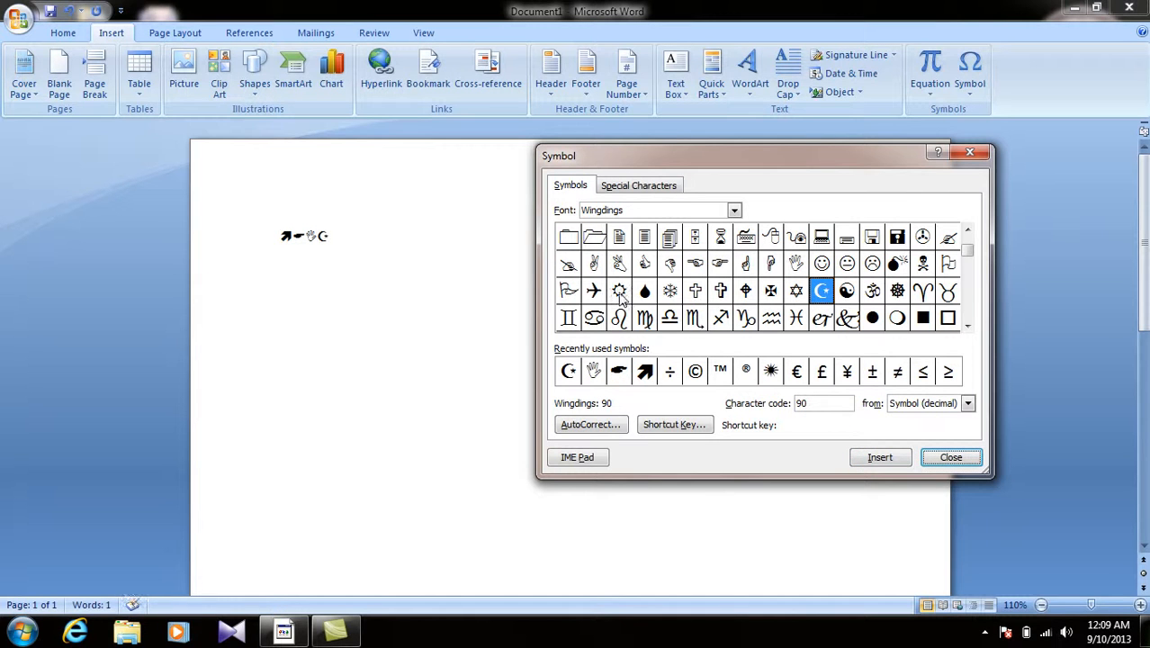
left_click(619, 263)
left_click(879, 457)
left_click(950, 458)
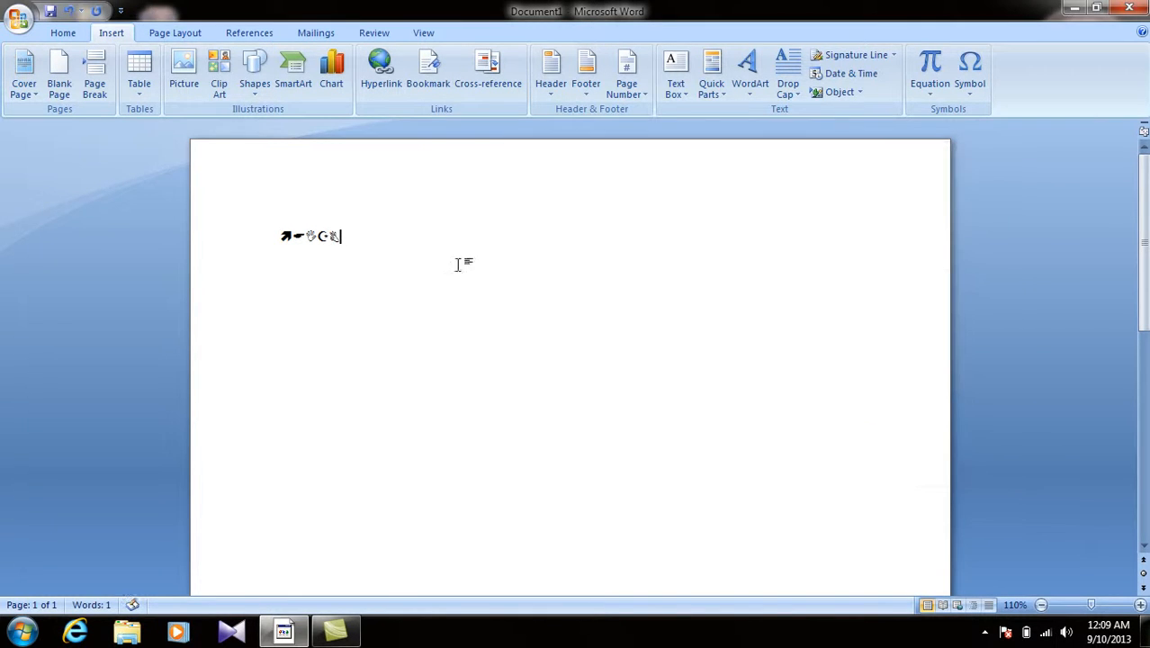
Enlarge all five inserted symbols to font size 90.
left_click_drag(449, 285, 2, 129)
left_click(63, 33)
left_click(300, 61)
left_click(300, 61)
left_click(309, 62)
left_click(309, 62)
left_click(309, 62)
left_click(309, 62)
left_click(309, 67)
Colour only the crescent and star symbol standard green.
left_click(615, 311)
left_click_drag(615, 311, 672, 311)
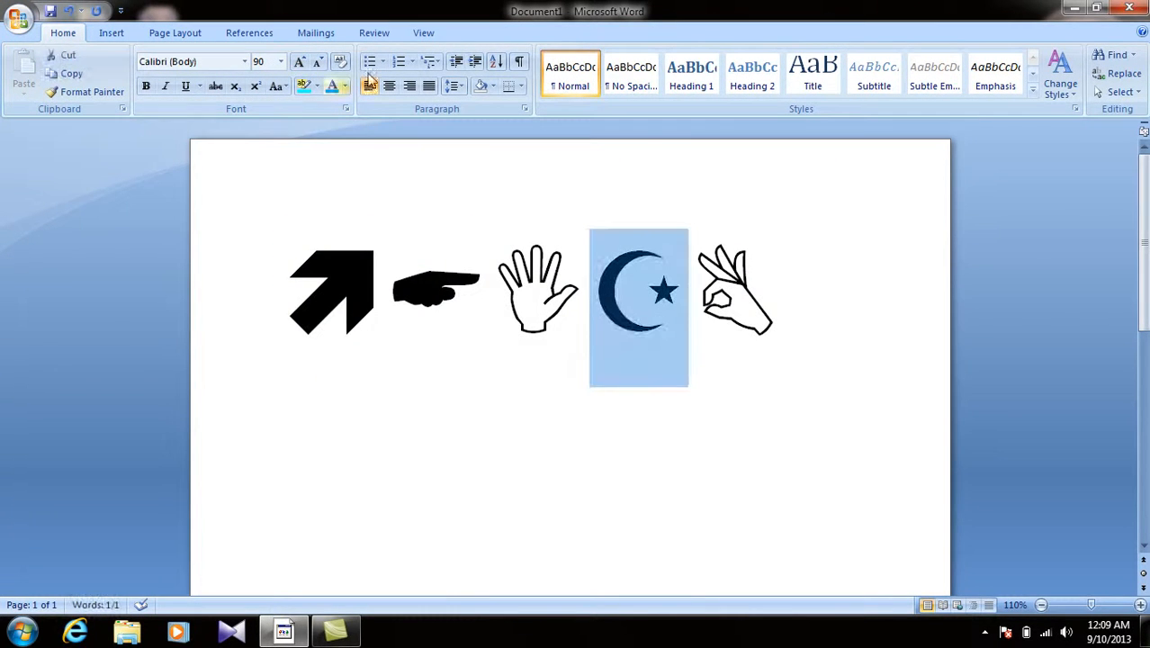
left_click(345, 86)
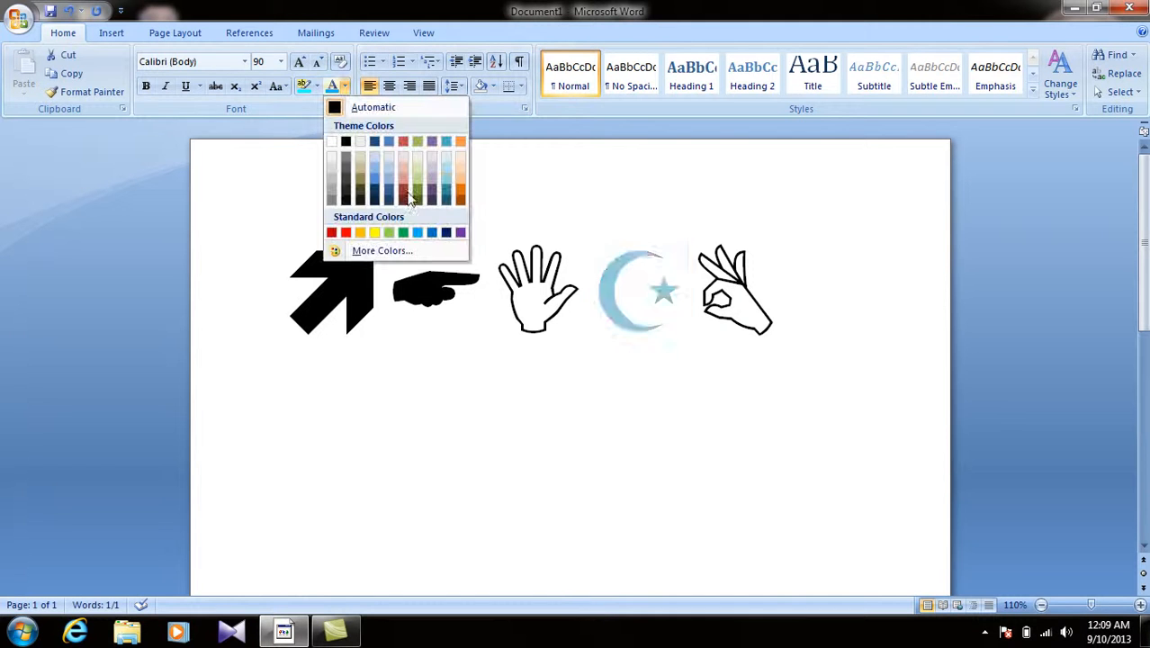
left_click(403, 233)
left_click(809, 405)
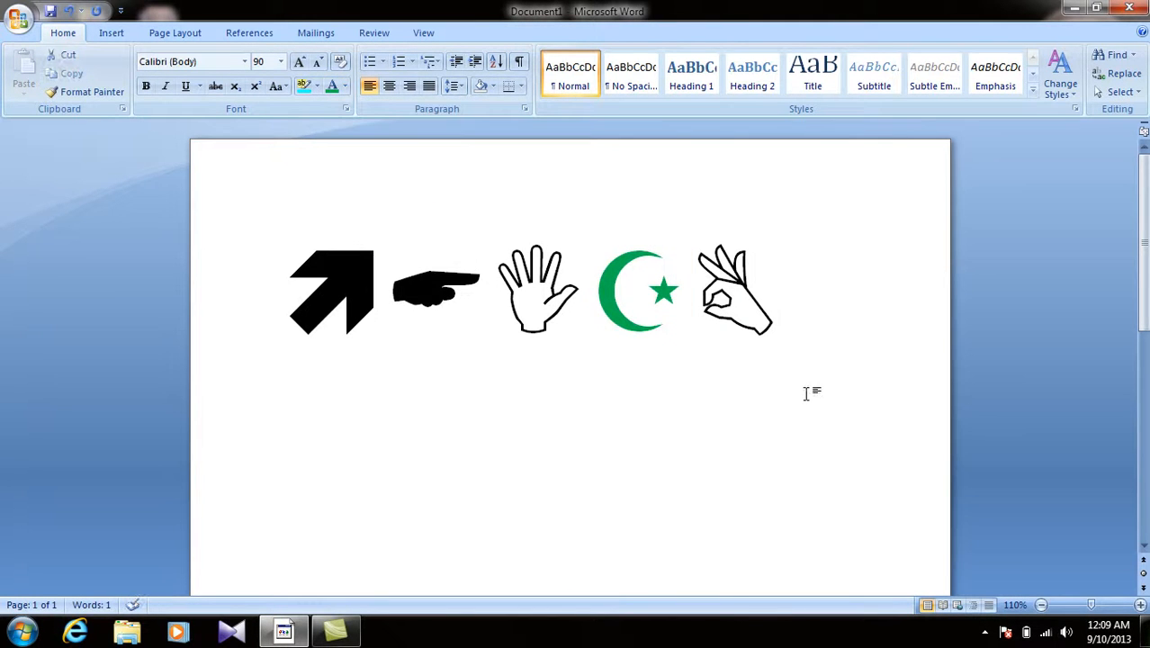
Select the whole symbol row and look through the Wingdings 3 characters in the full symbol set.
left_click_drag(821, 336, 23, 275)
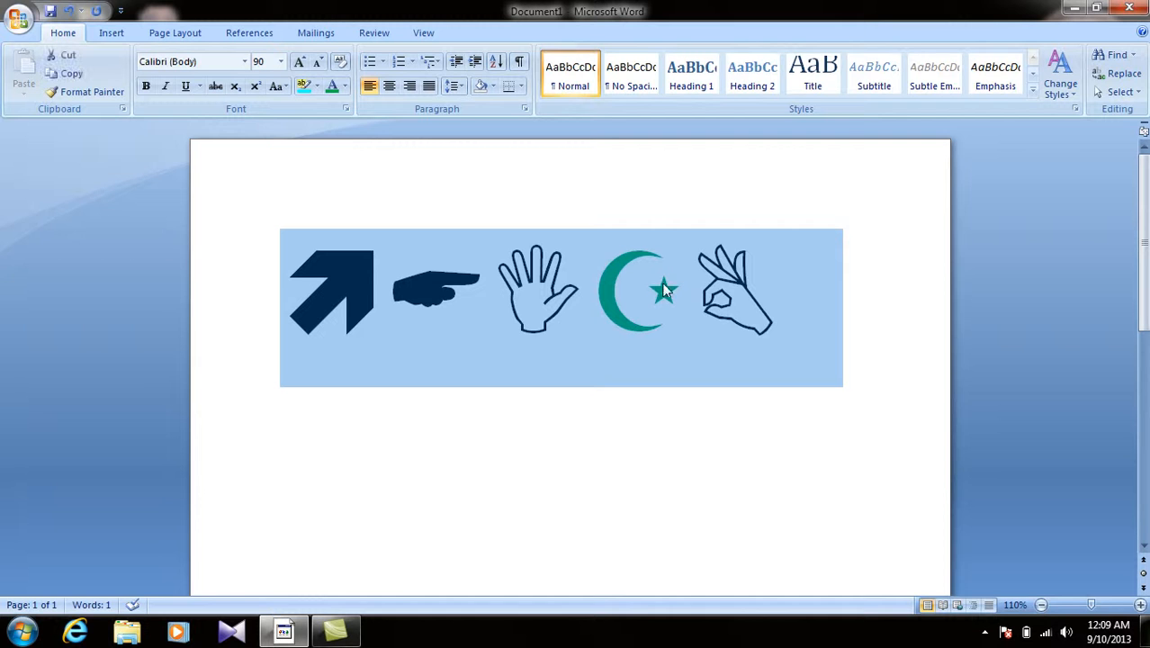
left_click(109, 39)
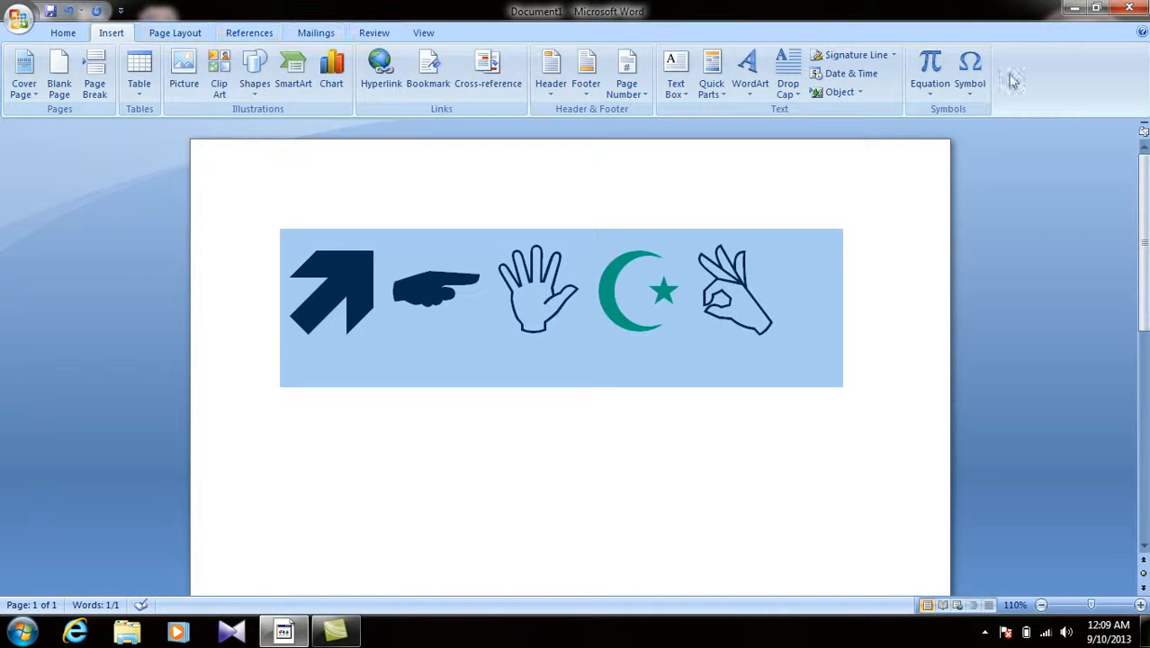
left_click(972, 86)
left_click(988, 214)
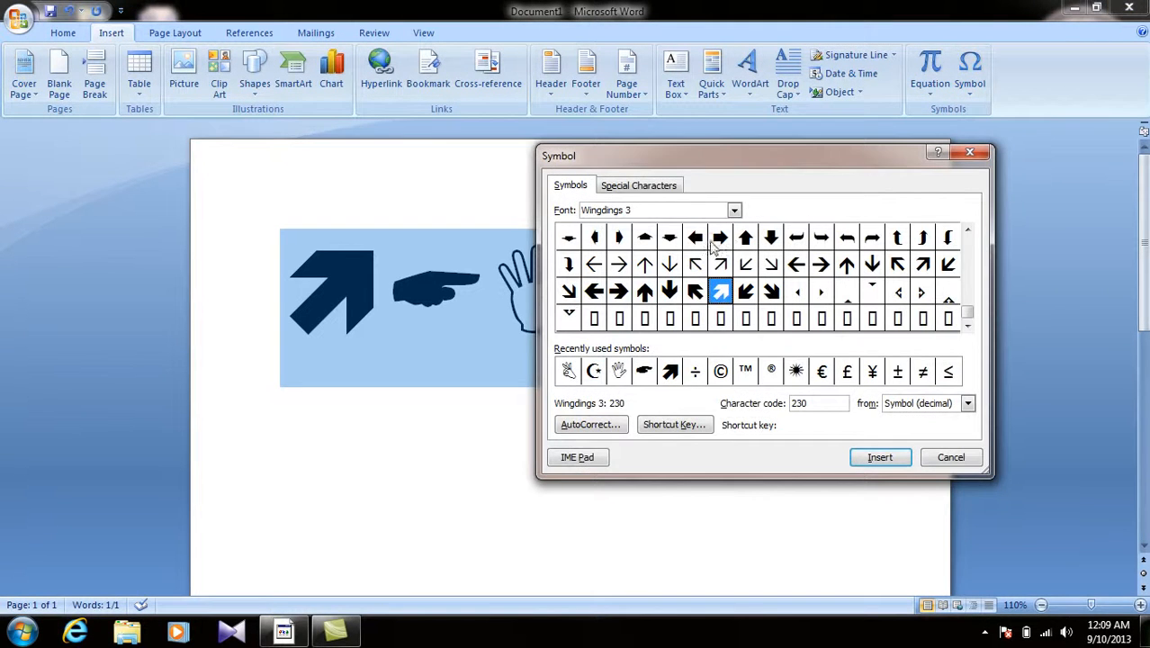
left_click_drag(673, 154, 666, 139)
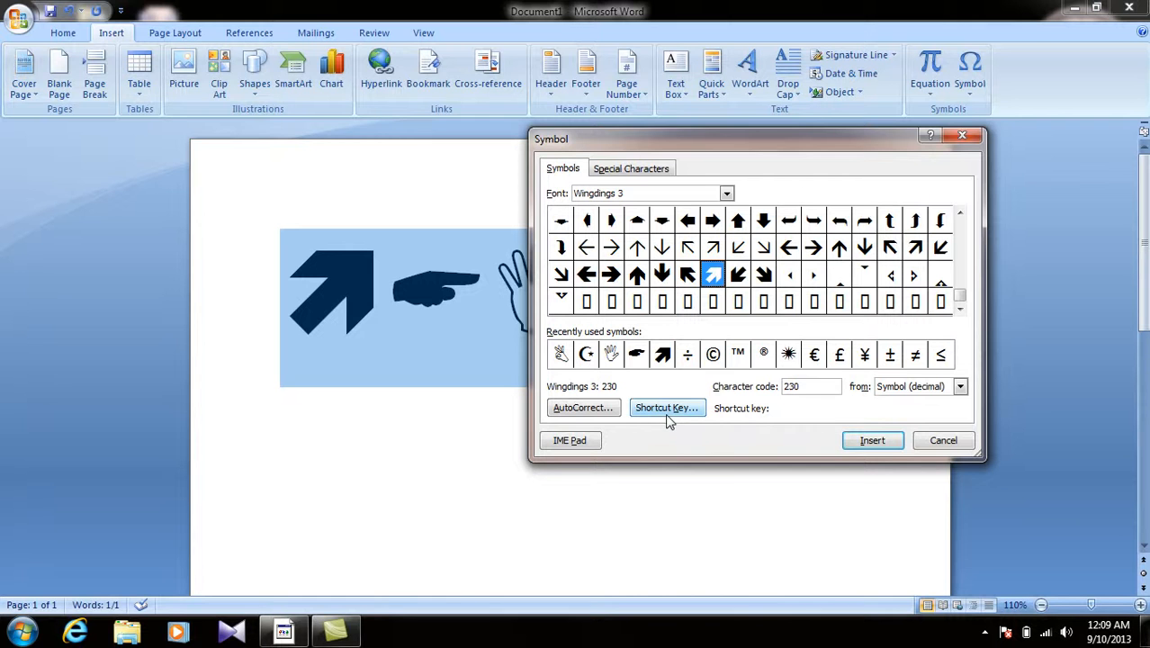
left_click(586, 356)
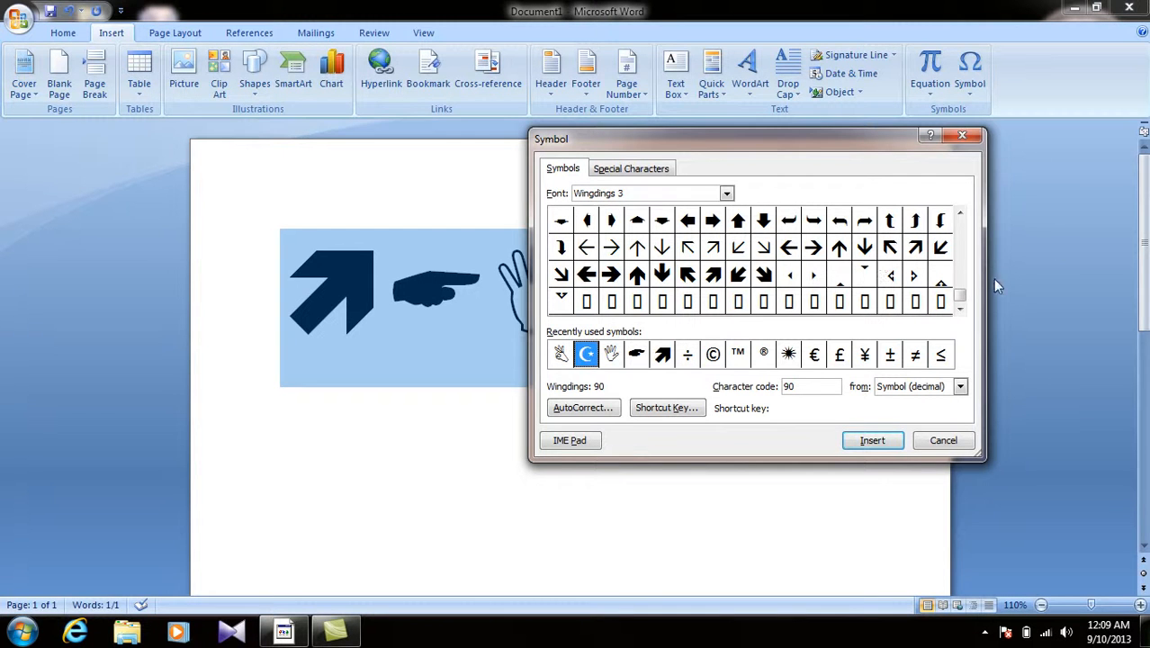
left_click_drag(962, 296, 962, 232)
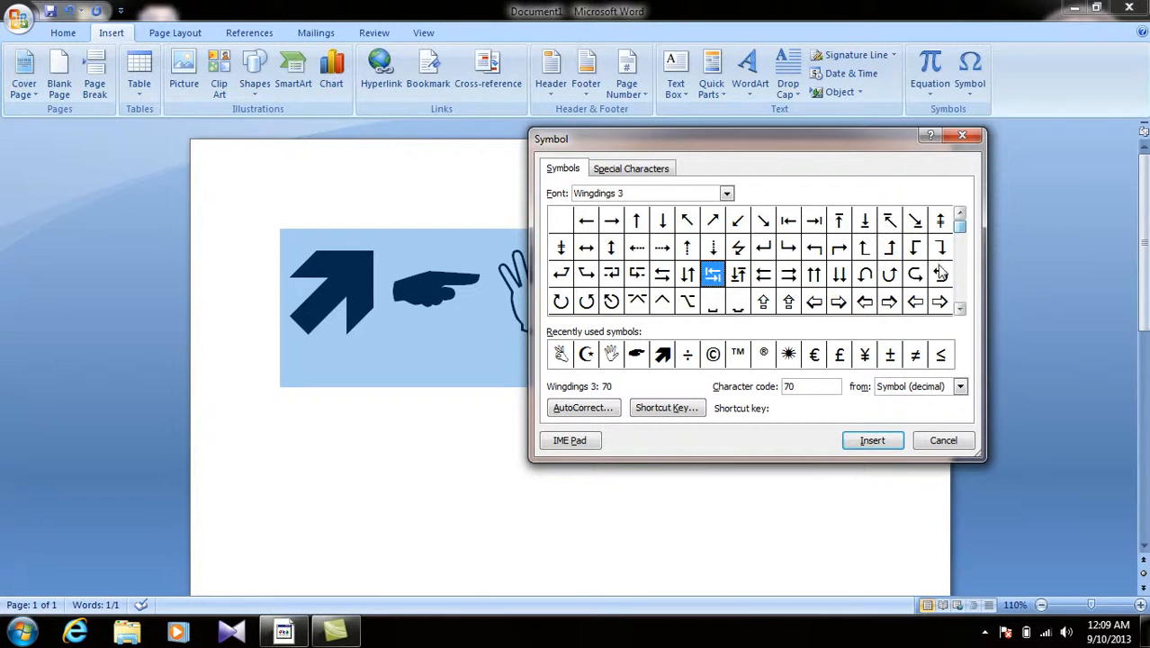
left_click(961, 309)
left_click(961, 308)
left_click(961, 309)
left_click(961, 309)
left_click(961, 309)
left_click(961, 309)
left_click(961, 309)
left_click(961, 309)
left_click(962, 309)
left_click(961, 309)
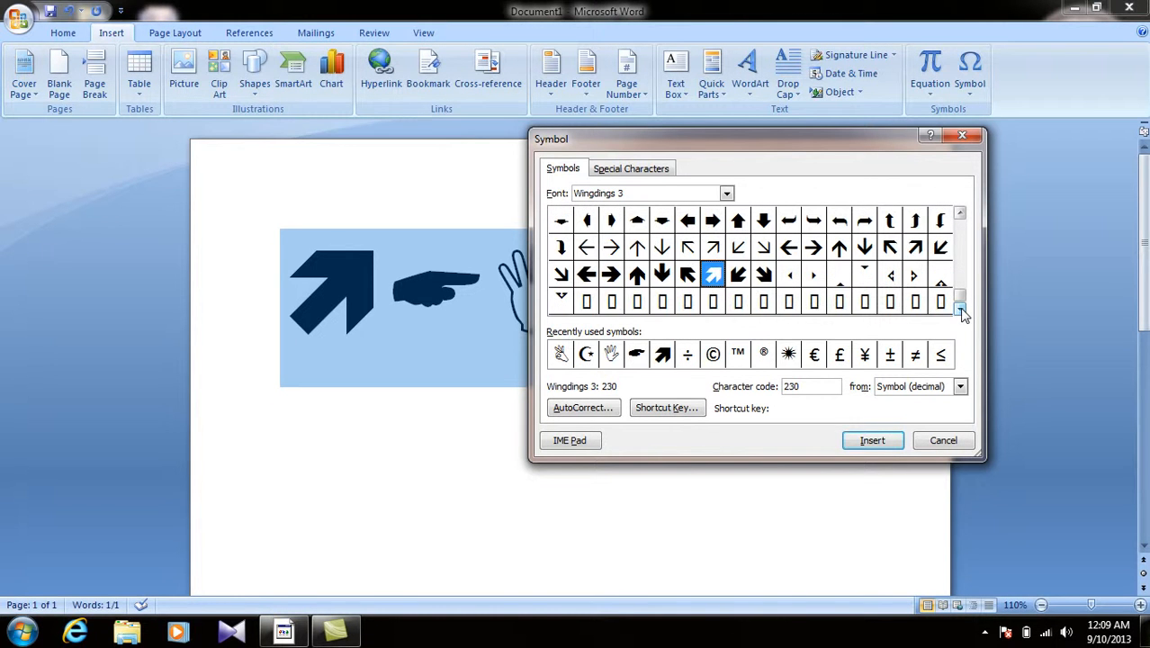
Assign the shortcut Alt+Ctrl+Num 1 to the Wingdings crescent and star symbol, character code 90, and leave the symbol dialog.
left_click(586, 356)
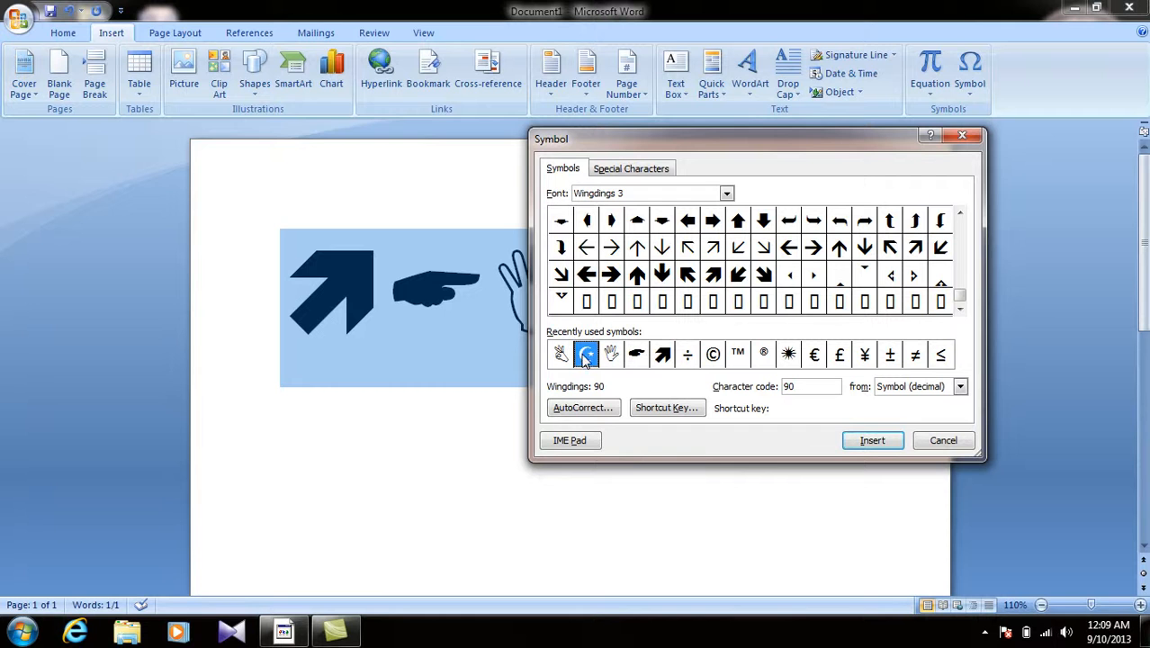
left_click(666, 410)
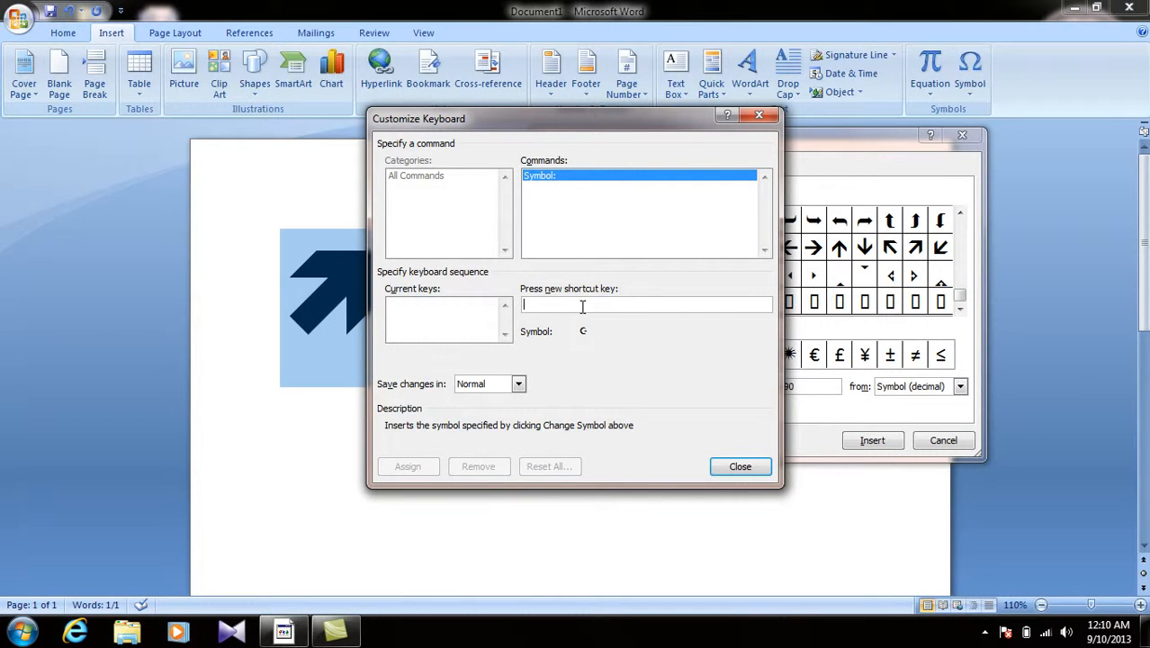
key("ctrl+alt+KP_1")
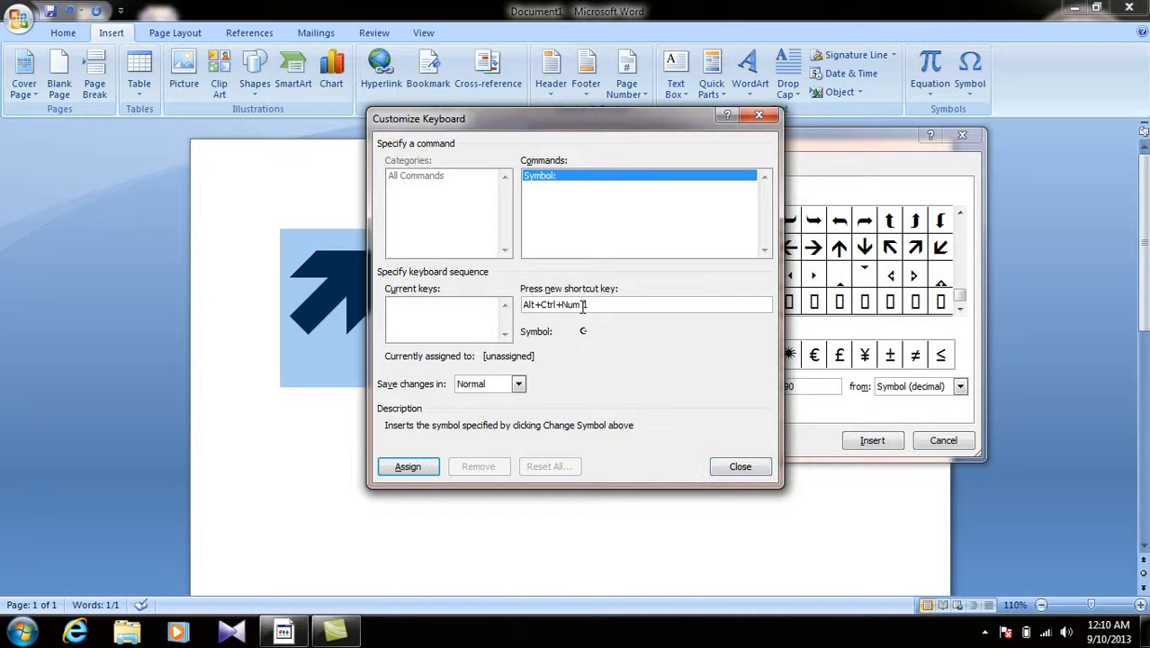
left_click_drag(586, 305, 399, 300)
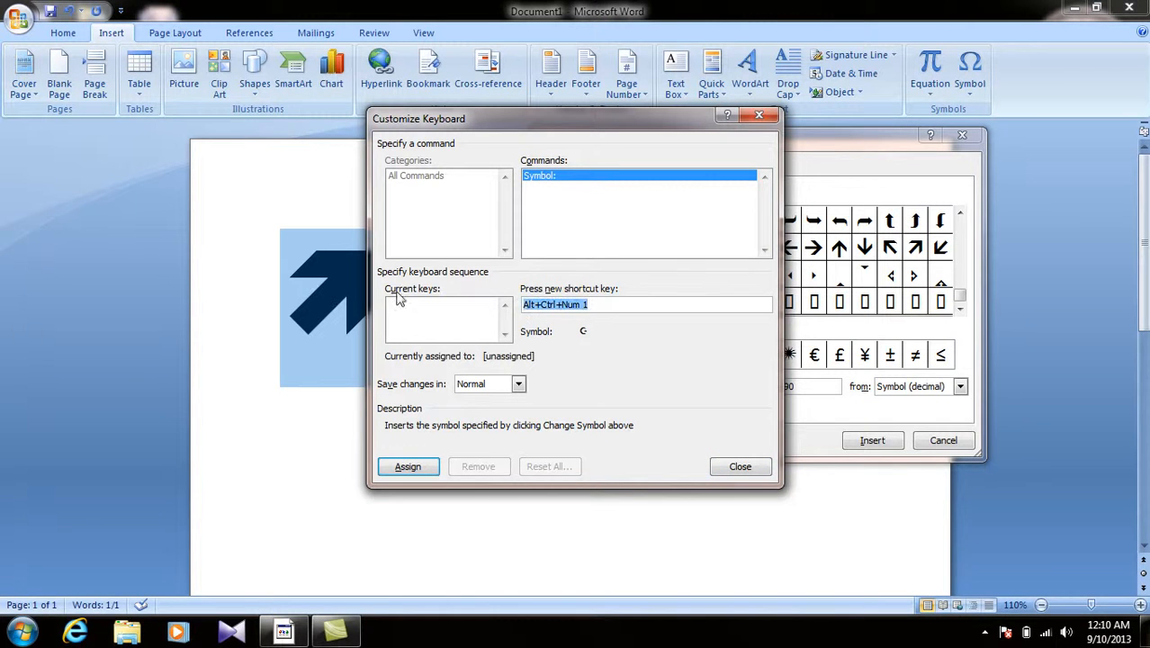
left_click(607, 305)
left_click_drag(598, 305, 527, 306)
left_click(631, 307)
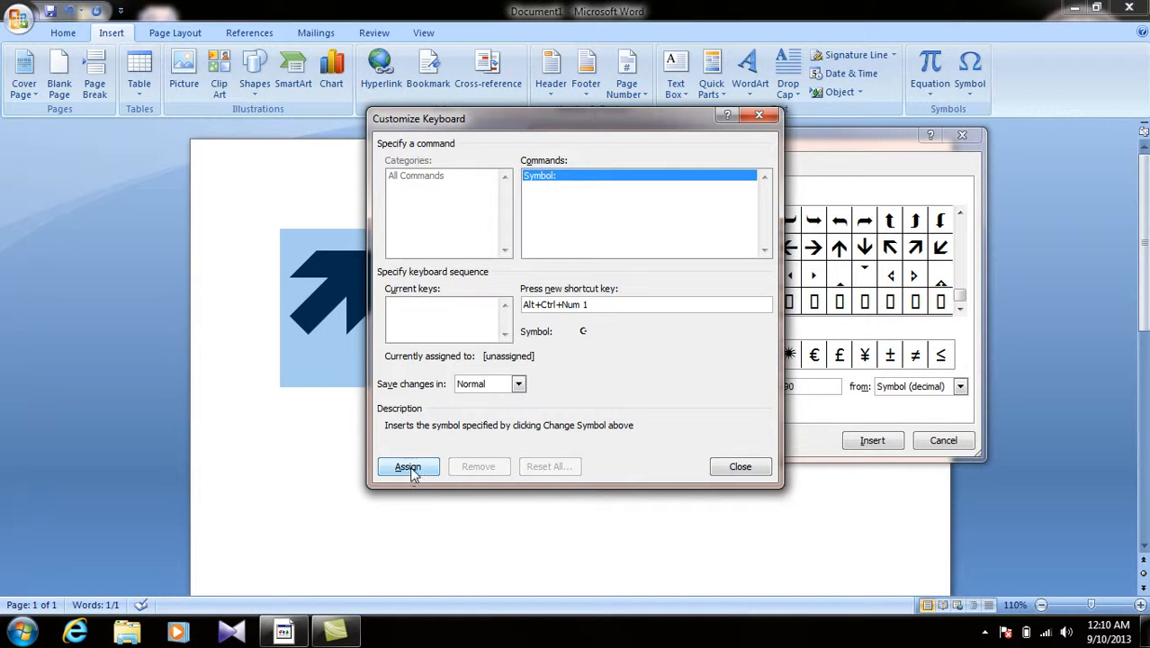
left_click(416, 467)
left_click(740, 466)
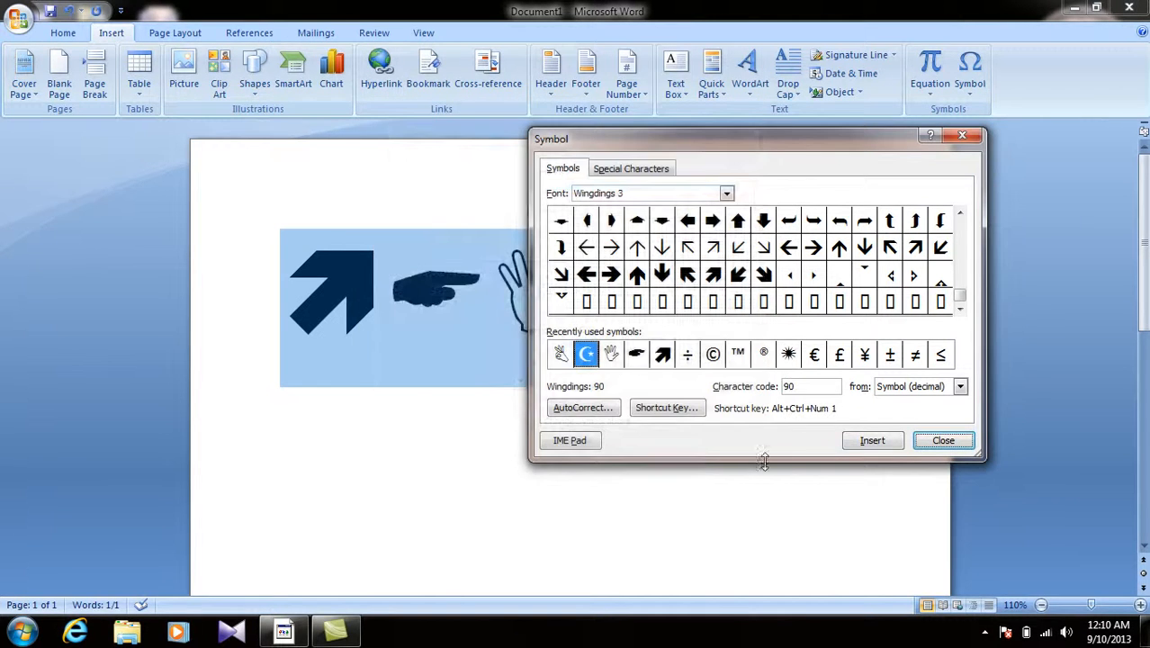
left_click(937, 440)
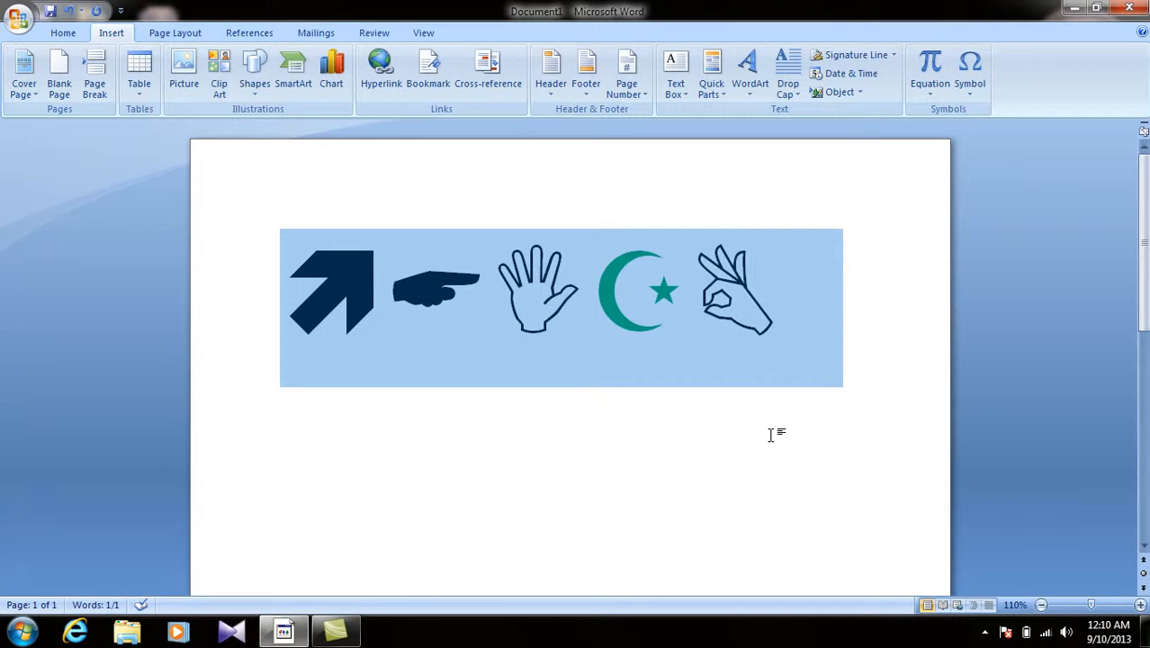
Replace the selected symbols with three rows of crescent and star symbols, using the symbol's assigned shortcut.
key("Delete")
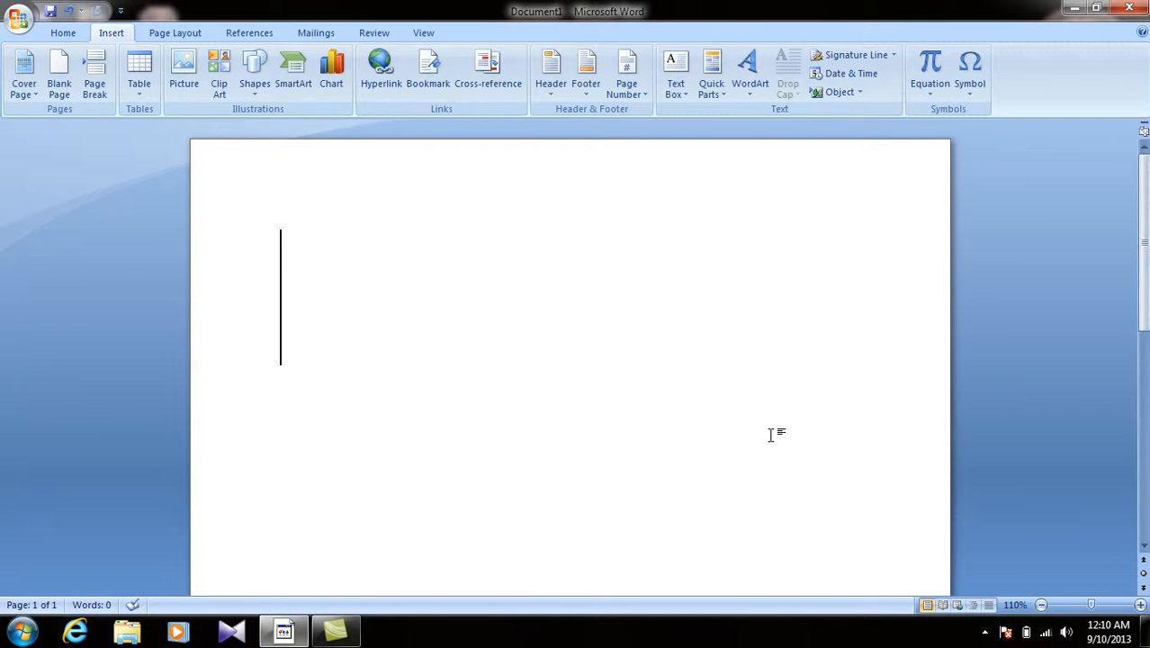
key("ctrl+alt+KP_1")
key("ctrl+alt+KP_1")
key("ctrl+alt+KP_1")
key("ctrl+alt+KP_1")
key("ctrl+alt+KP_1")
key("ctrl+alt+KP_1")
key("ctrl+alt+KP_1")
key("ctrl+alt+KP_1")
key("ctrl+alt+KP_1")
key("ctrl+alt+KP_1")
key("ctrl+alt+KP_1")
key("ctrl+alt+KP_1")
key("ctrl+alt+KP_1")
key("ctrl+alt+KP_1")
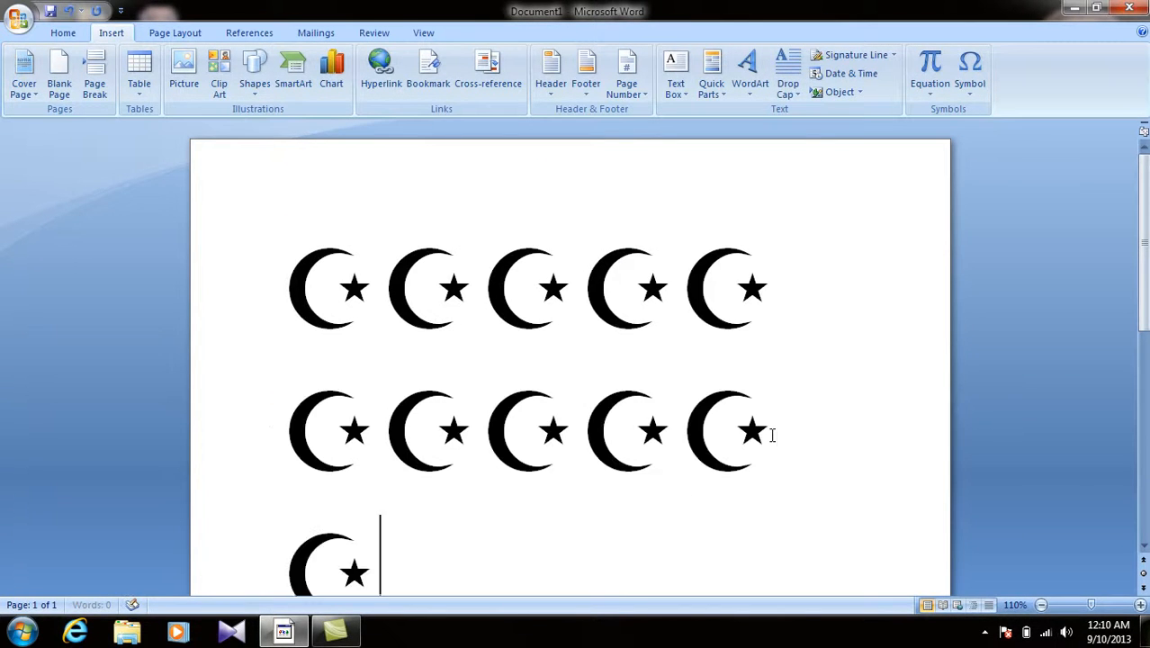
key("ctrl+alt+KP_1")
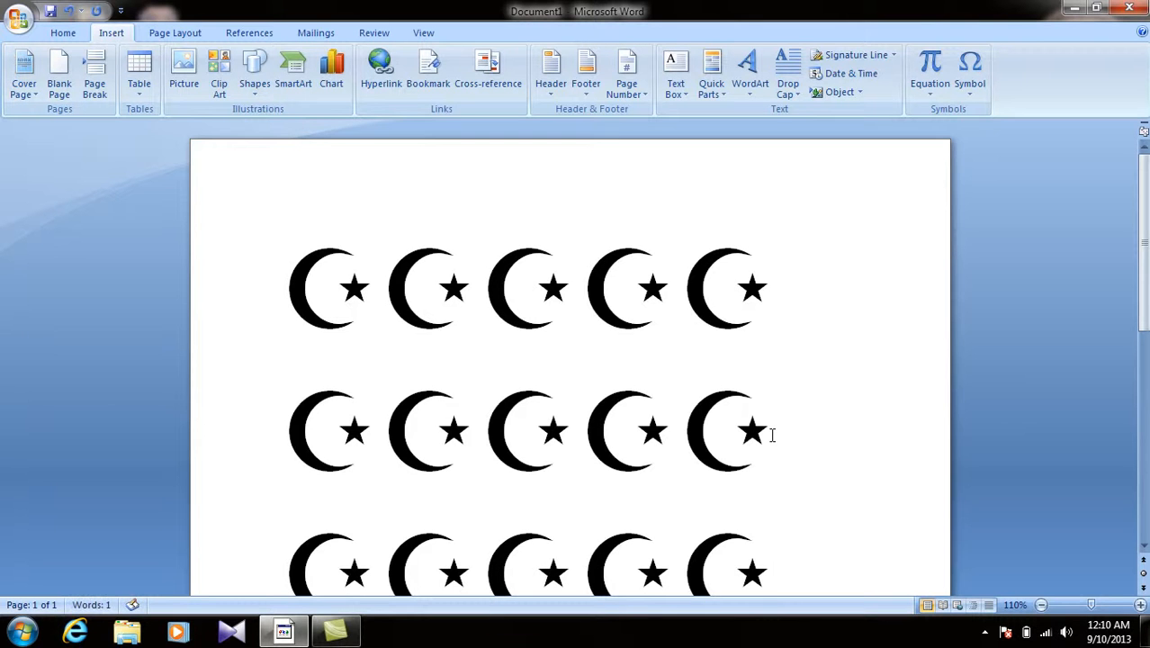
Clear the document and assign the shortcut Alt+Ctrl+Num 2 to the Wingdings right-pointing hand, character code 70.
key("ctrl+a")
key("Delete")
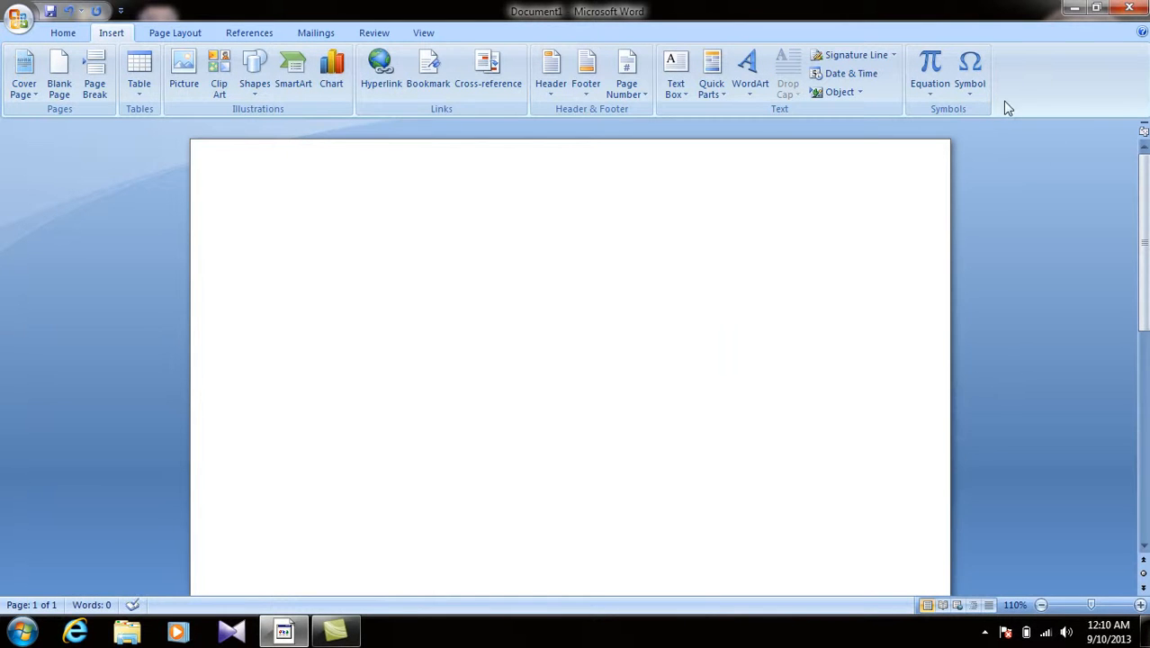
left_click(972, 86)
left_click(985, 216)
left_click(713, 273)
left_click(668, 409)
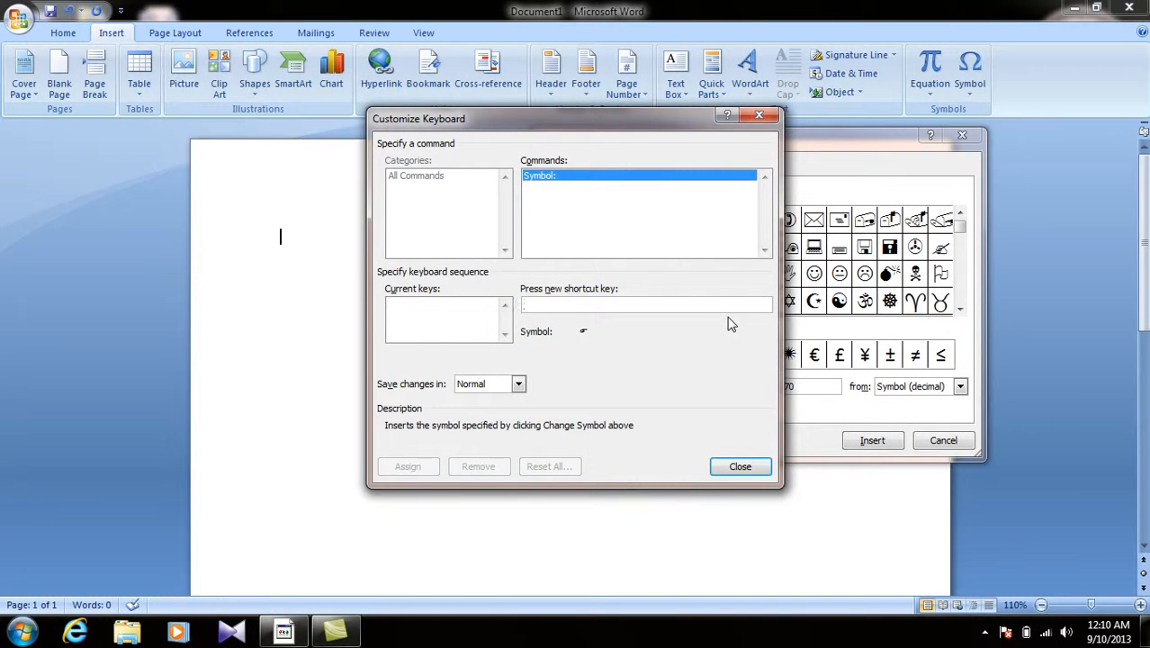
key("ctrl+alt+KP_2")
left_click(410, 465)
left_click(740, 466)
left_click(943, 440)
Test the assigned shortcuts by inserting the crescent and star and the pointing hand, and clear the page again.
key("ctrl+alt+KP_2")
key("ctrl+alt+KP_2")
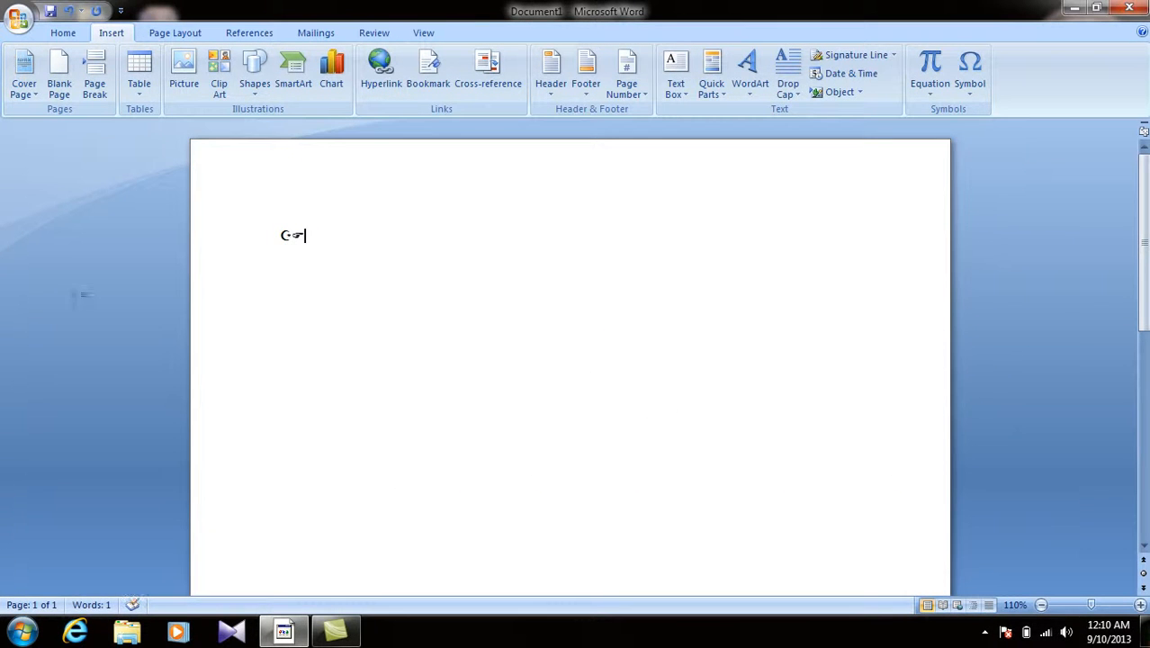
key("ctrl+a")
key("Delete")
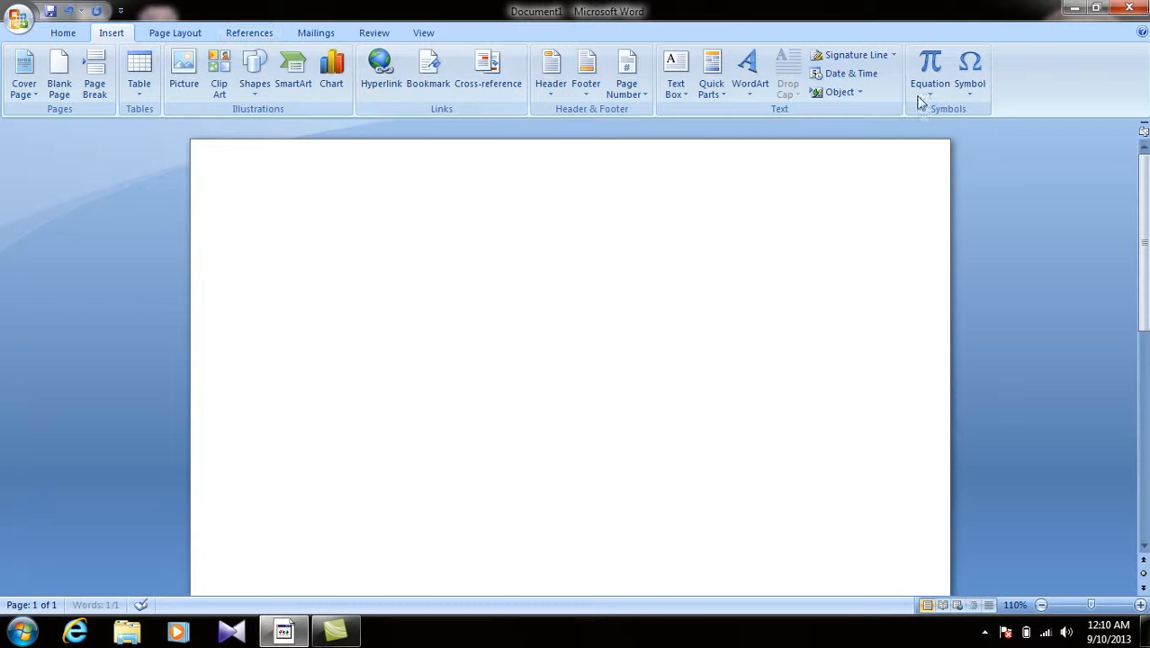
Examine the list of special characters, such as Copyright, Registered, Ellipsis, quotes and Nonbreaking Space, with their shortcut keys.
left_click(973, 97)
left_click(1001, 221)
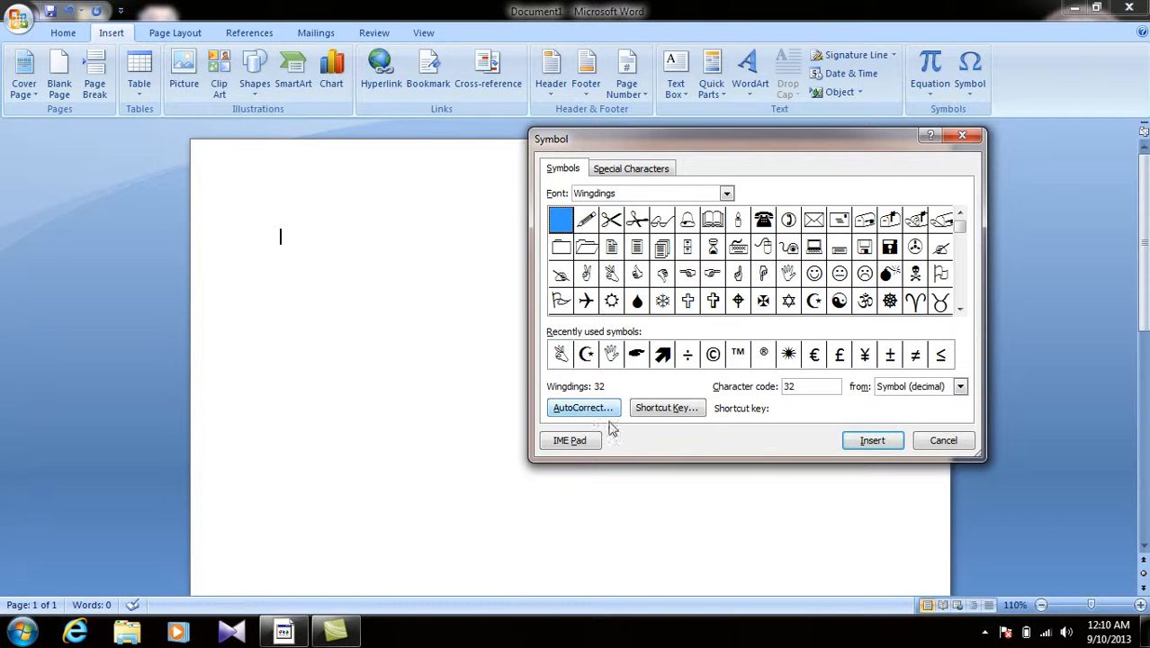
left_click(631, 170)
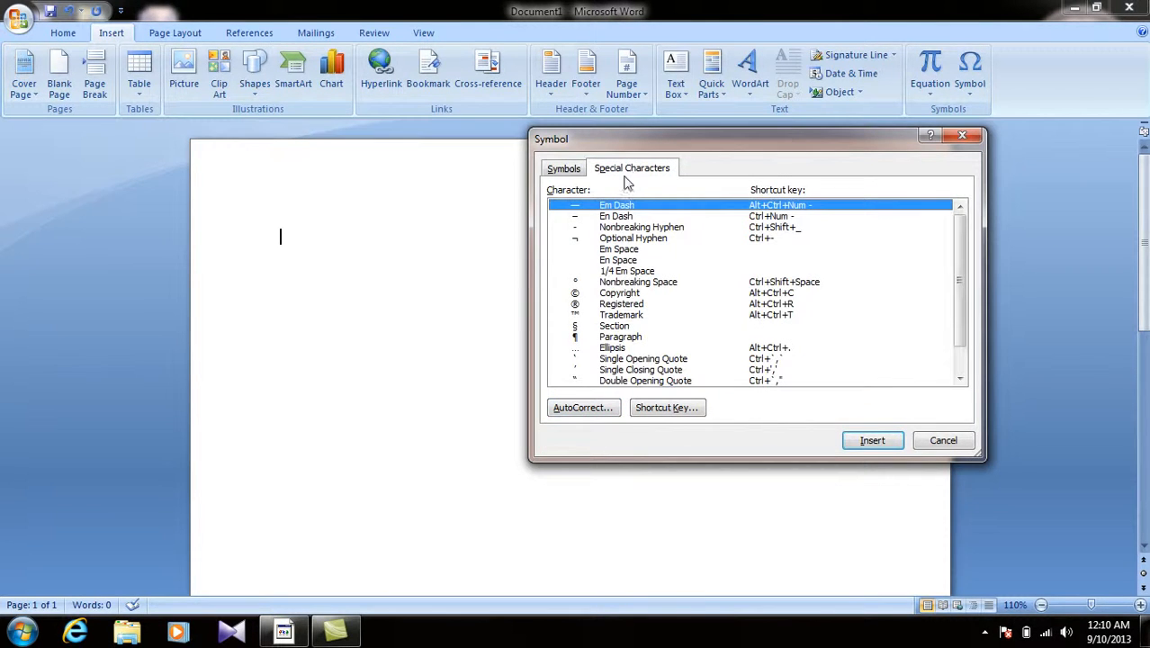
left_click(628, 227)
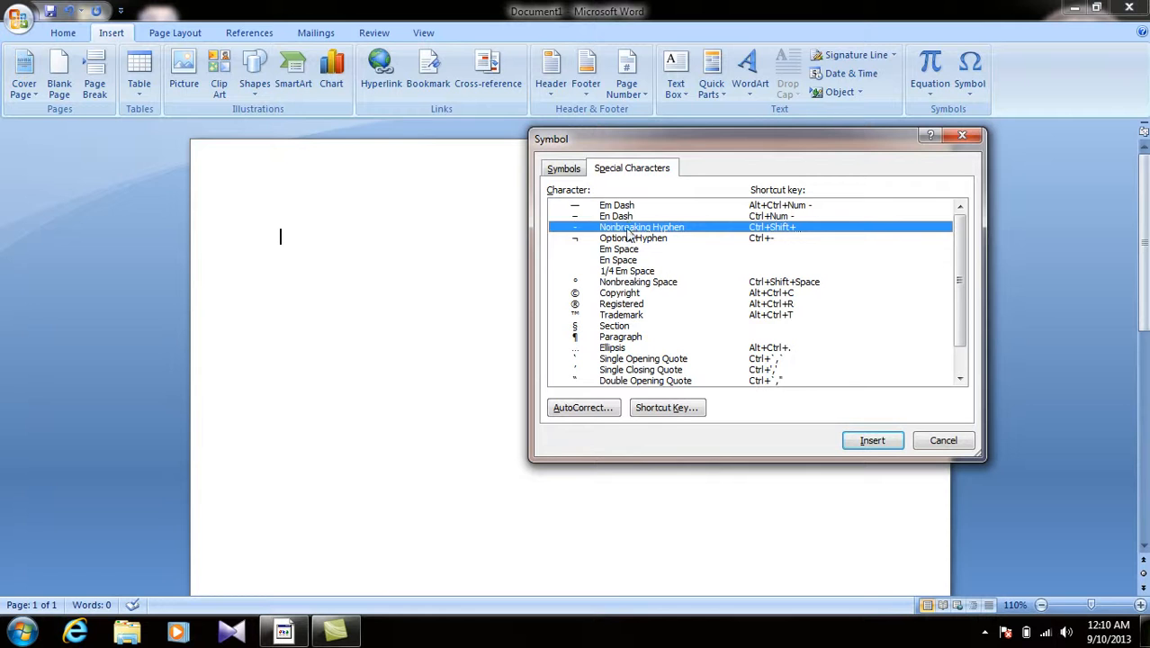
left_click(612, 306)
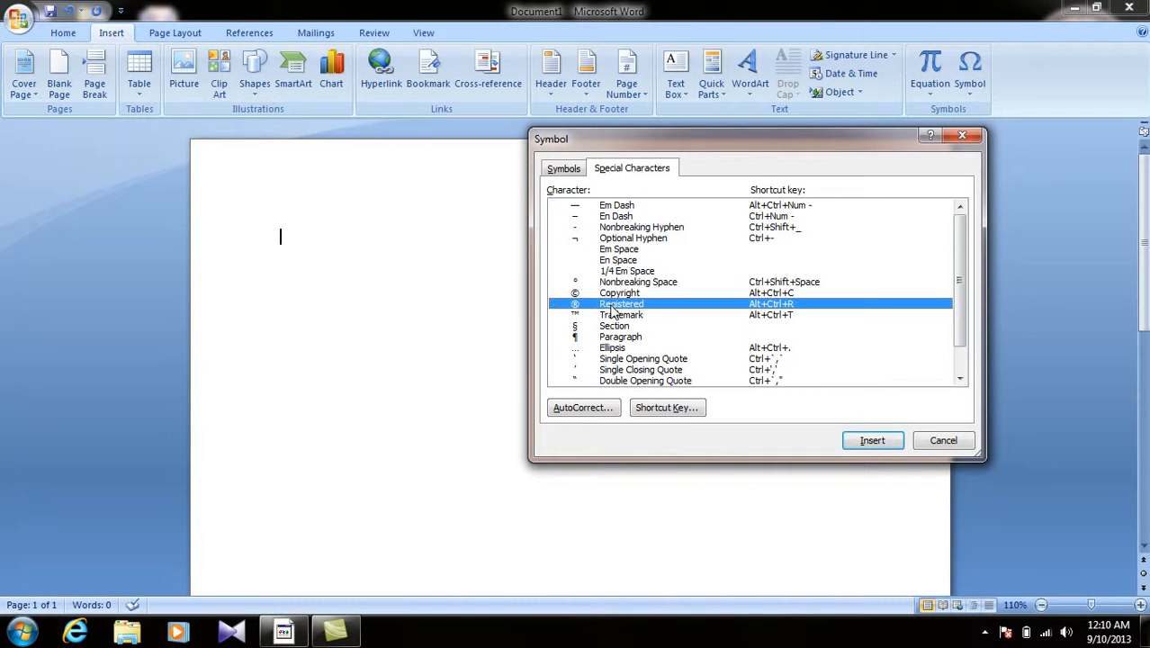
left_click(797, 295)
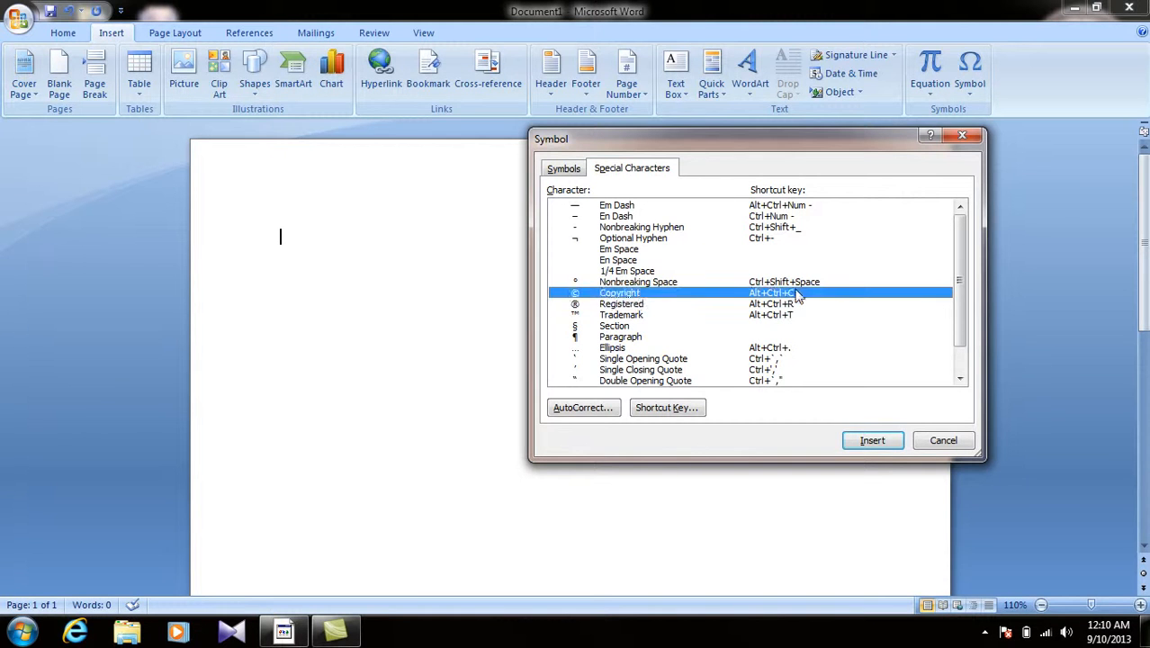
left_click(791, 326)
left_click(791, 315)
left_click(789, 326)
left_click(788, 349)
scroll(783, 355, "down", 1)
left_click(655, 359)
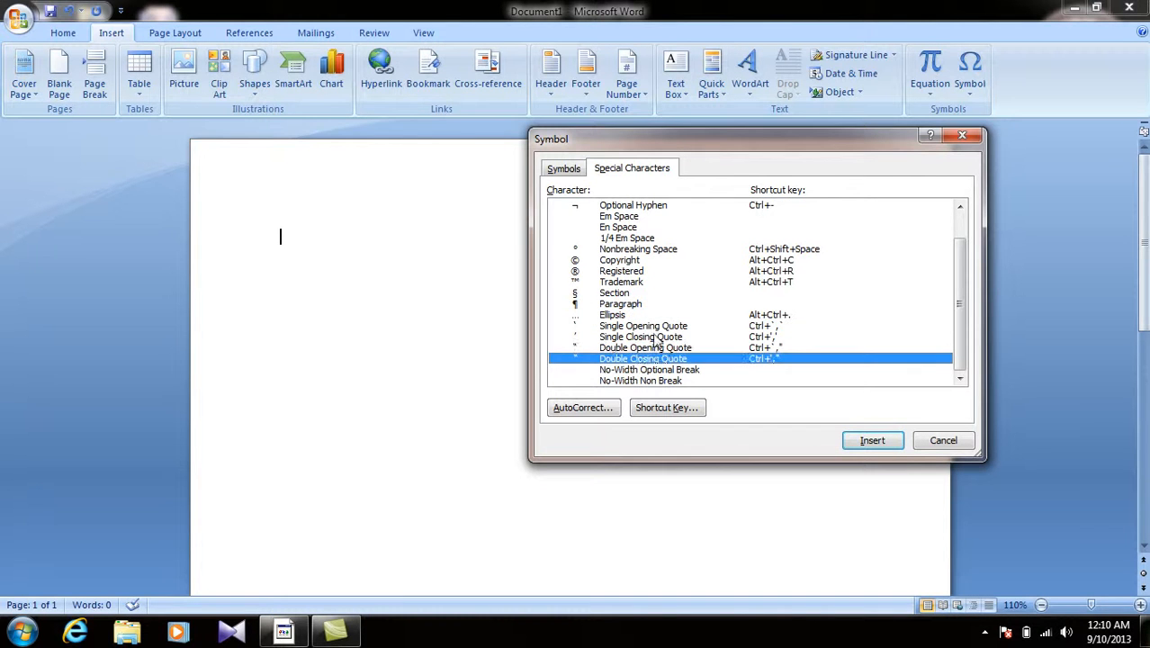
scroll(655, 347, "up", 1)
left_click(618, 241)
left_click(617, 272)
left_click(657, 284)
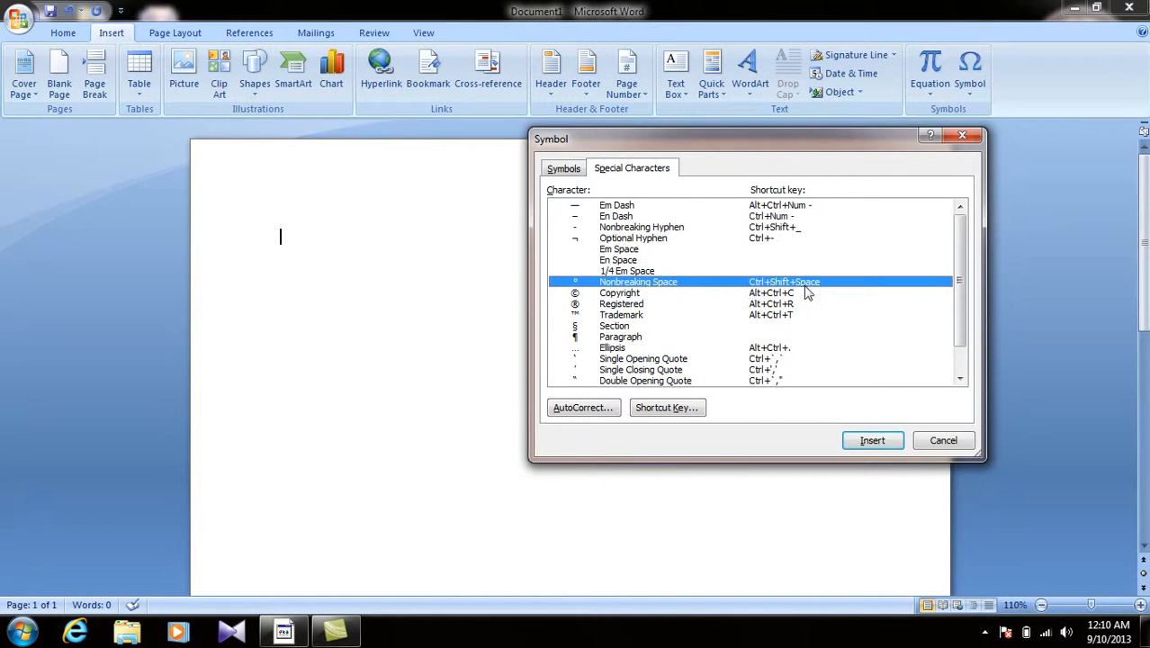
Close the special characters list and try the Nonbreaking Space shortcut on the blank page.
left_click(944, 440)
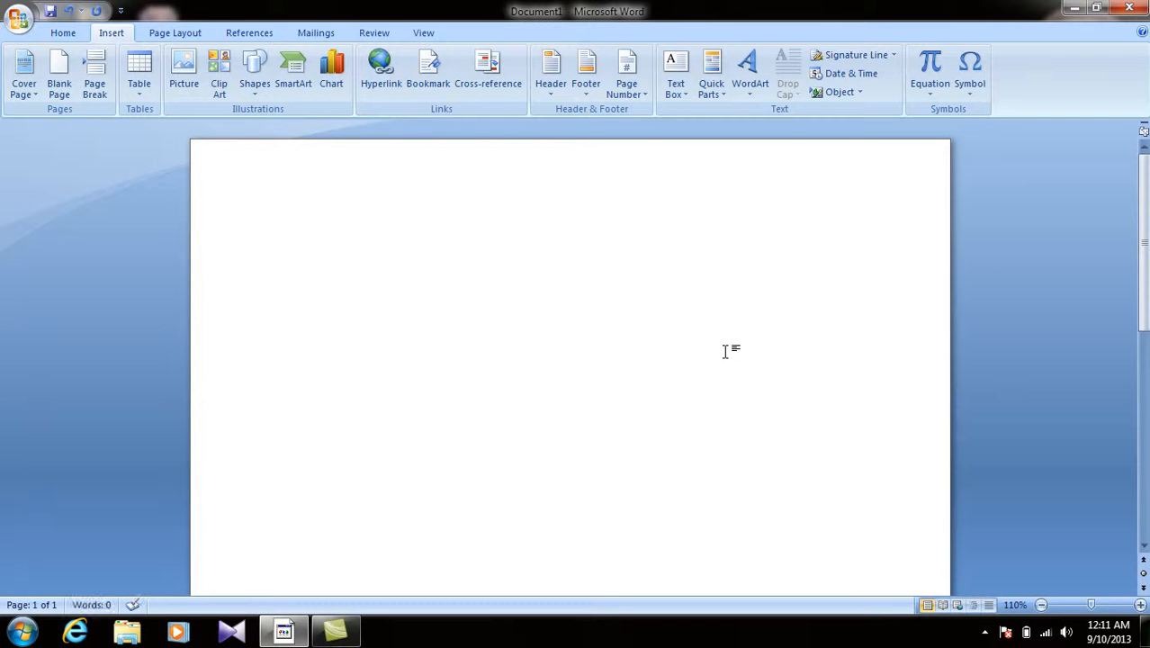
key("alt+space")
key("Escape")
key("alt+space")
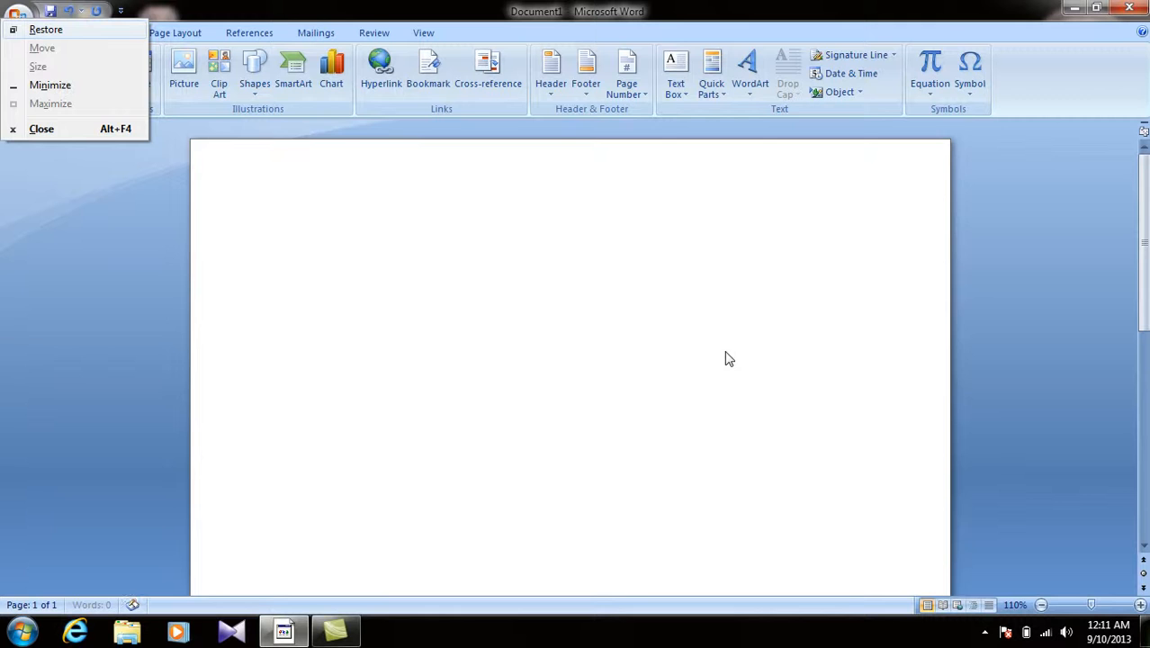
left_click_drag(671, 448, 191, 160)
key("Delete")
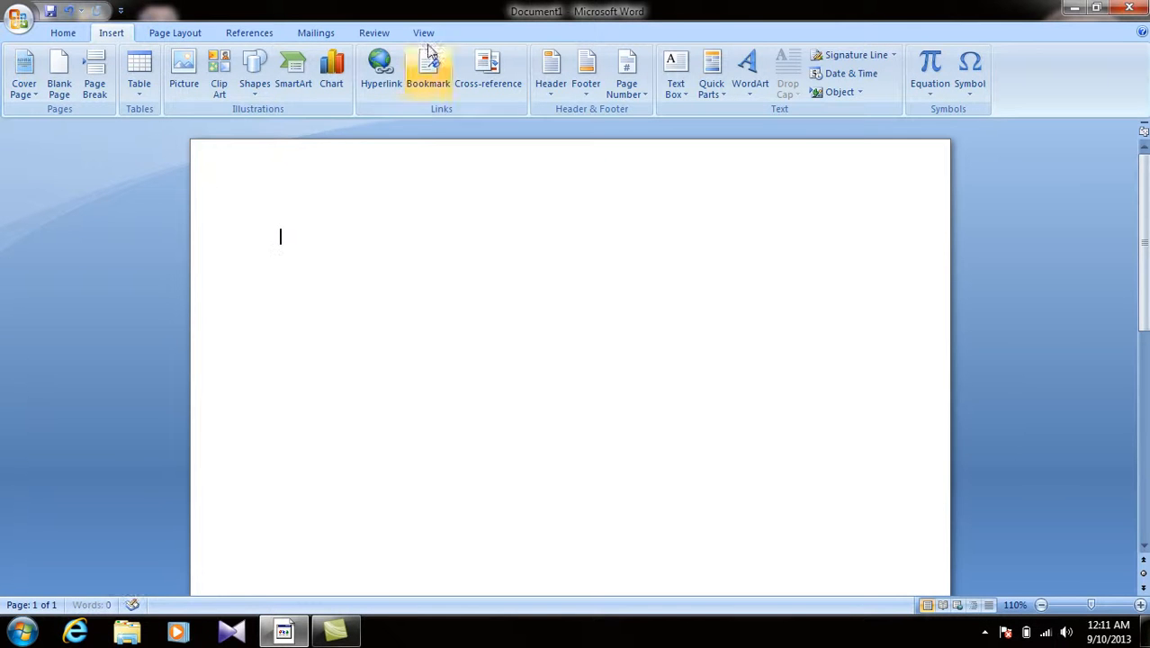
Look up the shortcut keys of the Nonbreaking Space and Copyright entries among the special characters.
left_click(974, 99)
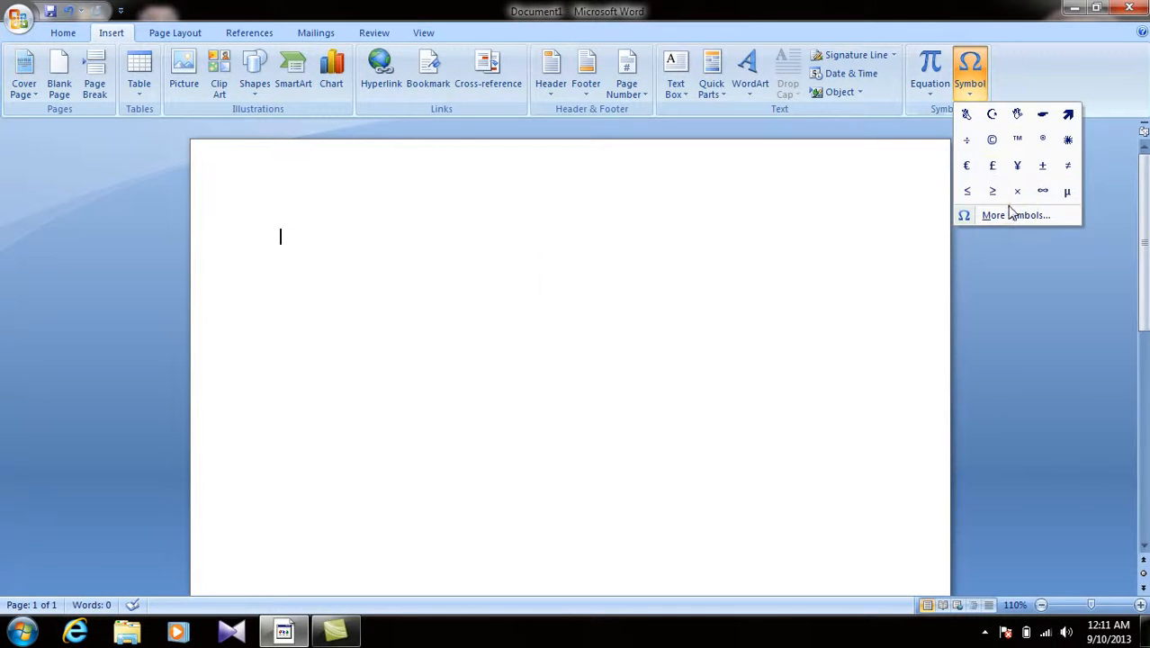
left_click(1009, 216)
left_click(639, 169)
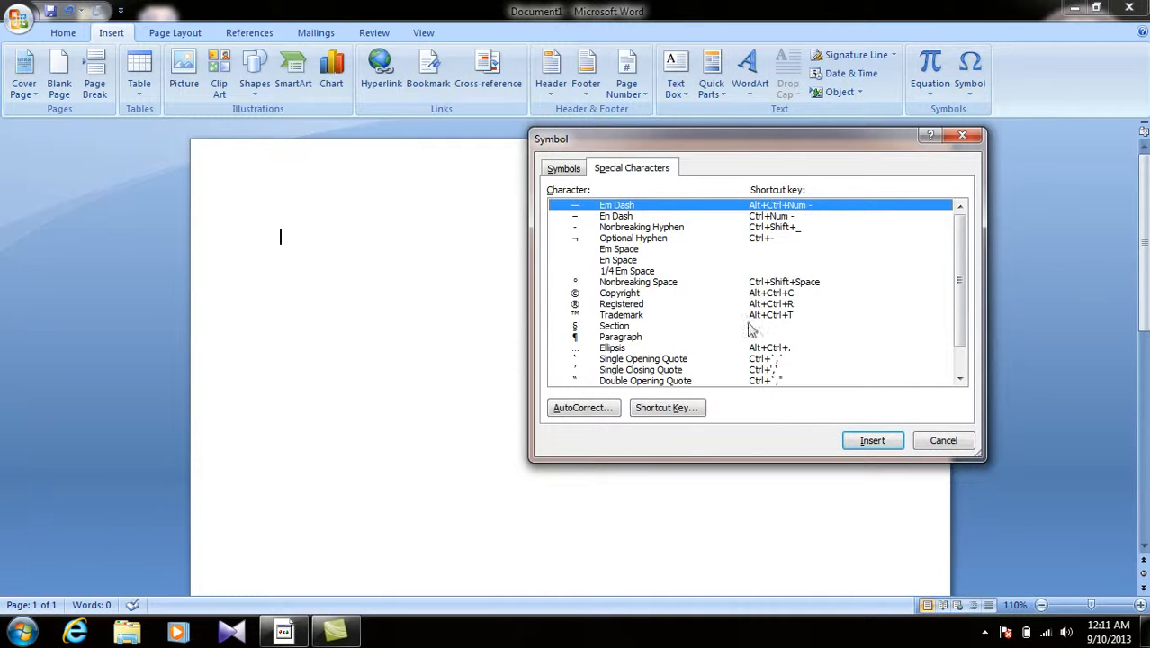
left_click(612, 282)
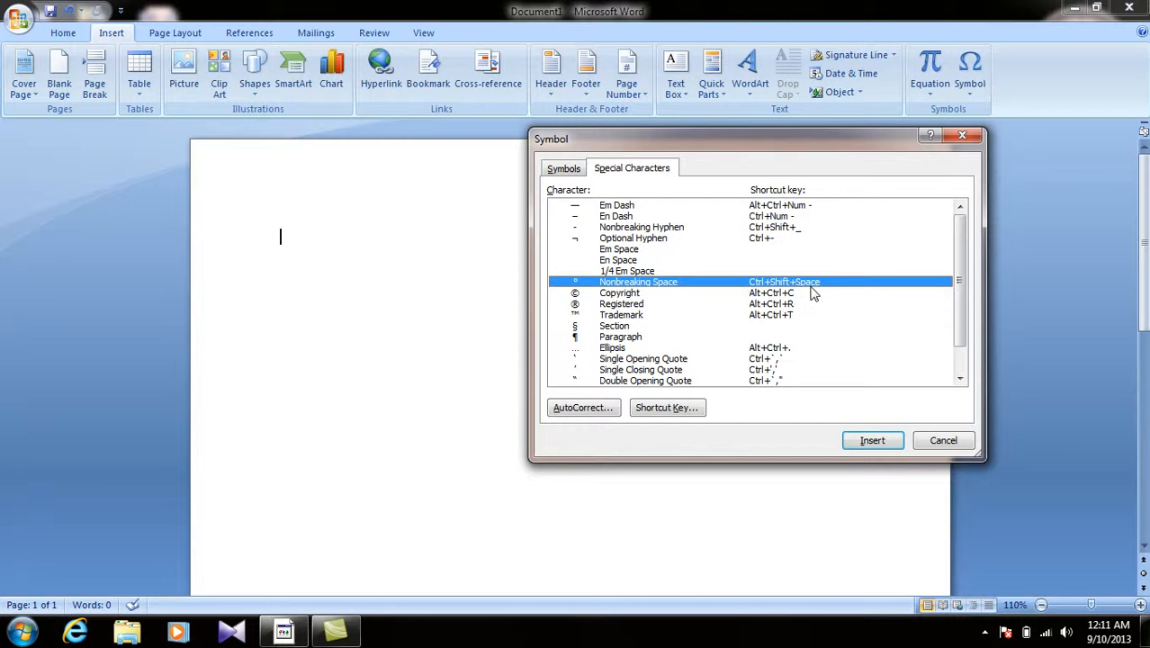
left_click(777, 294)
left_click(786, 285)
left_click(782, 294)
left_click(940, 439)
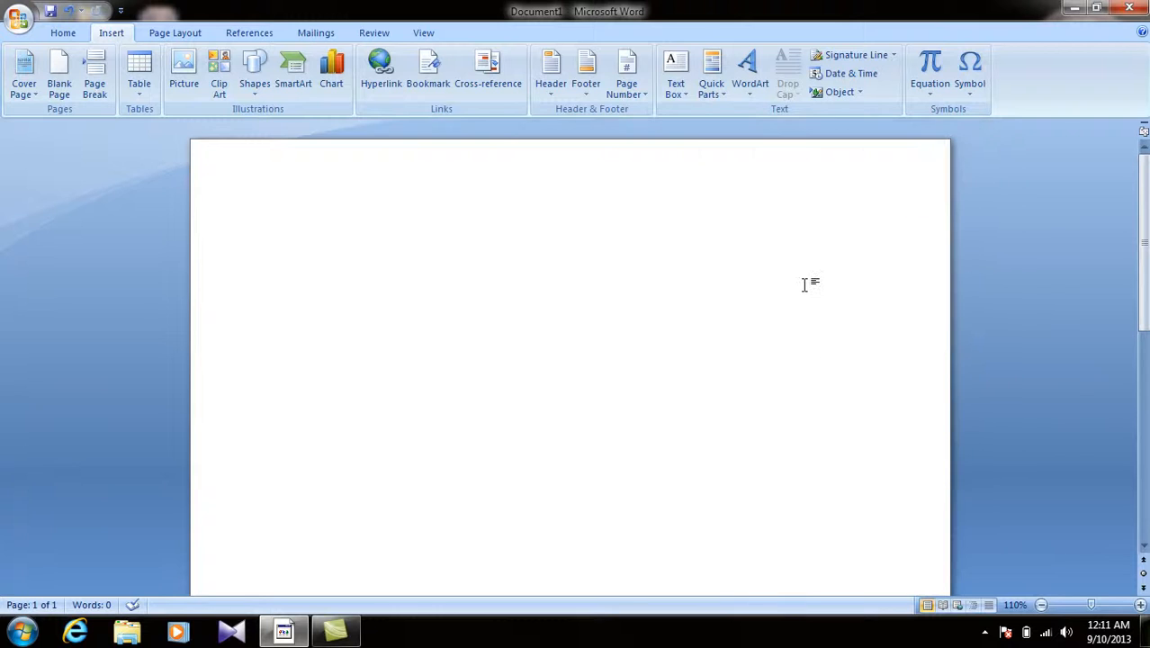
Insert the Copyright, Registered and Trademark characters with their built-in shortcuts and clear the page.
key("ctrl+alt+c")
key("ctrl+alt+r")
key("ctrl+alt+t")
left_click_drag(413, 232, 262, 308)
key("Delete")
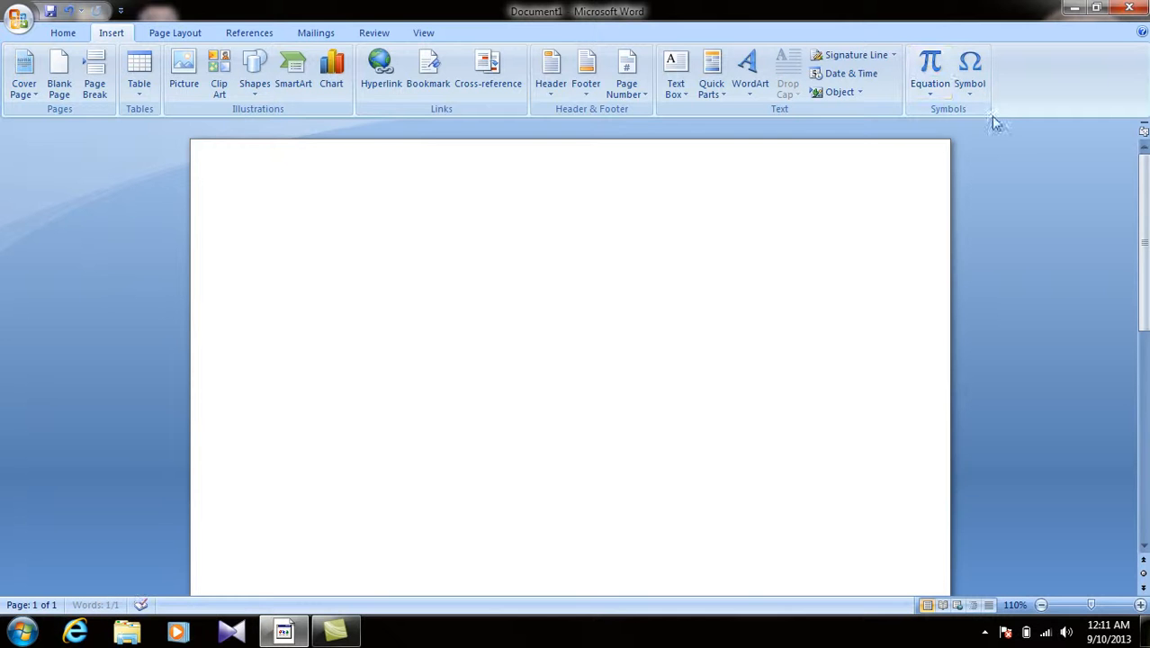
Review the rest of the special characters list down to the no-width breaks and close it.
left_click(971, 88)
left_click(990, 216)
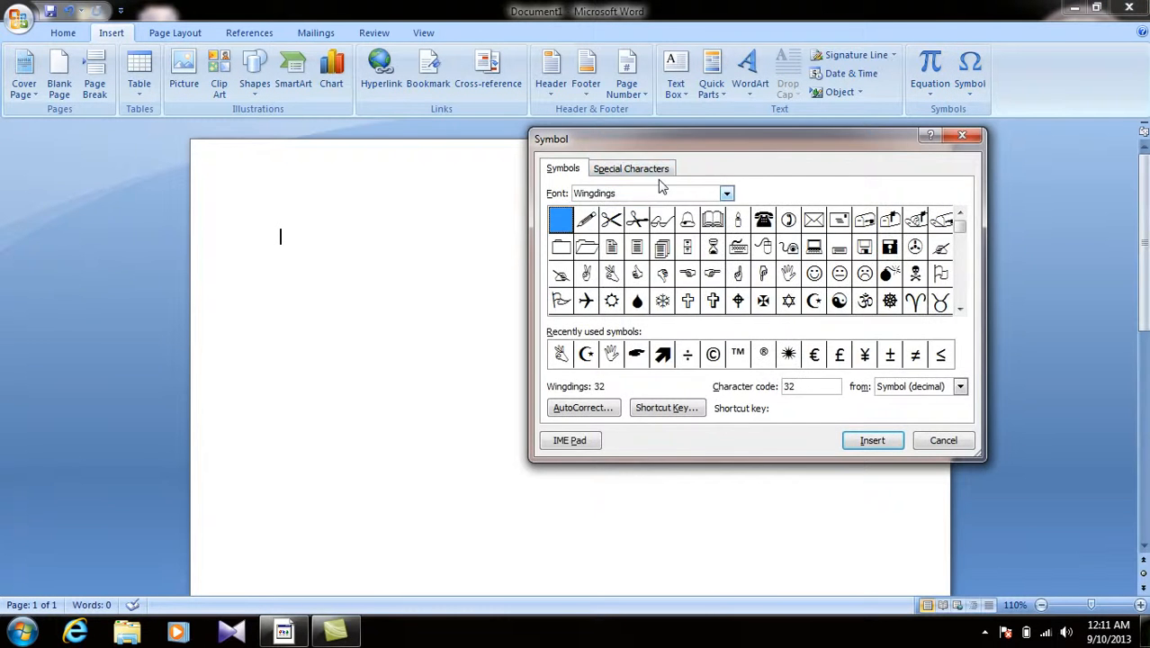
left_click(631, 168)
left_click(639, 283)
scroll(639, 360, "down", 1)
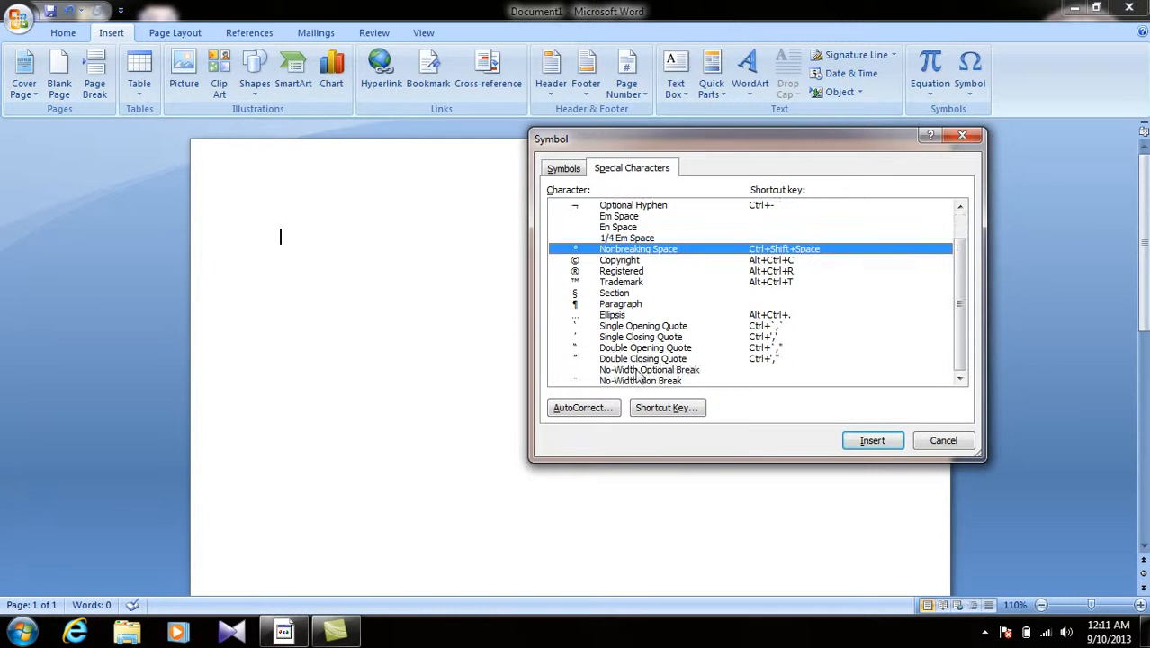
scroll(637, 377, "up", 1)
left_click(956, 441)
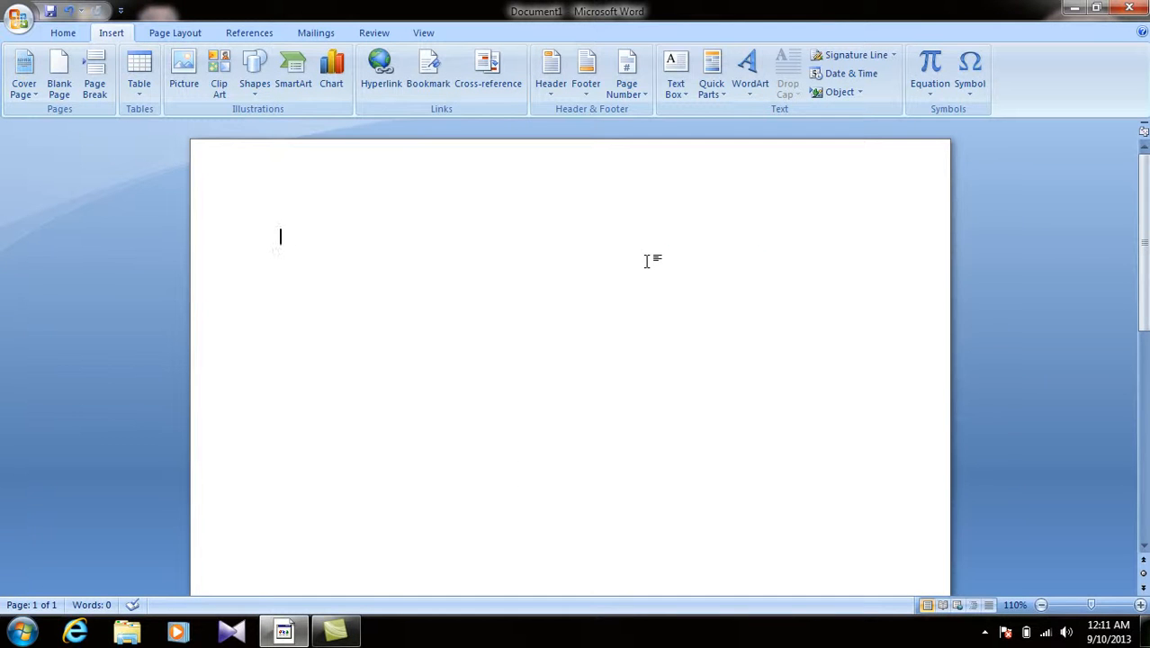
Create two full-width automatic border lines on the page, one from ### and one from ***.
type("###")
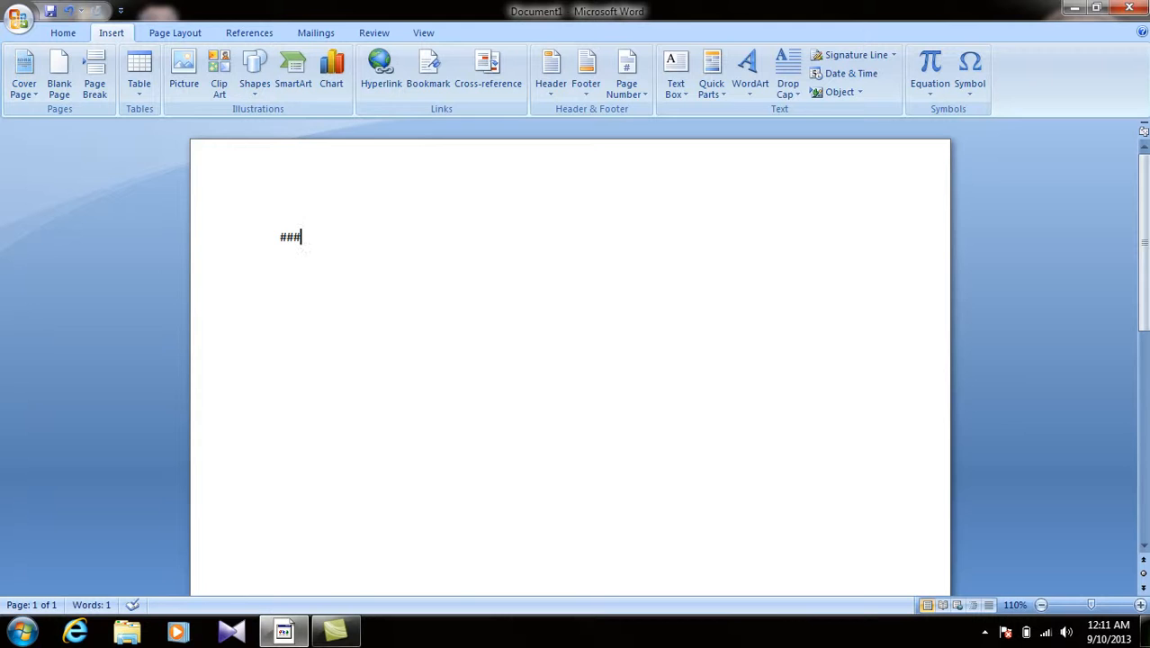
key("Return")
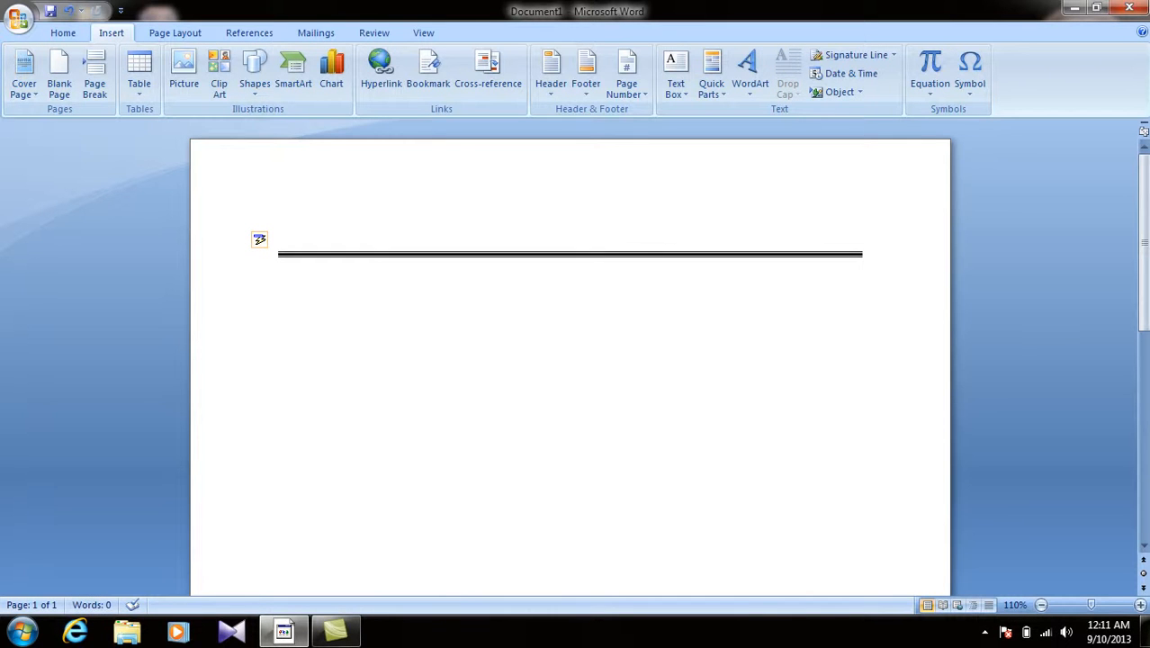
type("***")
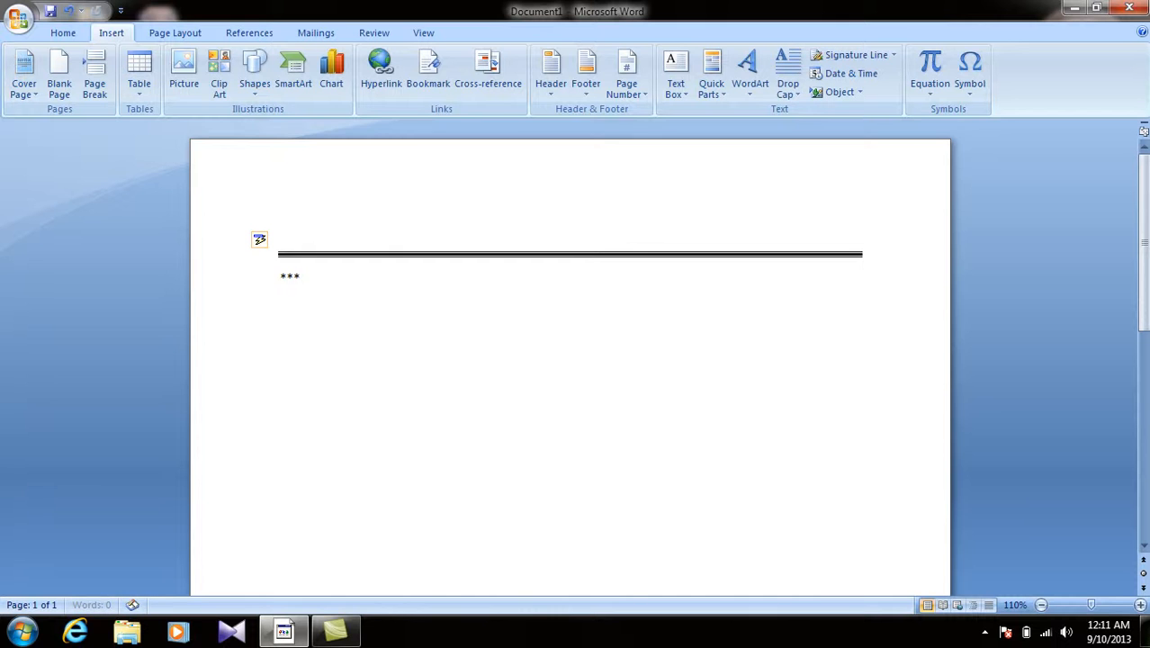
key("Return")
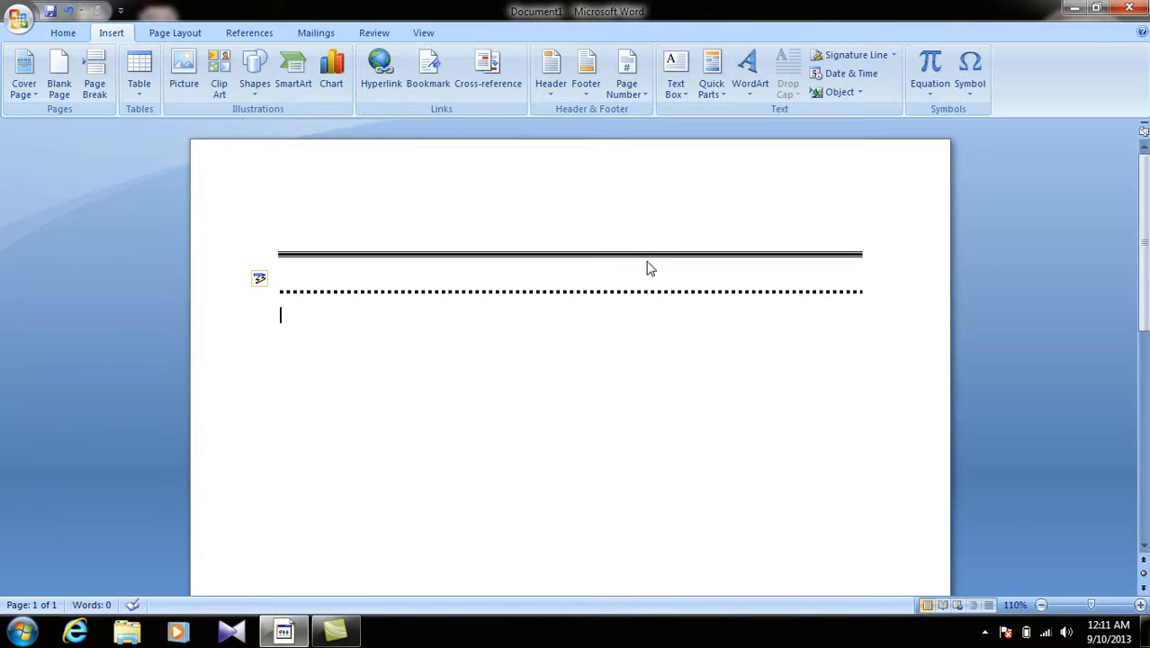
Create thin left and right arrows on separate lines from the sequences <-- and -->.
type("<")
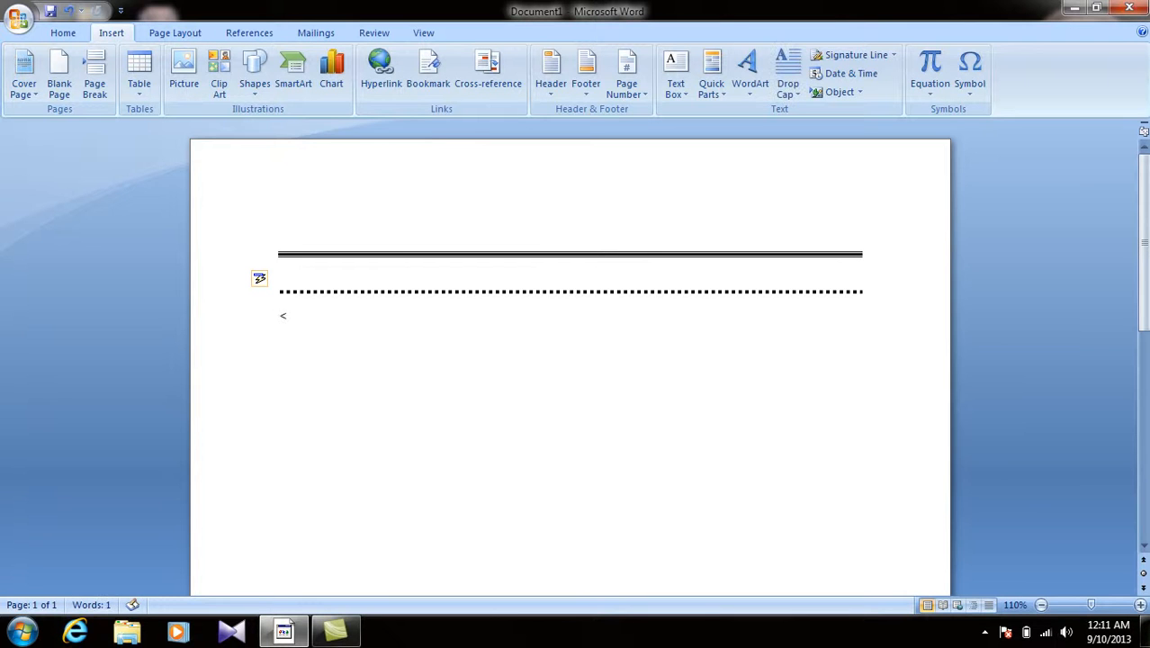
type("--")
key("Return")
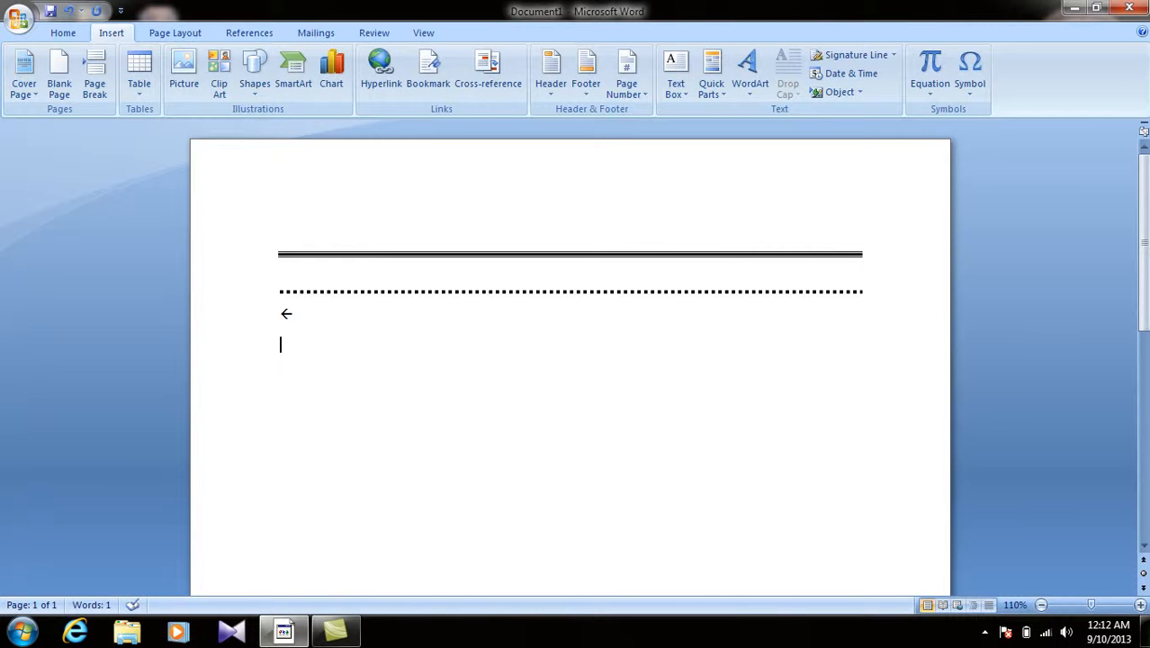
type("--")
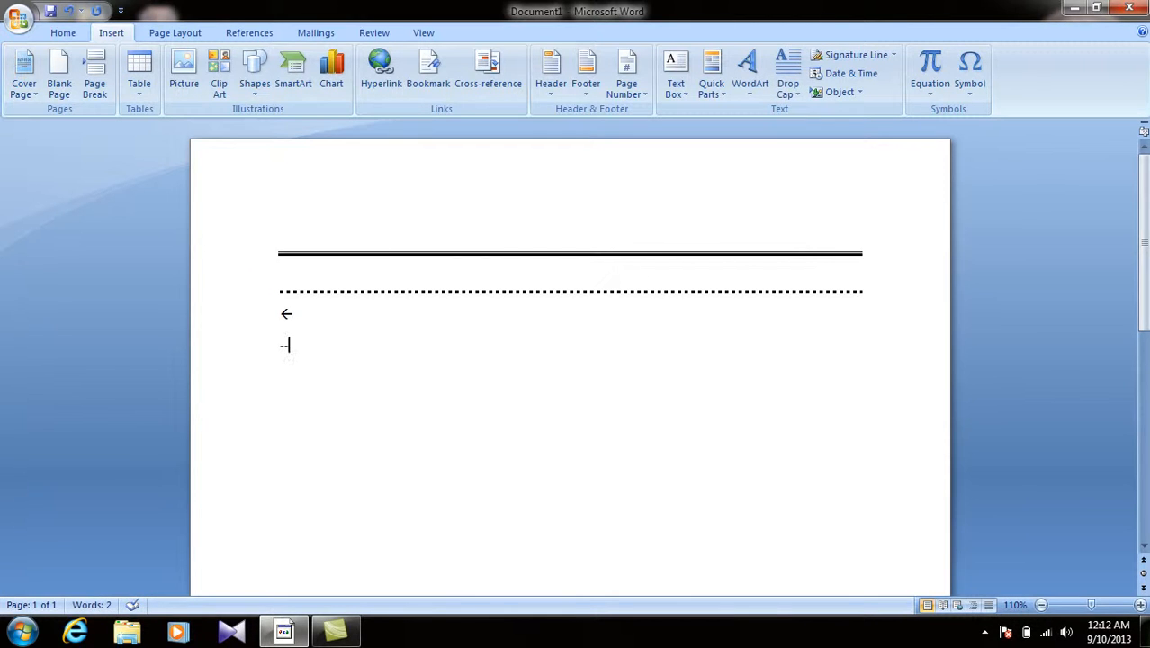
type(">>")
key("BackSpace")
key("Return")
Add bold right, bold left and double-headed arrows from ==>, <== and <=>, and clear the whole page.
type("==>")
key("Return")
type("<==<==")
key("BackSpace")
key("Return")
type("<=>")
left_click_drag(315, 438, 25, 174)
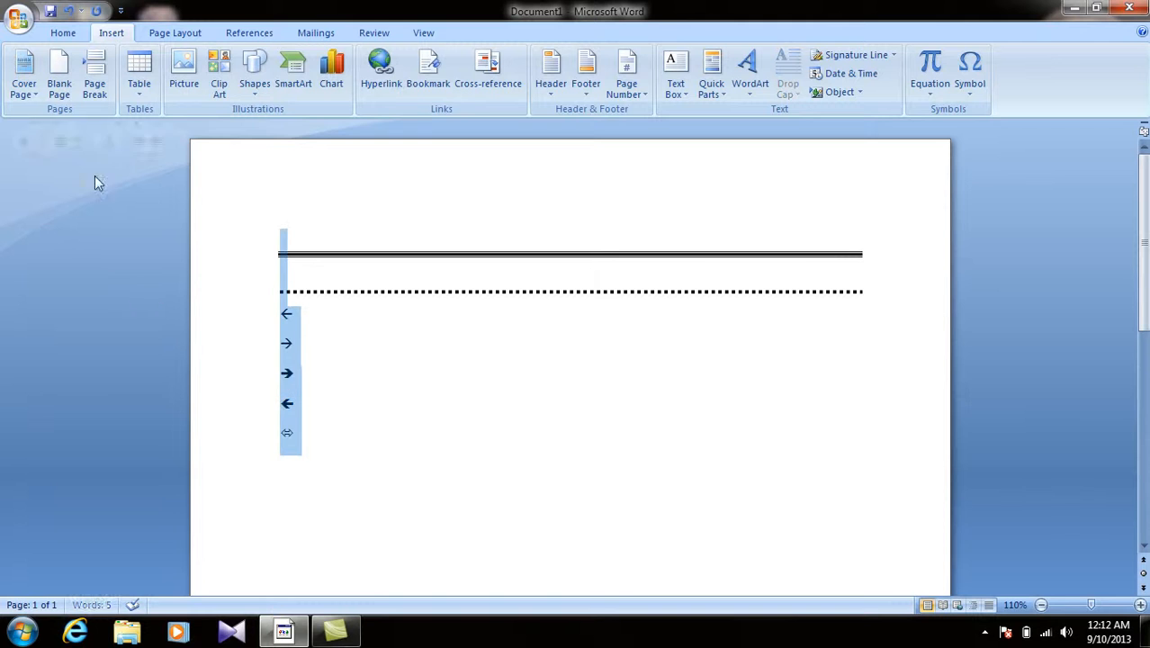
key("Delete")
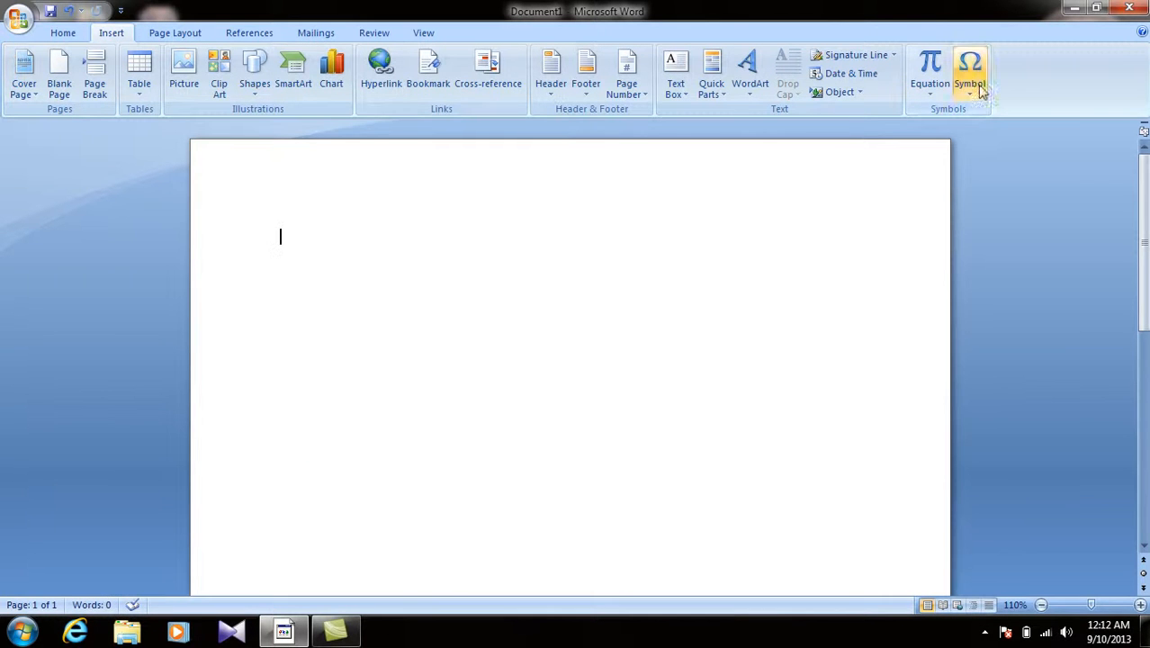
Examine the AutoCorrect replacement list opened from the Symbol dialog, including the (c) entry, and close it without changes.
left_click(965, 90)
left_click(1018, 221)
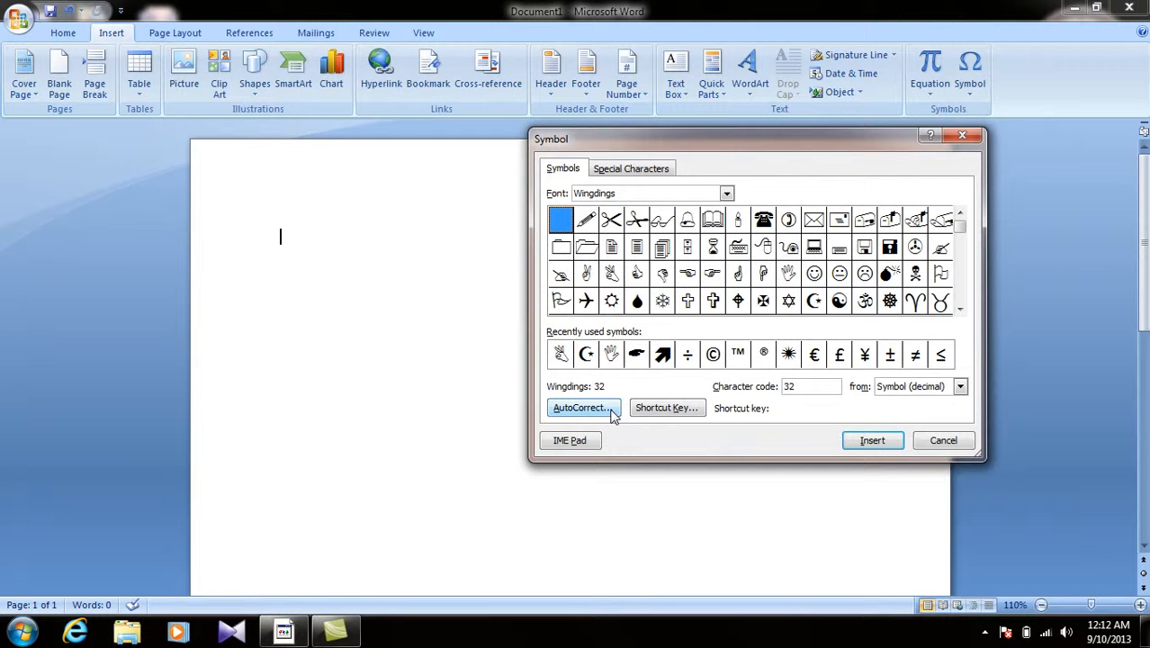
left_click(584, 407)
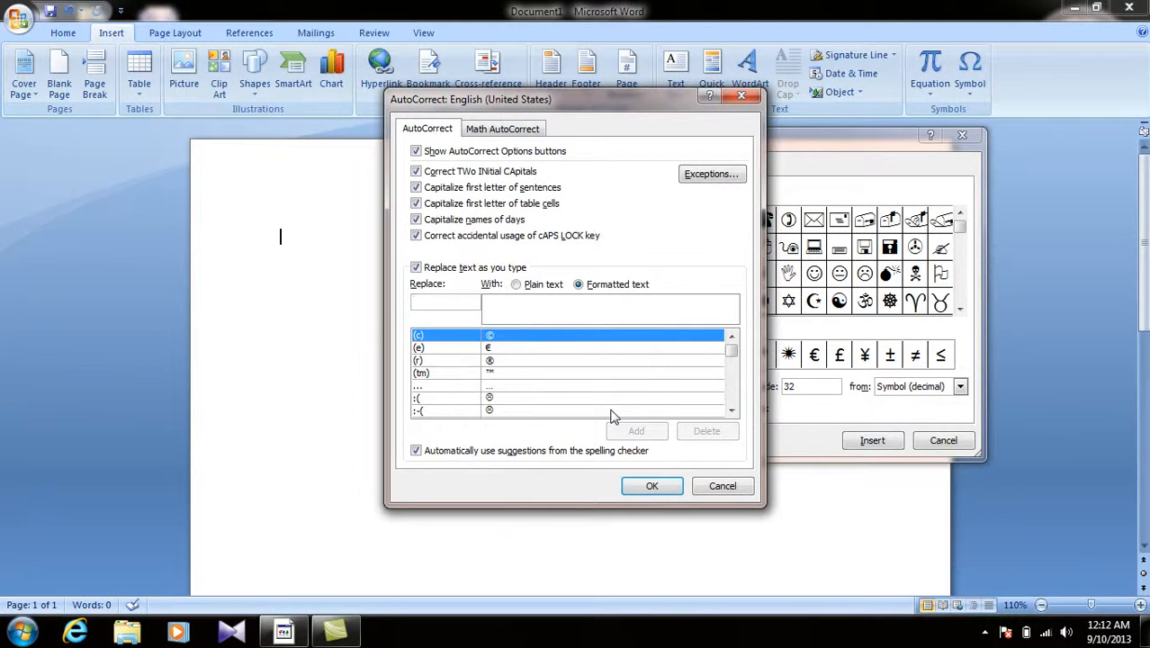
left_click_drag(736, 350, 699, 318)
right_click(458, 304)
left_click(439, 306)
left_click(440, 339)
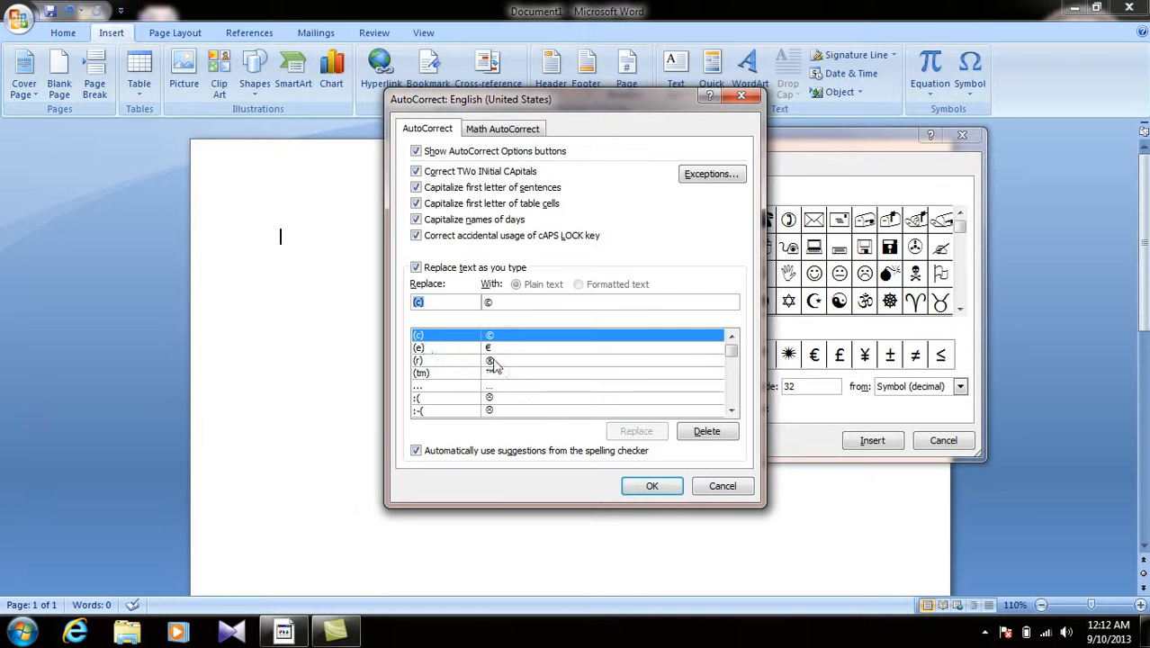
left_click(720, 485)
left_click(944, 440)
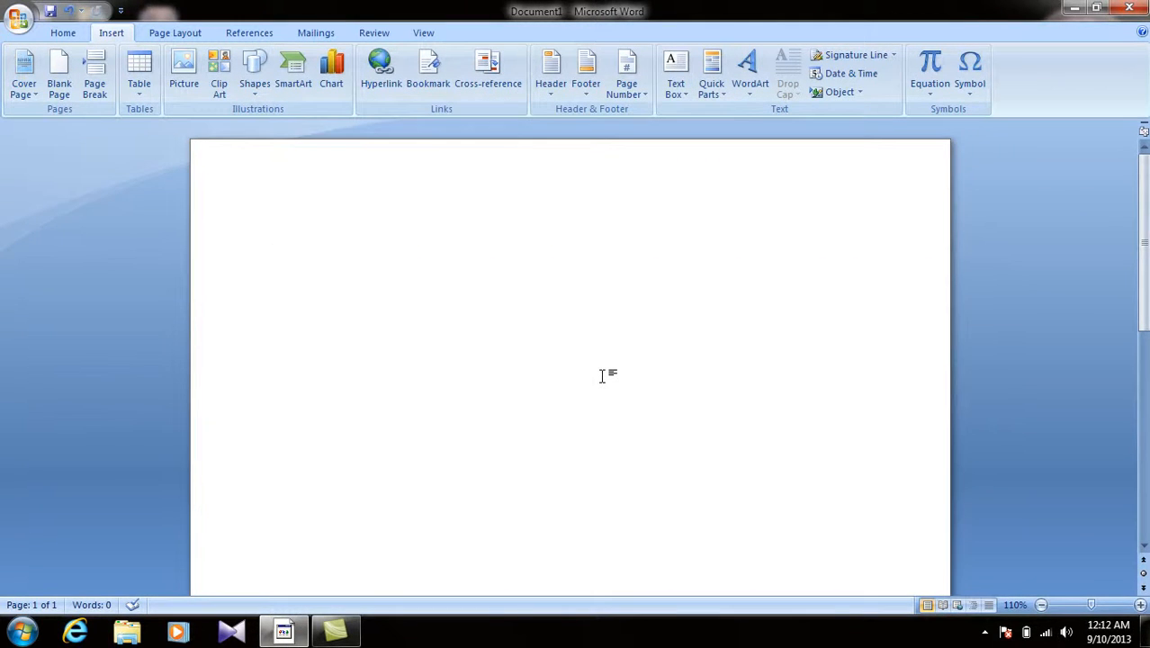
Produce the copyright, trademark and registered symbols from (c), (TM) and (R) on separate lines, and clear the page.
type("(c)")
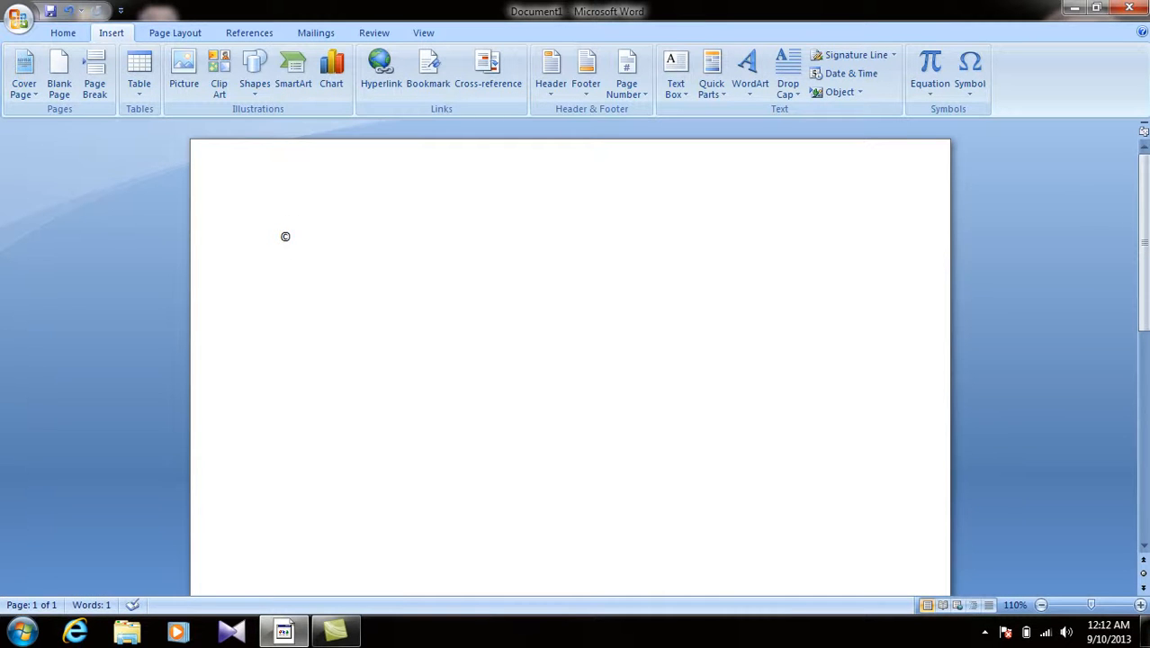
key("Return")
type("(T")
type("M)")
type("*")
key("BackSpace")
type("(R)")
left_click(250, 302)
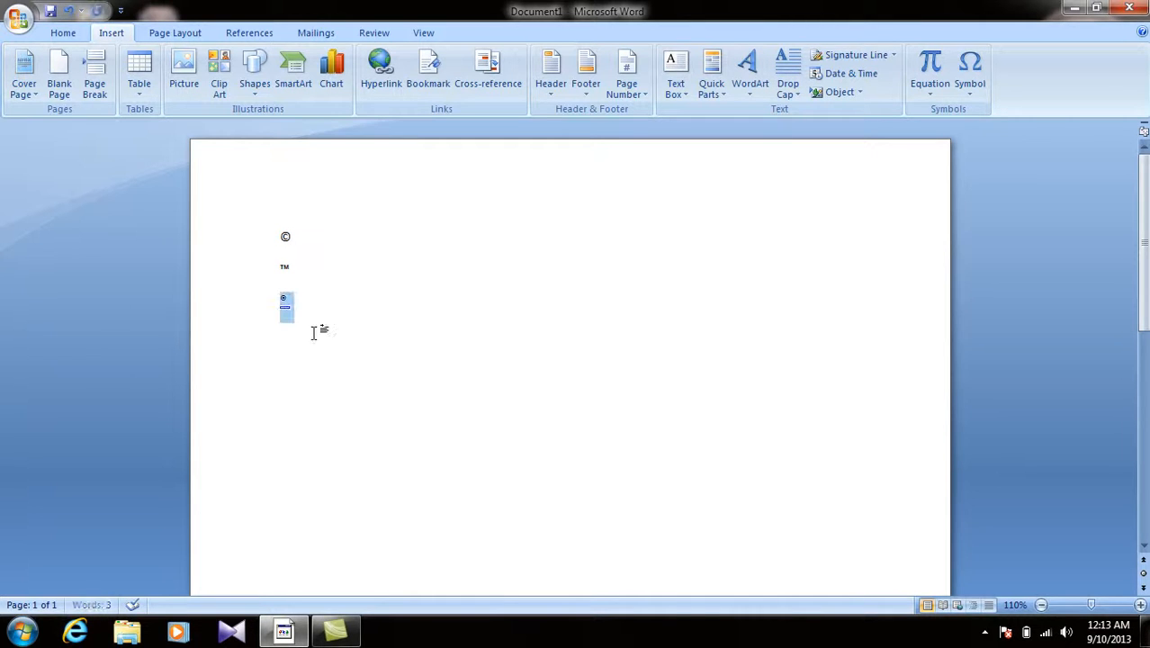
key("ctrl+a")
key("Delete")
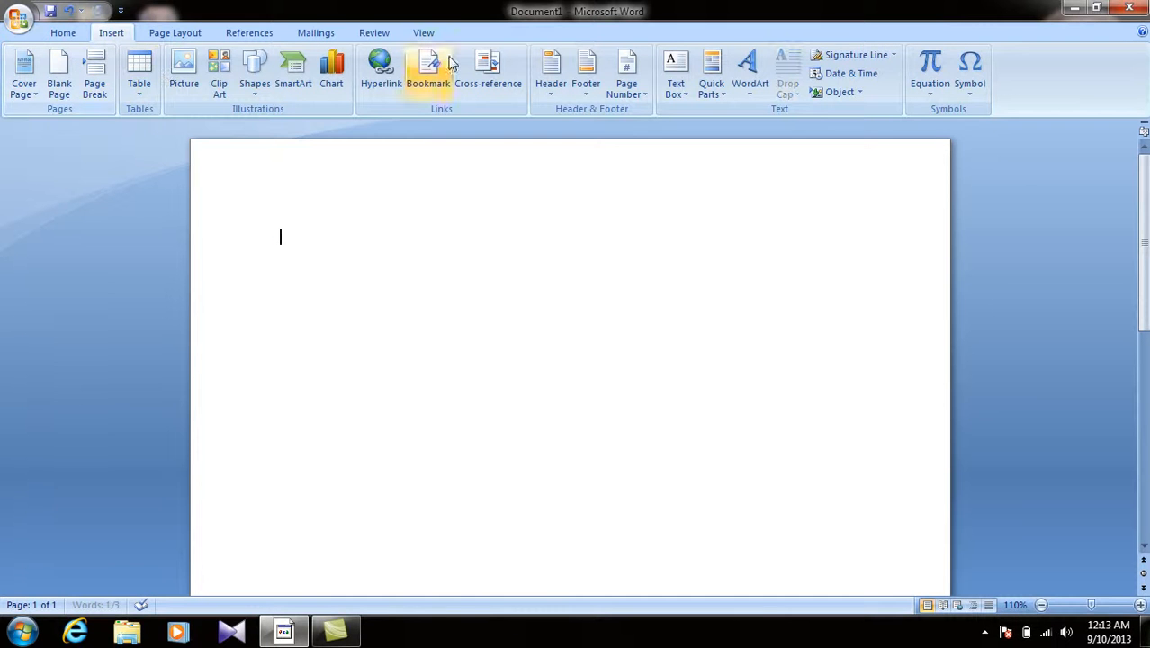
Check the AutoCorrect list for the character sequences that produce the sad face, and close both dialogs.
left_click(973, 99)
left_click(1016, 215)
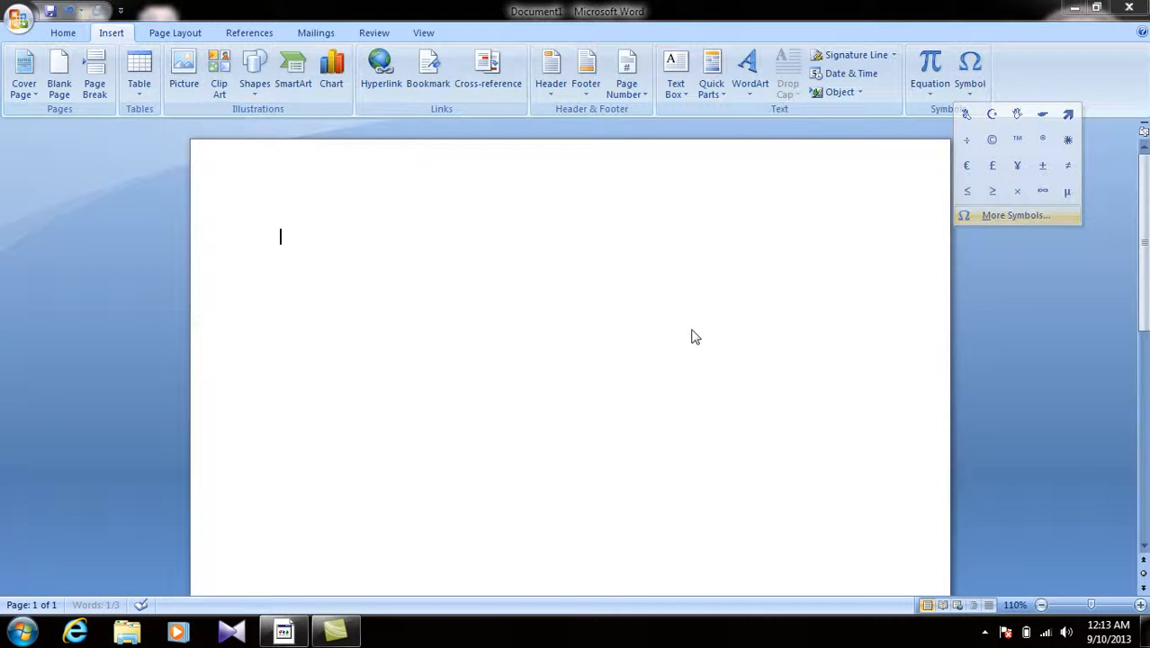
left_click(594, 410)
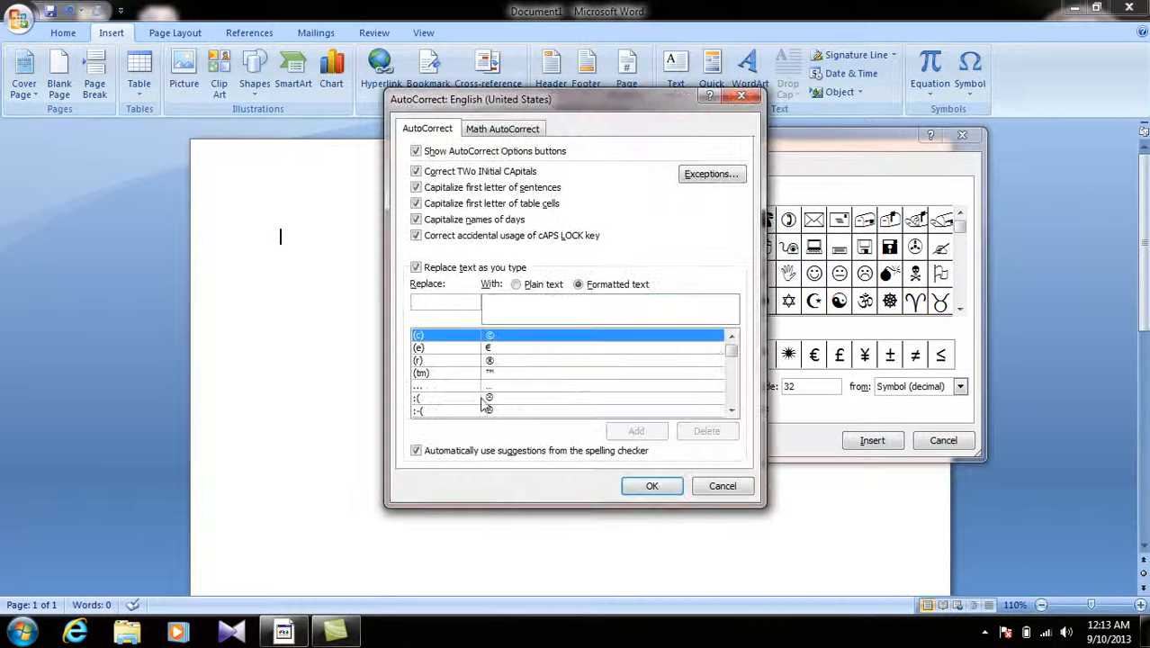
left_click(721, 486)
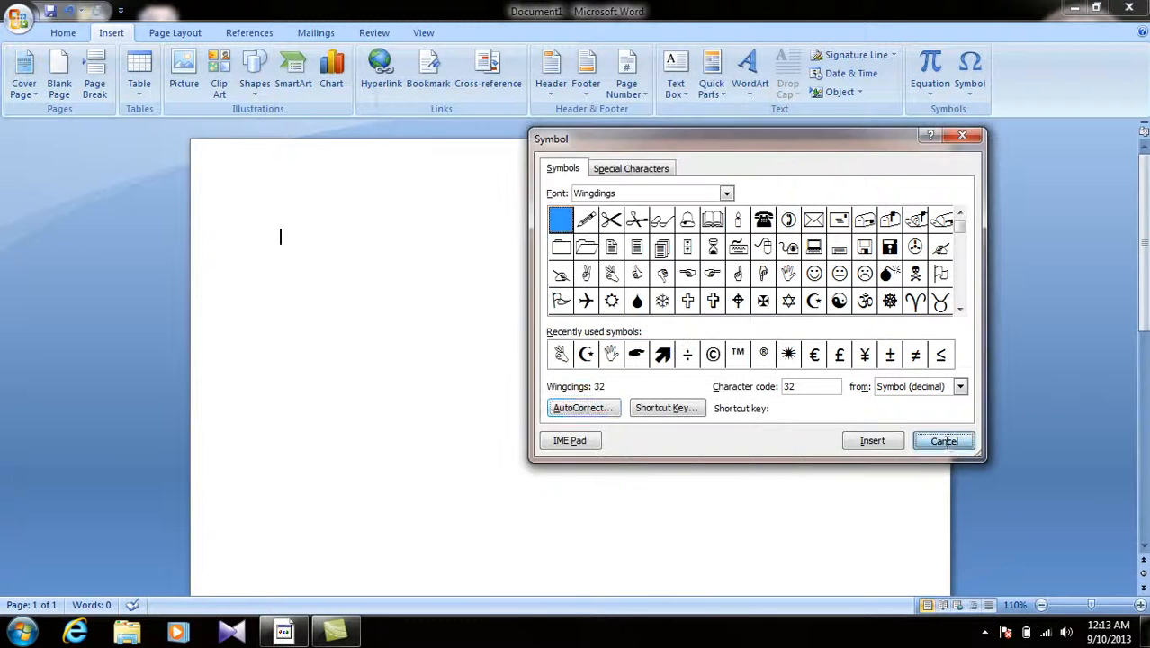
left_click(943, 440)
Enter a colon on the blank page, enlarge its font by eight size increments, and deselect it.
type(":")
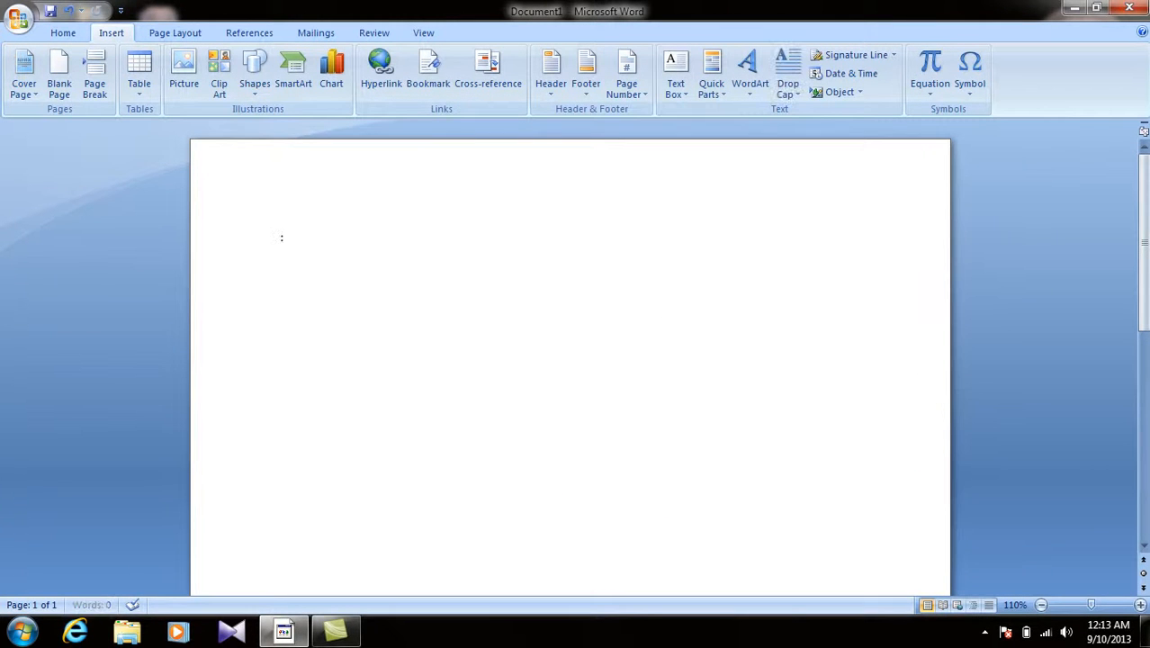
key("shift+Left")
mouse_move(3, 228)
key("ctrl+shift+period")
key("ctrl+shift+period")
key("ctrl+shift+period")
key("ctrl+shift+period")
key("ctrl+shift+period")
key("ctrl+shift+period")
key("ctrl+shift+period")
key("ctrl+shift+period")
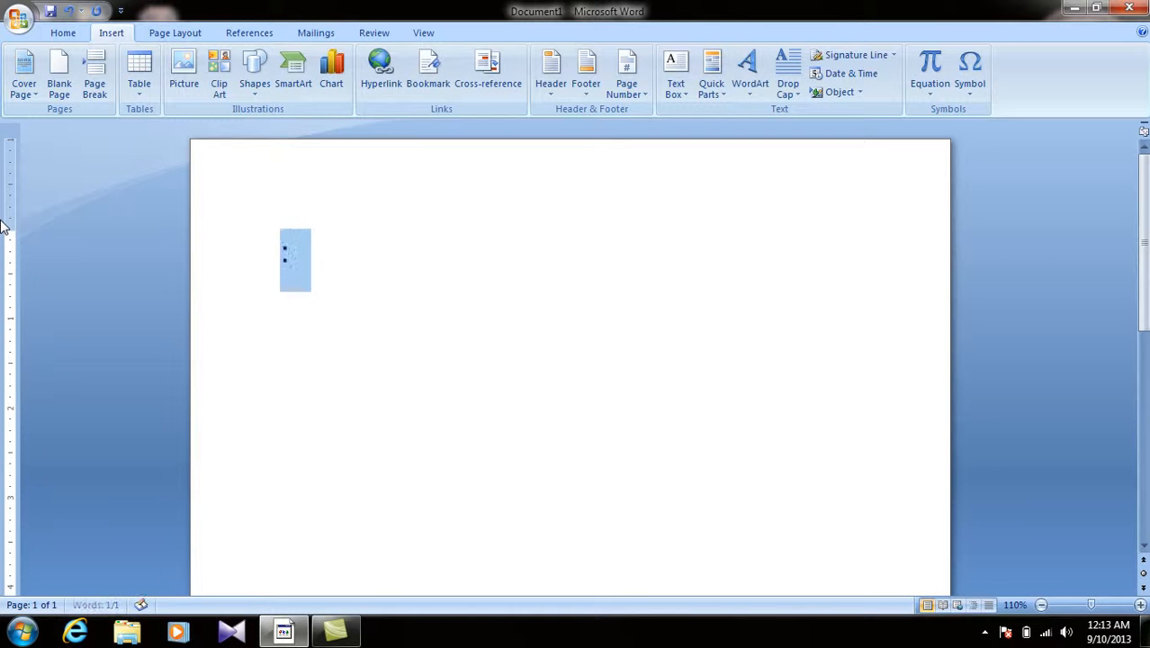
key("Right")
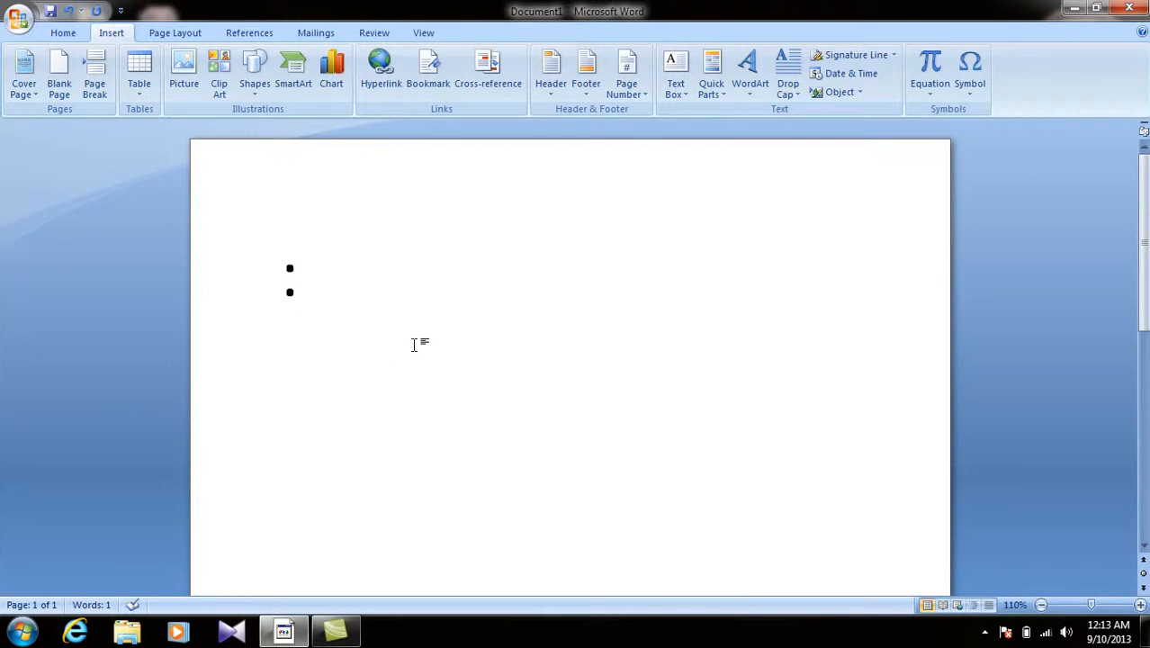
Turn the enlarged colon into a sad face with an opening parenthesis, undo the replacement and remove the parenthesis.
type("(")
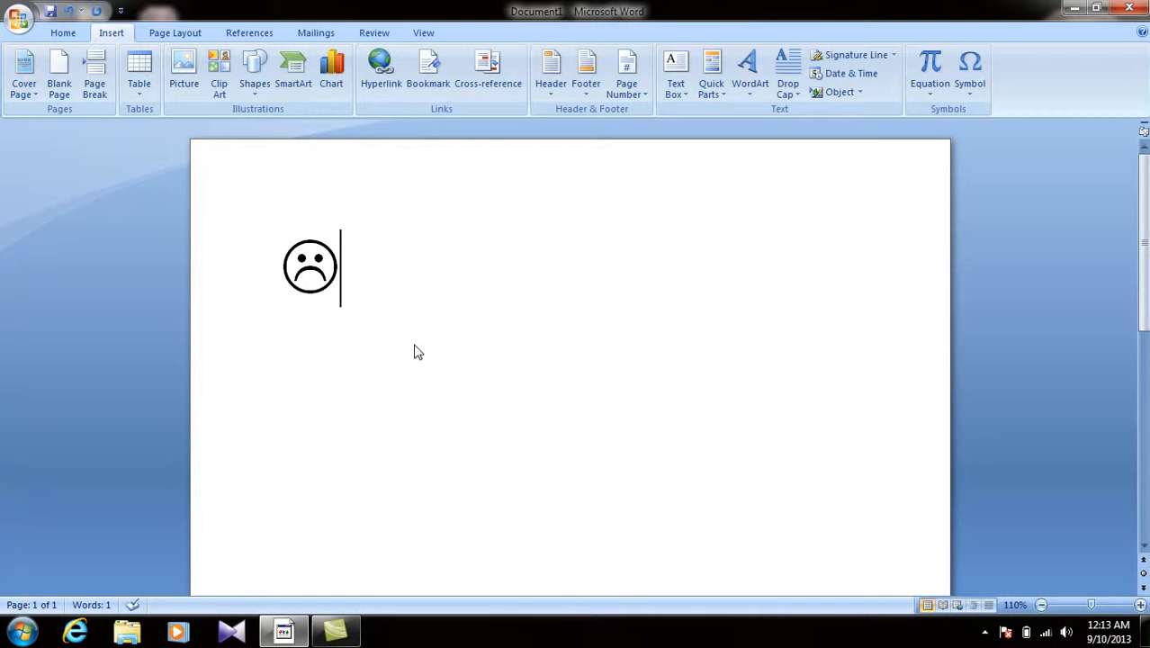
key("ctrl+z")
key("BackSpace")
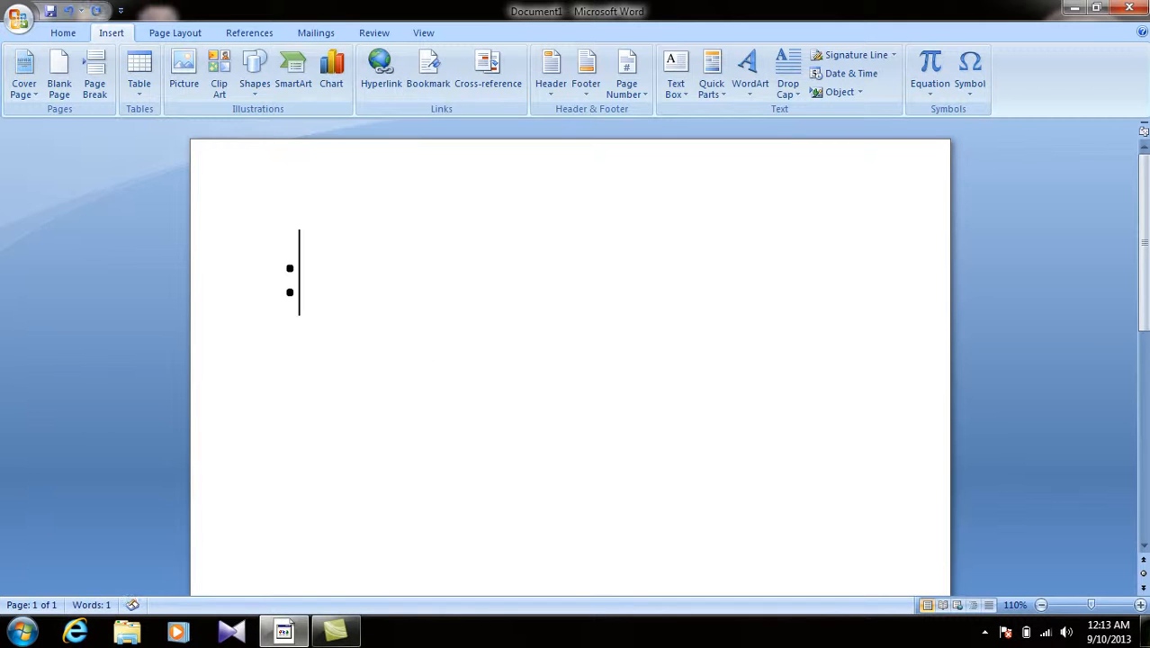
Turn the enlarged colon into a smiley face with a closing parenthesis, and delete it from the page.
type(")")
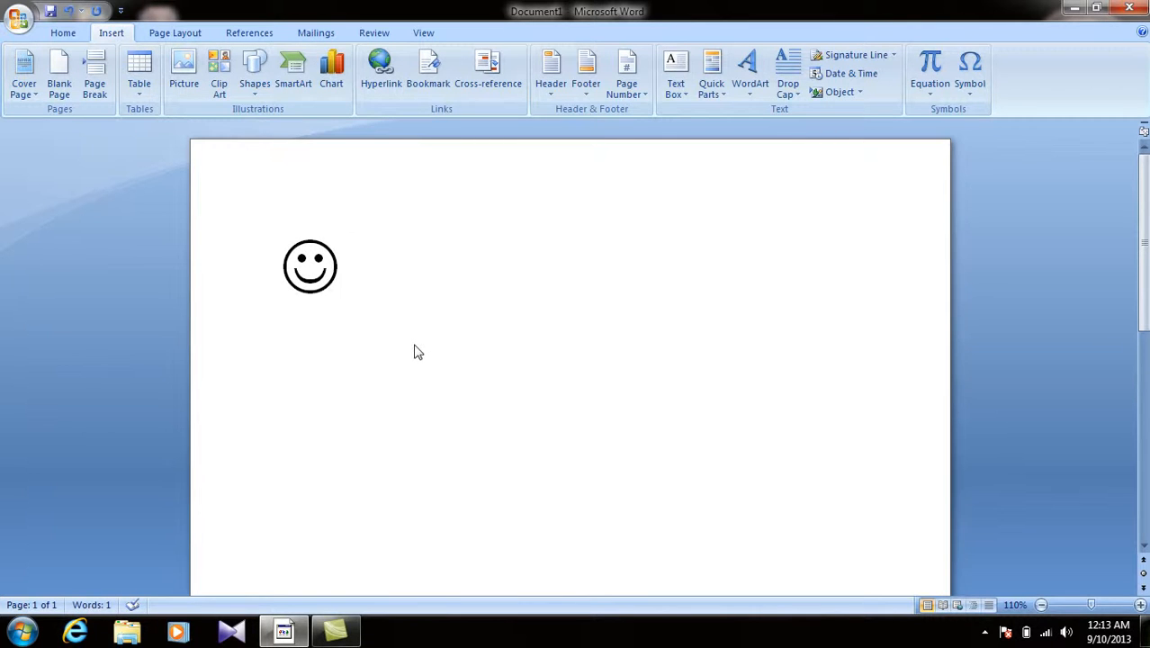
key("BackSpace")
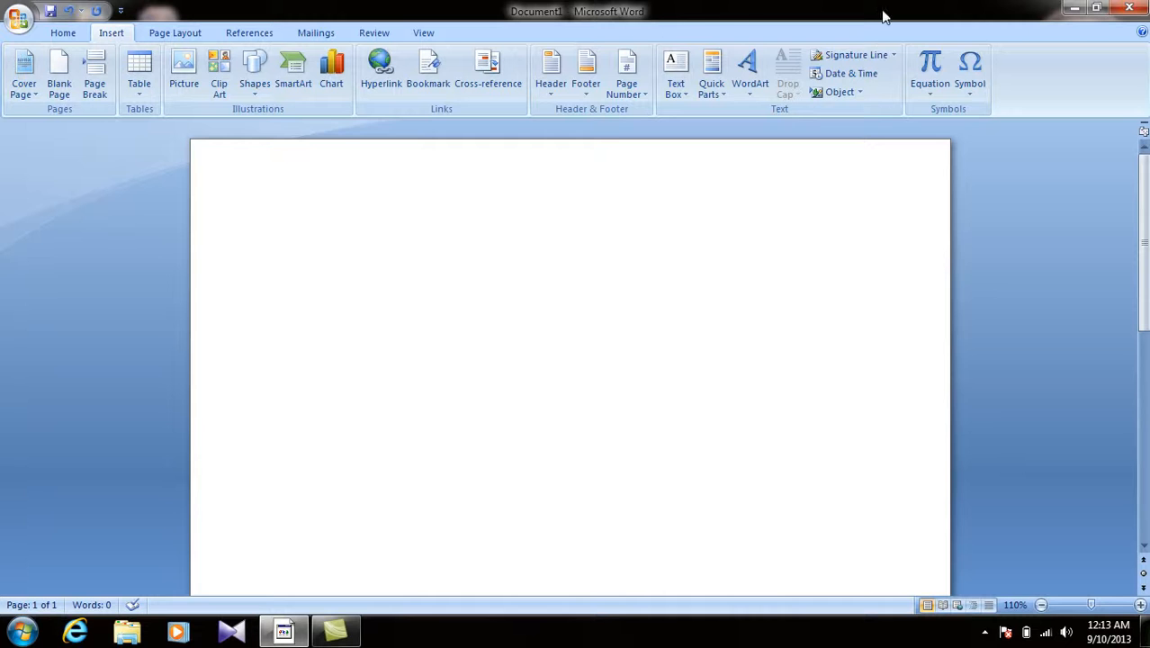
Examine the AutoCorrect list's arrow entries and misspelled-word replacements, and close both dialogs without changes.
left_click(970, 77)
left_click(976, 213)
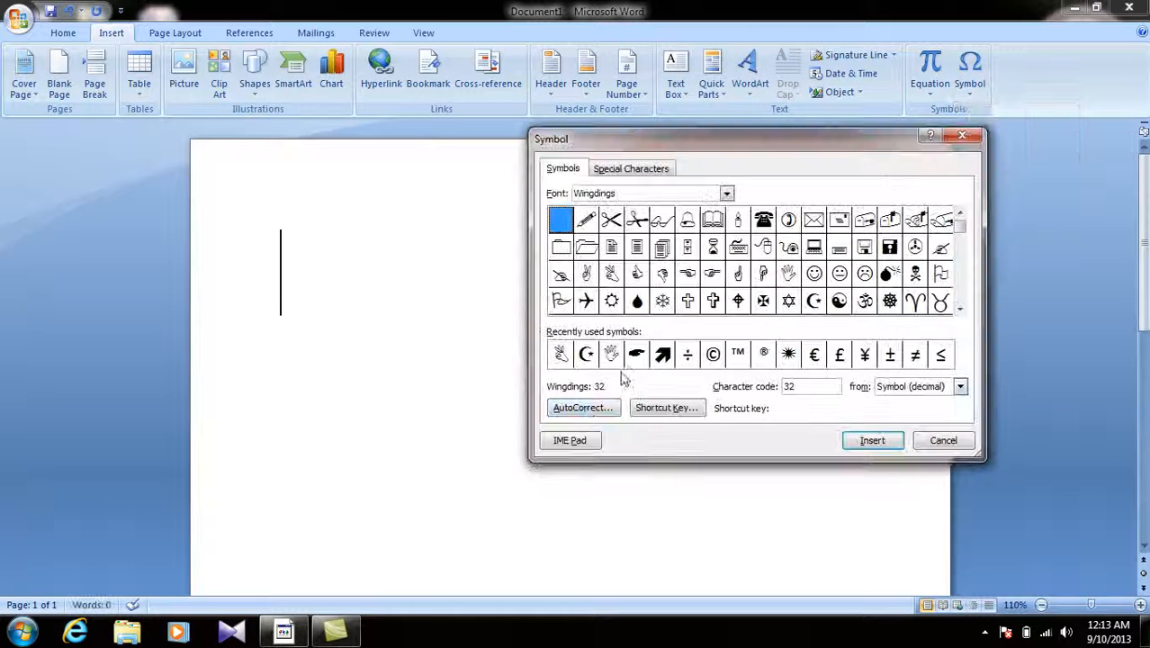
left_click(582, 407)
left_click(489, 400)
left_click(493, 410)
scroll(507, 413, "down", 3)
left_click(501, 374)
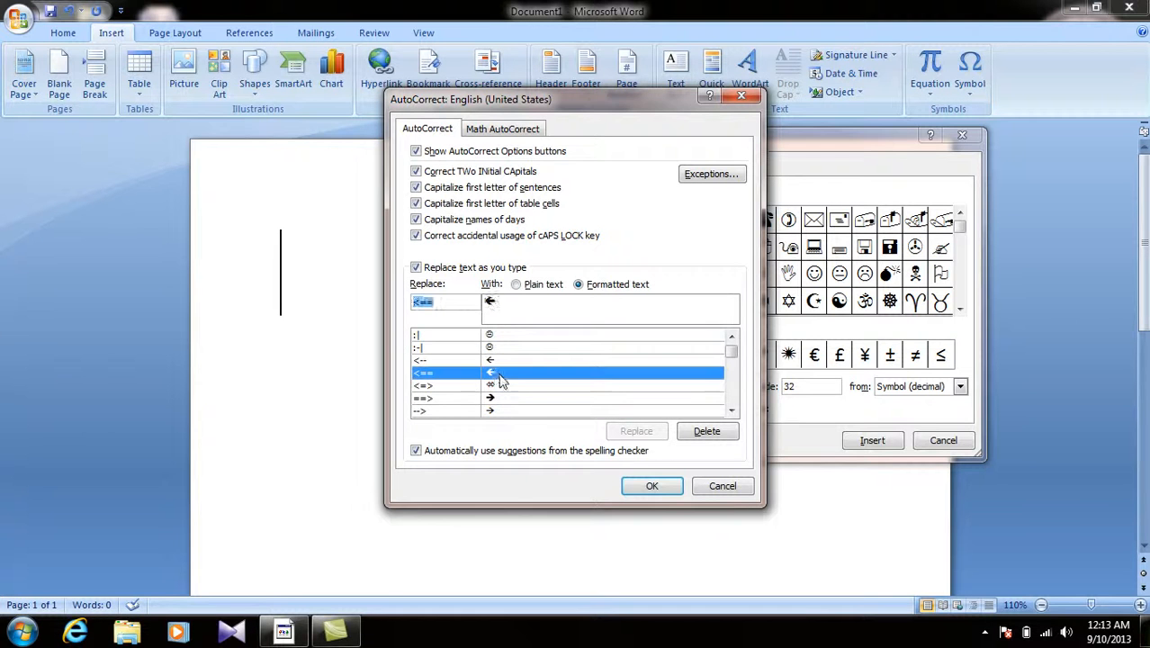
left_click(494, 396)
scroll(496, 396, "down", 2)
left_click(500, 372)
scroll(510, 399, "down", 10)
scroll(515, 400, "up", 10)
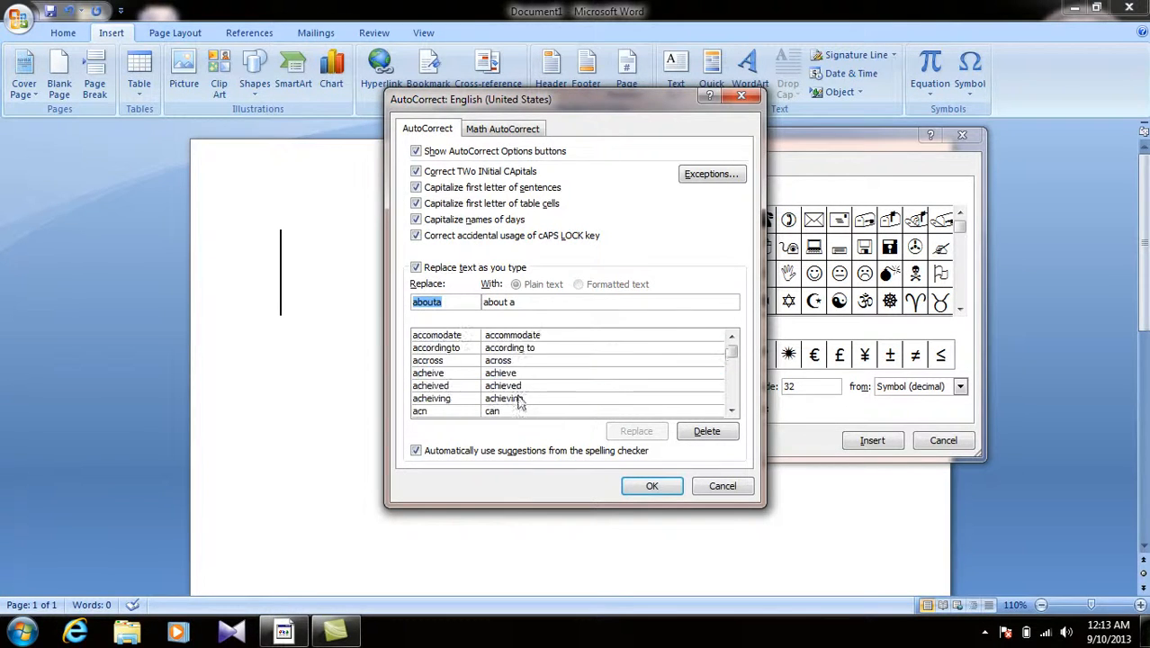
left_click(740, 486)
left_click(943, 440)
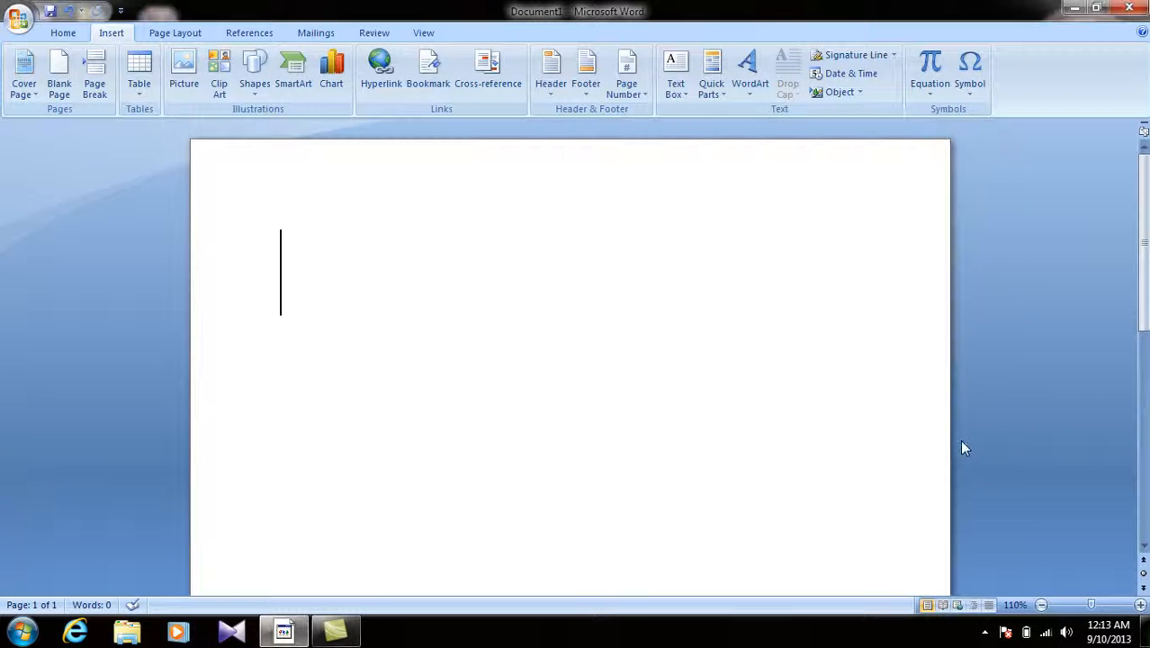
Enter the misspelling TEH on the blank page so AutoCorrect turns it into THE, and erase the word.
type("TEH")
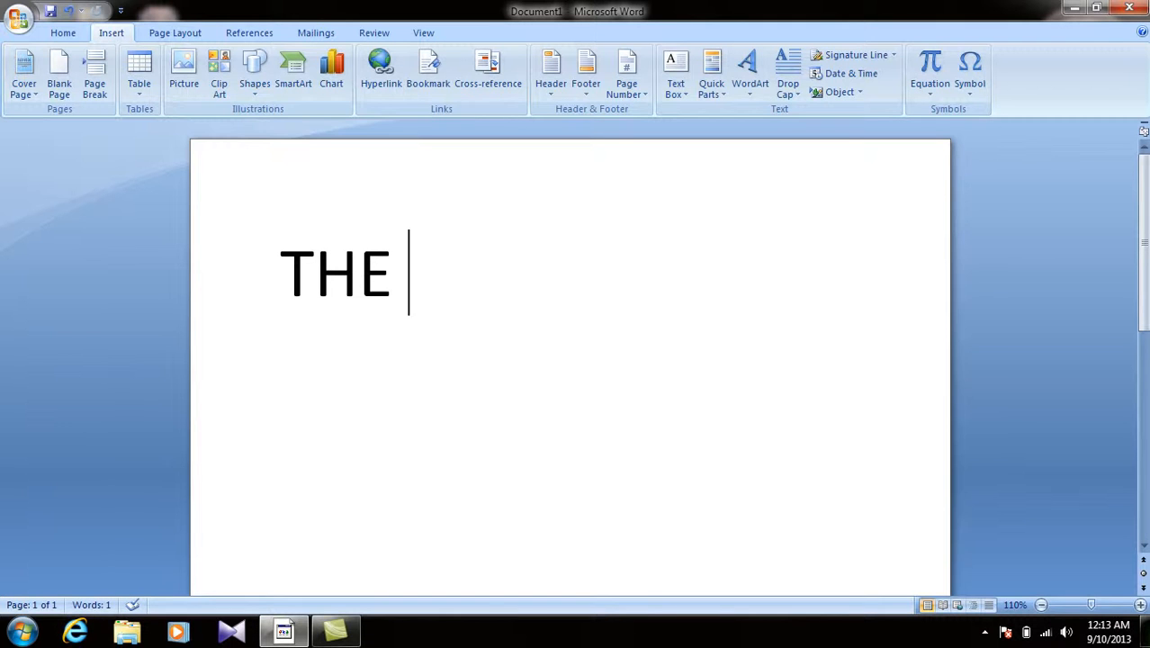
key("BackSpace")
key("BackSpace")
key("BackSpace")
key("BackSpace")
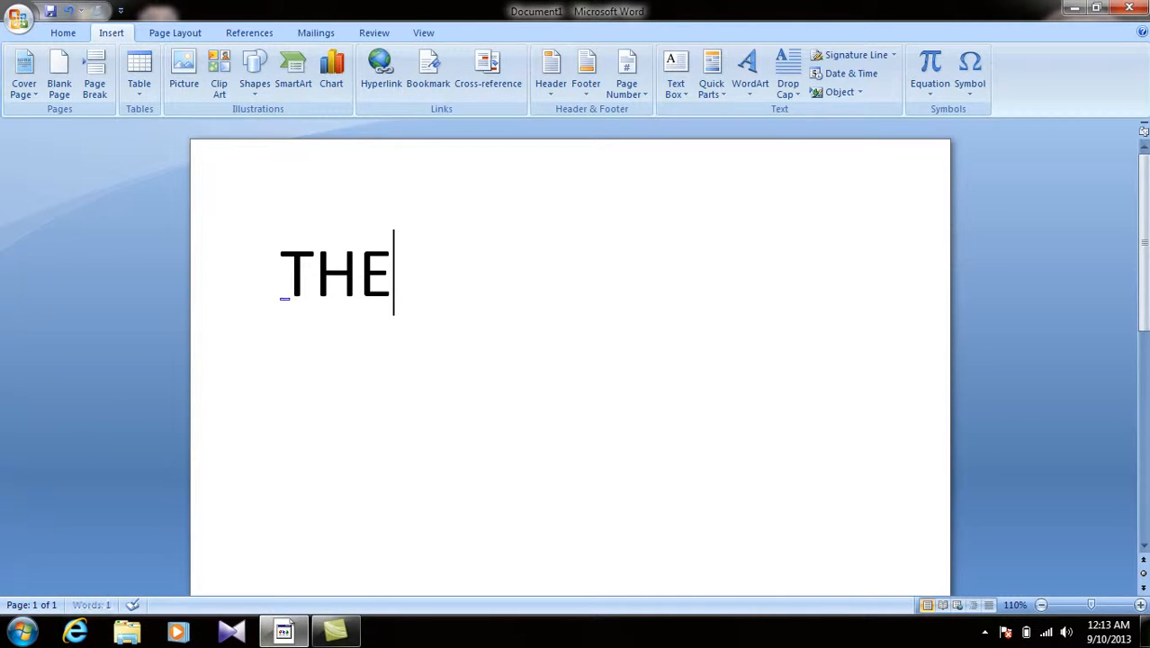
Try AutoCorrect on the misspelling CET, and erase the word from the page.
type("CET")
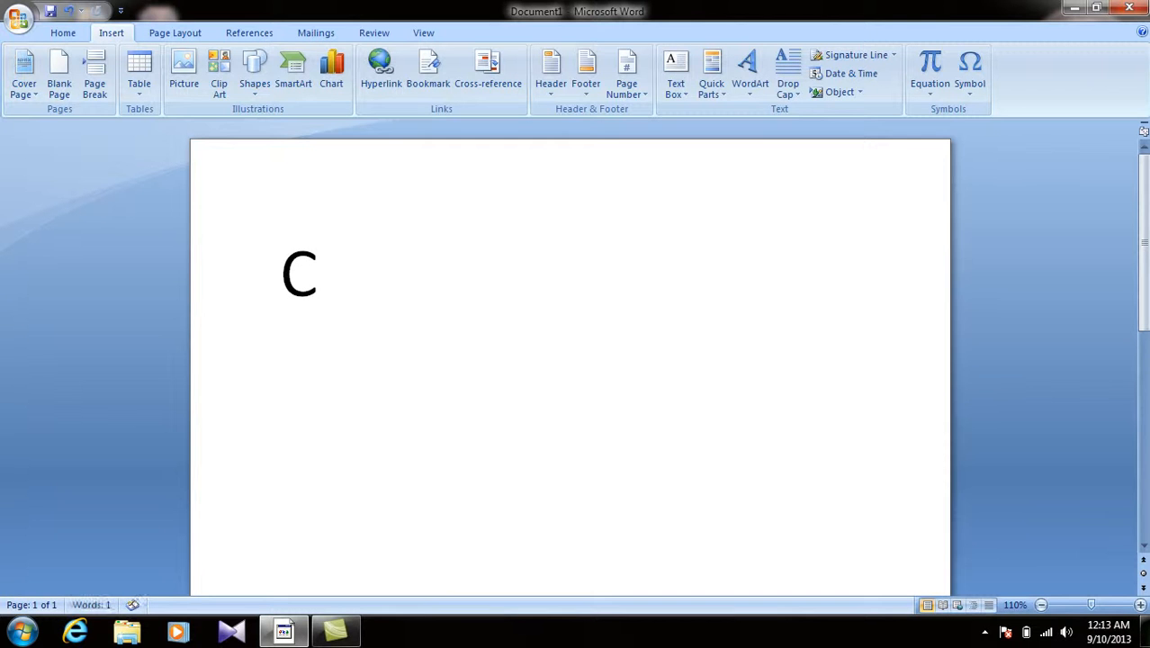
key("BackSpace")
key("BackSpace")
key("BackSpace")
key("BackSpace")
Add a plain-text AutoCorrect entry that replaces bist with "Buner zdfgdxfhx xdh hxgfh fgh", and close both dialogs.
left_click(979, 90)
left_click(1003, 219)
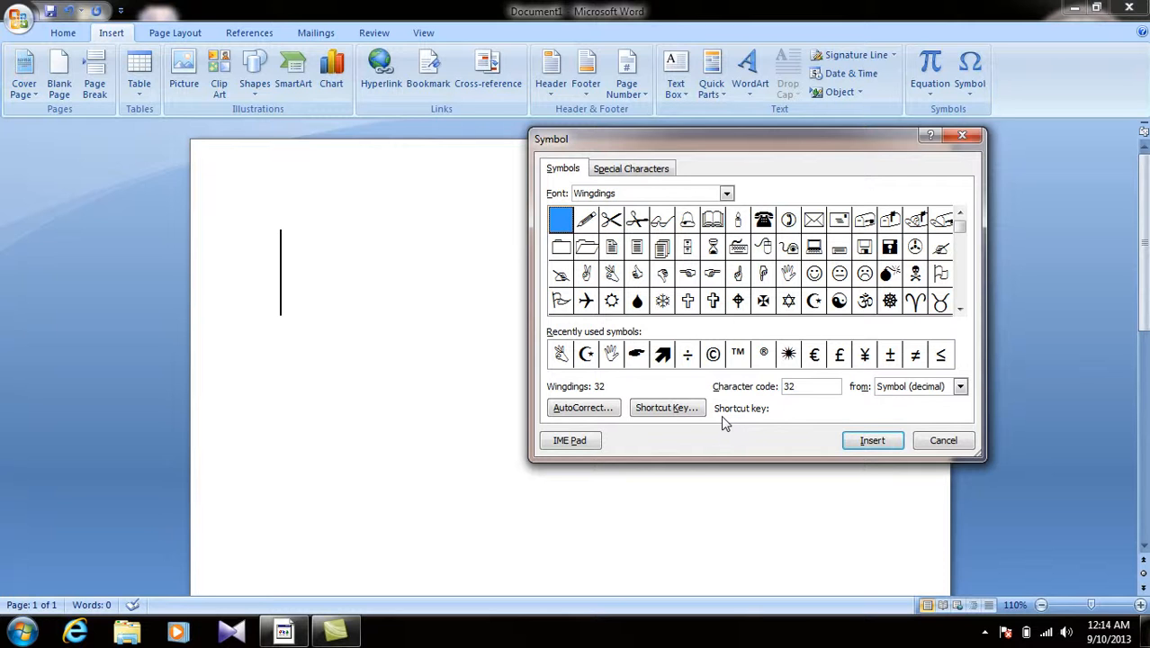
left_click(582, 412)
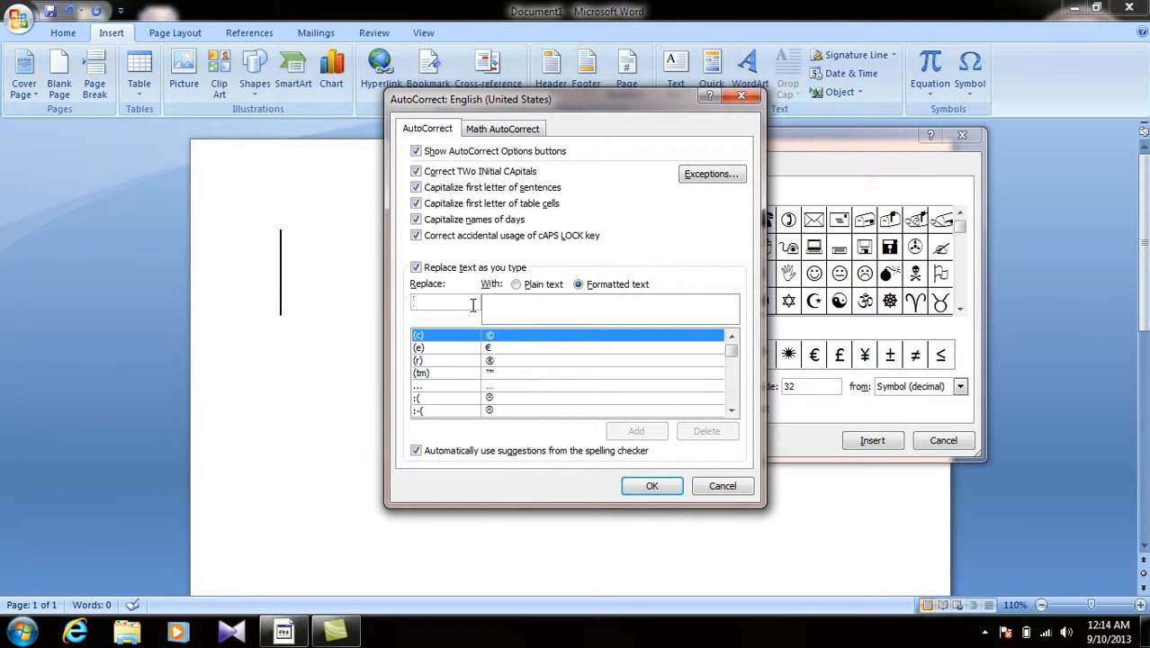
type("bist")
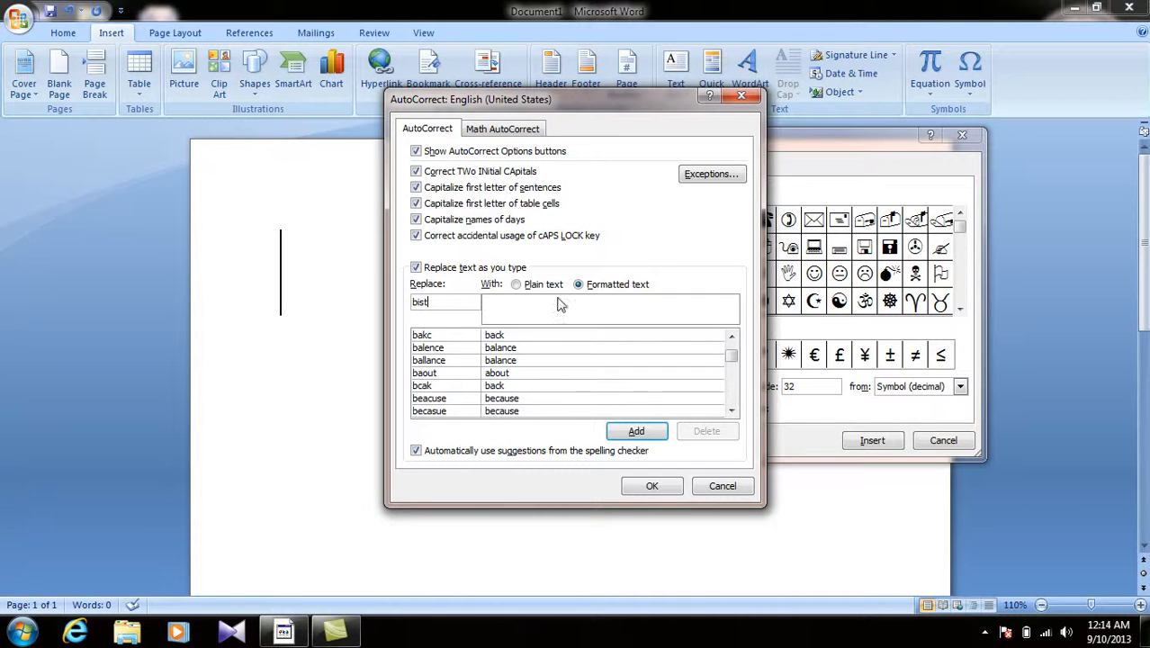
left_click(516, 285)
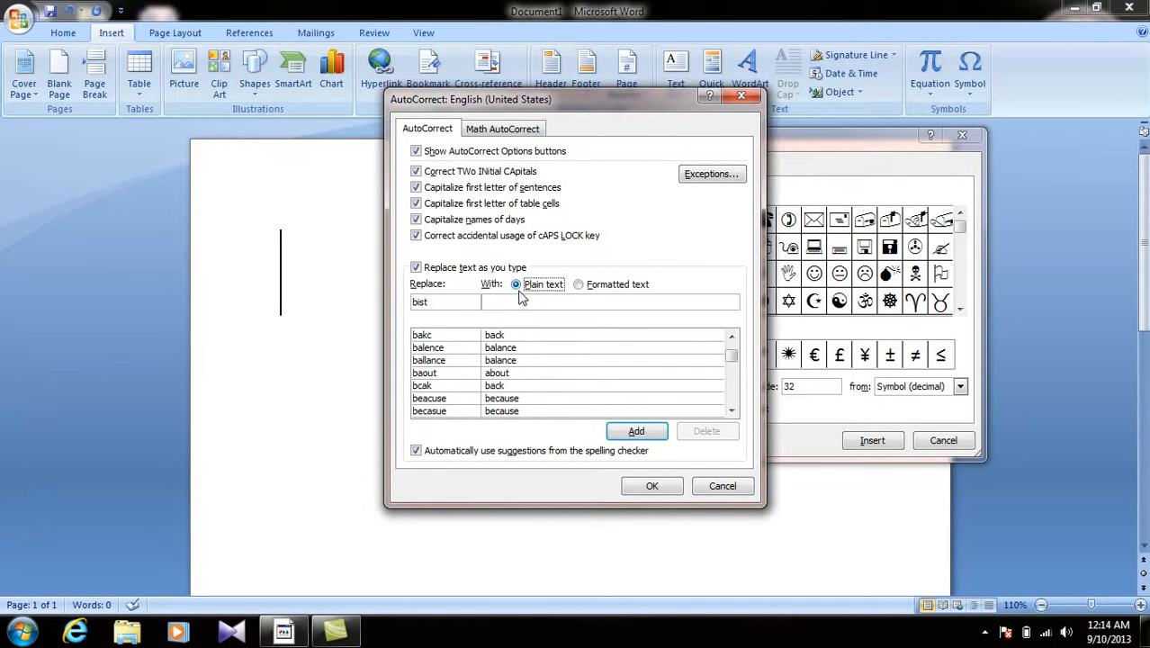
left_click(539, 301)
type("Buner")
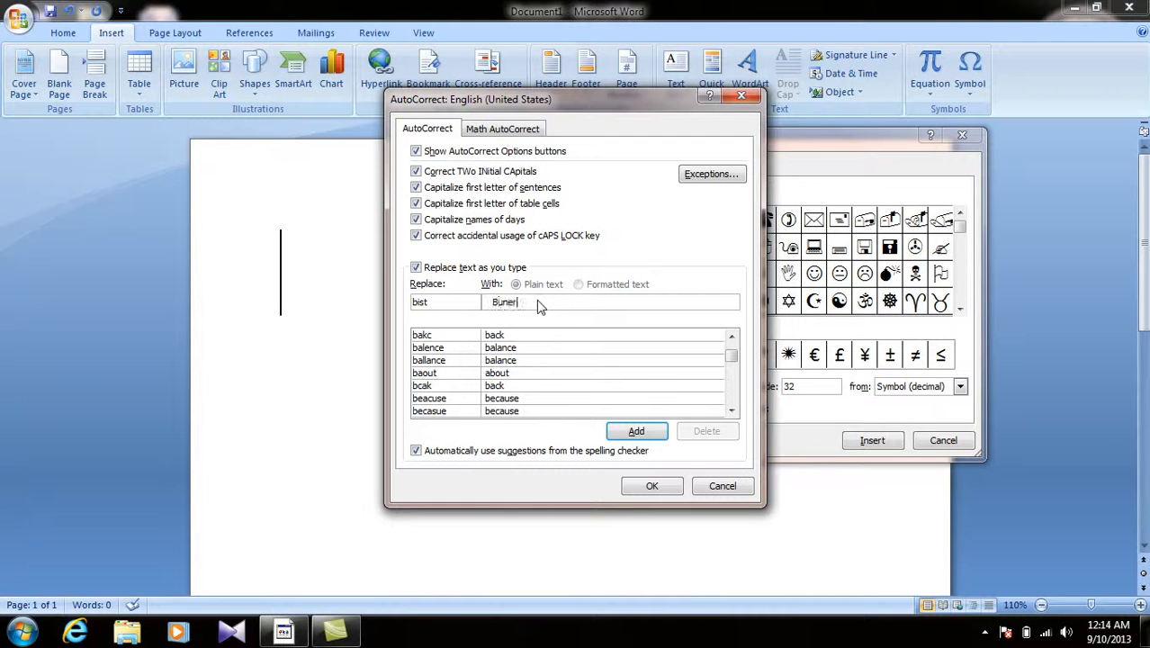
type(" zdfgdxfhx xdh hxgfh fgh")
left_click(636, 431)
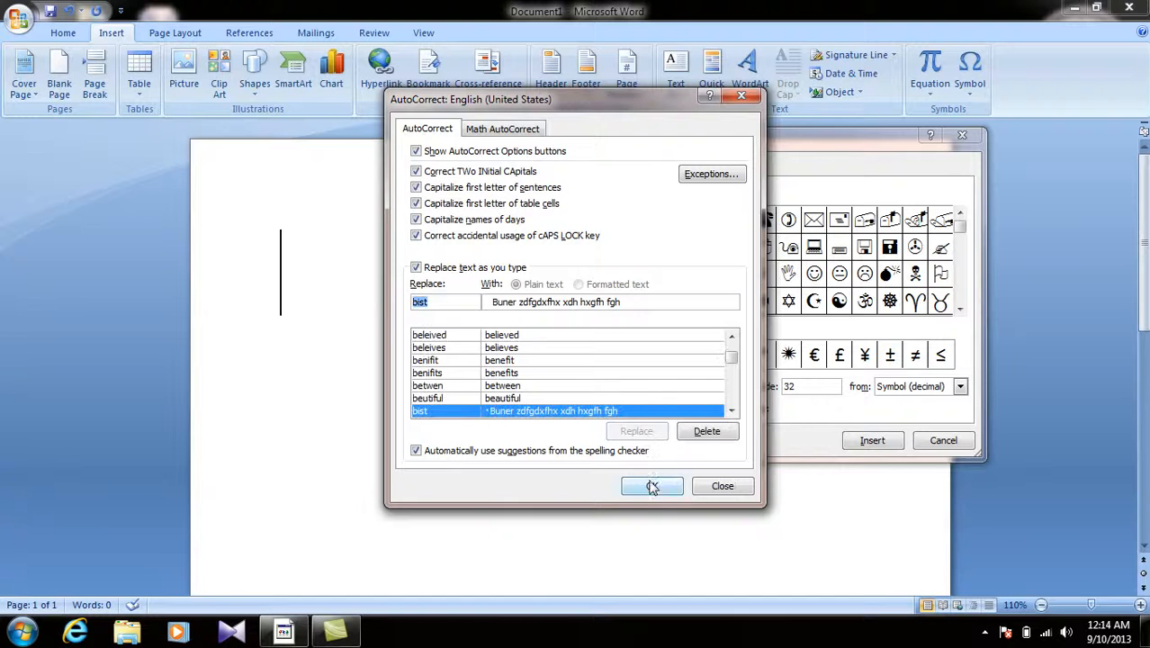
left_click(651, 485)
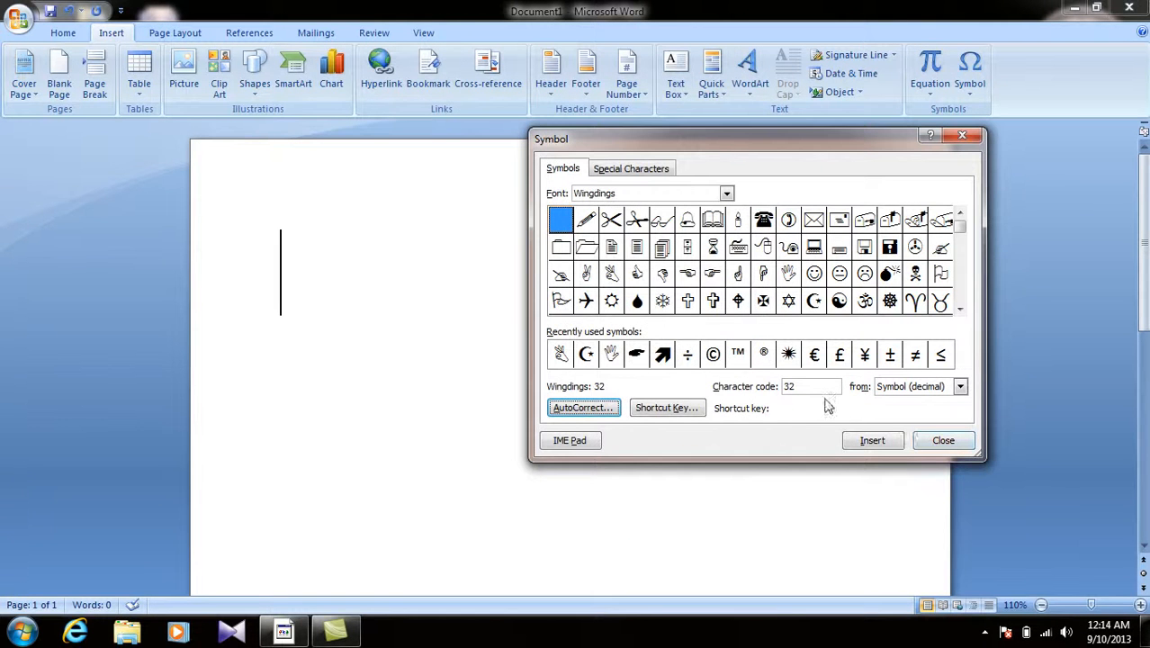
left_click(919, 439)
Expand the bist abbreviation on the page with a line break, and delete all the resulting text.
type("bist")
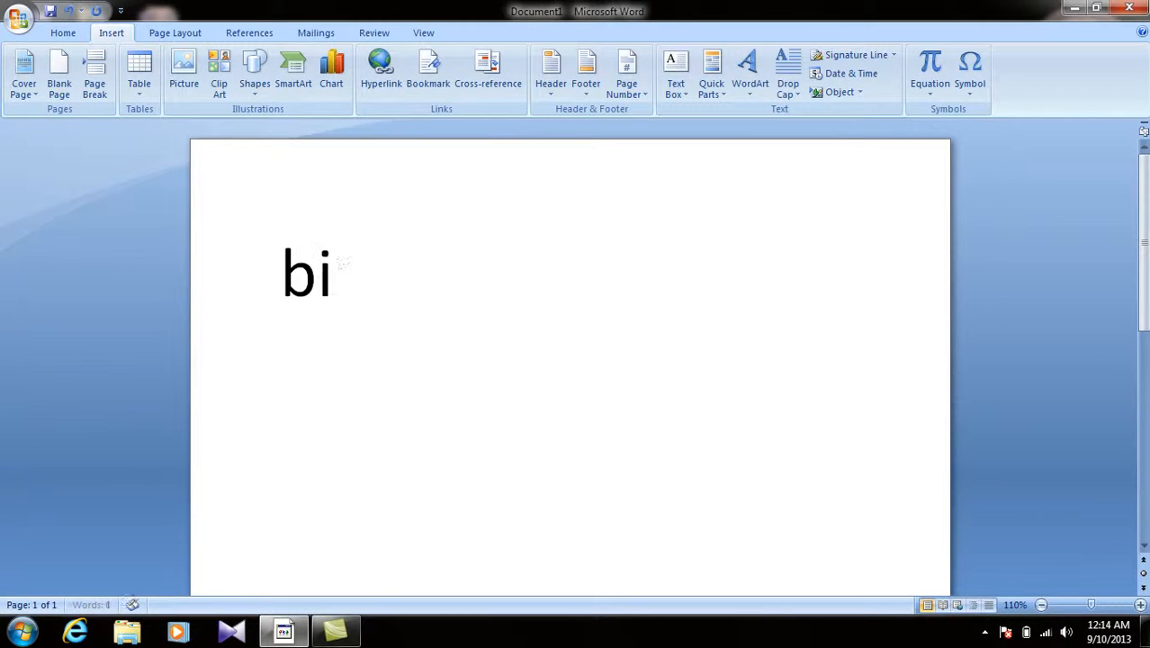
key("Return")
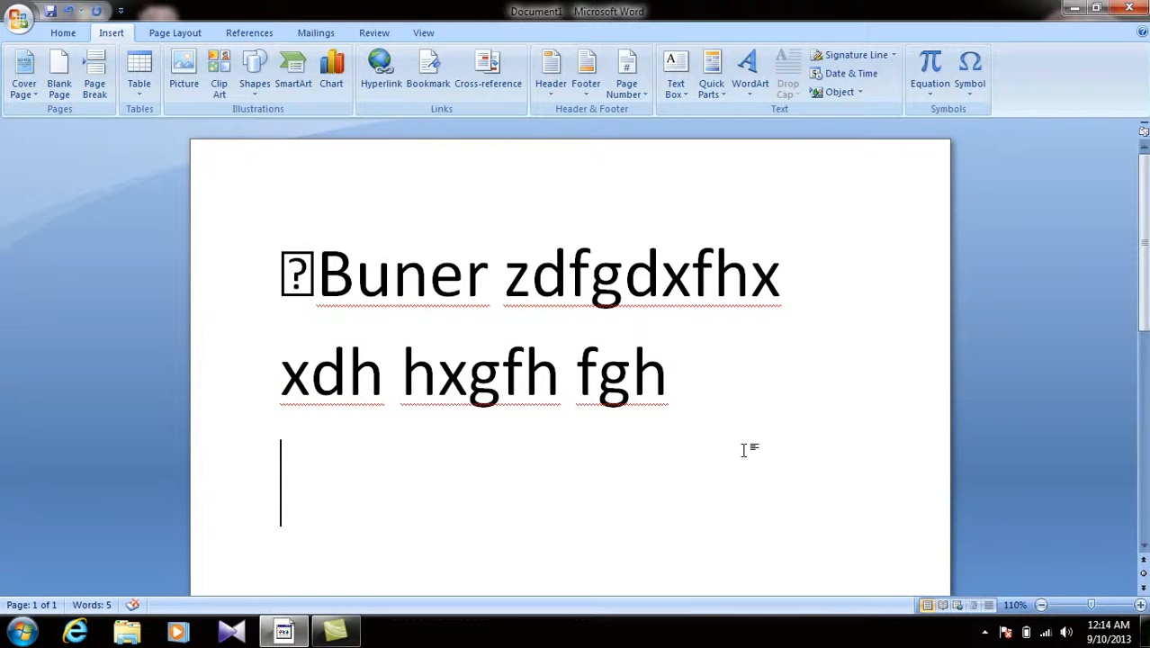
left_click_drag(744, 455, 52, 185)
key("Delete")
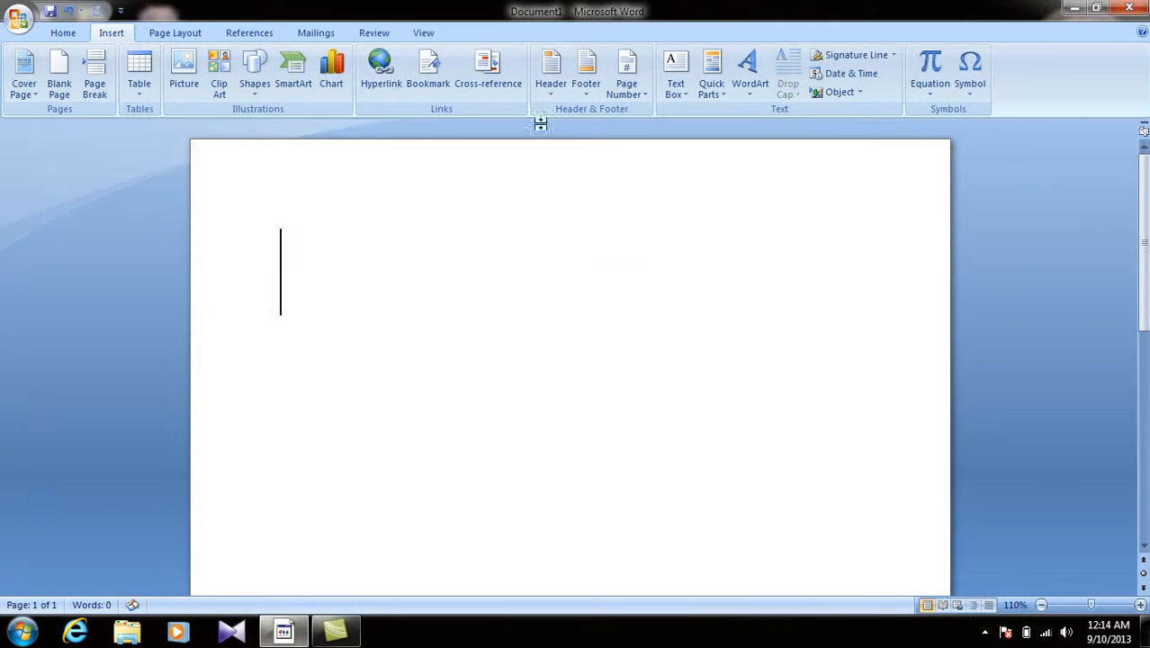
Add a plain-text AutoCorrect entry that replaces pk with Pakistan.
left_click(969, 90)
left_click(1004, 215)
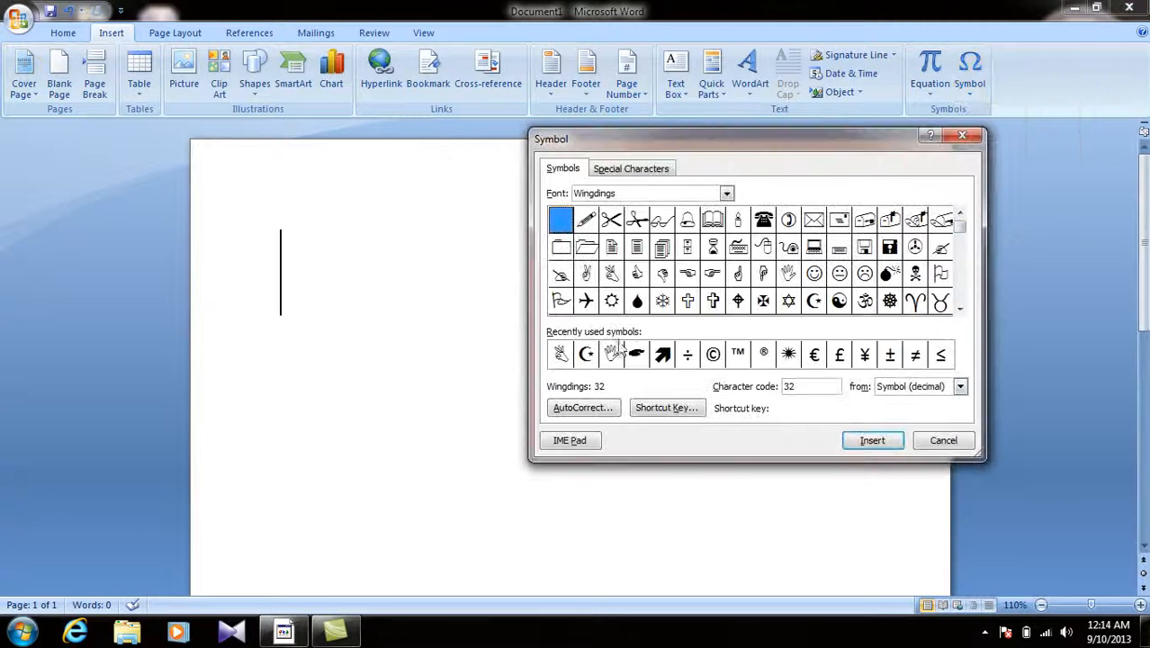
left_click(581, 405)
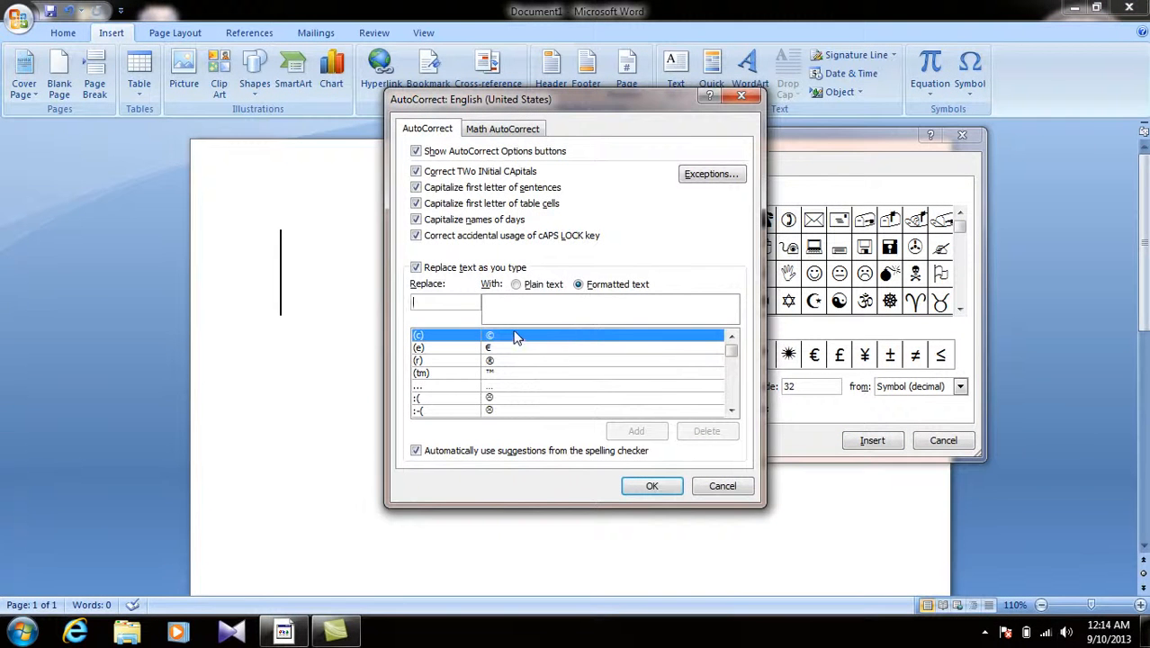
type("pzk")
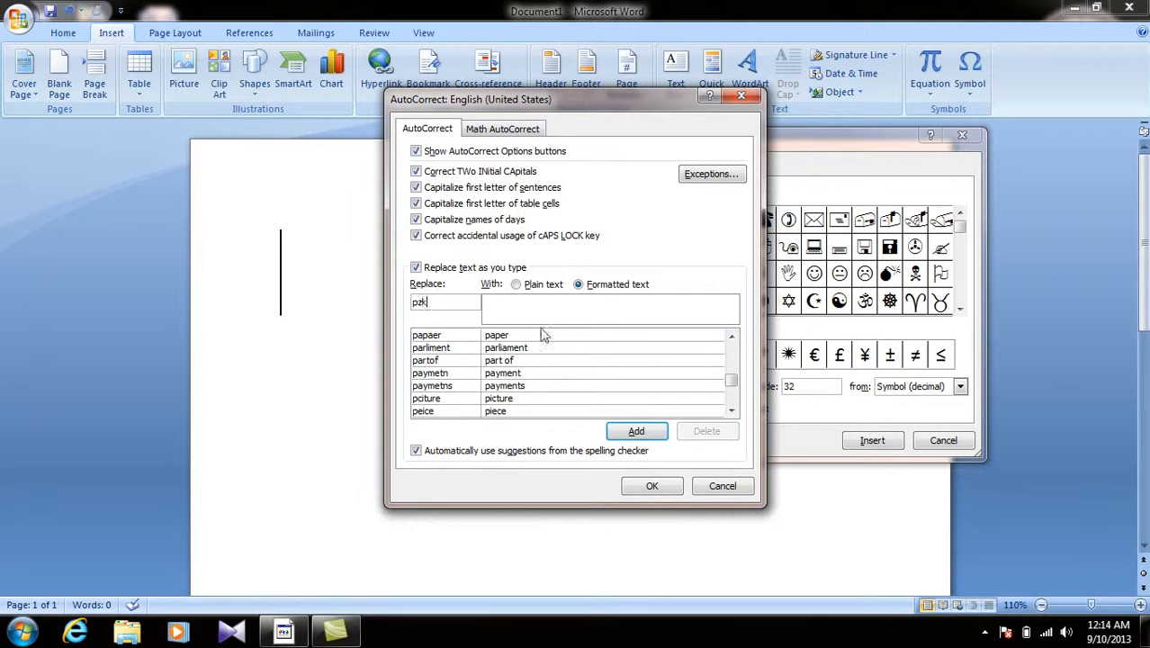
left_click(531, 286)
left_click(534, 302)
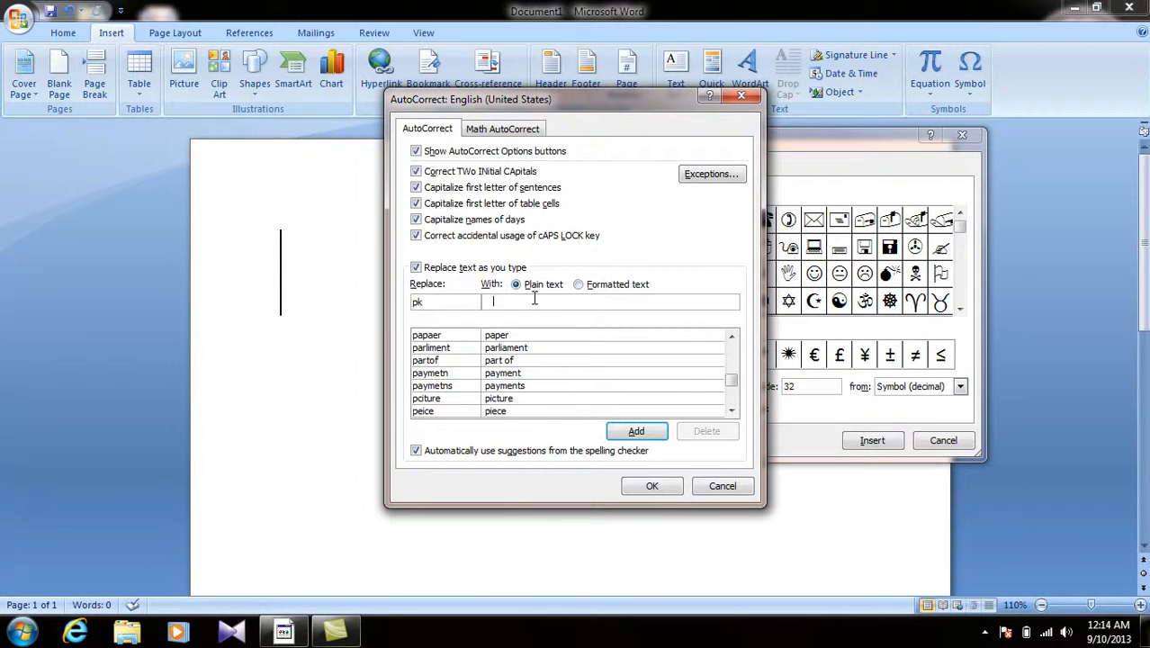
type("Pakistan")
left_click(639, 431)
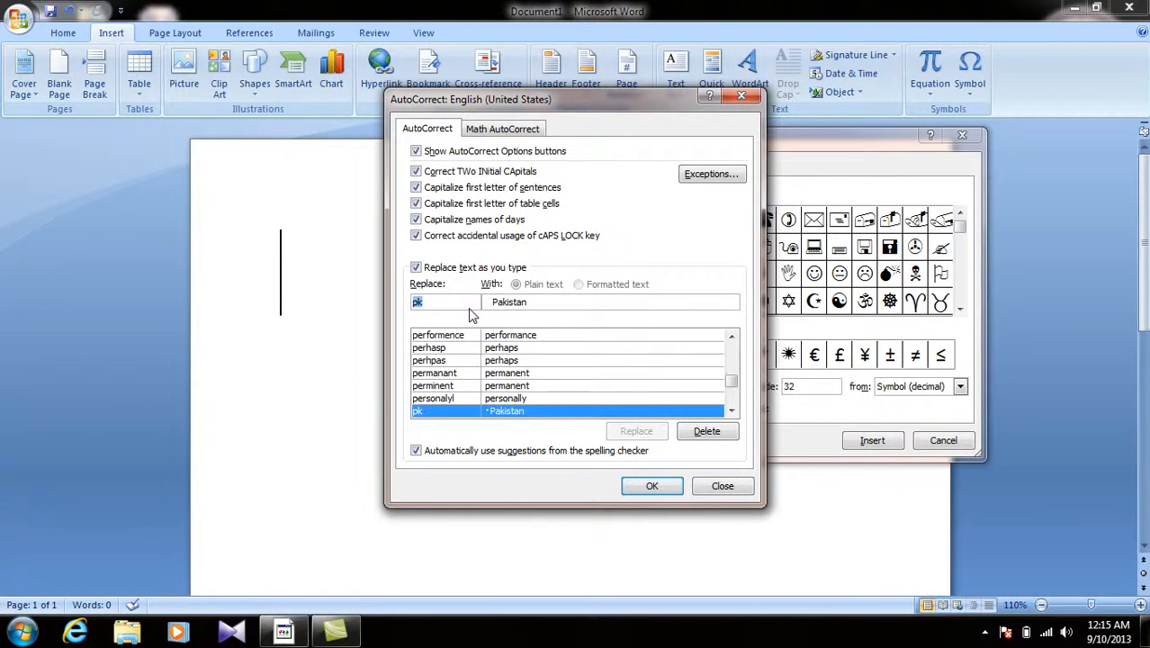
Add another AutoCorrect entry for bnr with an uppercase replacement text beginning with BUN, and close both dialogs.
type("bnr")
double_click(557, 302)
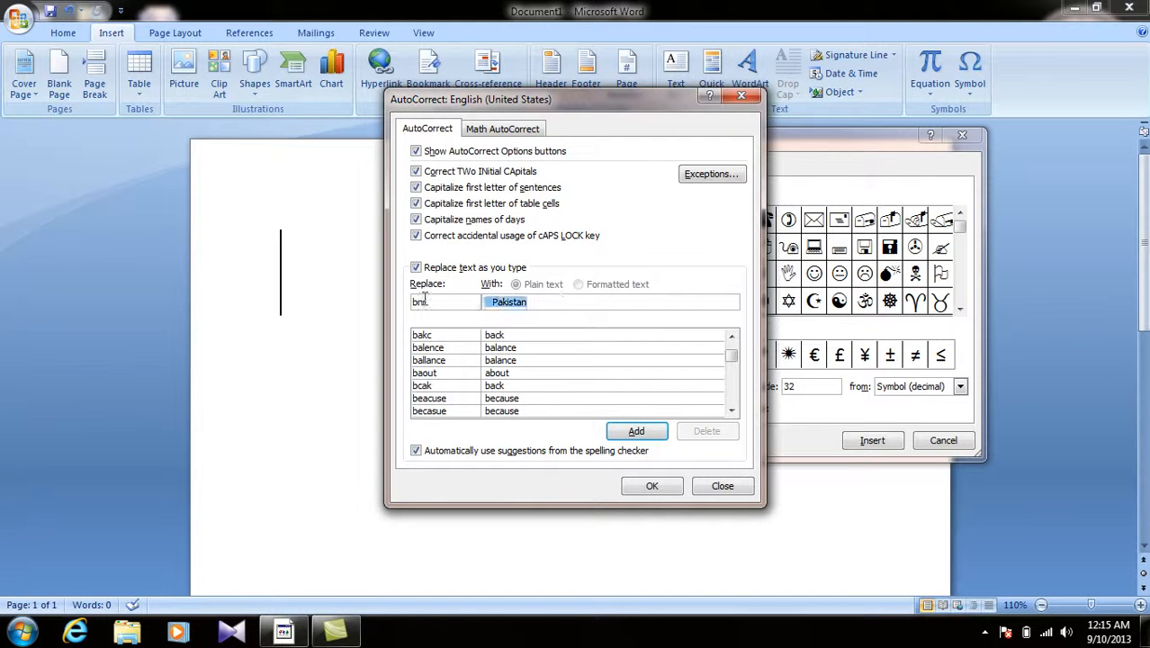
type("BU")
left_click(636, 431)
left_click(651, 486)
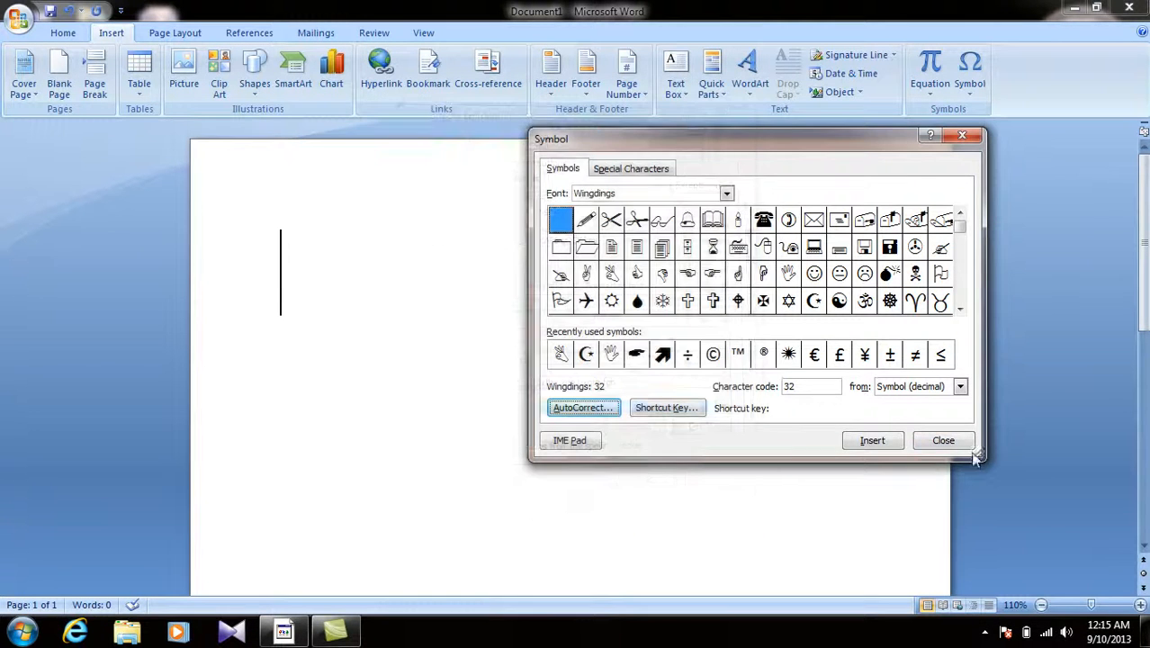
left_click(943, 440)
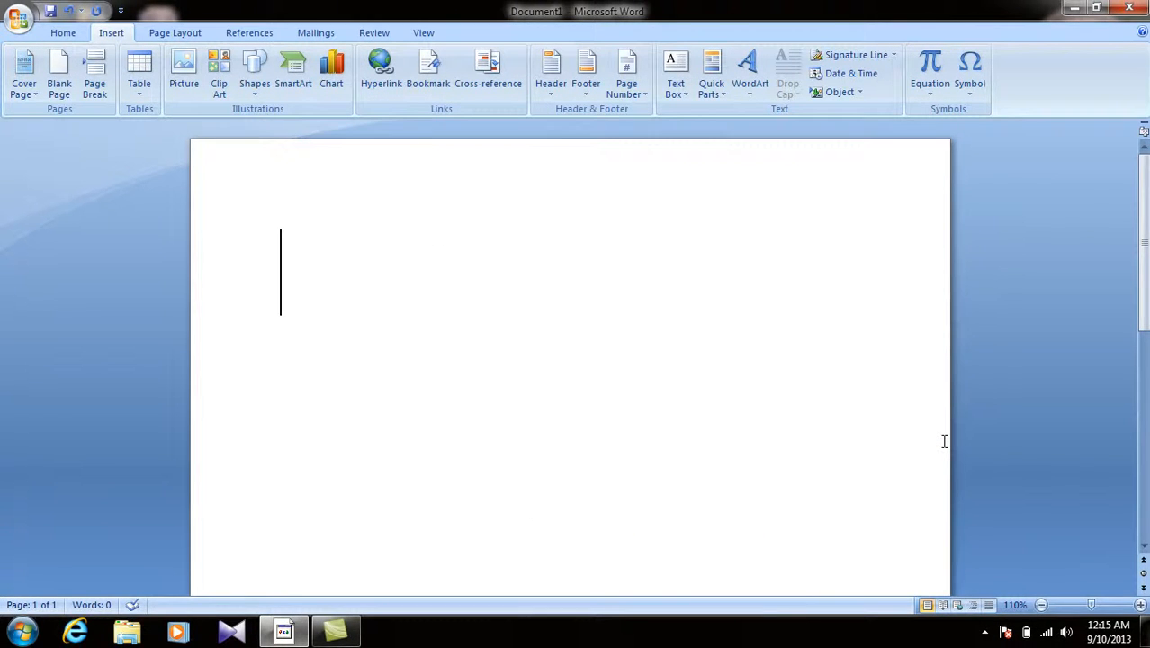
Expand the bnr abbreviation on the blank page with a line break, and erase the resulting word.
type("bnr")
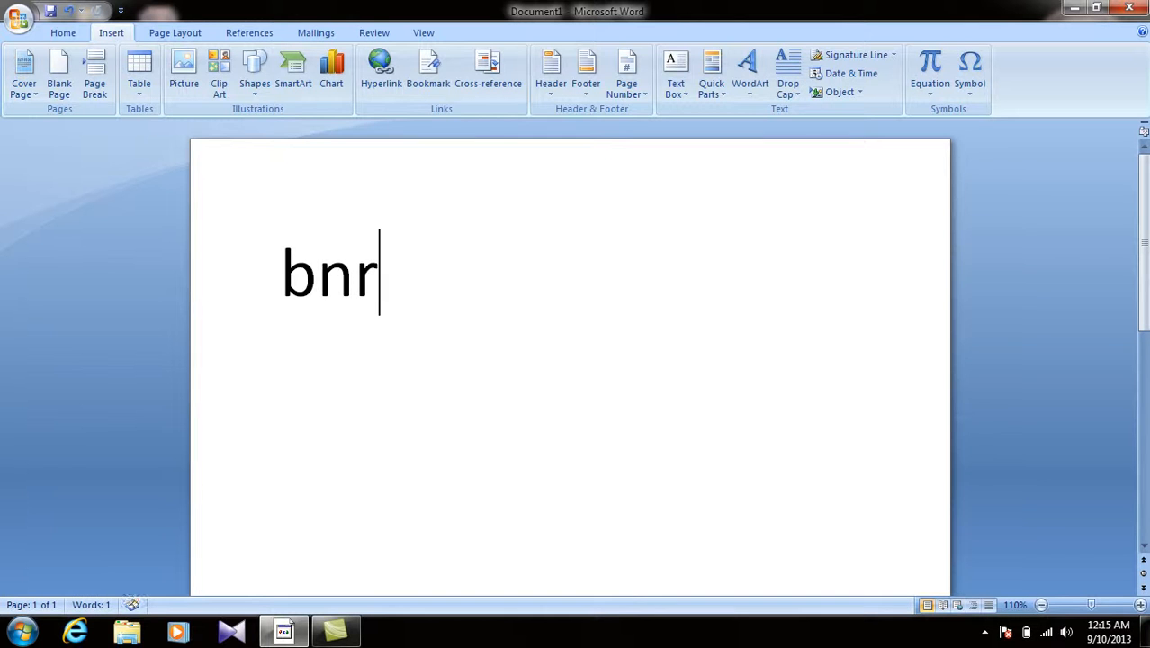
key("Return")
key("BackSpace")
key("BackSpace")
key("BackSpace")
key("BackSpace")
key("BackSpace")
key("BackSpace")
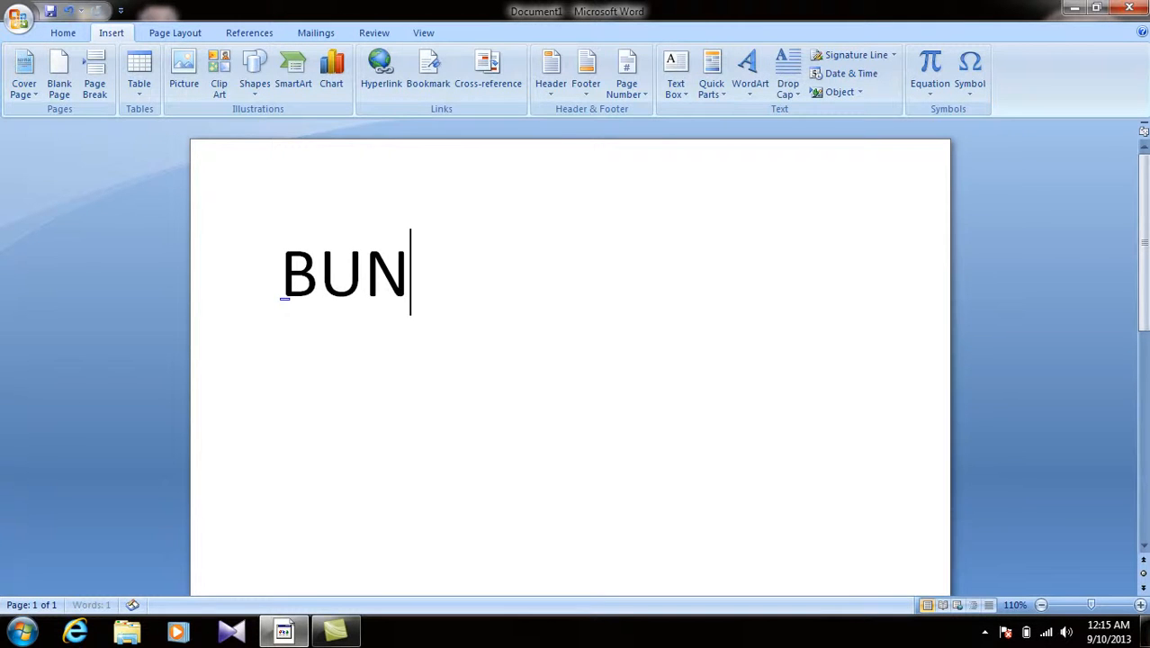
Expand the pk abbreviation into Pakistan on the blank page, and delete the resulting text.
type("pk")
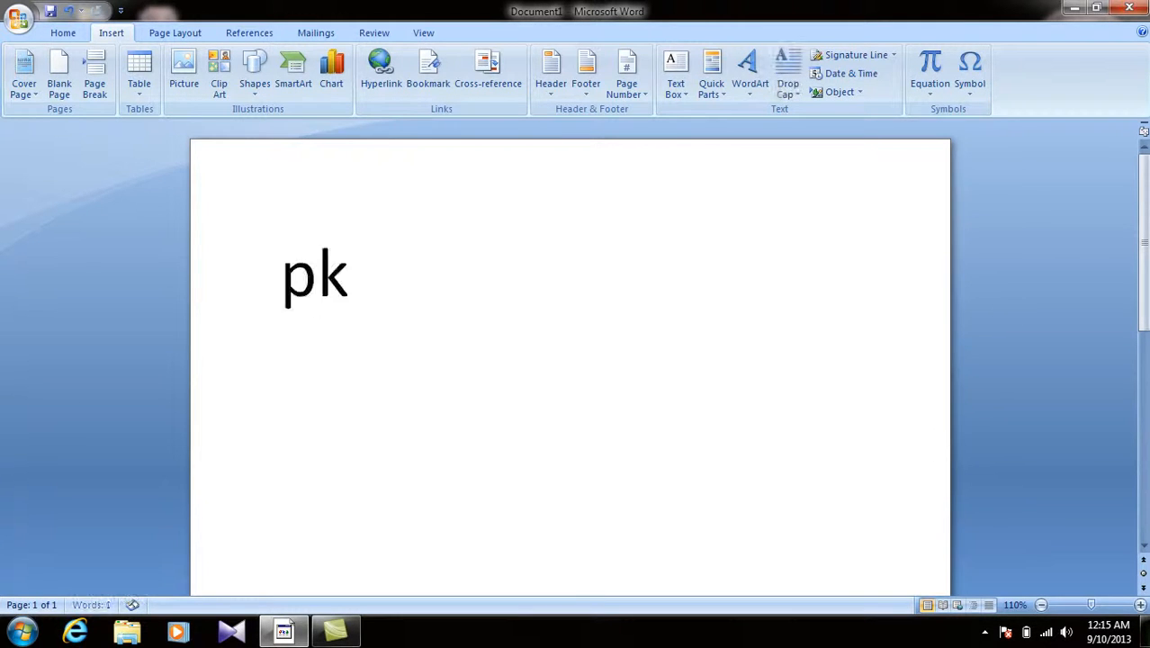
key("Return")
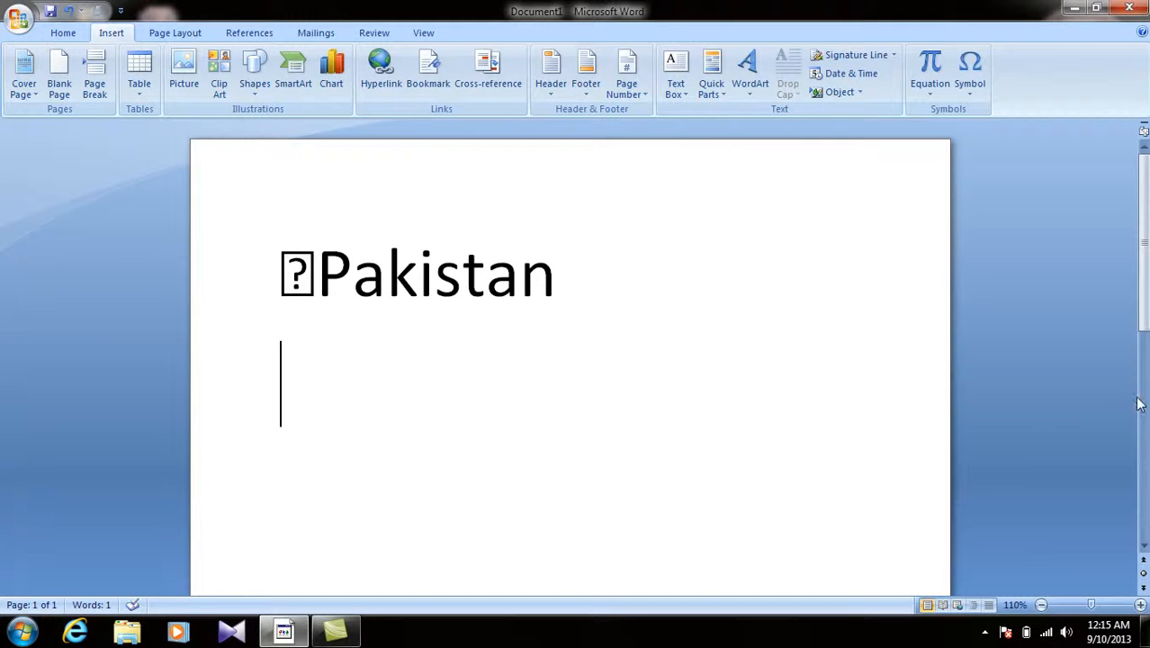
left_click_drag(748, 385, 3, 296)
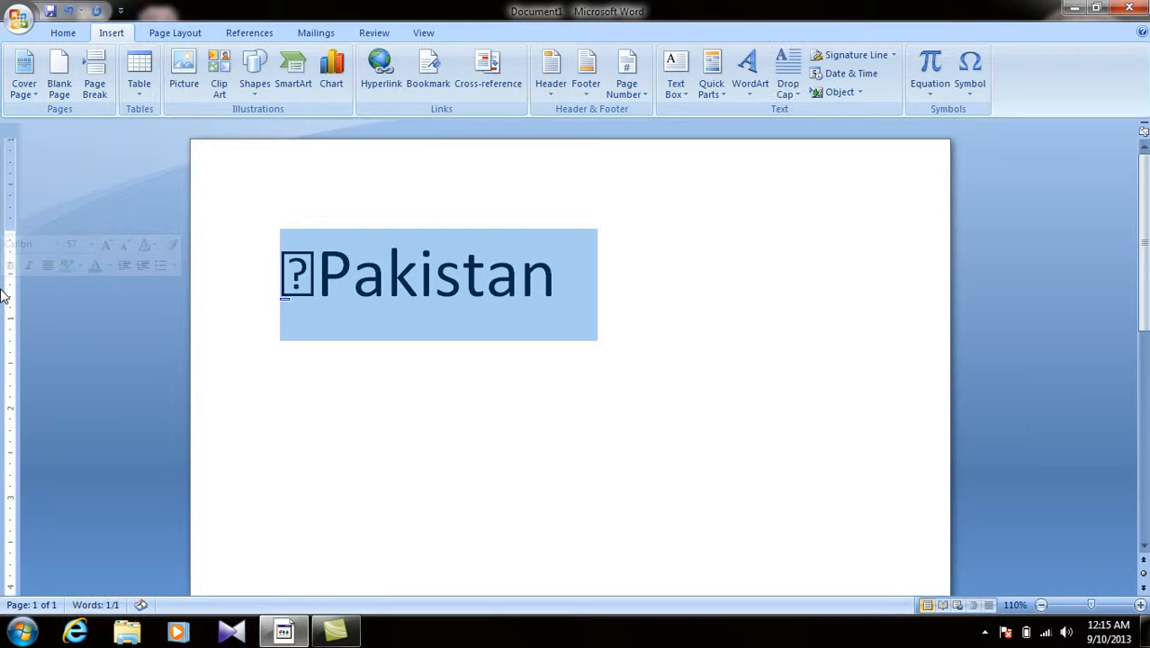
key("Delete")
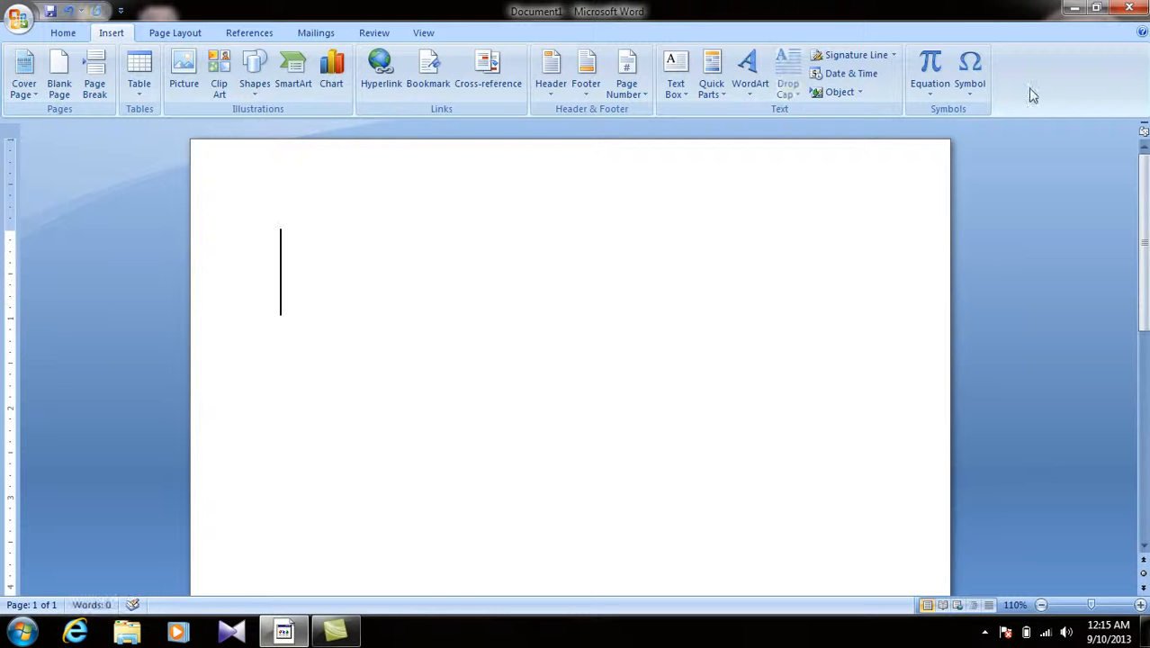
Review the list of special characters and their shortcut keys in the Symbol dialog, and close it without inserting anything.
left_click(972, 90)
left_click(1007, 219)
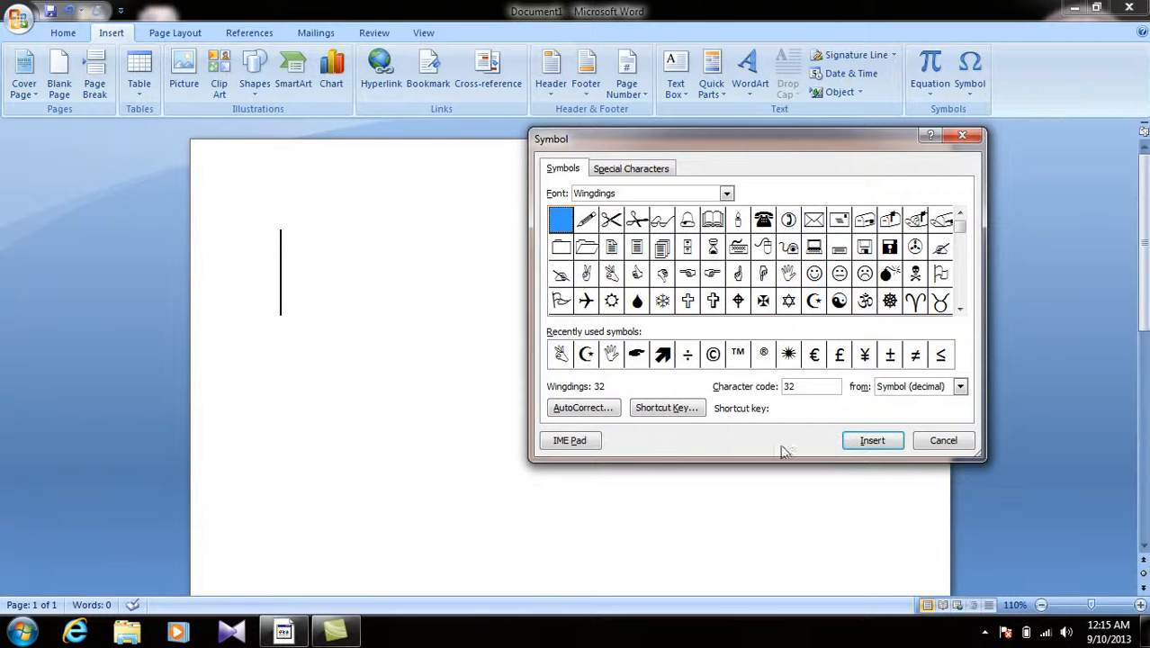
left_click(631, 168)
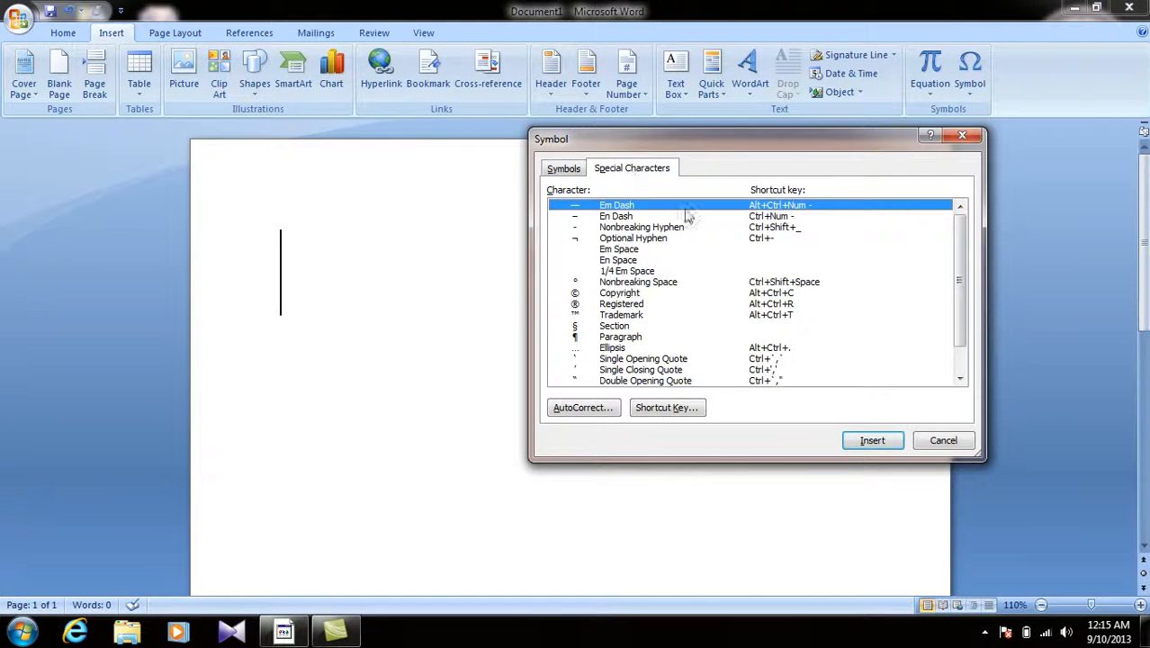
scroll(801, 310, "down", 1)
left_click(943, 441)
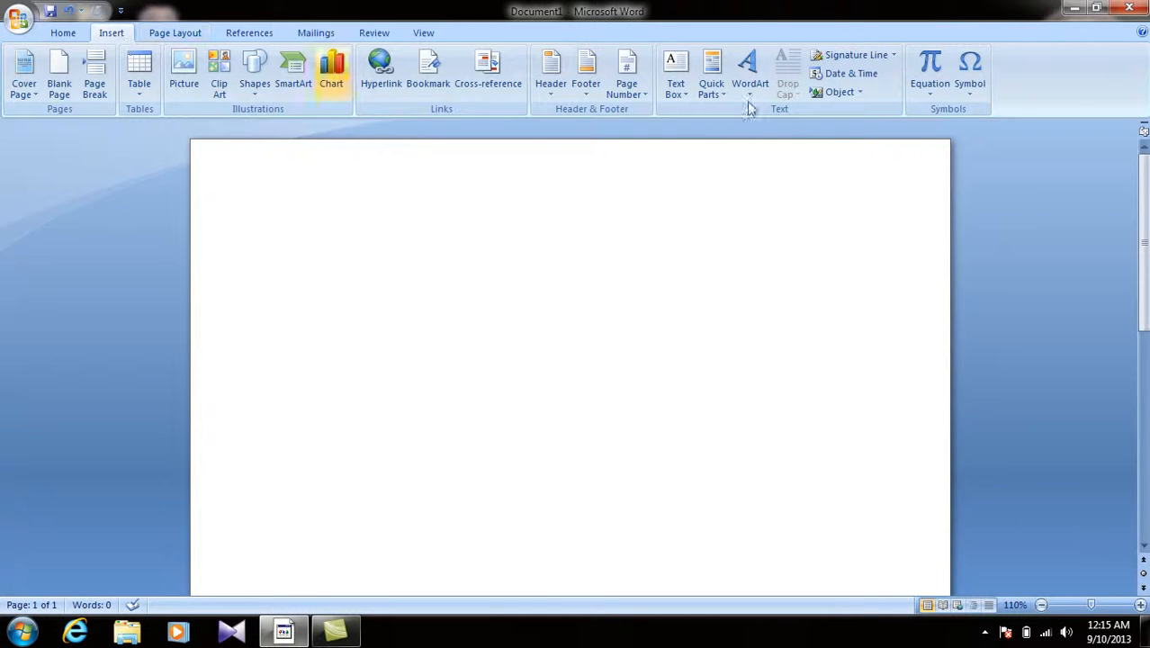
left_click(175, 32)
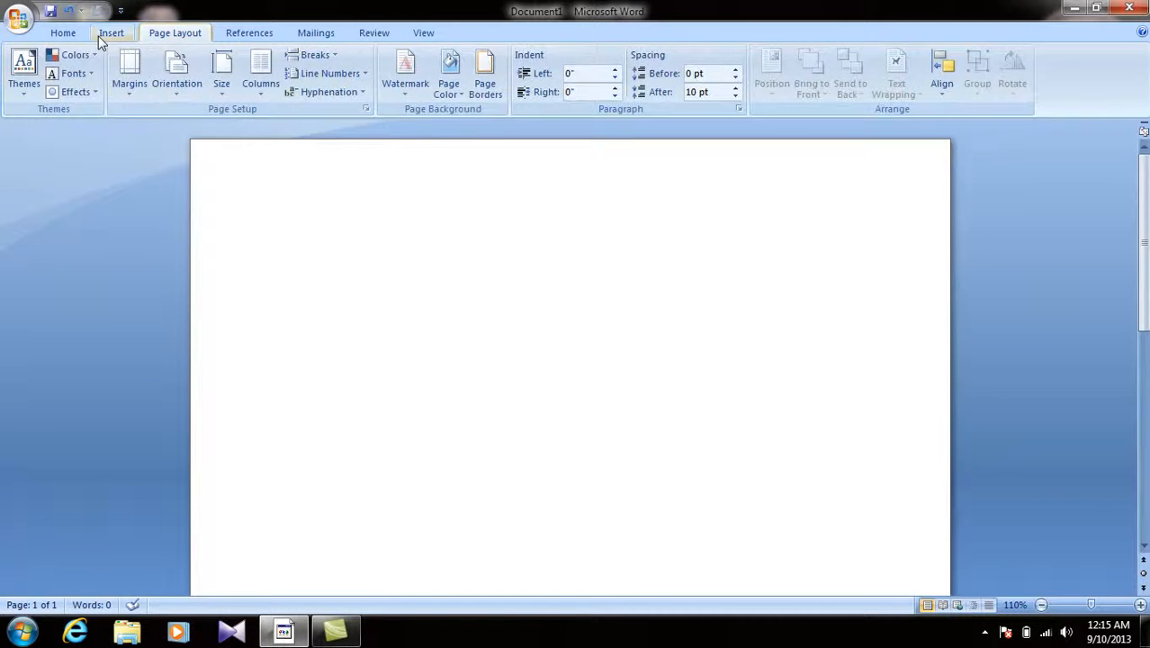
left_click(109, 32)
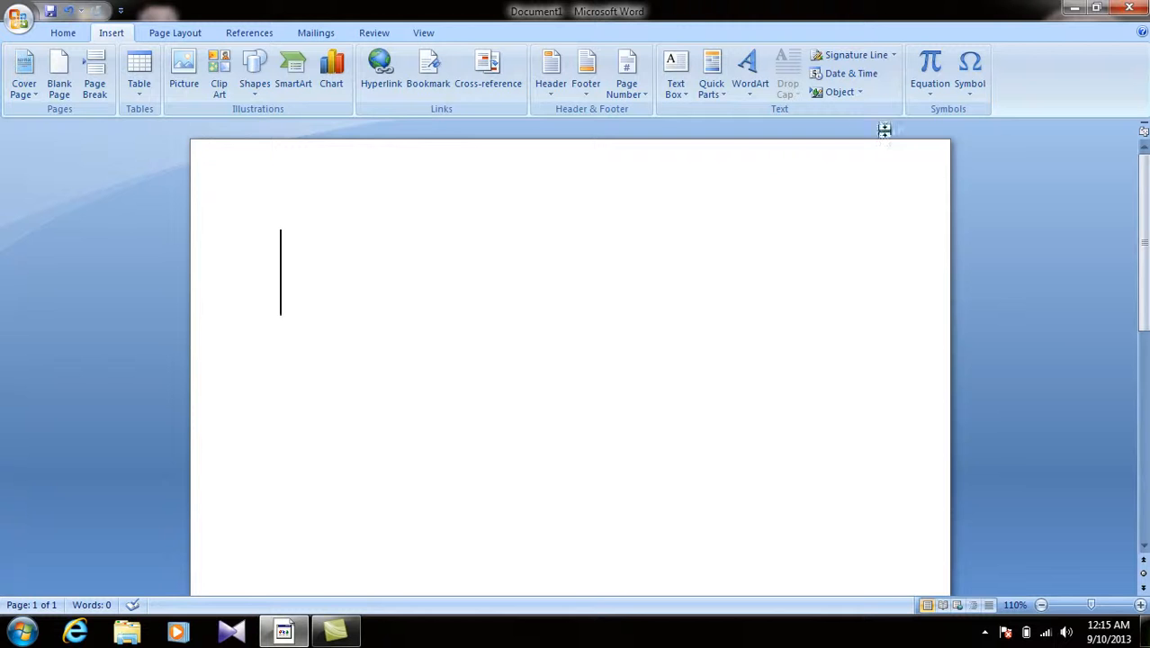
left_click(337, 633)
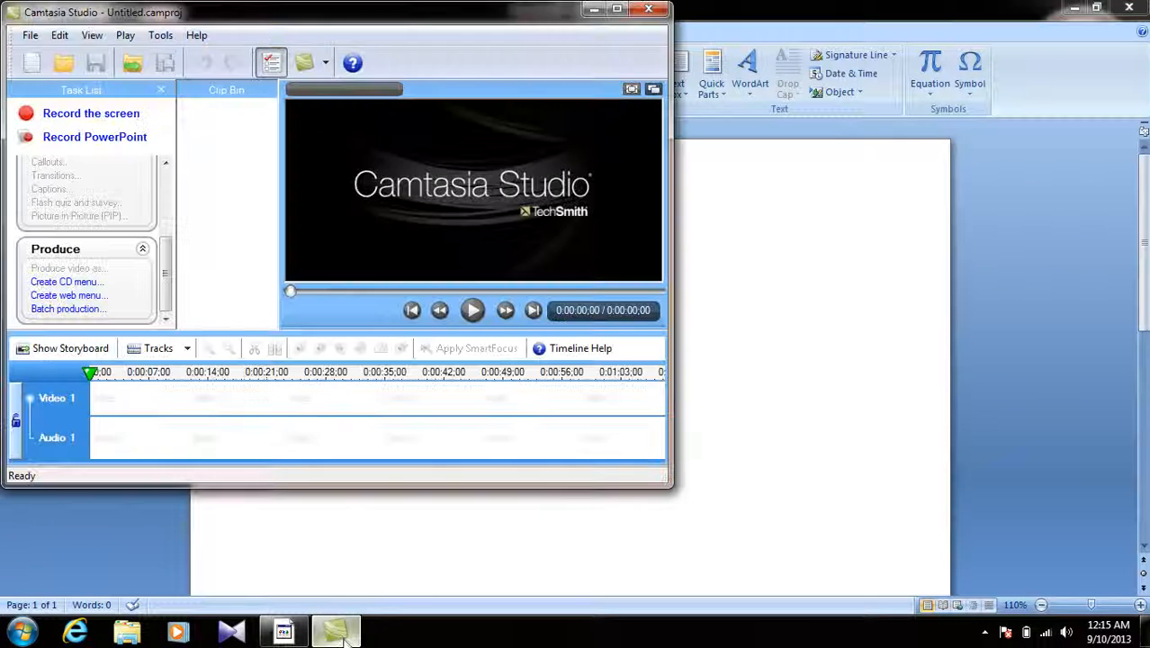
left_click(337, 633)
left_click(337, 632)
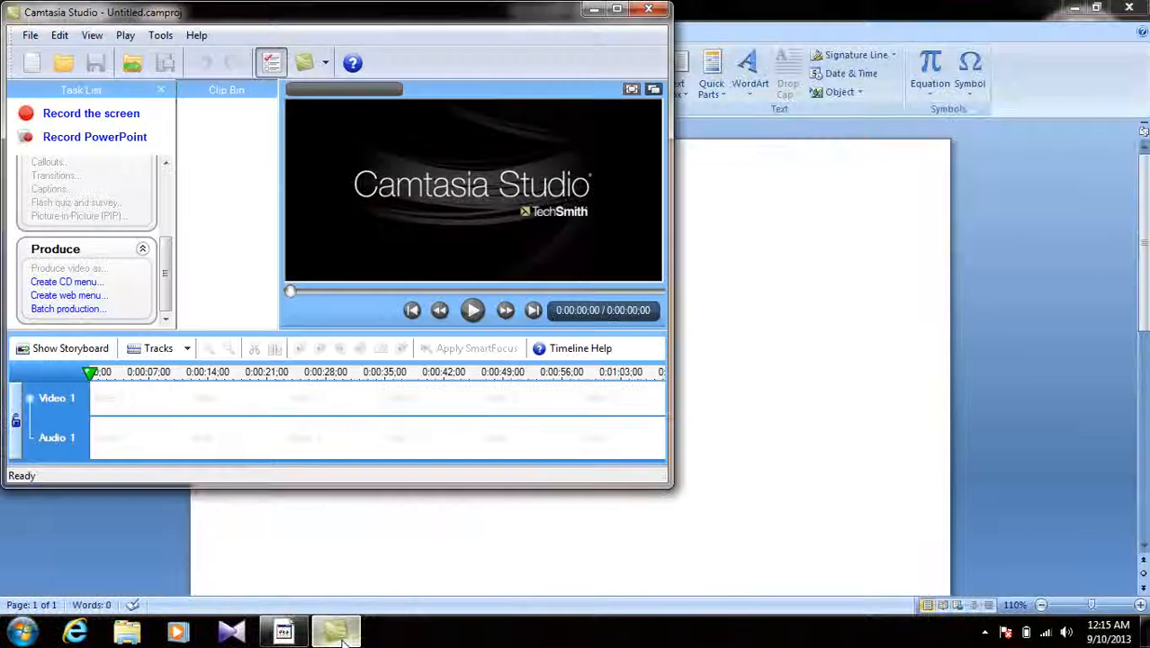
left_click(340, 635)
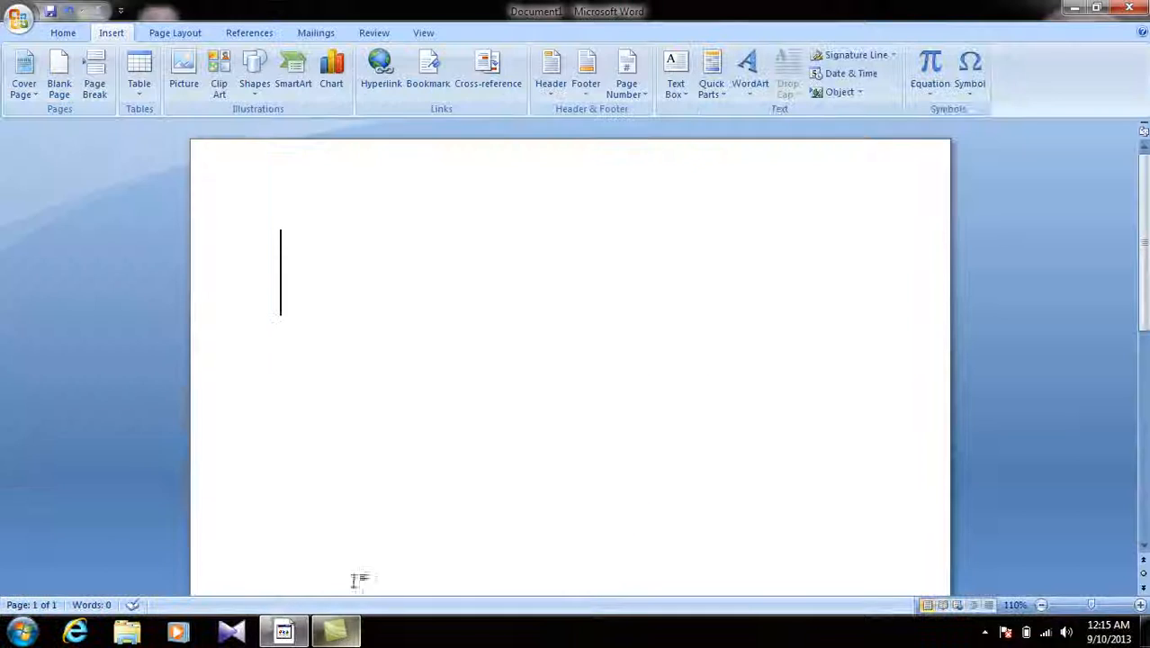
left_click(237, 636)
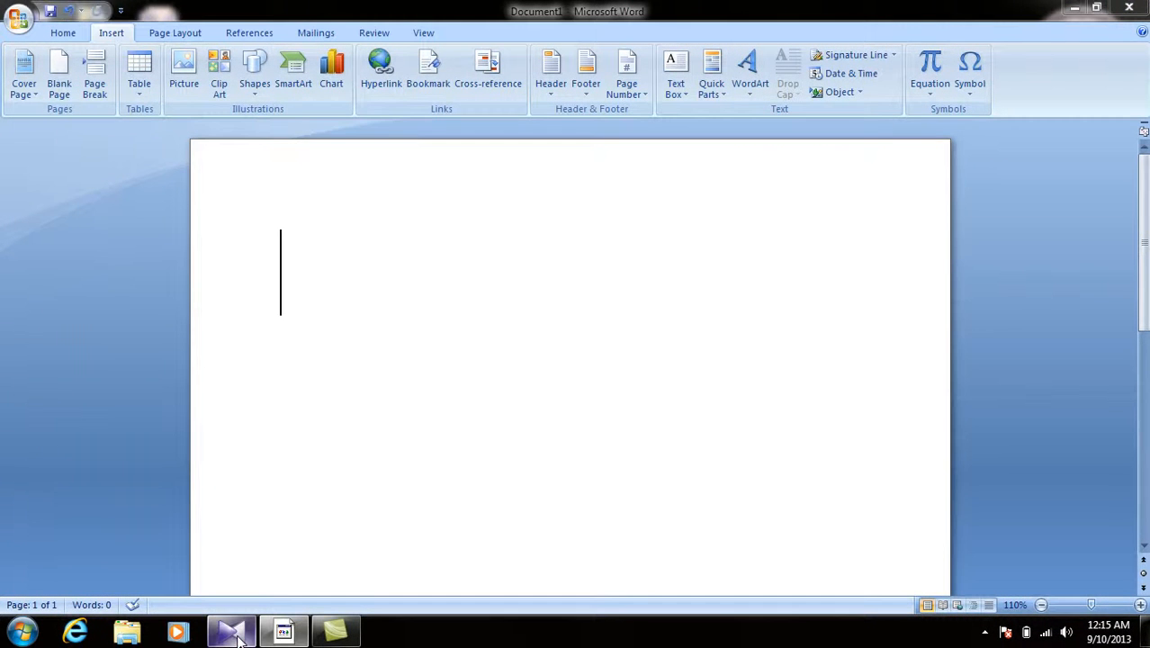